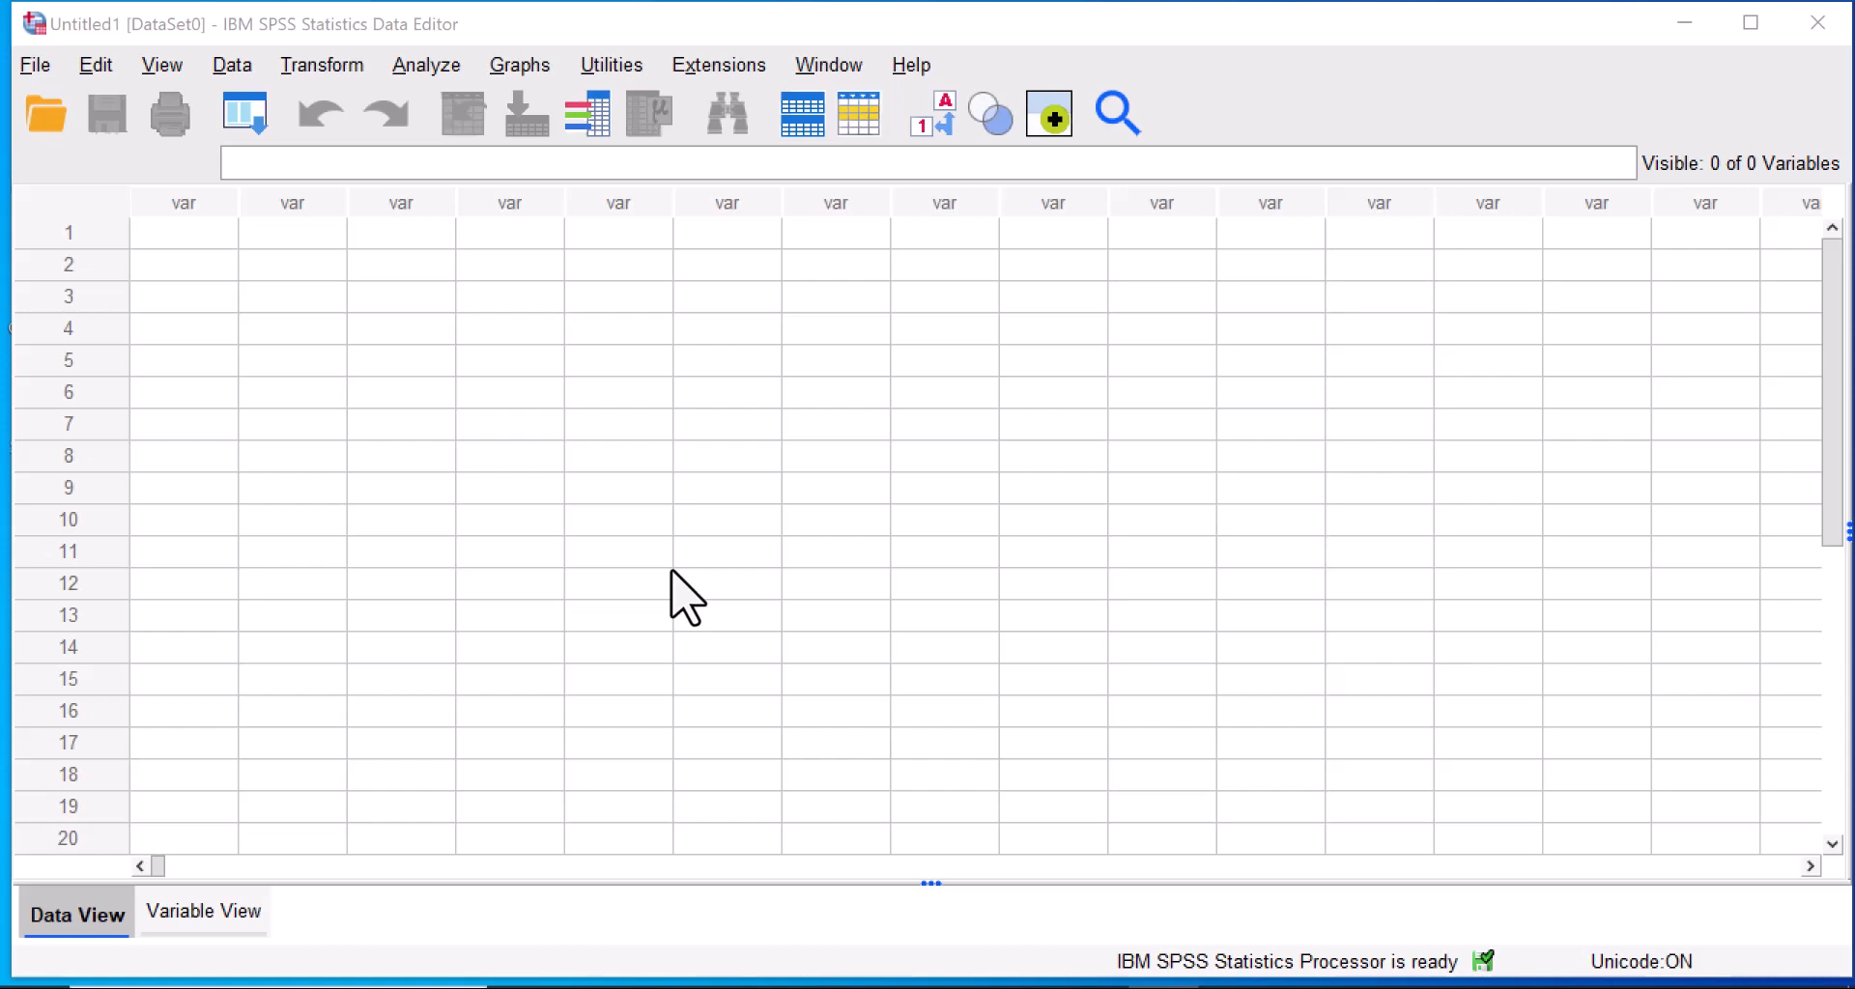
Define the first two variables in Variable View, naming them gender and class.
{"action": "left_click", "coordinate": [182, 924]}
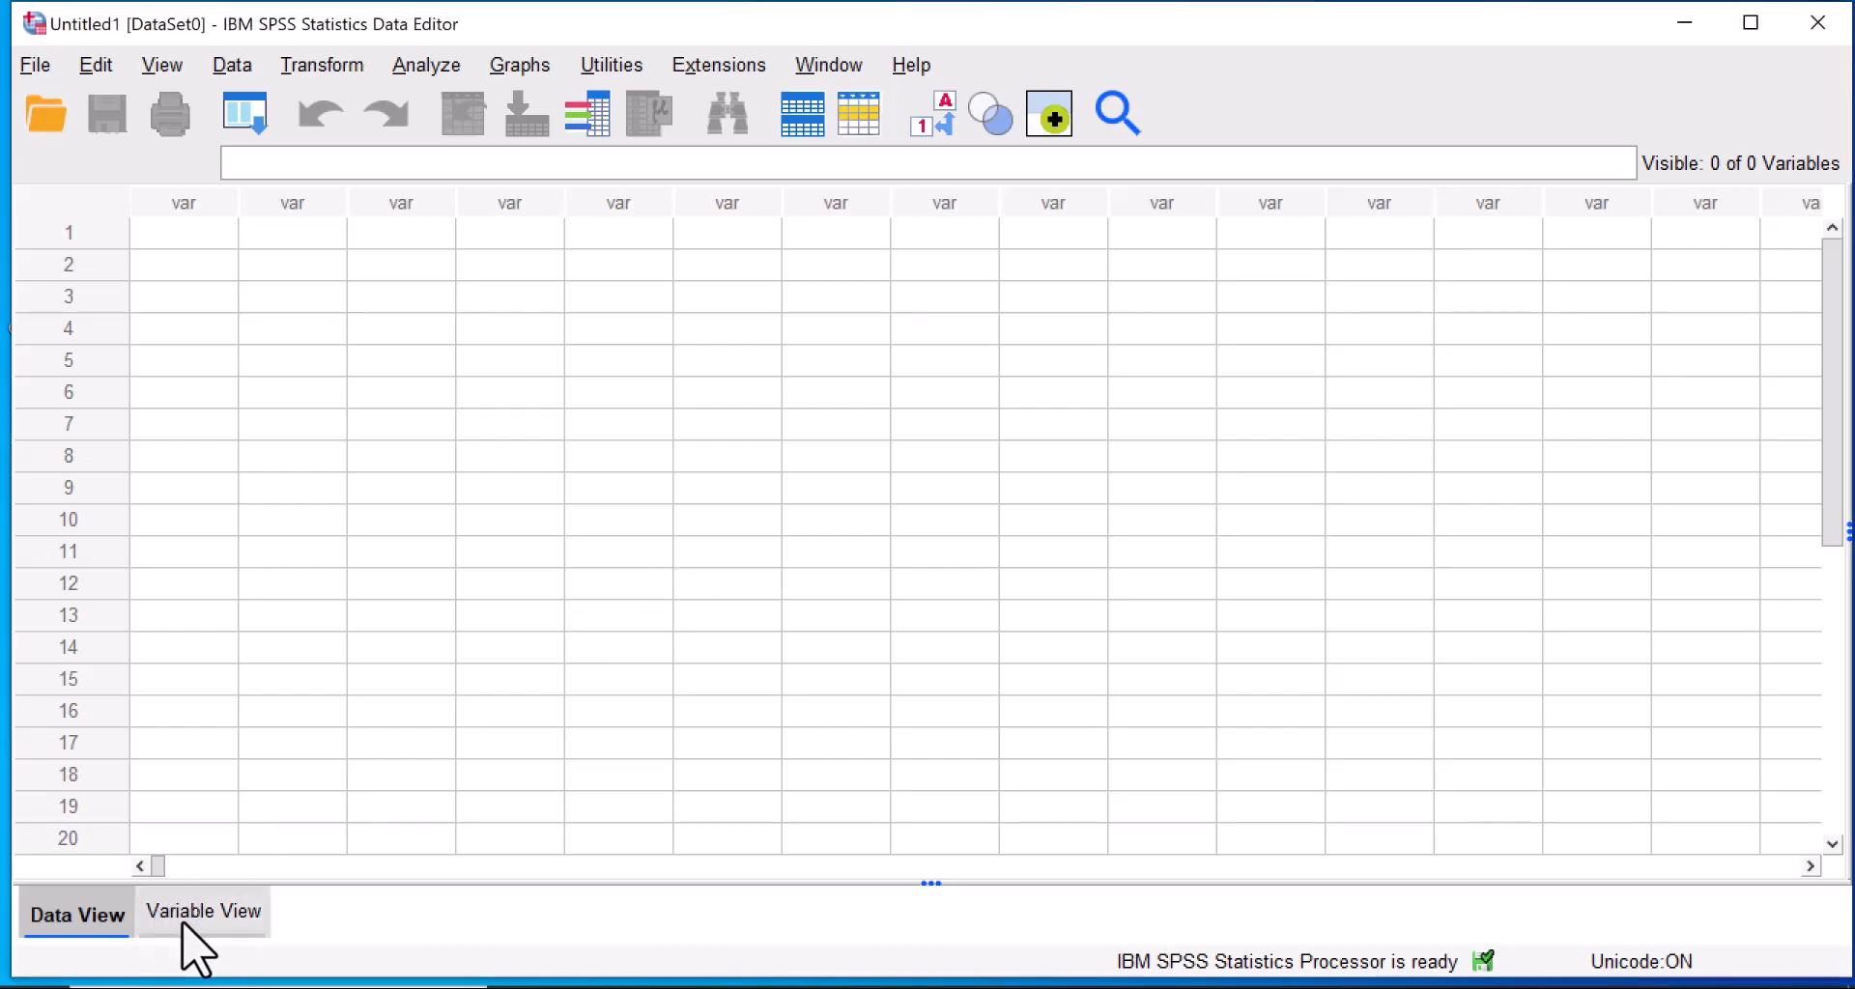
{"action": "left_click", "coordinate": [193, 918]}
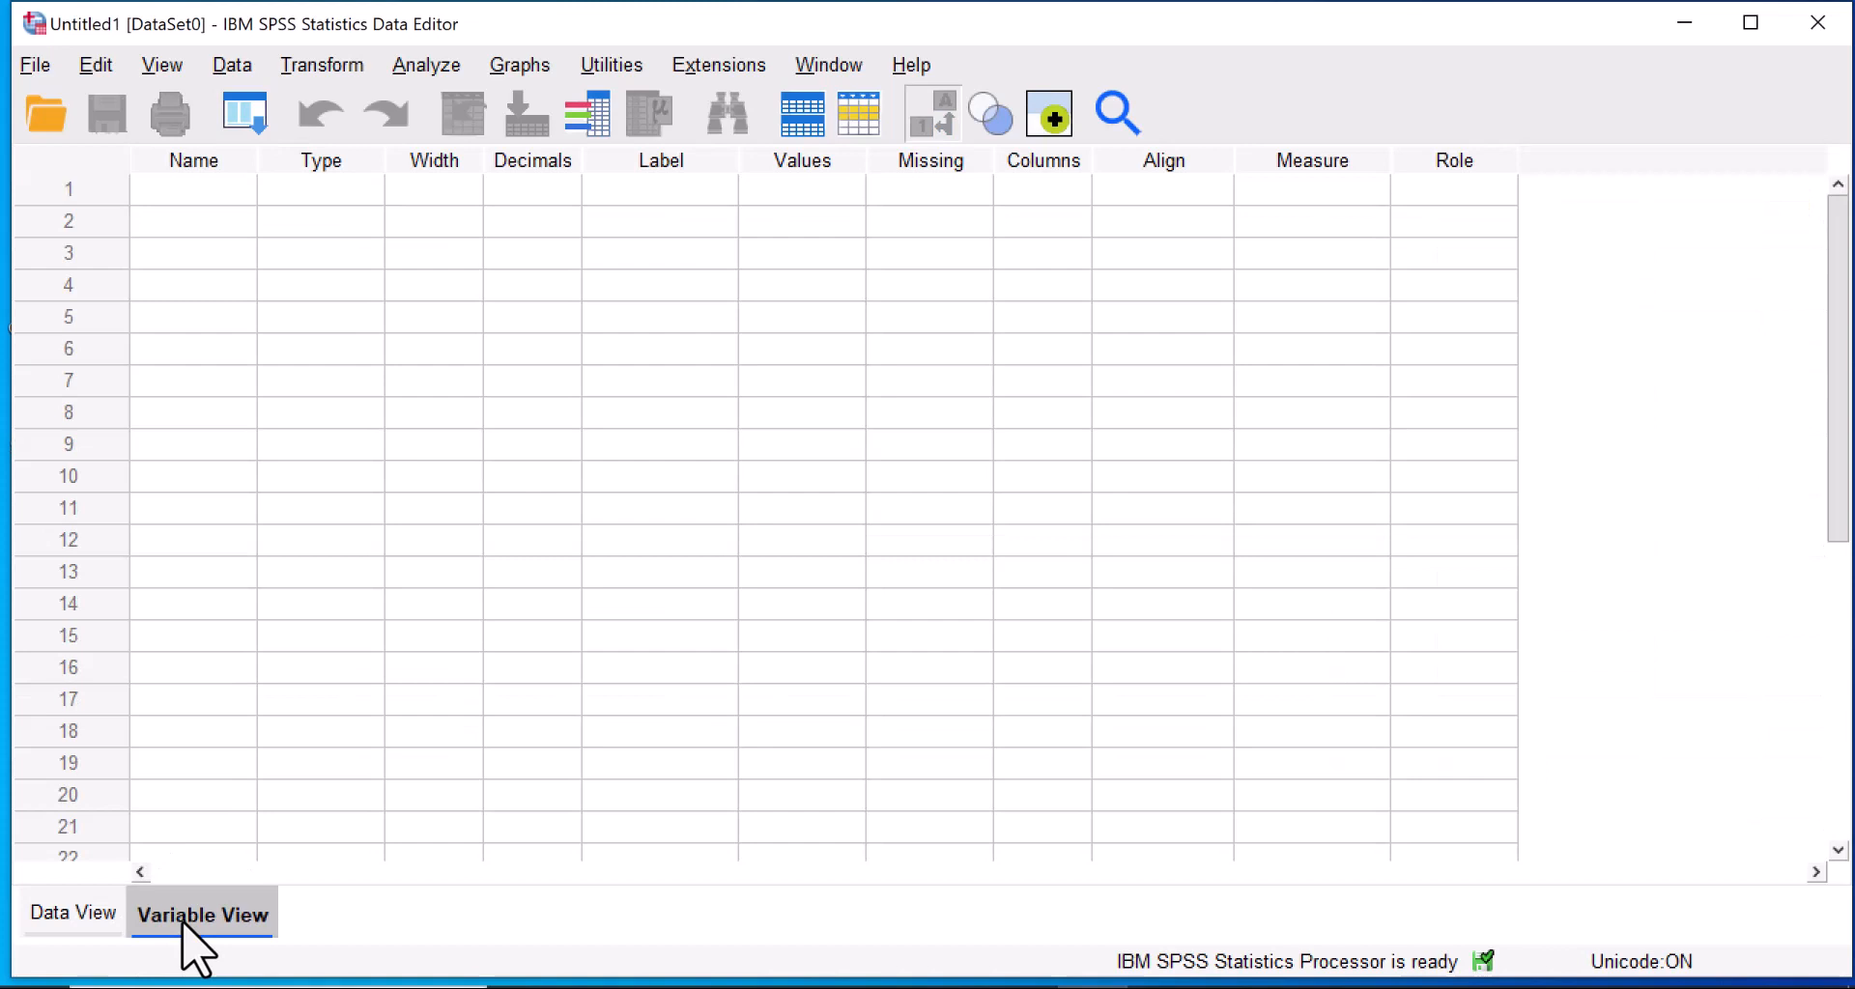
{"action": "left_click", "coordinate": [194, 191]}
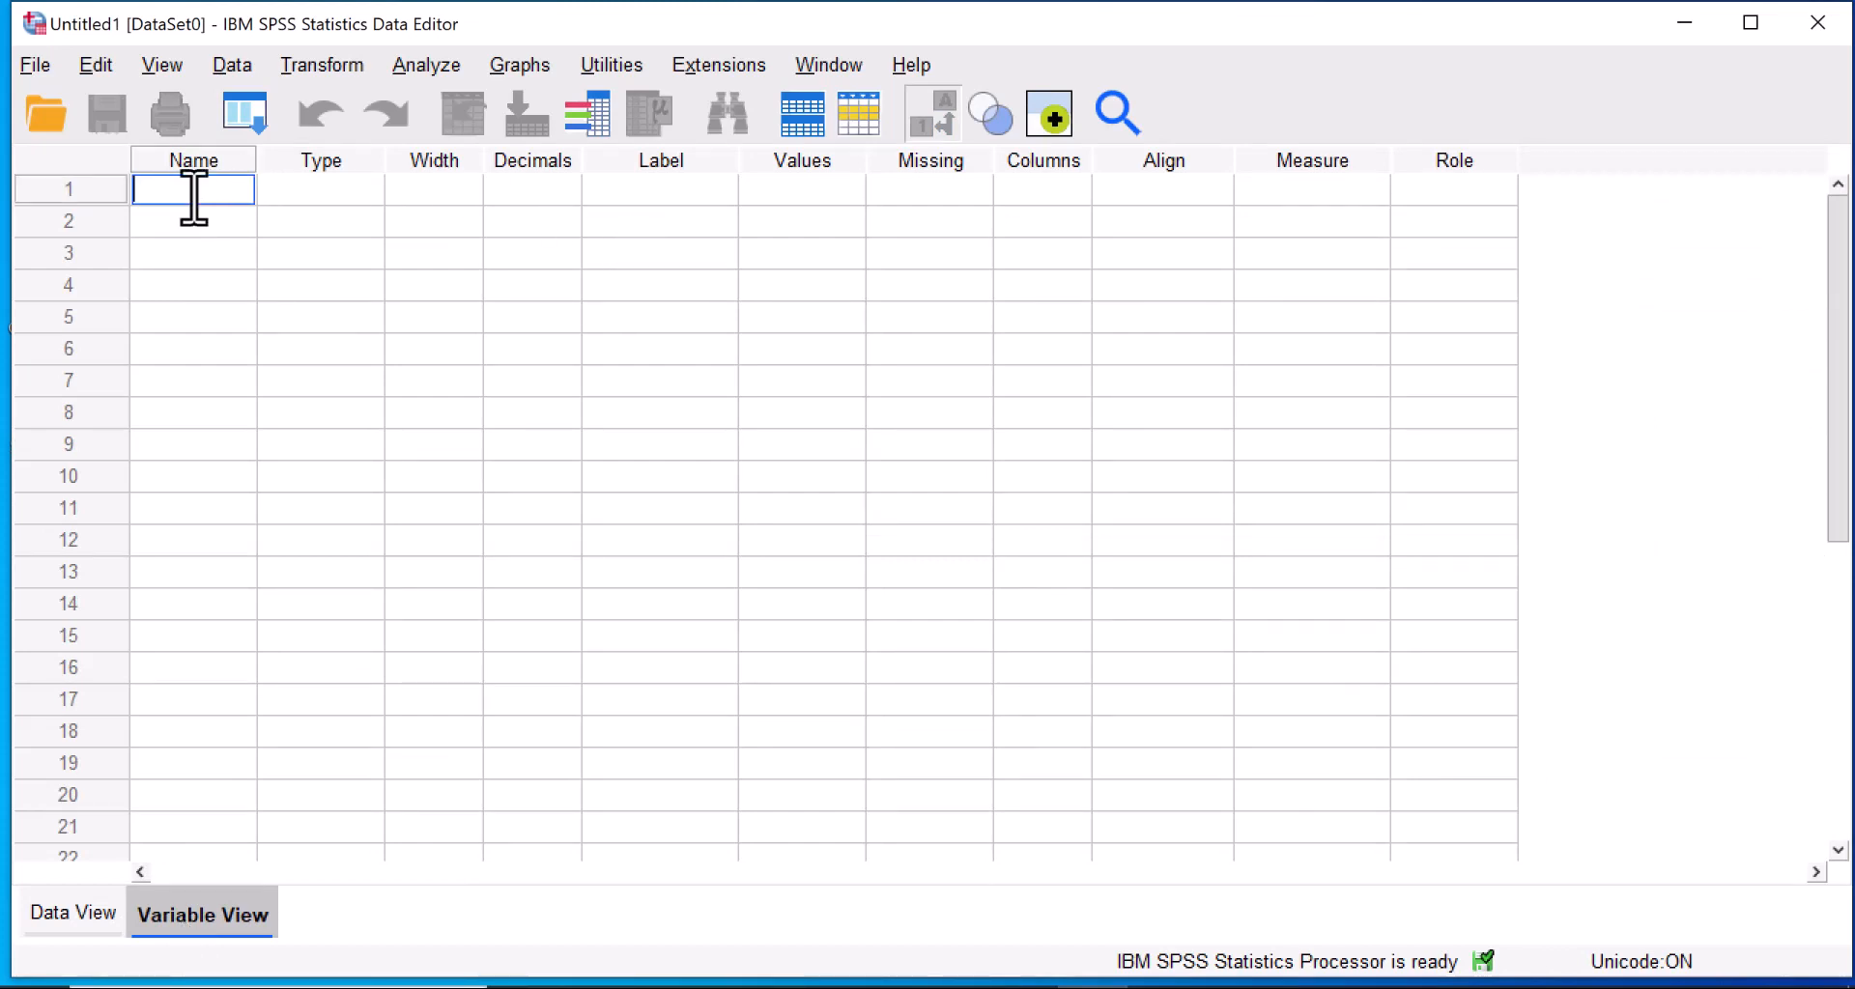
{"action": "type", "text": "gender"}
{"action": "left_click", "coordinate": [179, 220]}
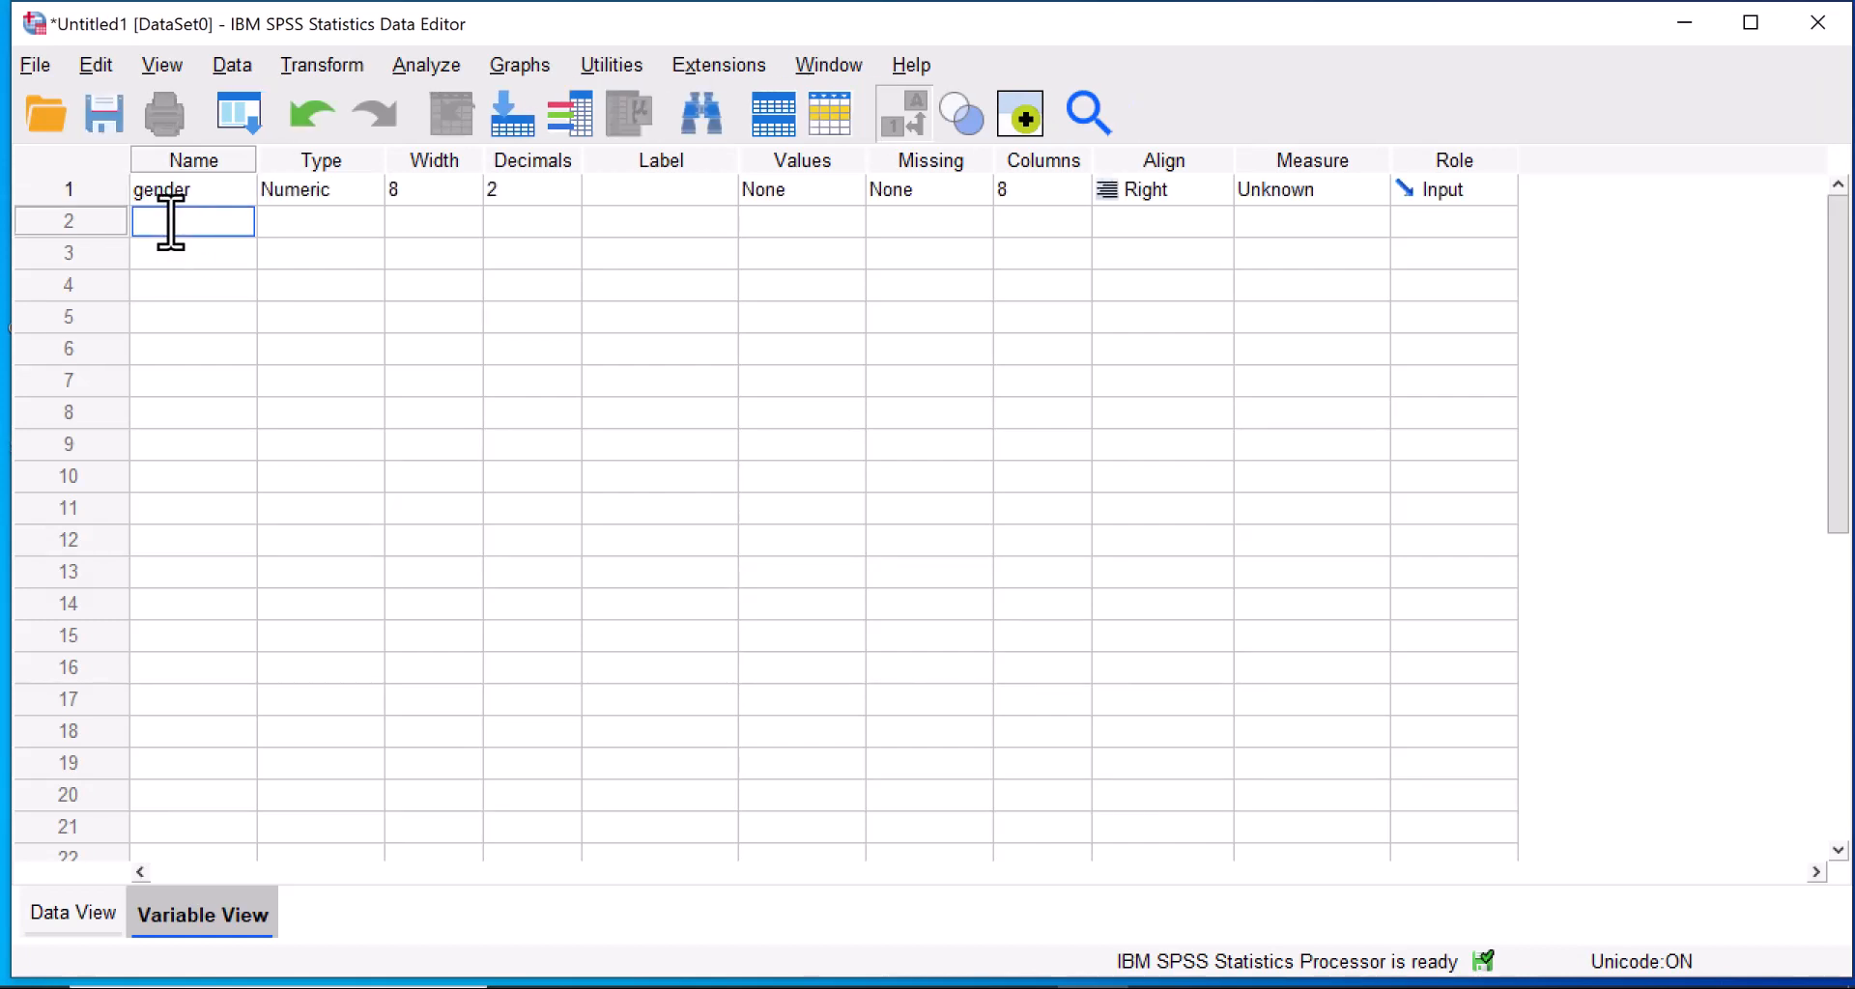
{"action": "type", "text": "class"}
Add four subject variables below class, named chemistry, physics, mathematics and economics.
{"action": "left_click", "coordinate": [152, 253]}
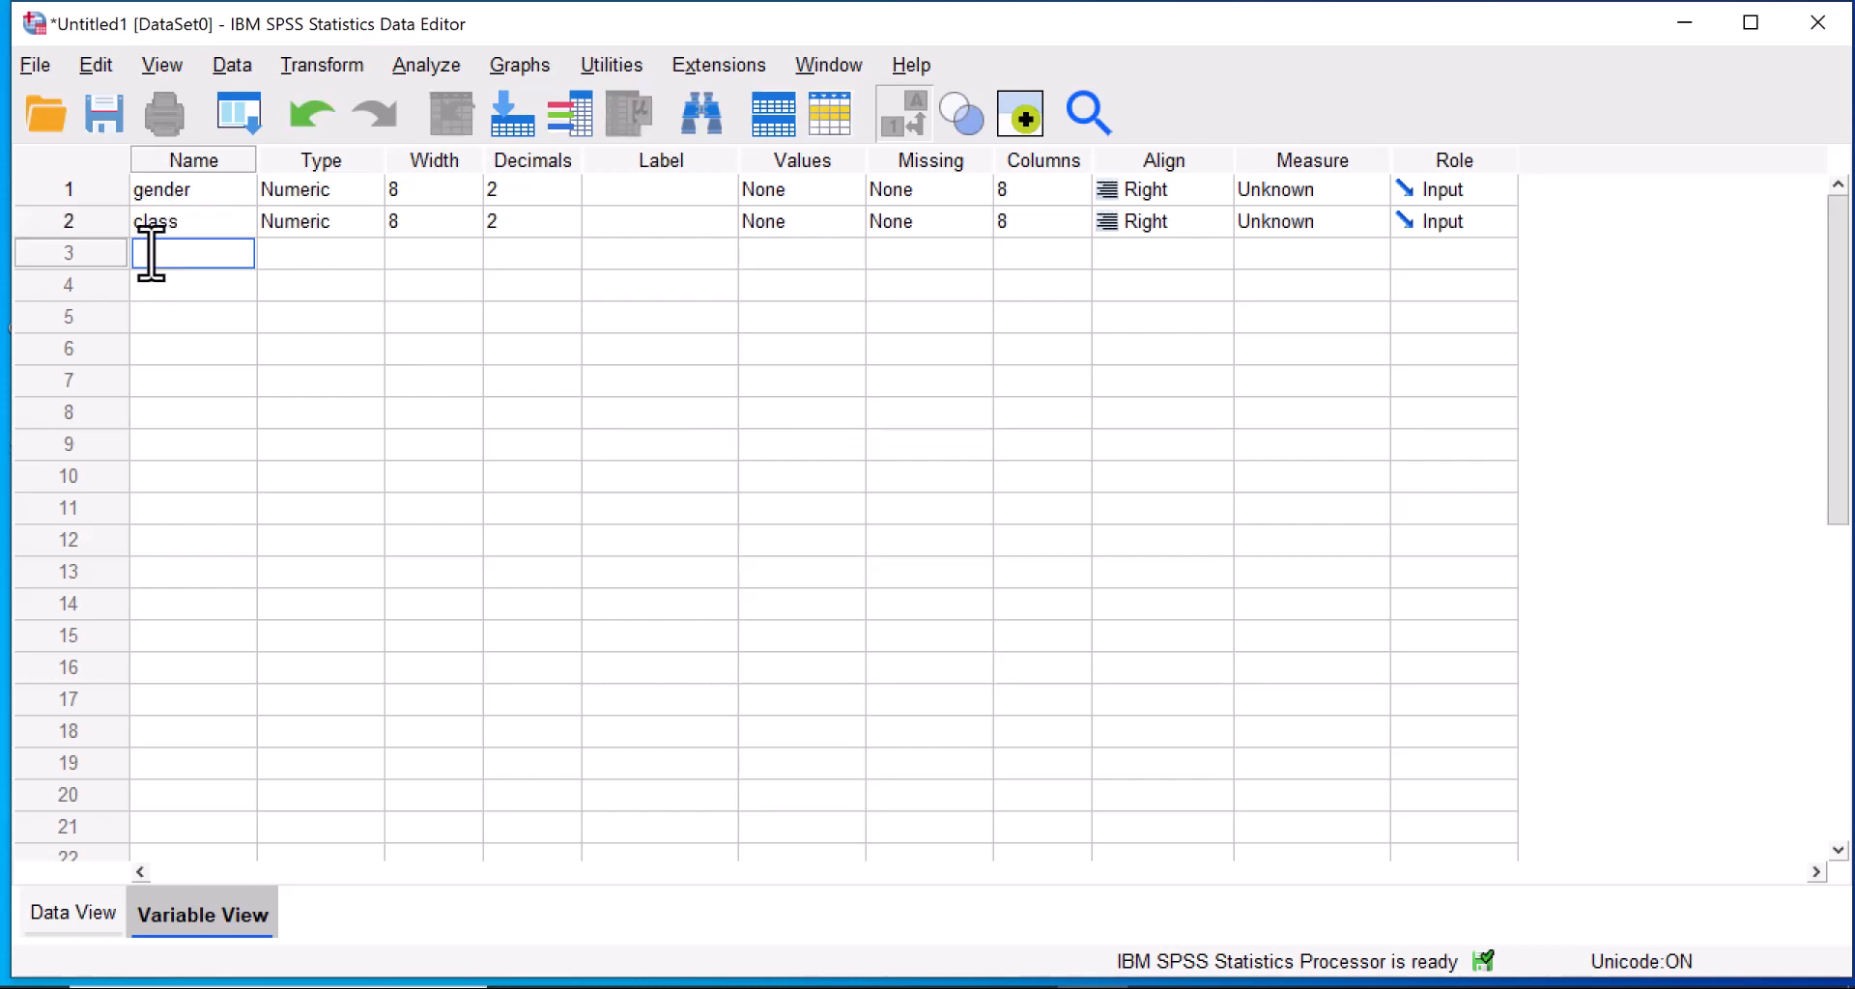
{"action": "type", "text": "chemistry"}
{"action": "left_click", "coordinate": [147, 286]}
{"action": "type", "text": "p"}
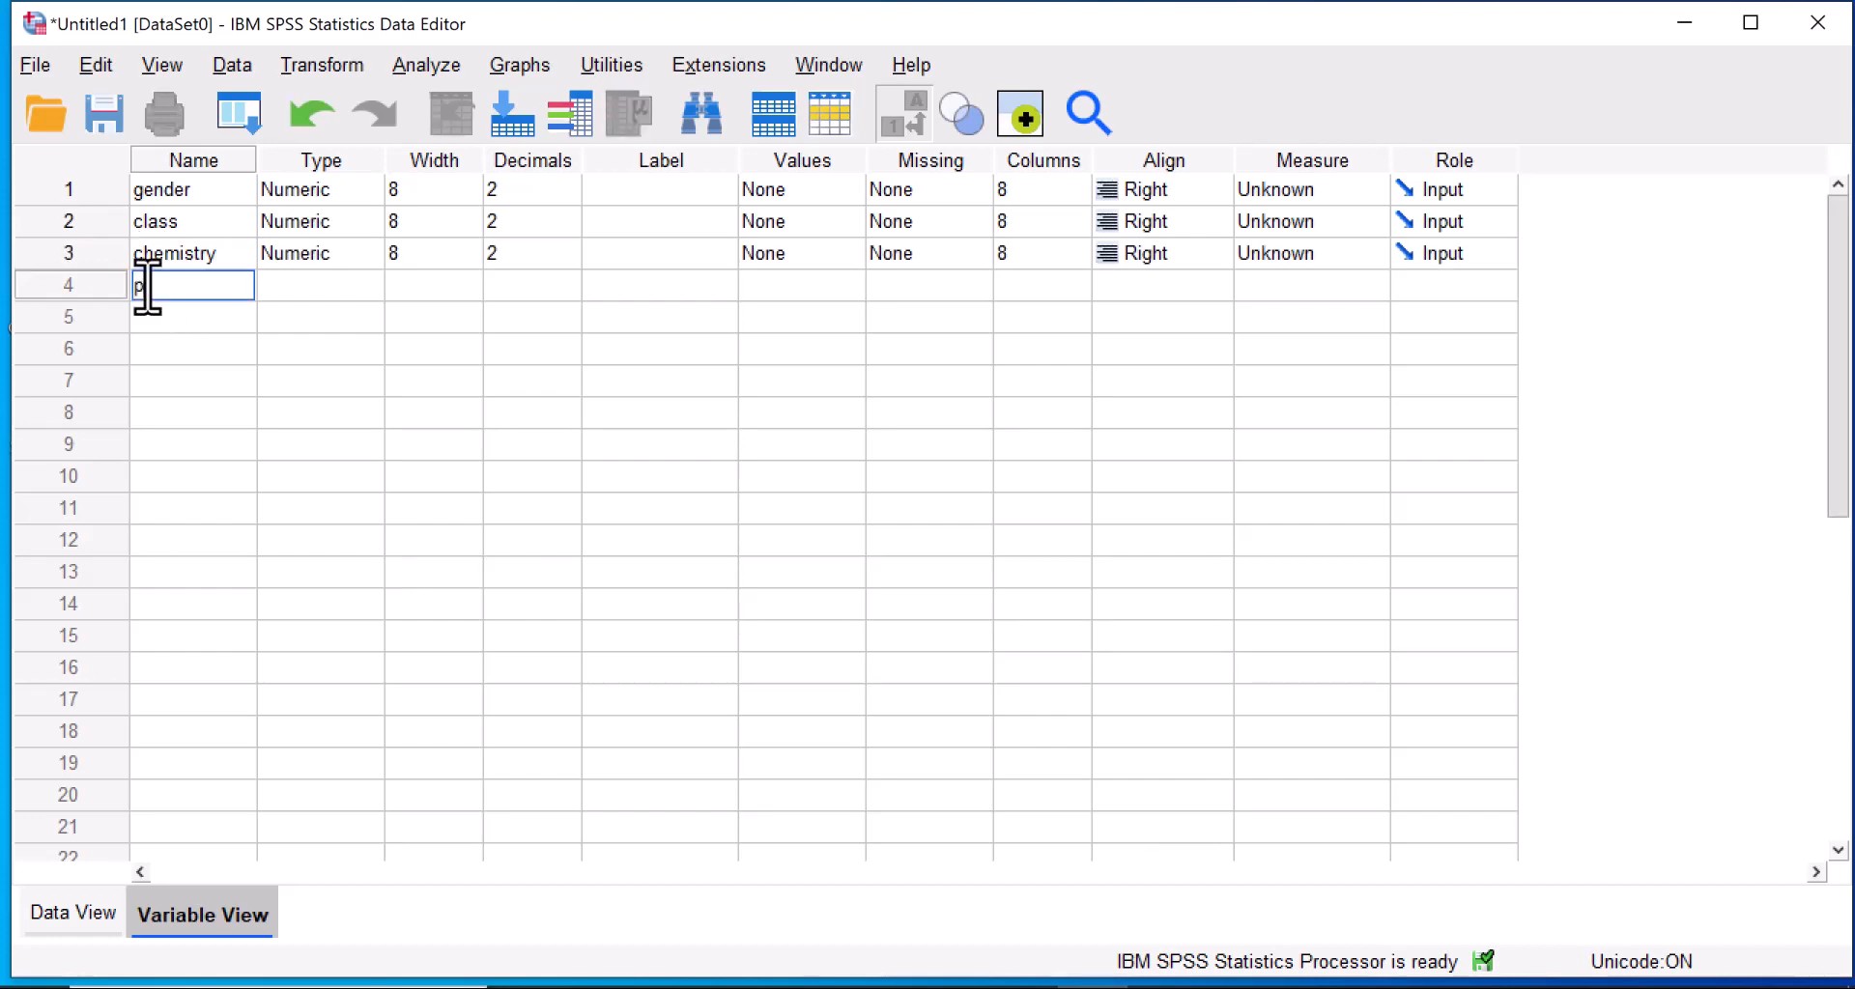
{"action": "type", "text": "hysics"}
{"action": "key", "text": "Return"}
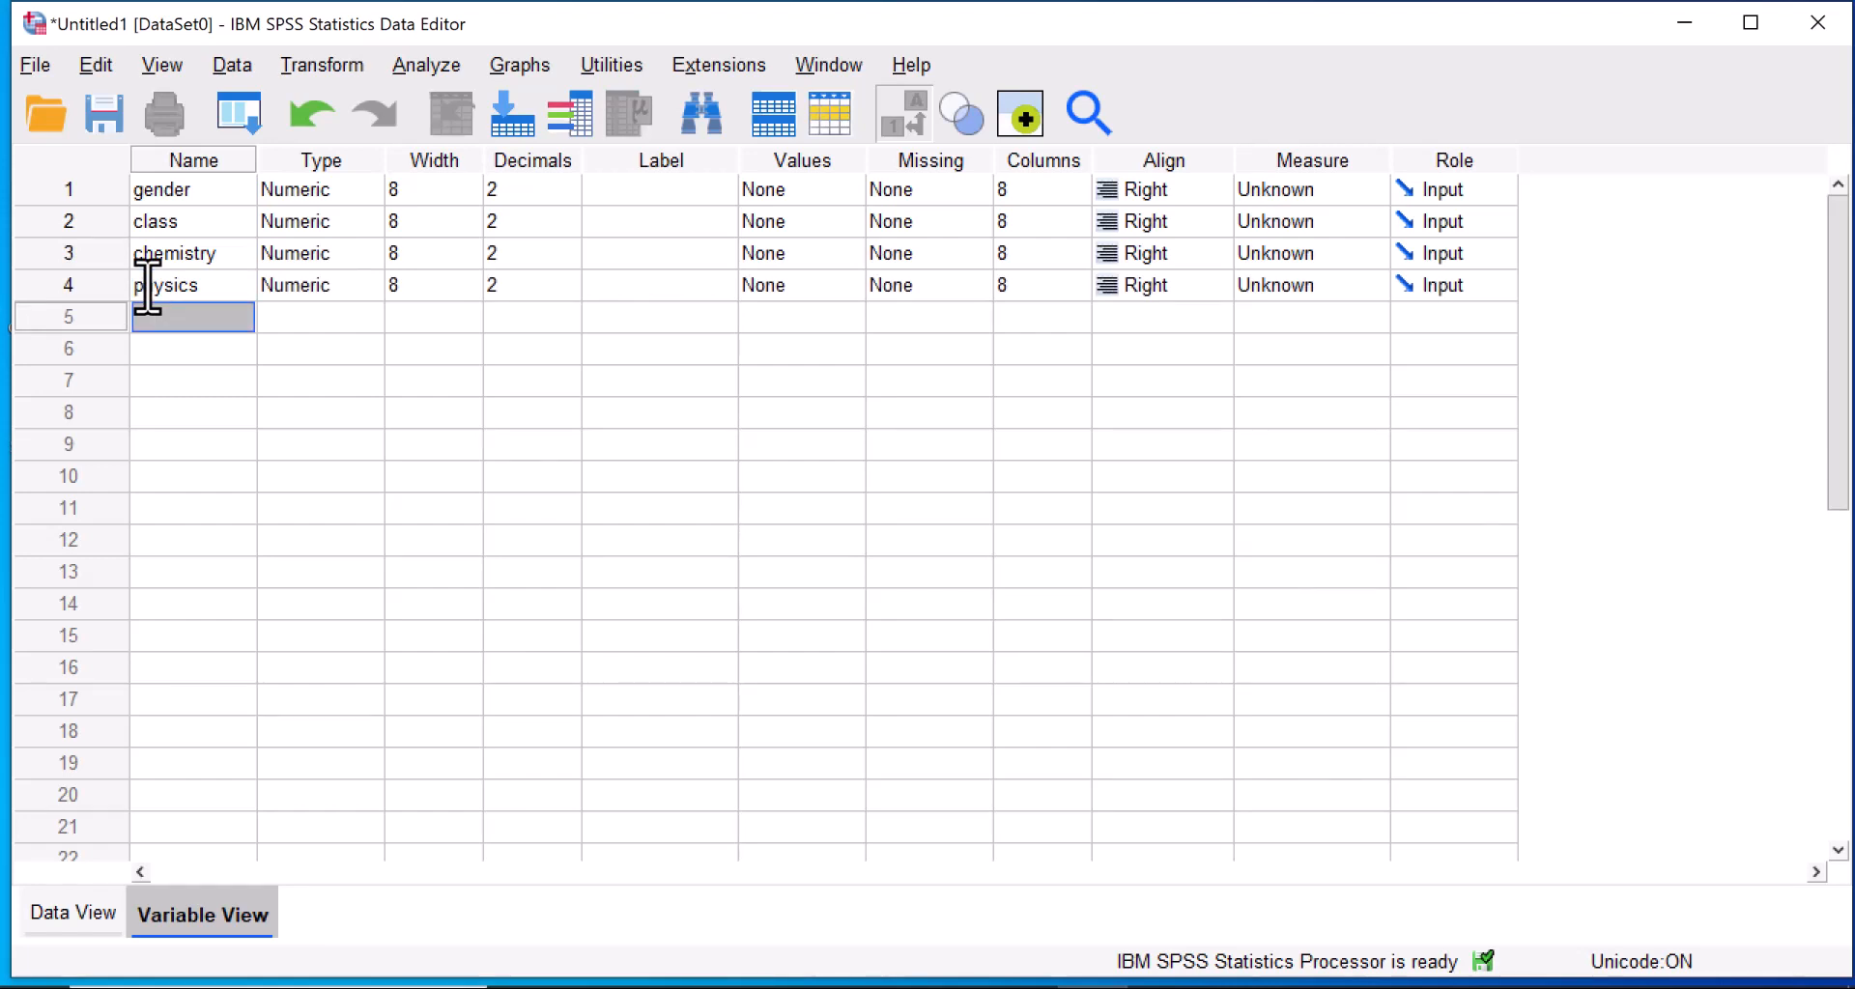
{"action": "type", "text": "mathematics"}
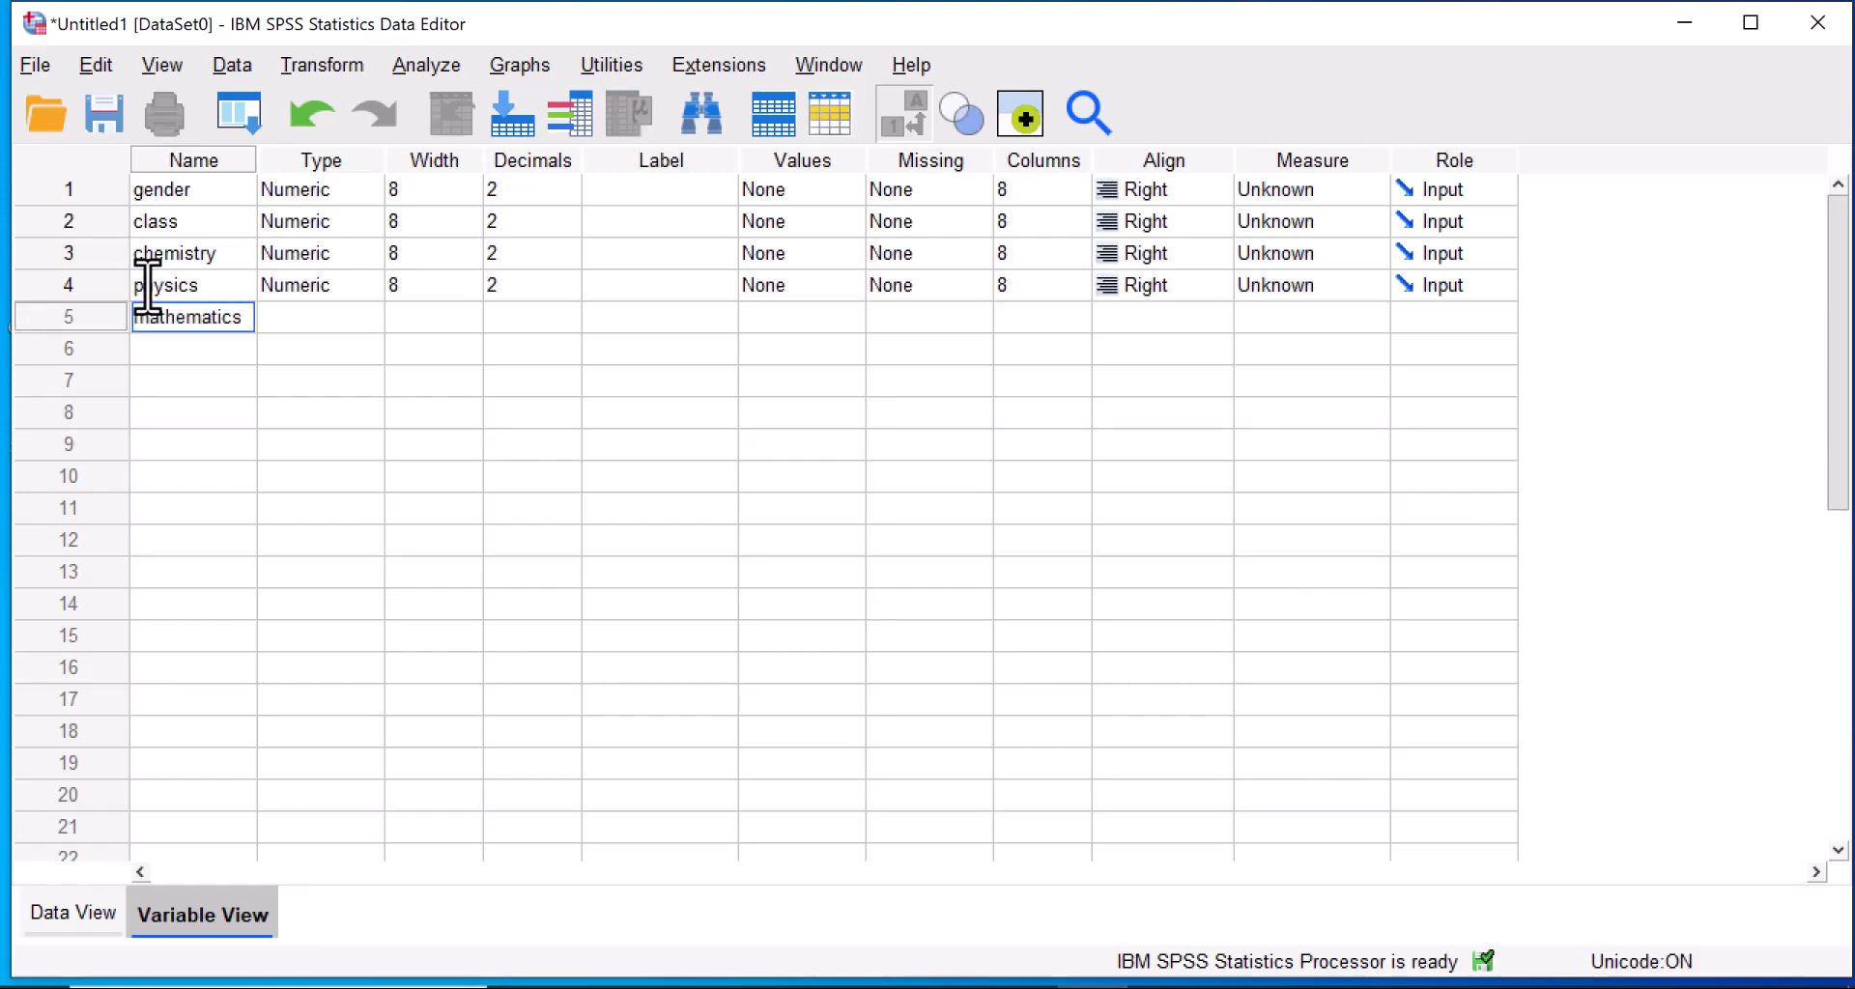
{"action": "key", "text": "Return"}
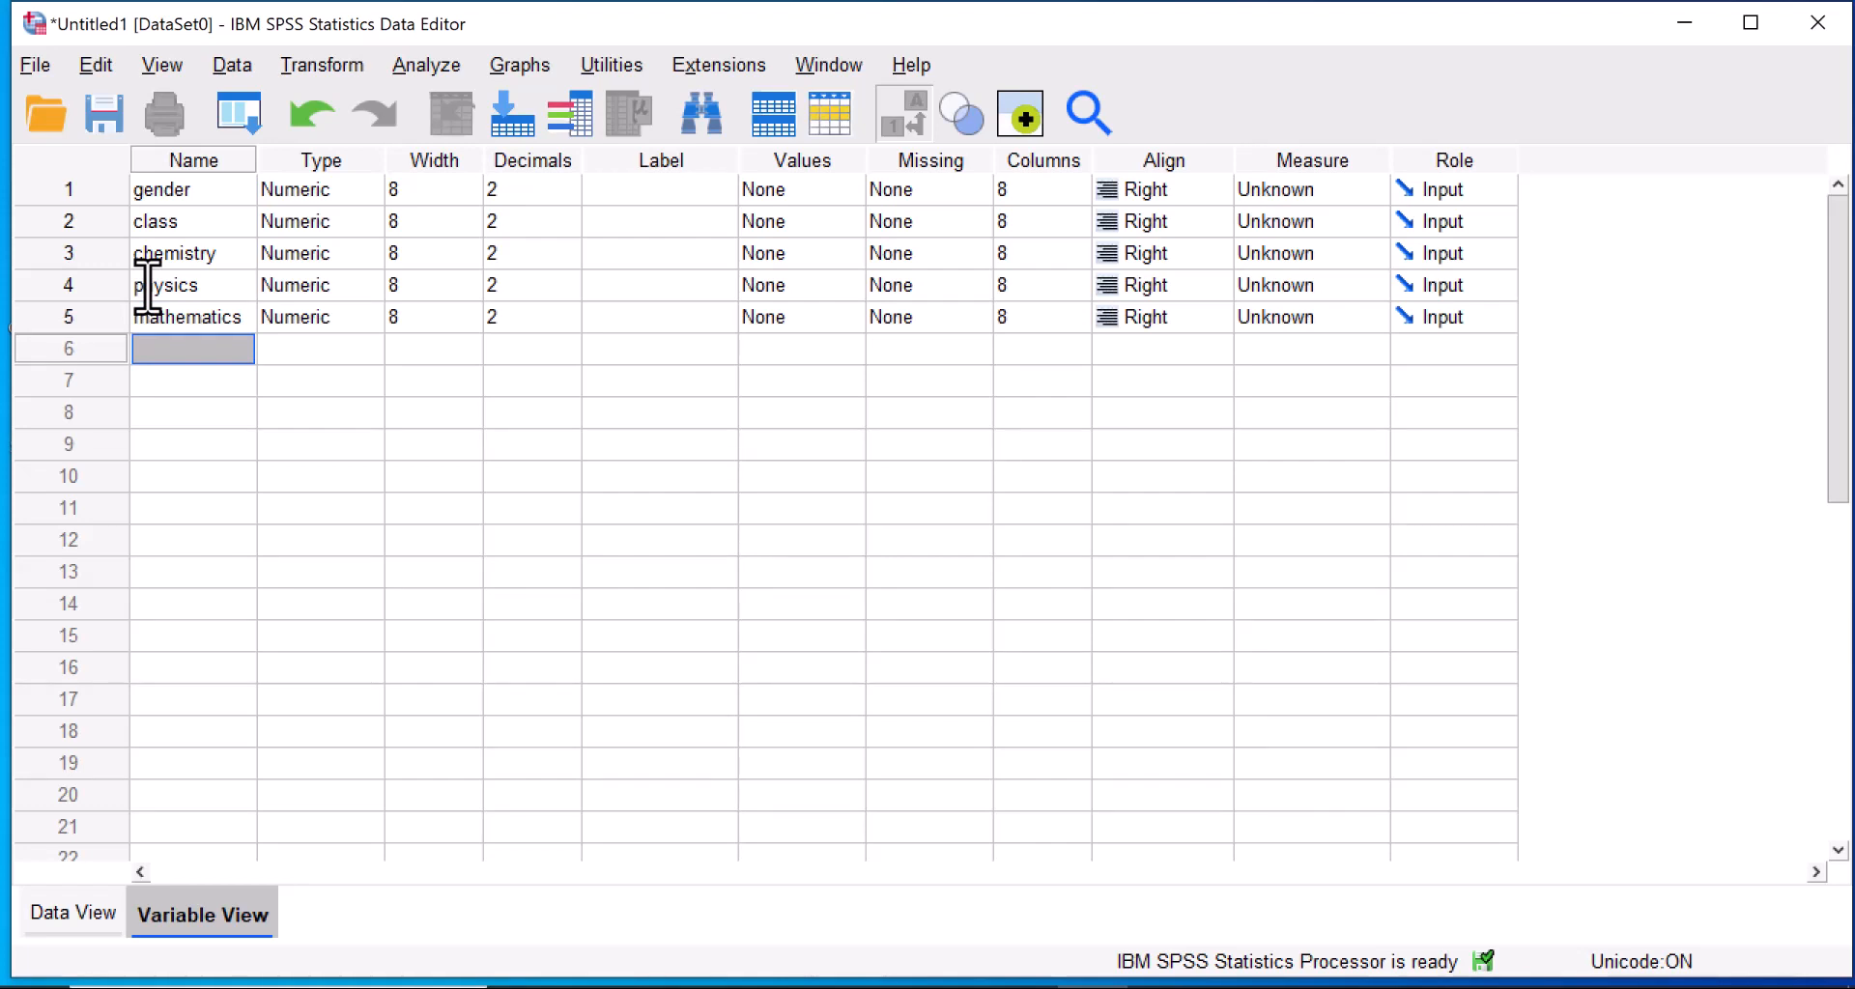
{"action": "type", "text": "econ"}
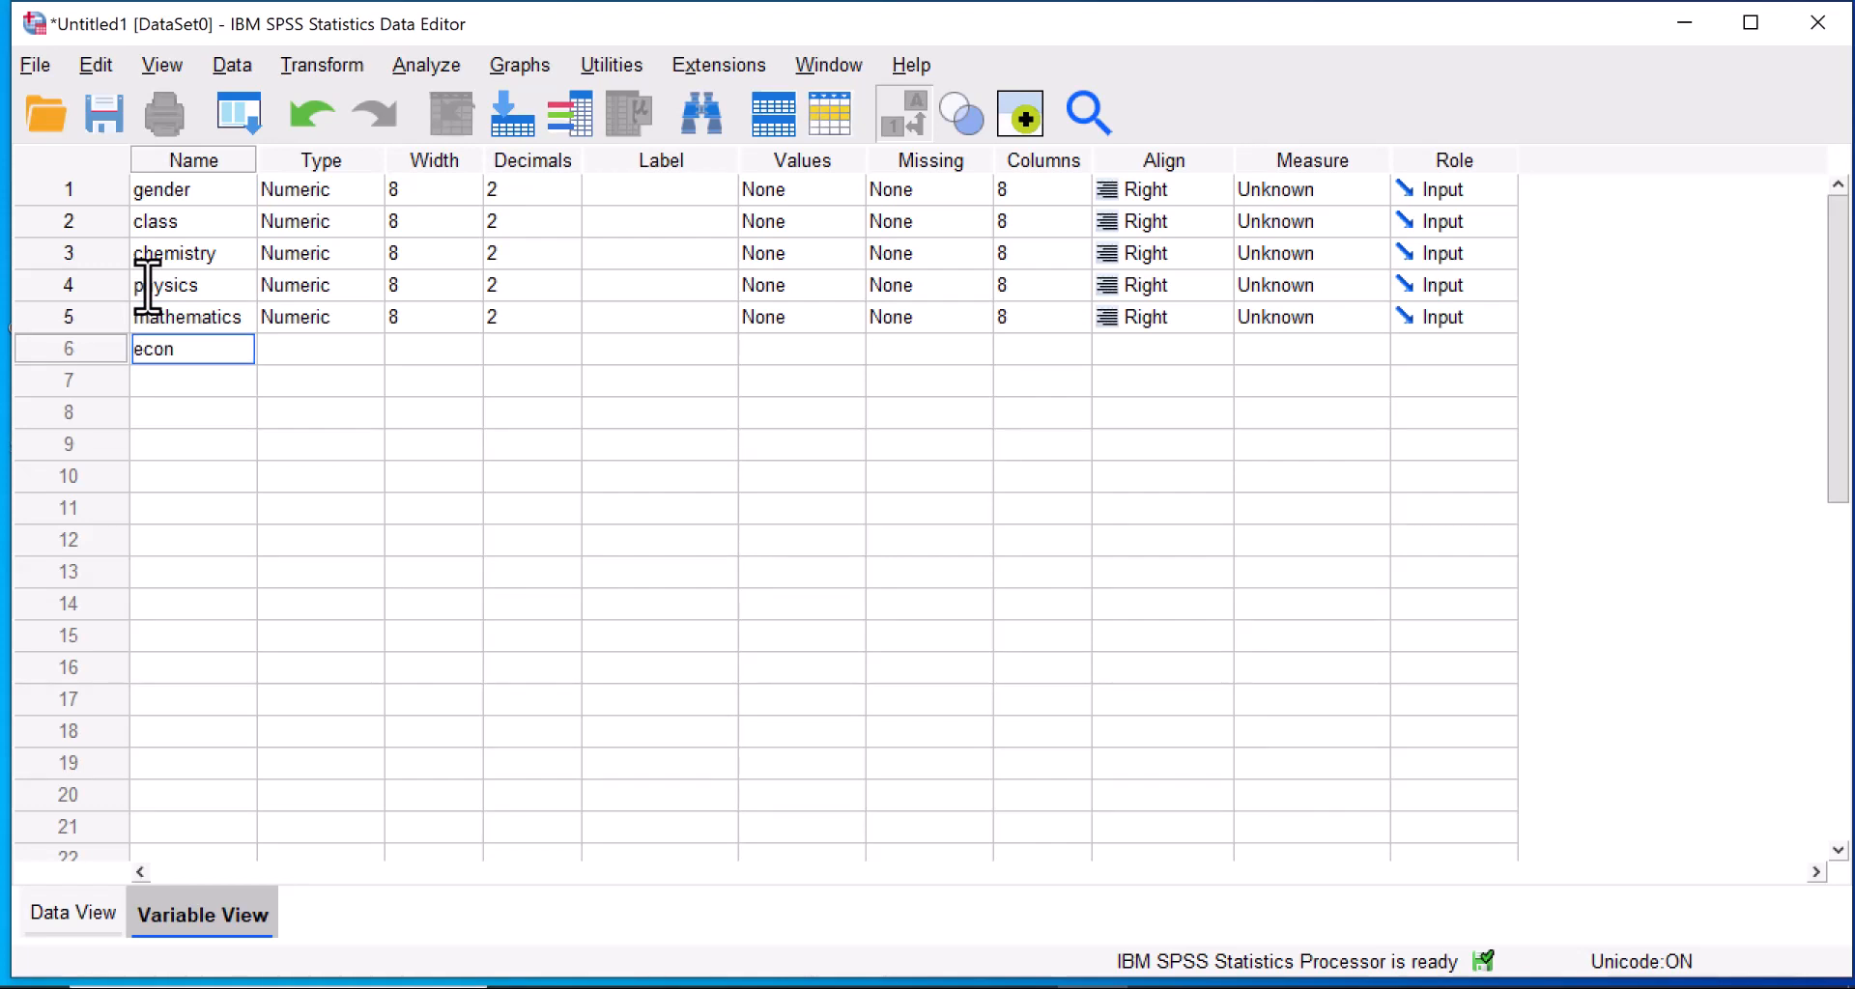
{"action": "type", "text": "omics"}
Add a value label to the gender variable that assigns M to value 1.
{"action": "left_click", "coordinate": [815, 191]}
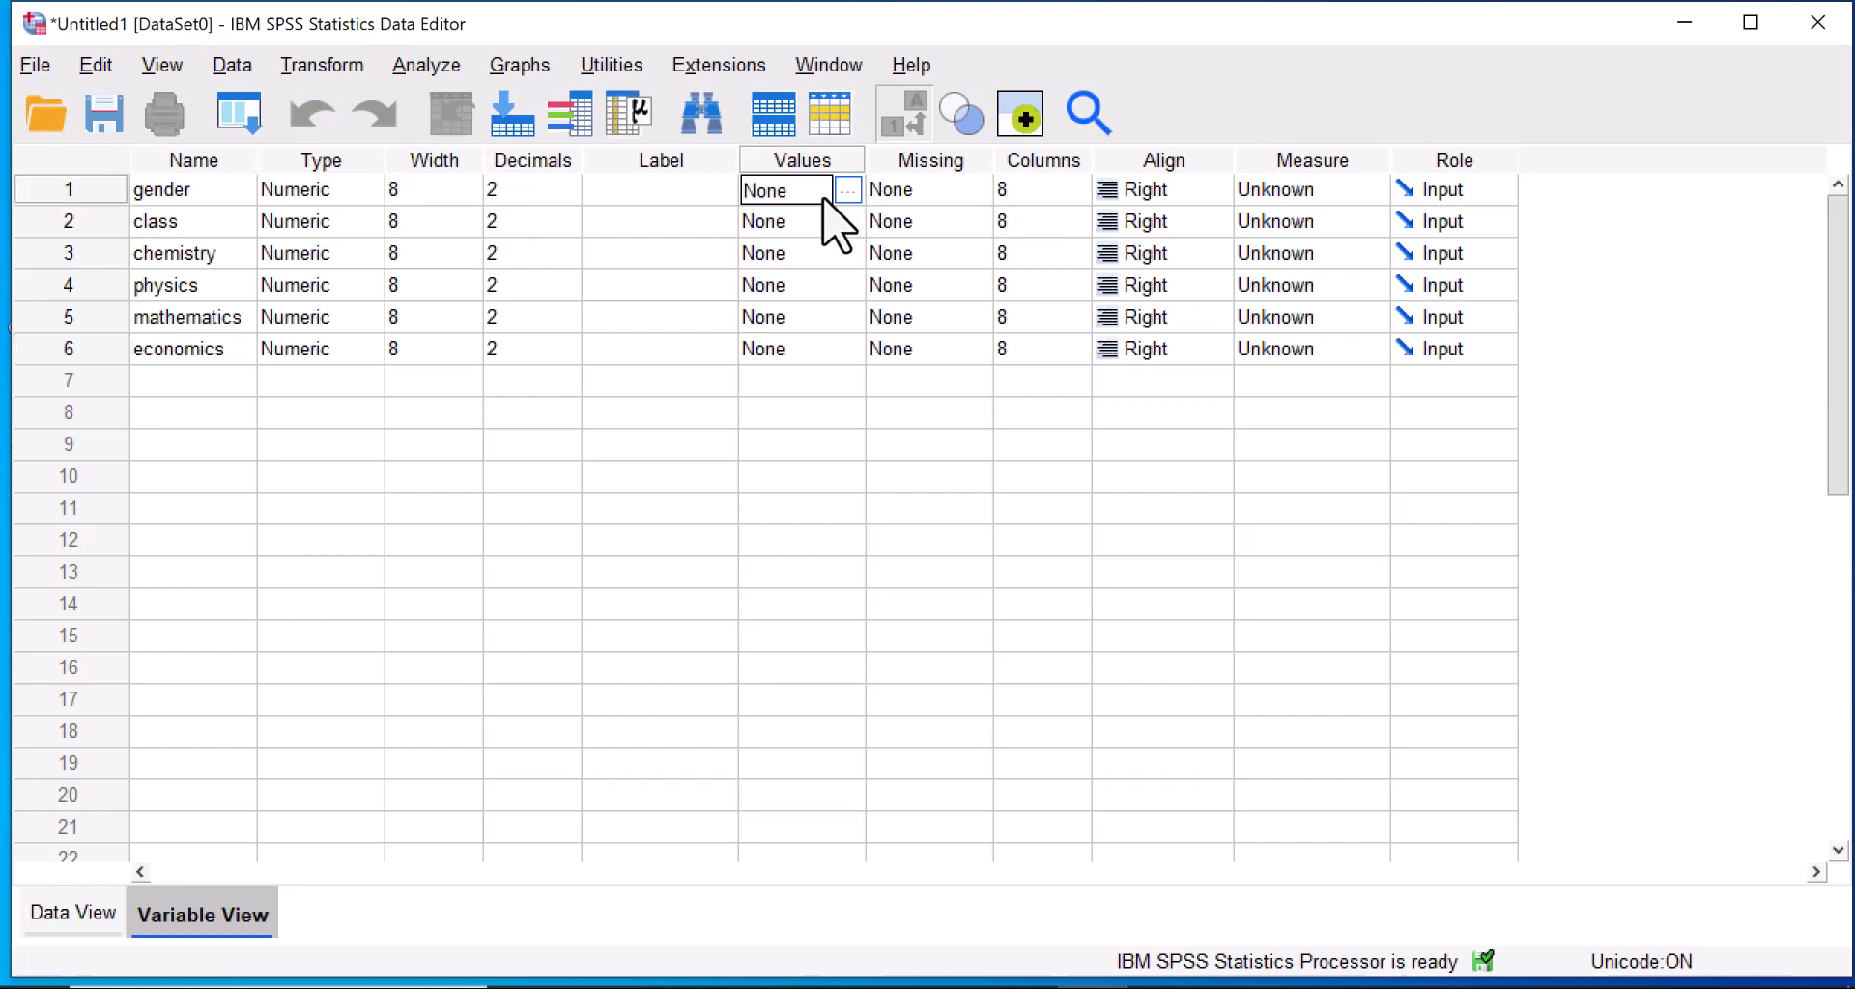
{"action": "left_click", "coordinate": [852, 190]}
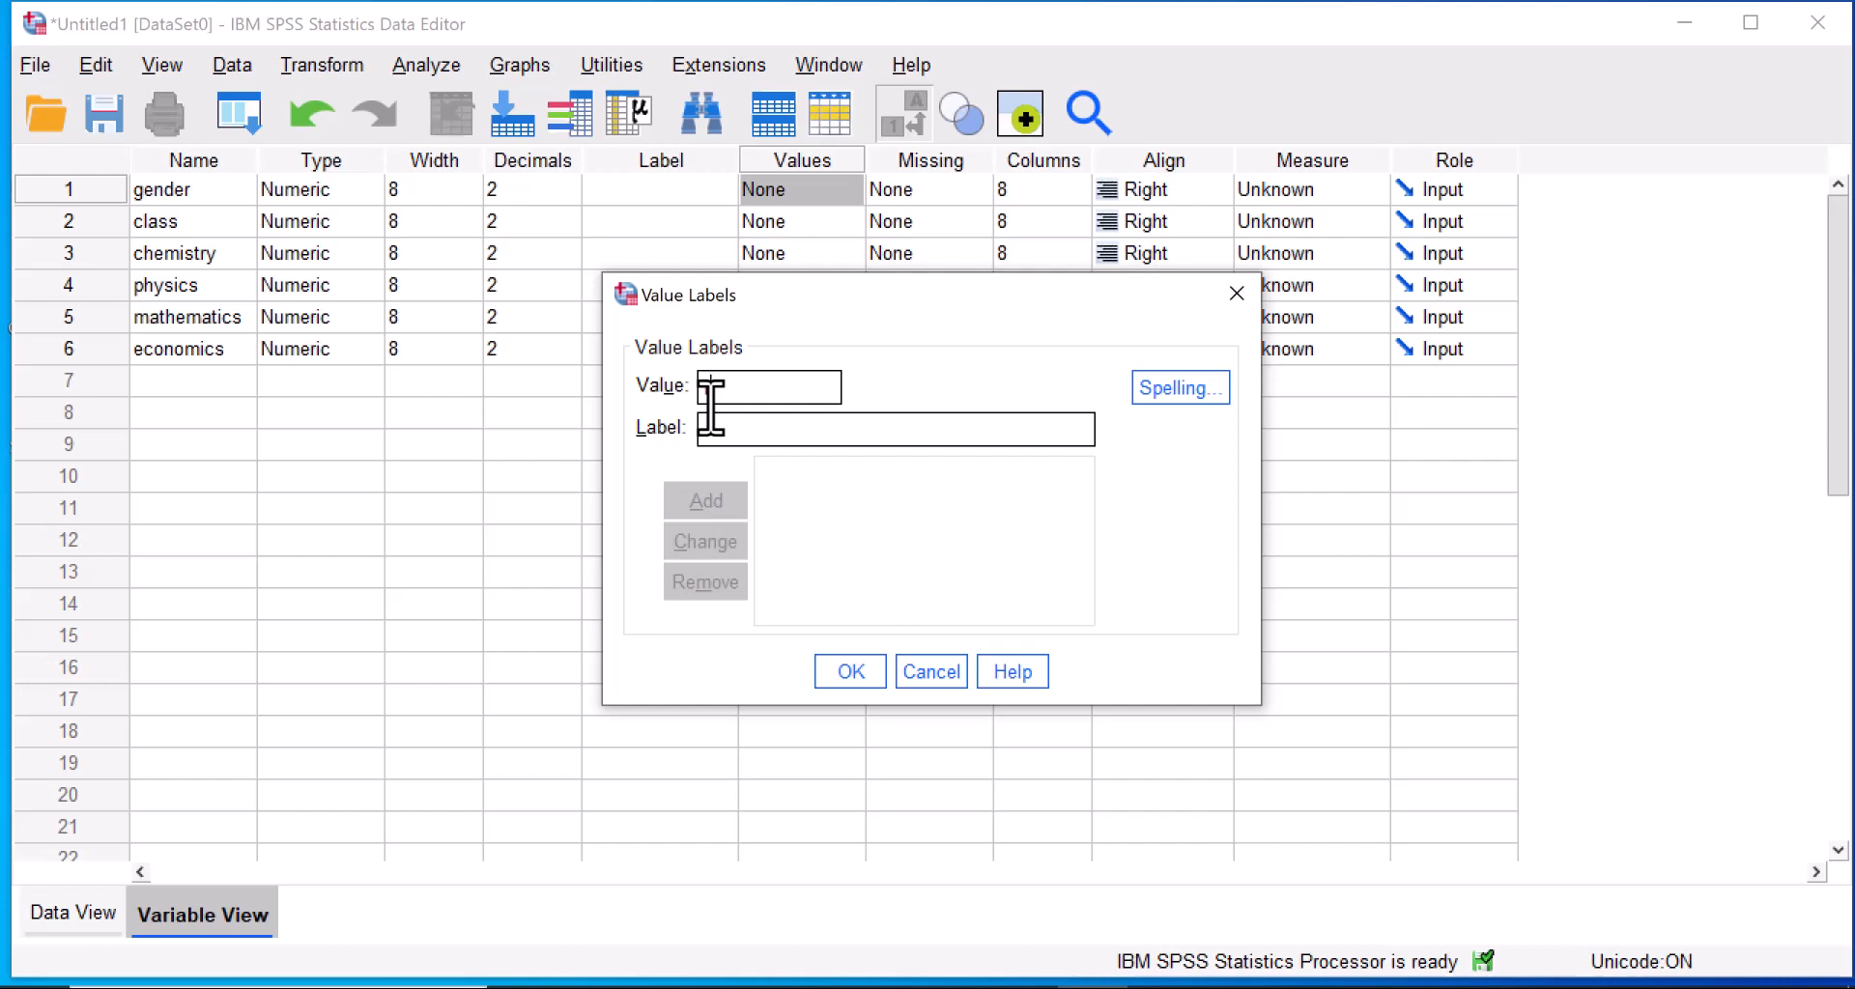
{"action": "type", "text": "1"}
{"action": "type", "text": "g"}
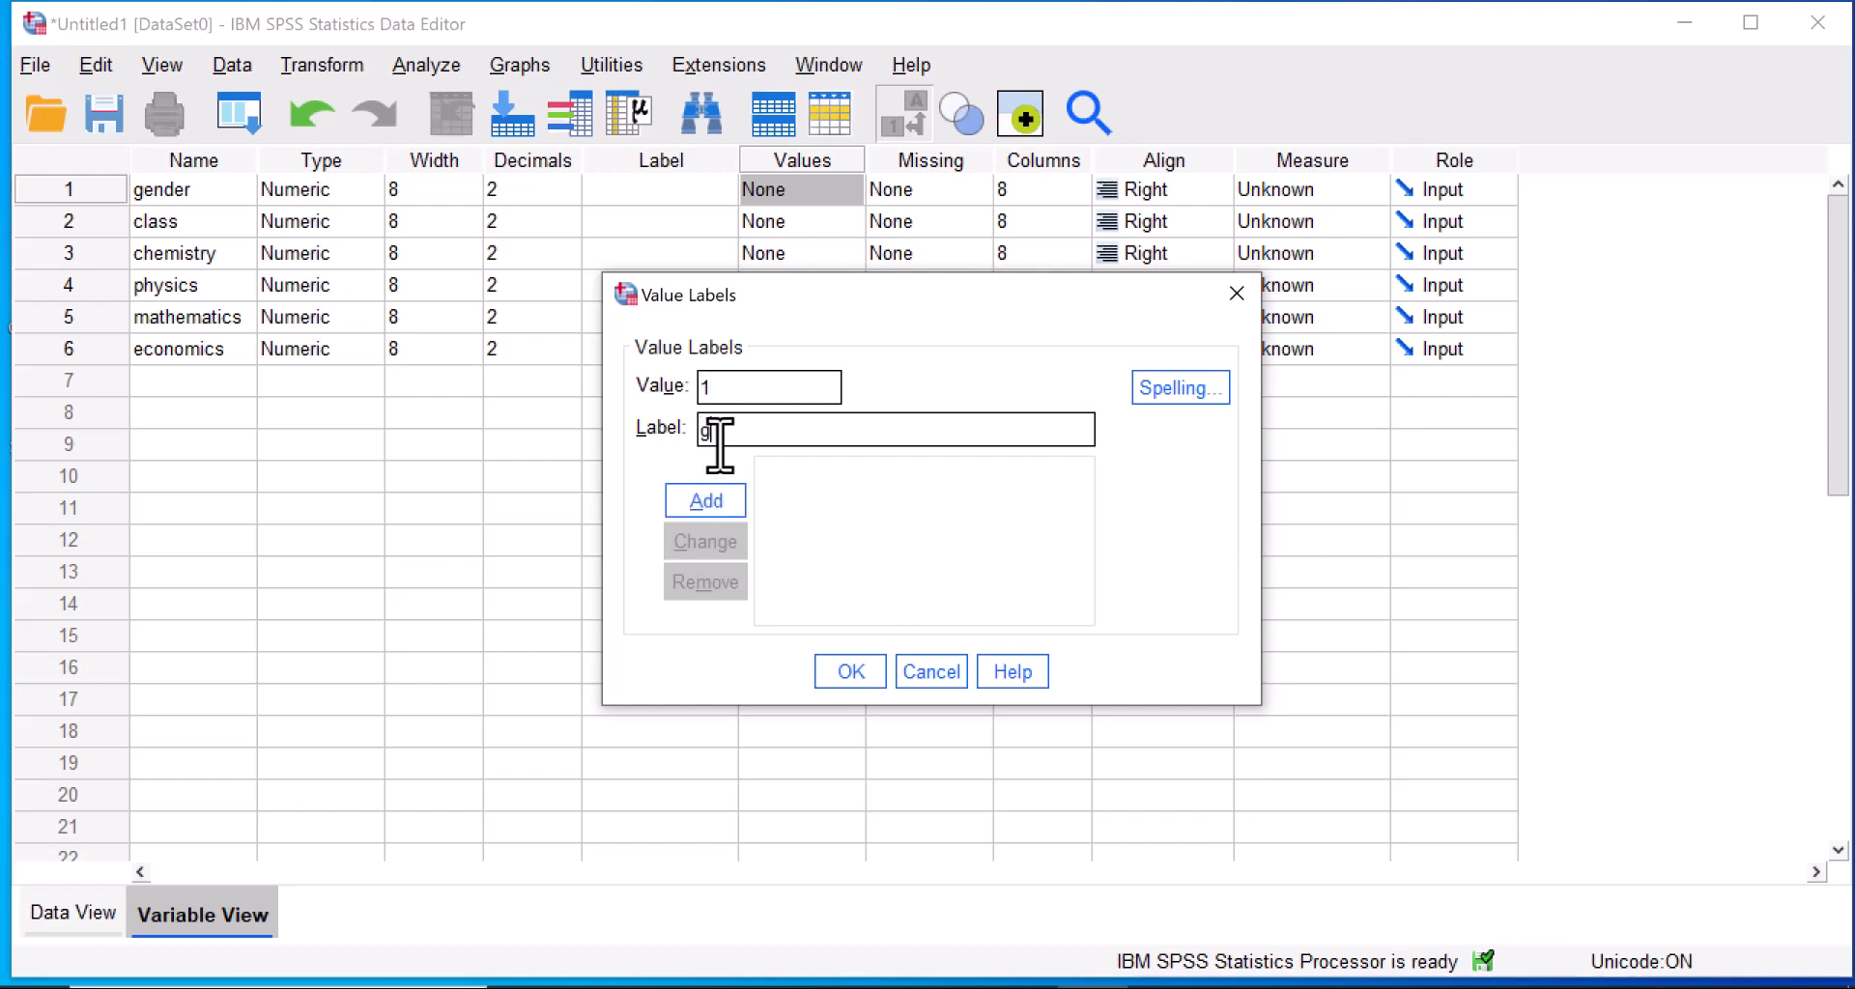
{"action": "key", "text": "BackSpace"}
{"action": "type", "text": "M"}
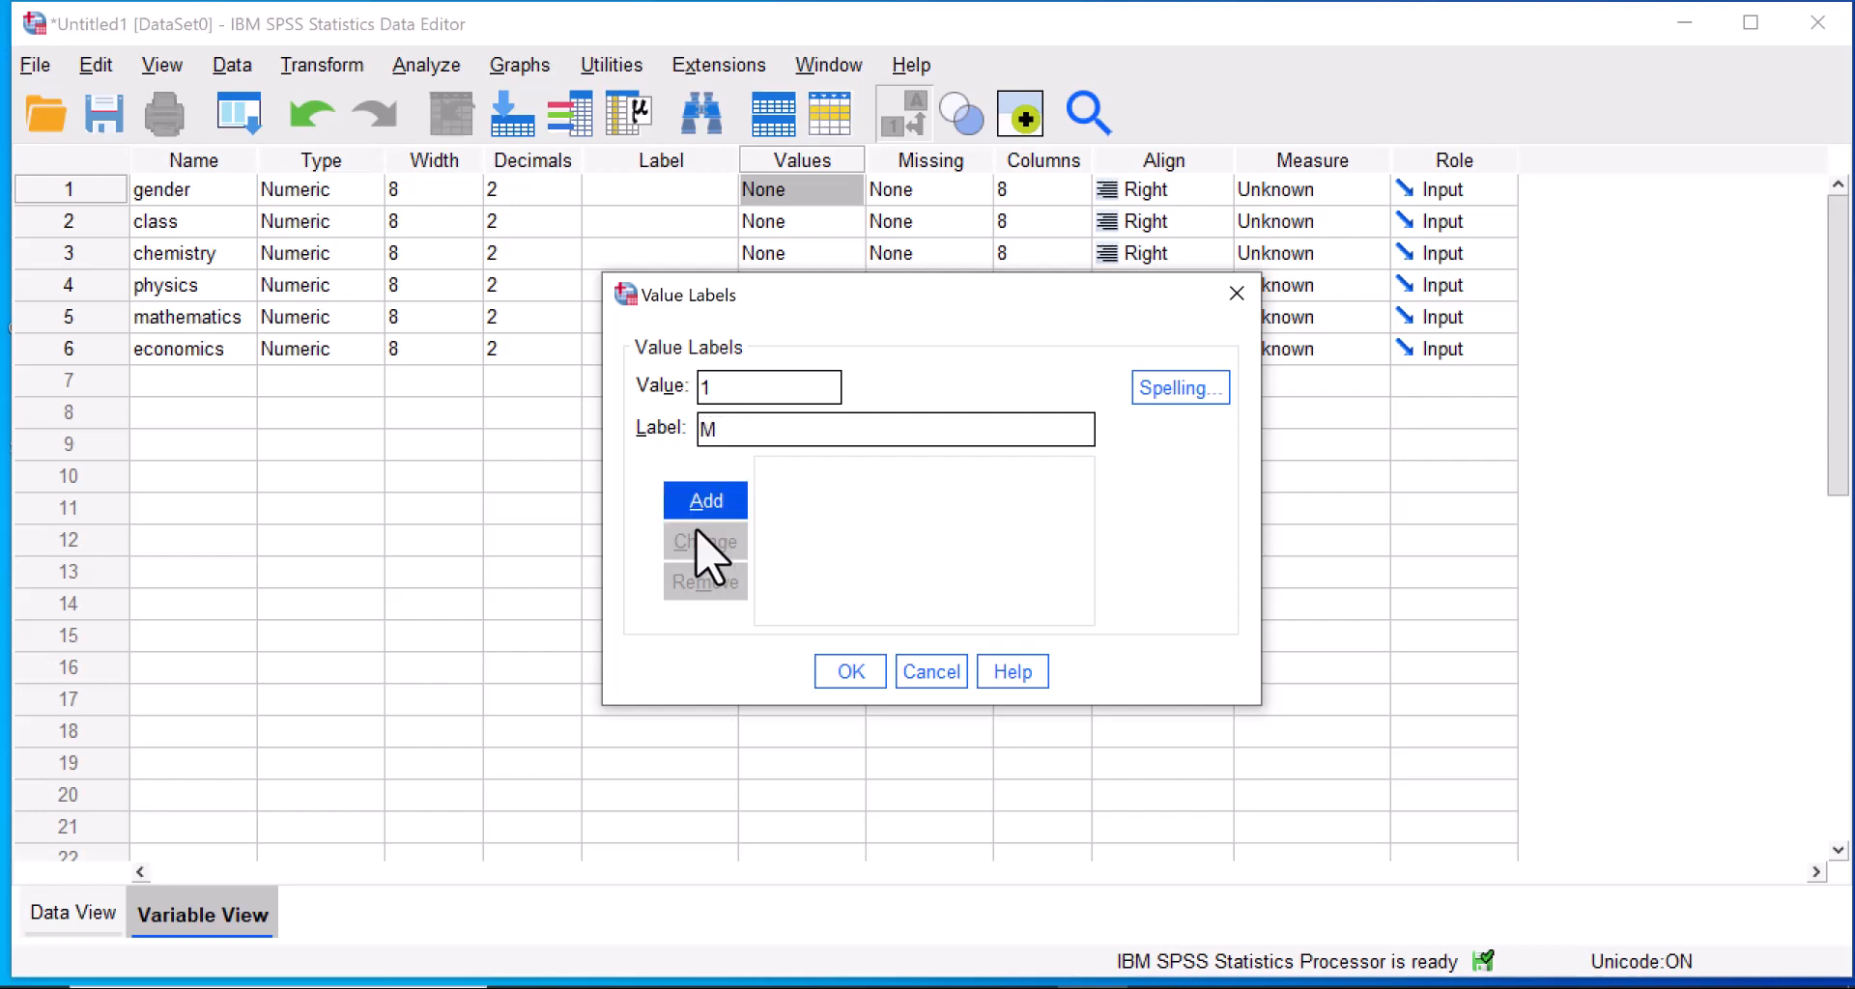
{"action": "left_click", "coordinate": [692, 501]}
Label gender value 2 as F, apply the value labels, and set gender's measure to Nominal.
{"action": "type", "text": "2"}
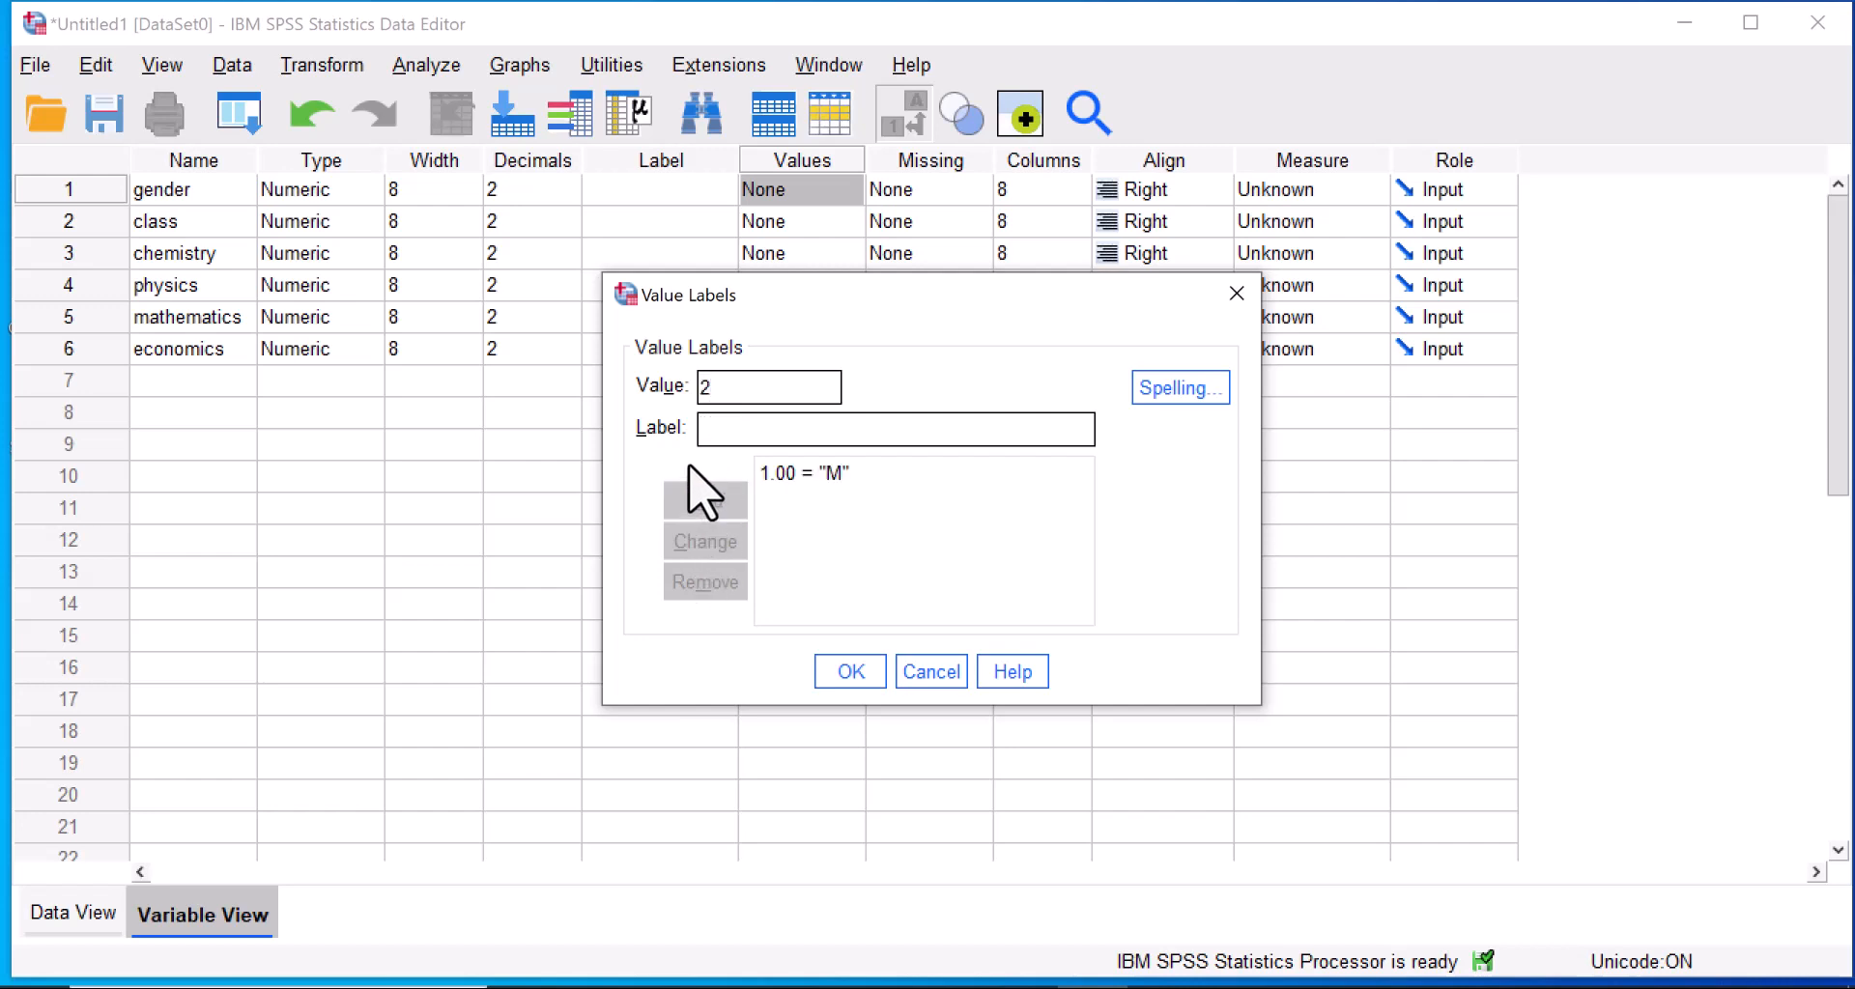
{"action": "left_click", "coordinate": [758, 435]}
{"action": "type", "text": "fe"}
{"action": "key", "text": "BackSpace"}
{"action": "key", "text": "BackSpace"}
{"action": "type", "text": "F"}
{"action": "left_click", "coordinate": [703, 507]}
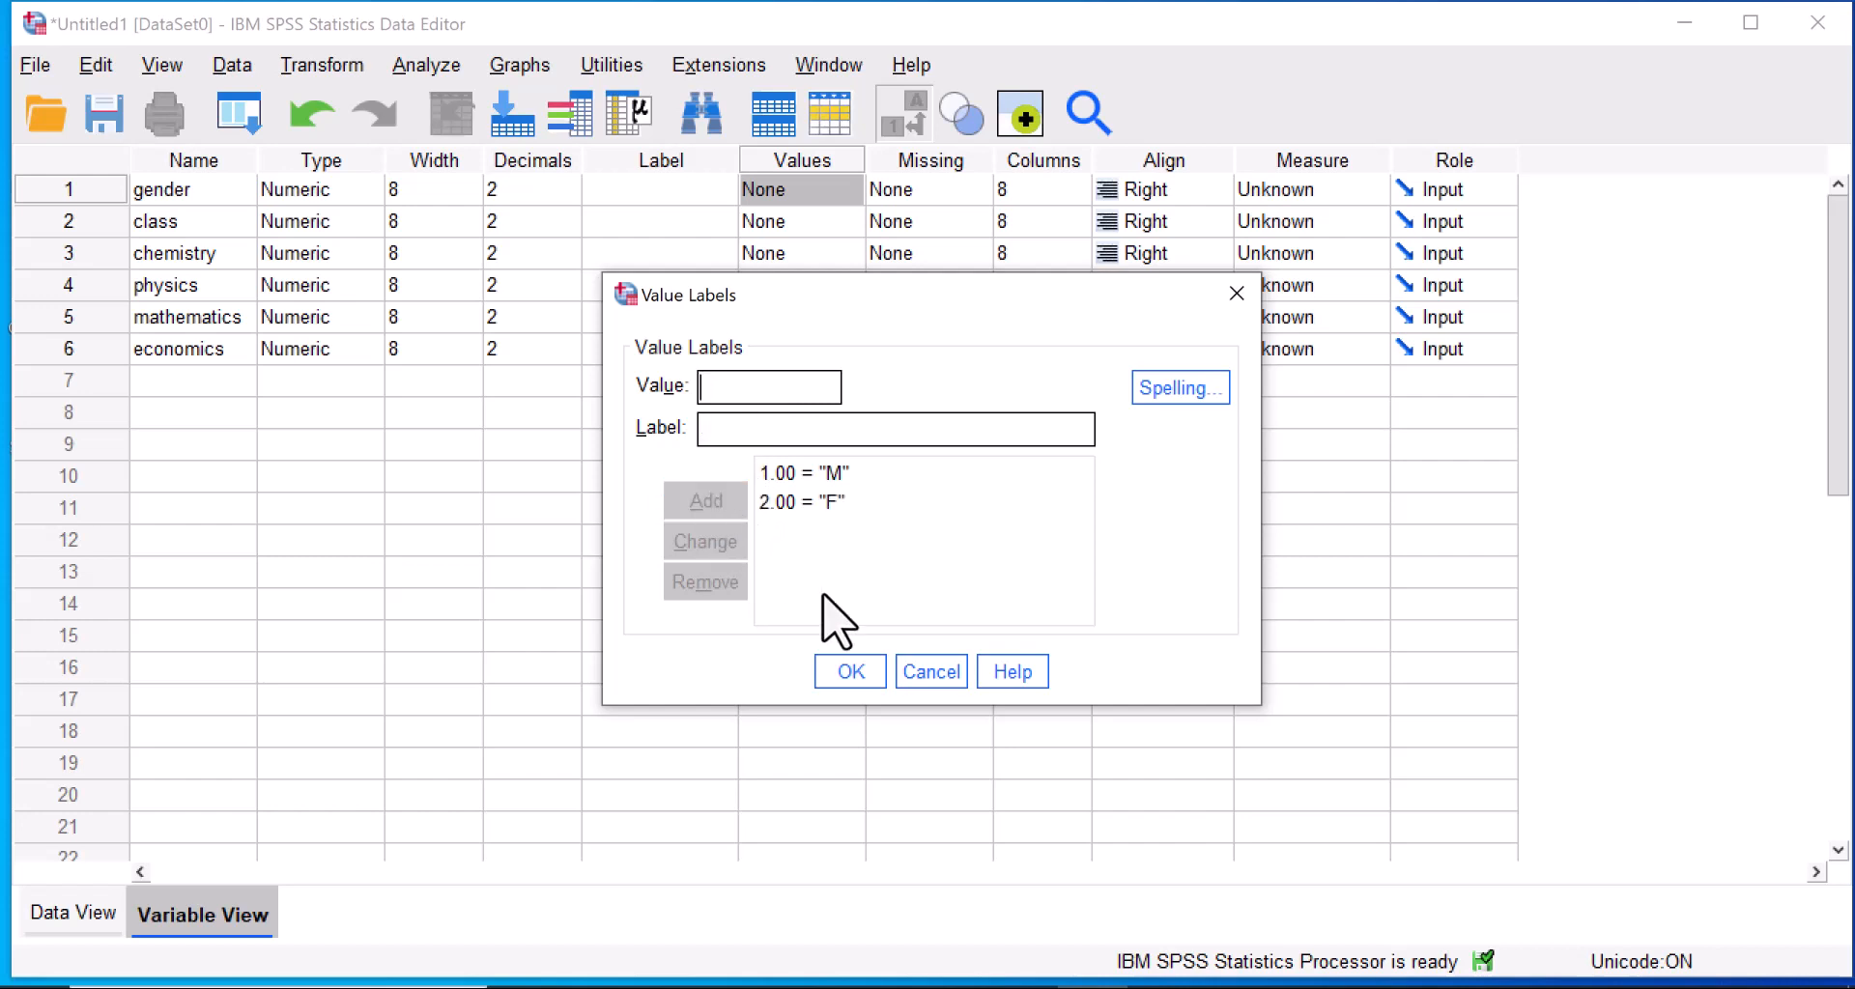
{"action": "left_click", "coordinate": [850, 677]}
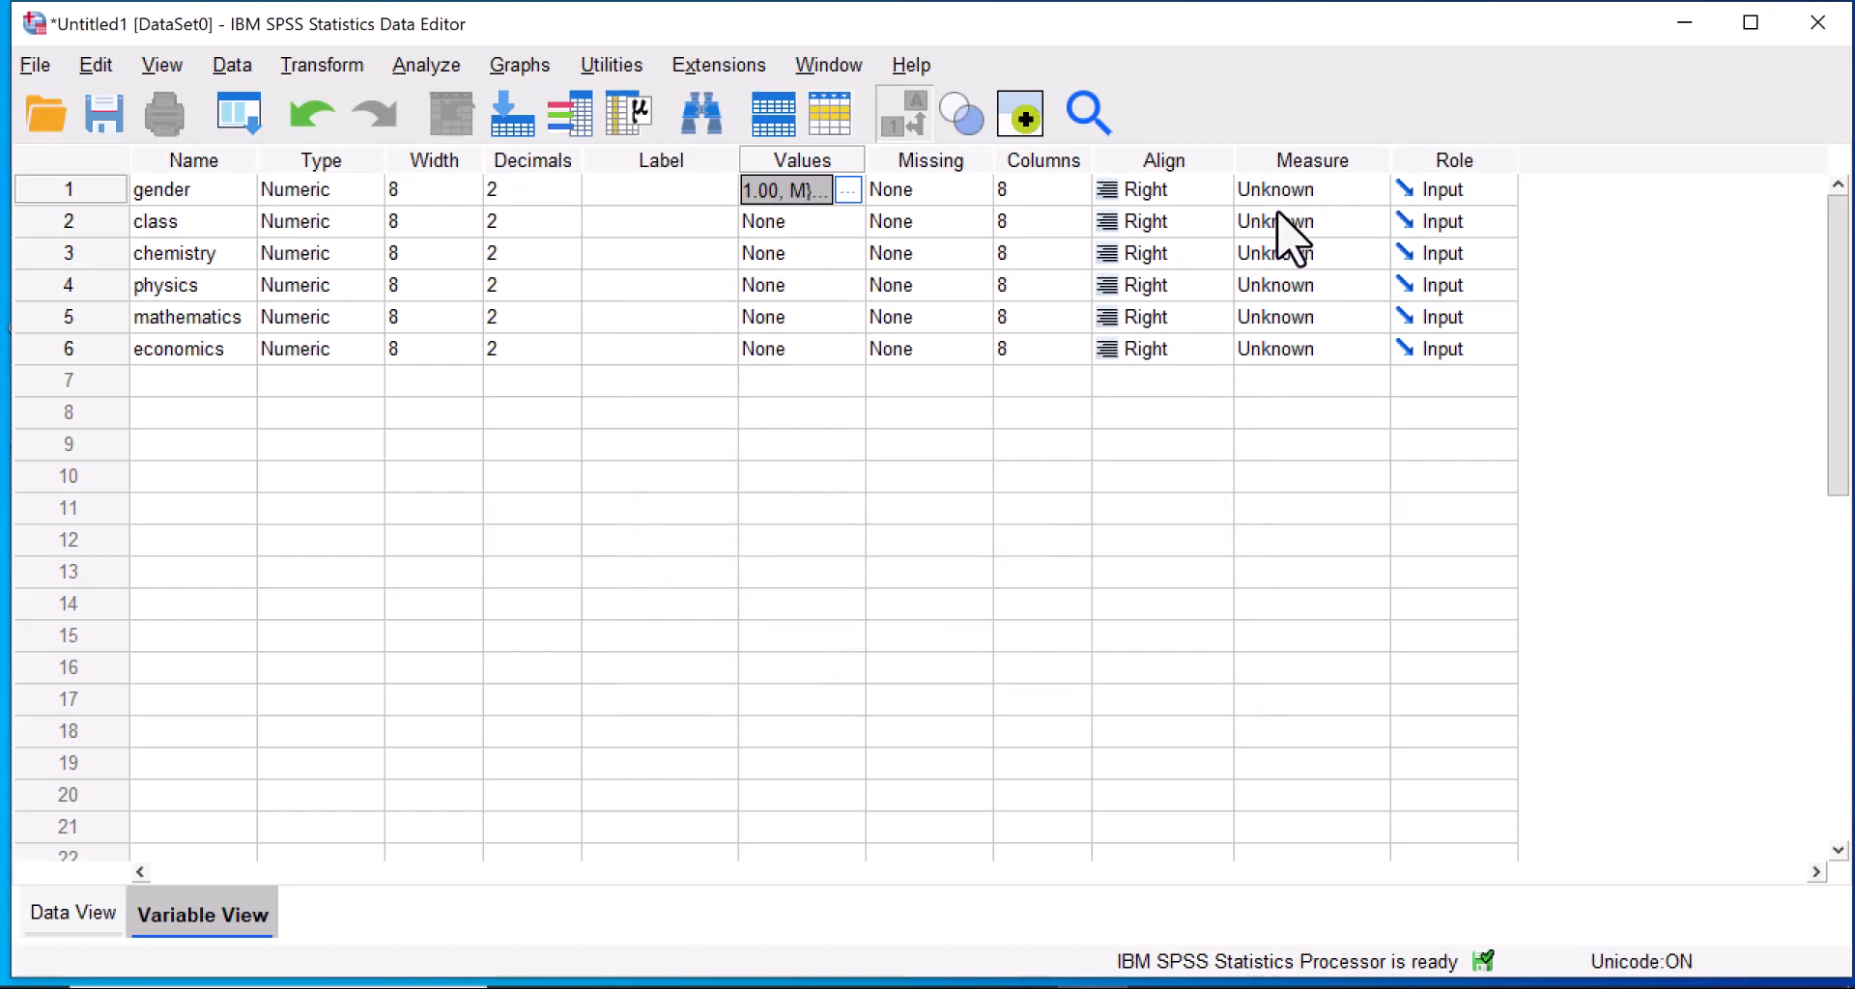
{"action": "left_click", "coordinate": [1365, 194]}
{"action": "left_click", "coordinate": [1305, 280]}
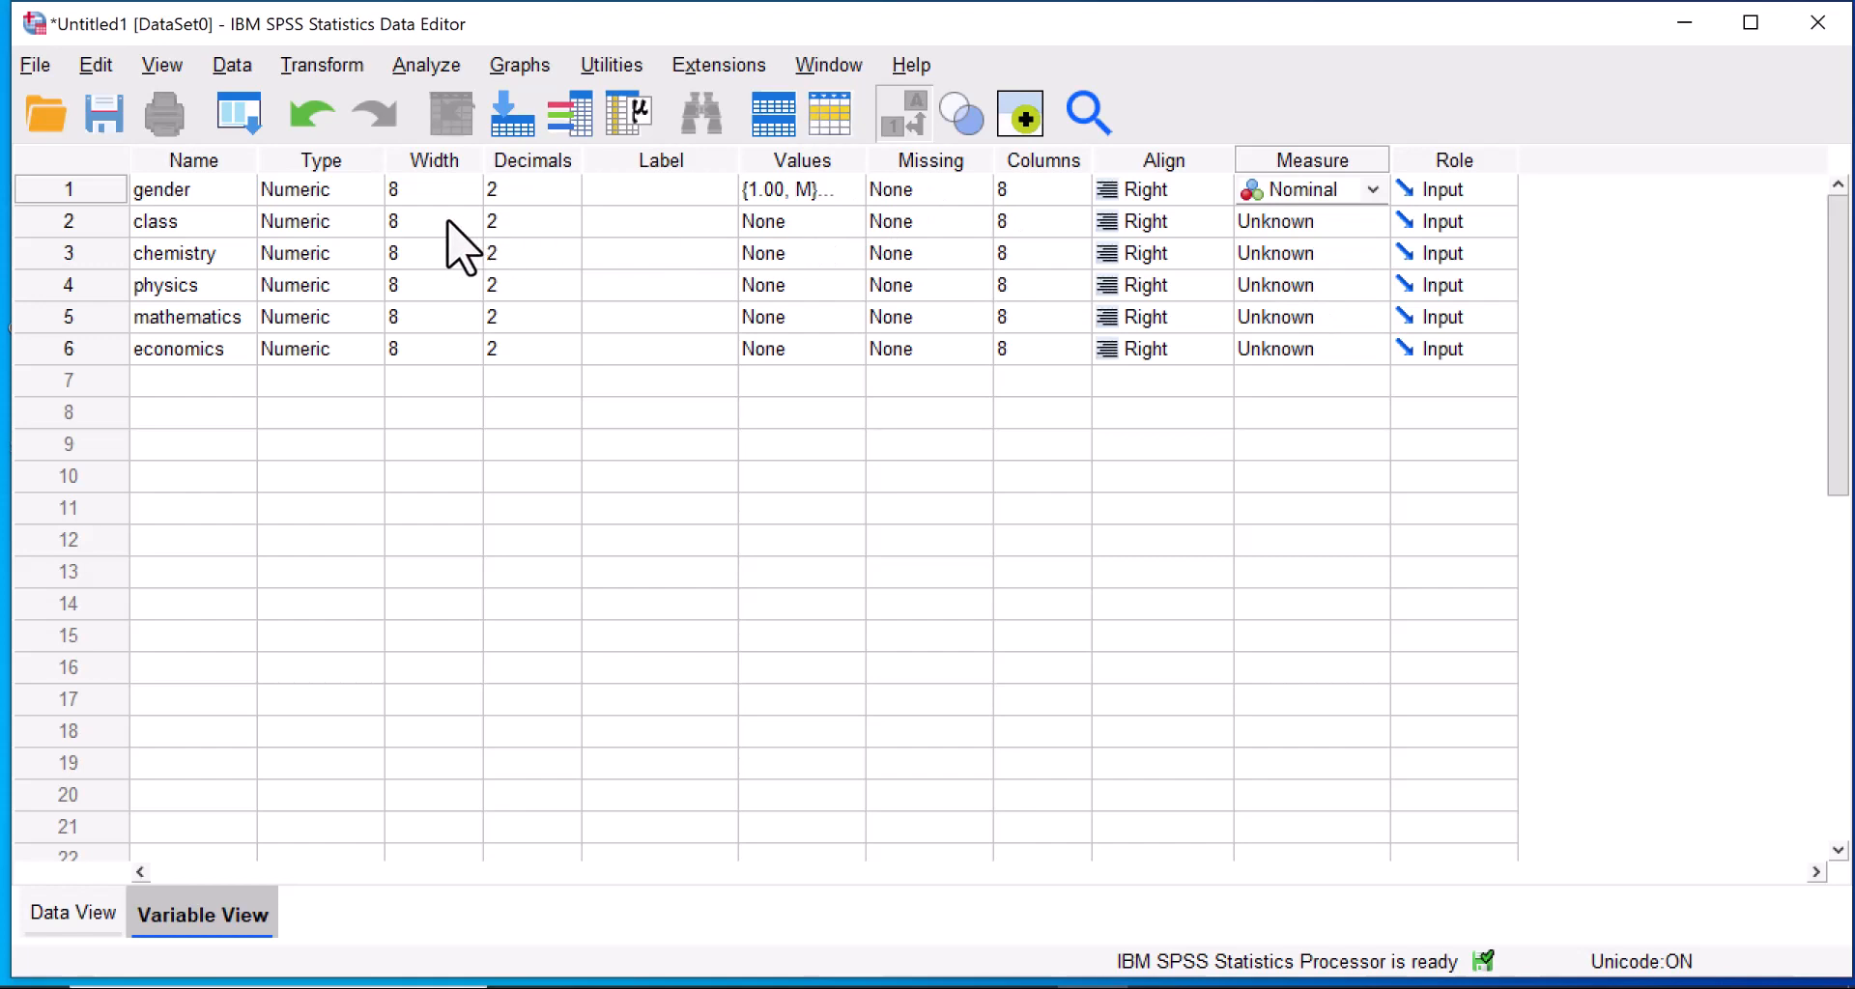
Add a value label to the class variable that assigns SSS1 to value 1.
{"action": "left_click", "coordinate": [837, 230]}
{"action": "left_click", "coordinate": [842, 222]}
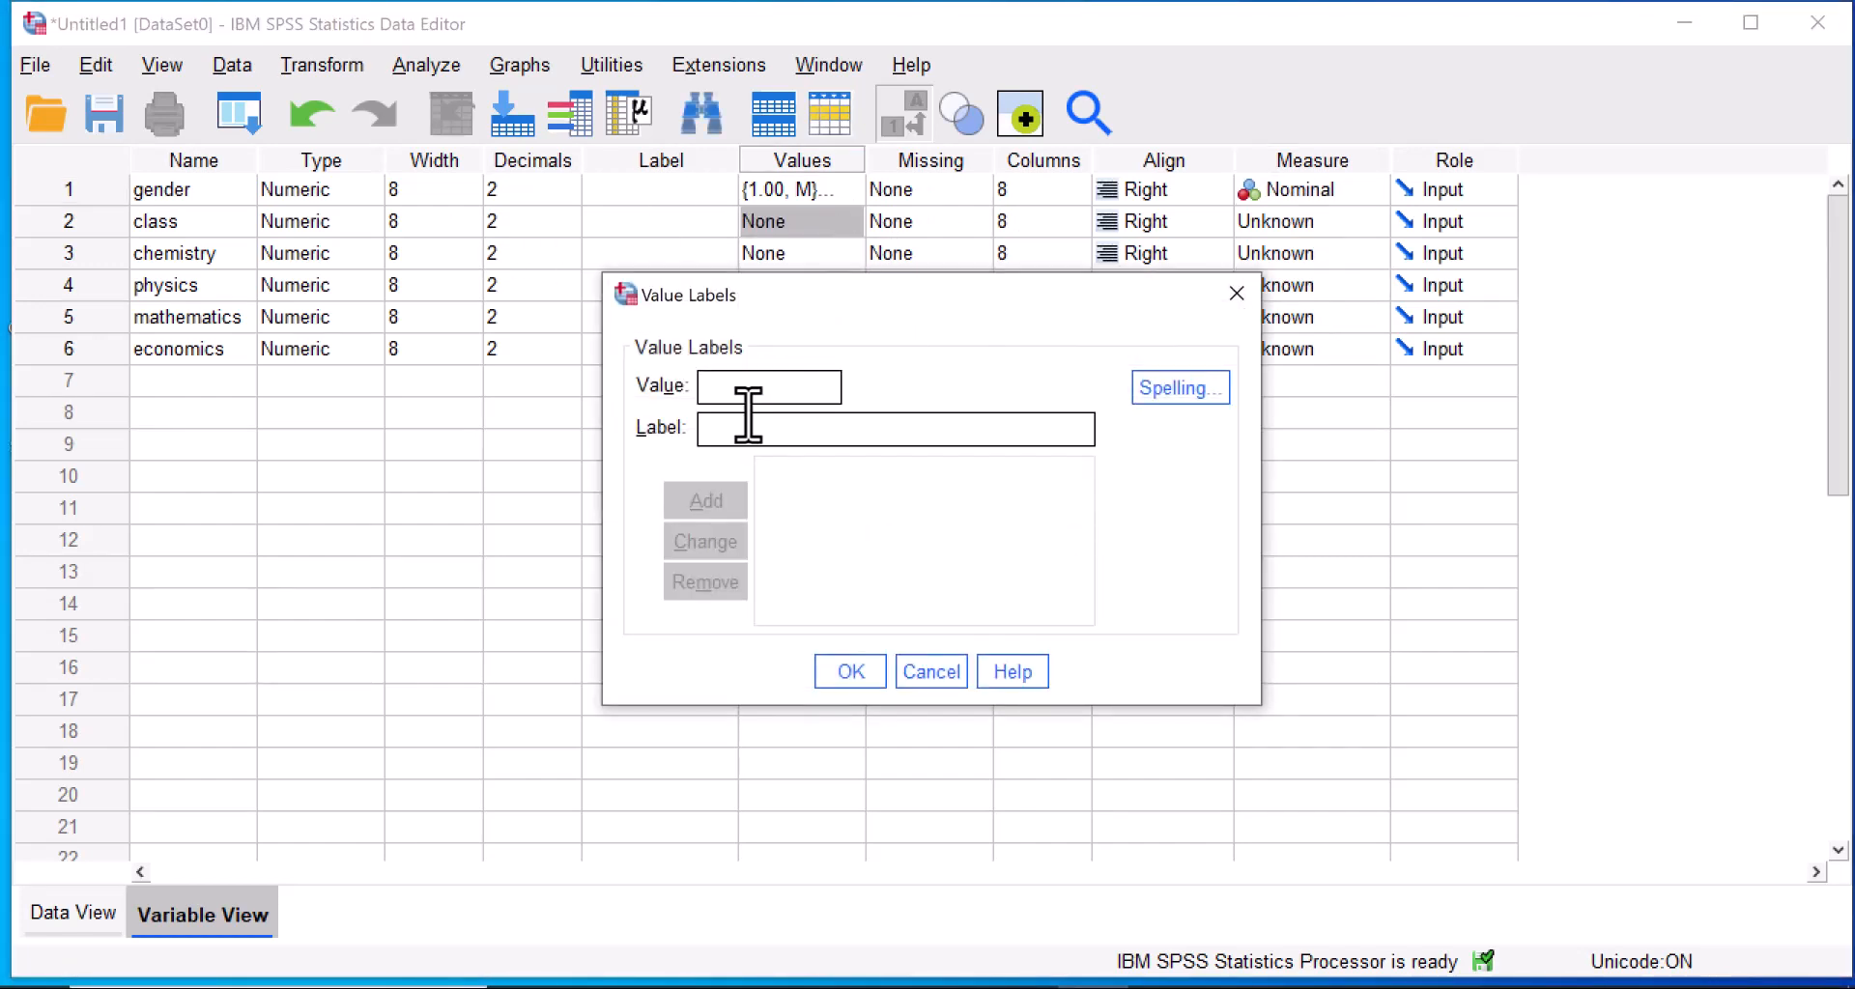
{"action": "type", "text": "1"}
{"action": "type", "text": "ss"}
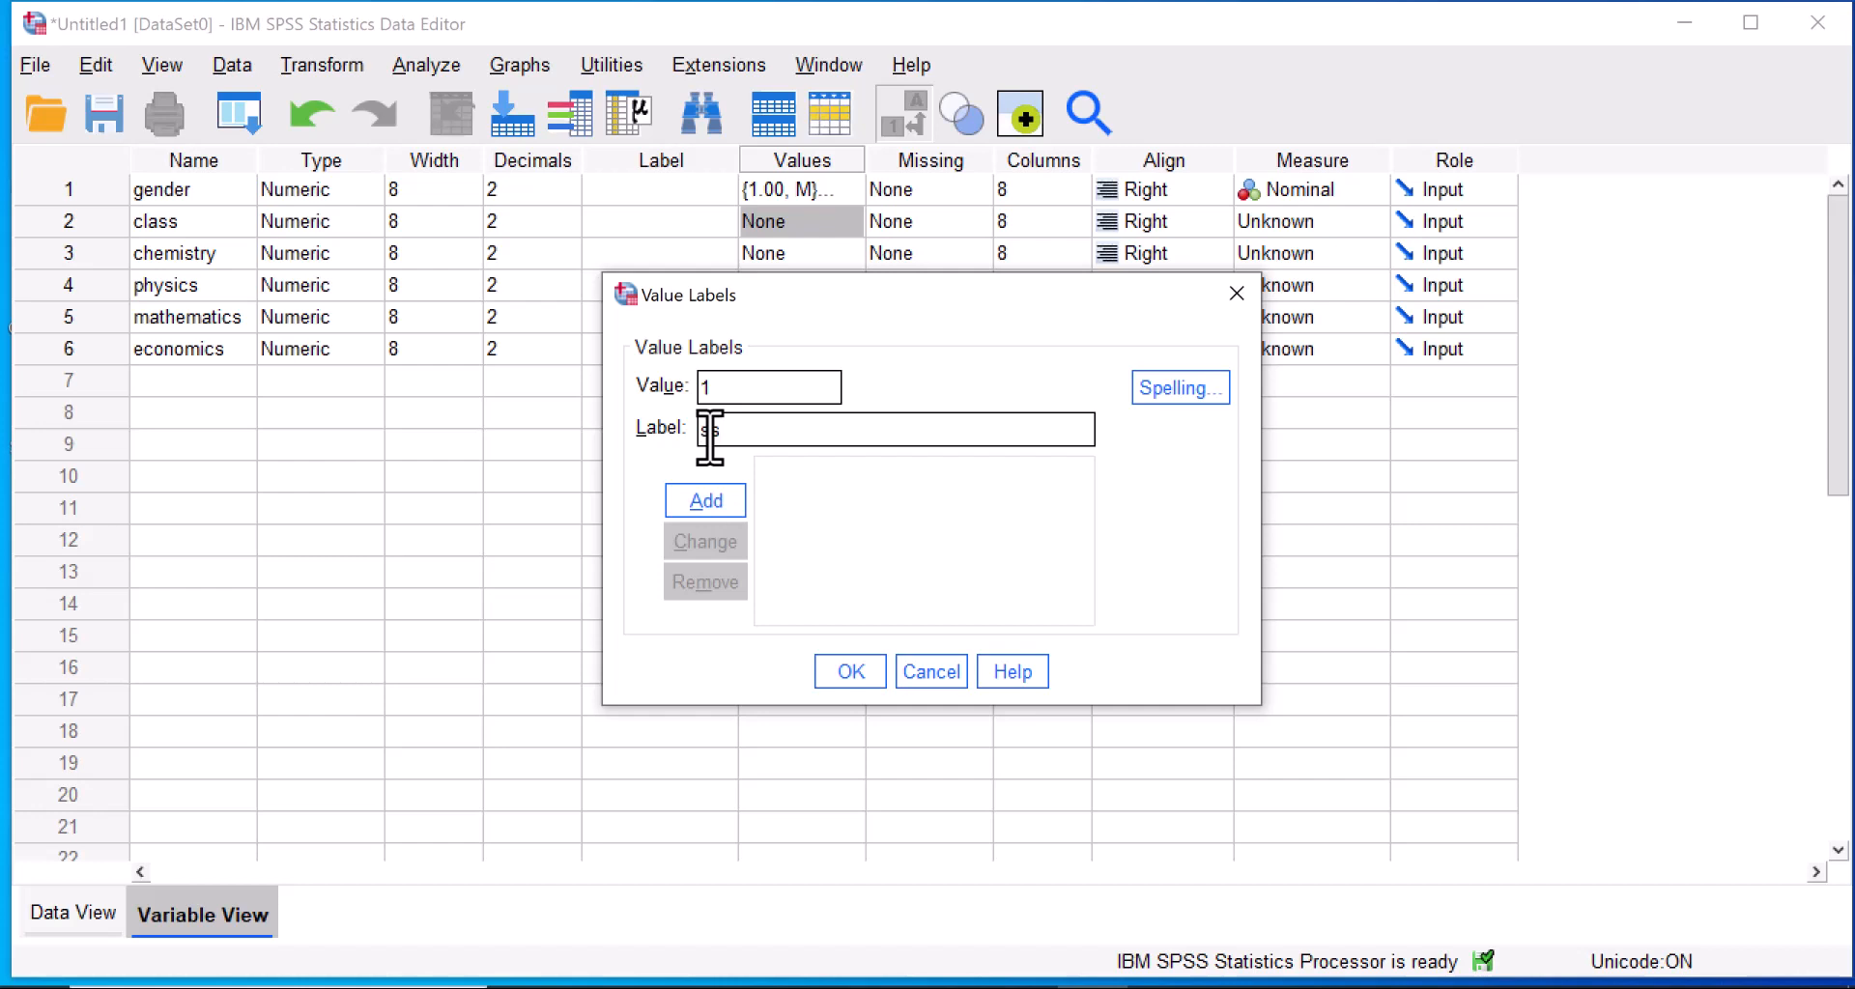
{"action": "key", "text": "BackSpace"}
{"action": "key", "text": "BackSpace"}
{"action": "type", "text": "SSS1"}
{"action": "left_click", "coordinate": [708, 503]}
Add the label SSS2 for value 2 of the class variable.
{"action": "type", "text": "2"}
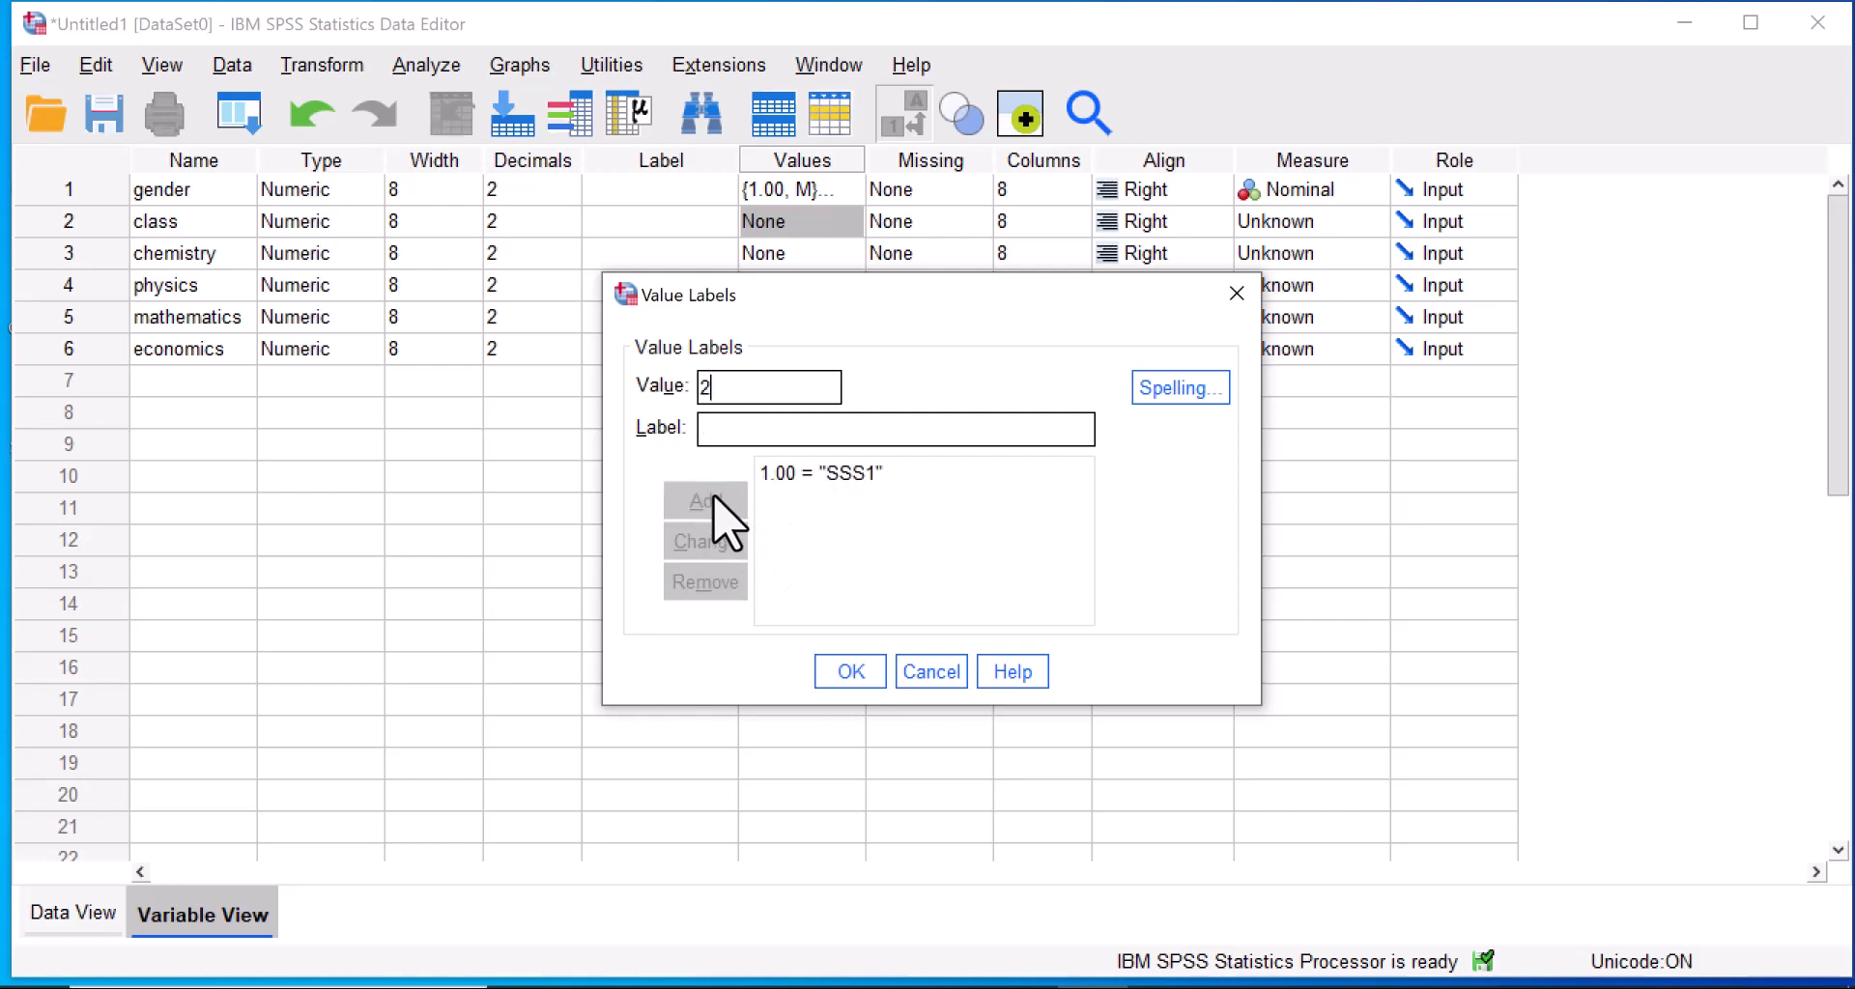
{"action": "type", "text": "SS"}
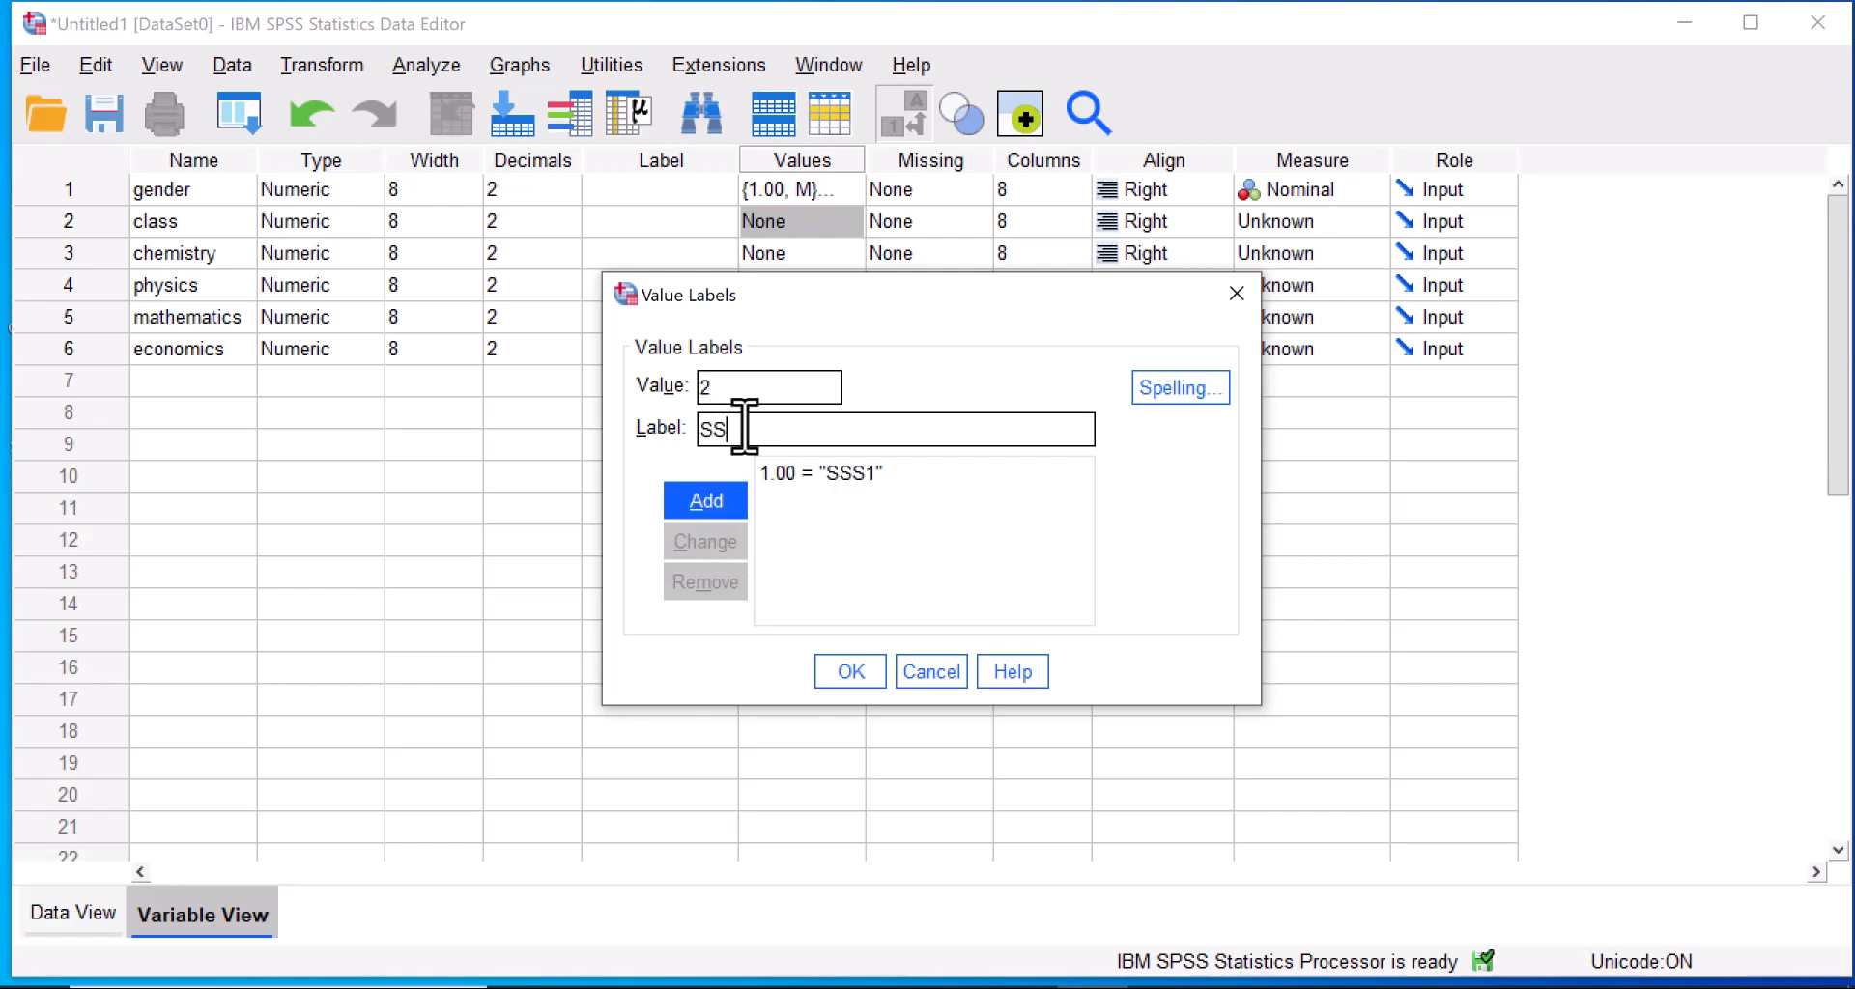
{"action": "type", "text": "S2"}
{"action": "left_click", "coordinate": [706, 500]}
Label class value 3 as SSS3, apply the value labels, and set class's measure to Ordinal.
{"action": "type", "text": "23"}
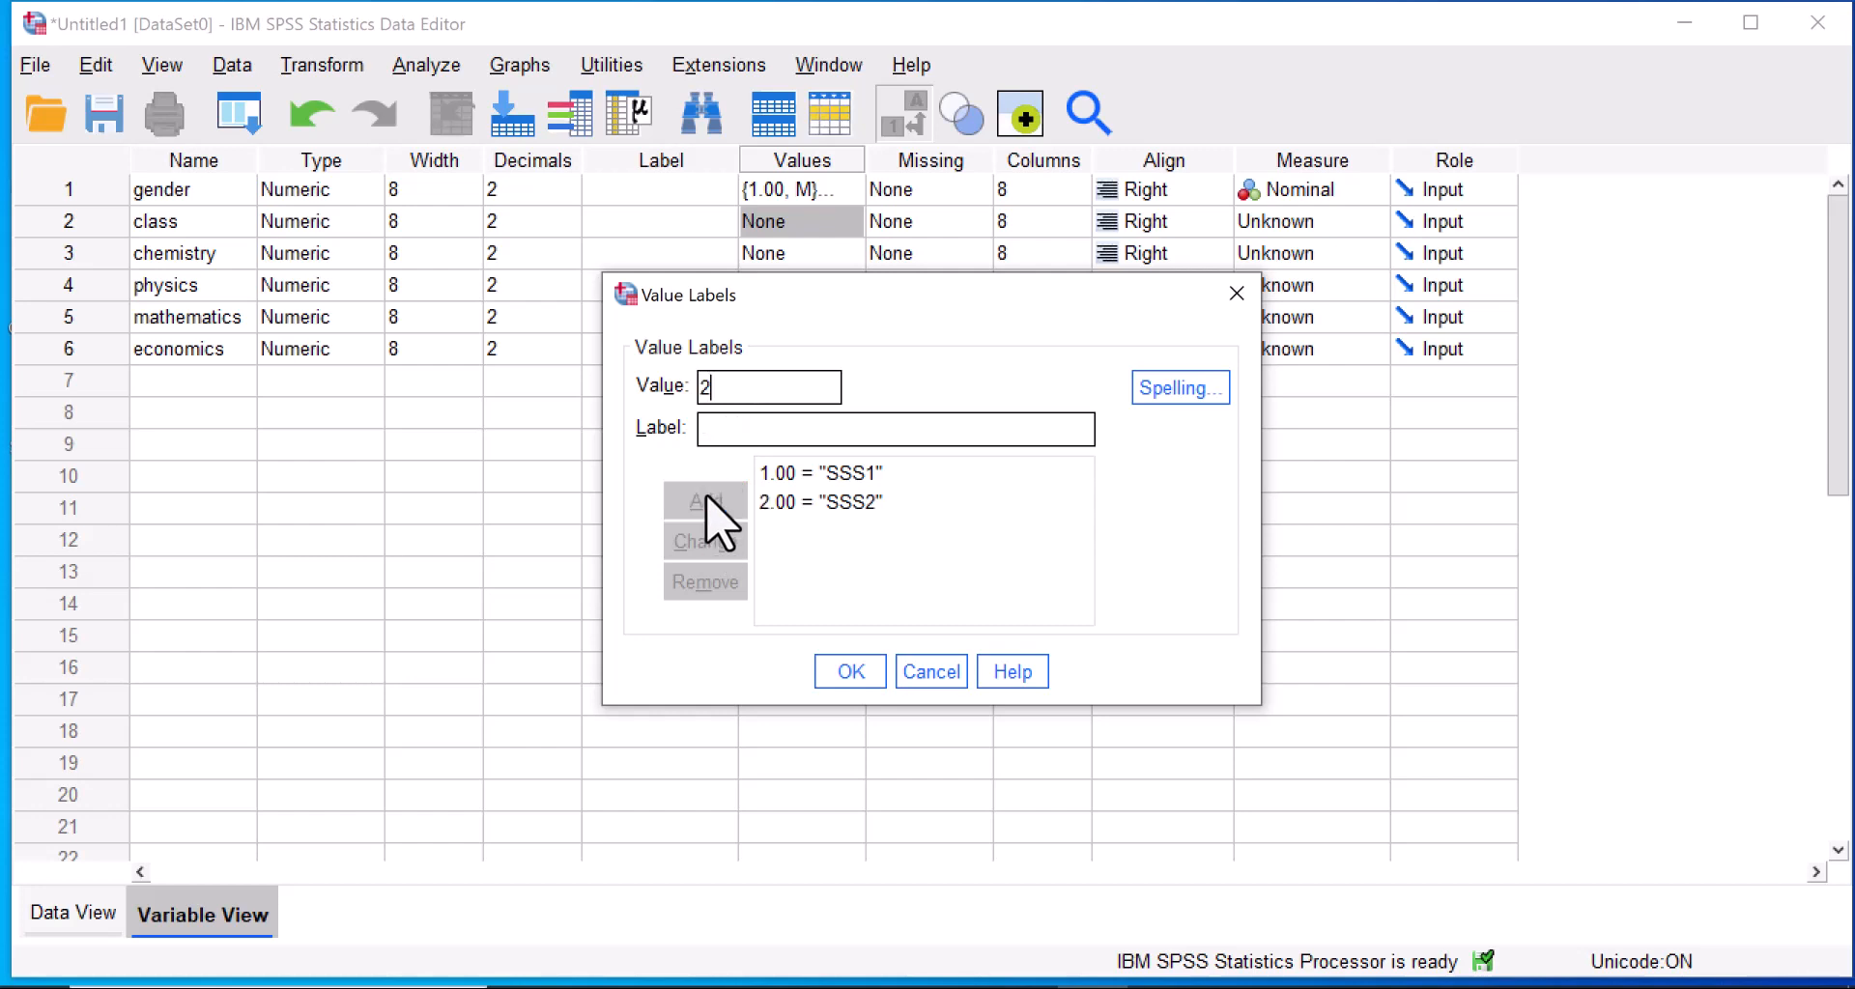
{"action": "key", "text": "BackSpace"}
{"action": "key", "text": "BackSpace"}
{"action": "type", "text": "3"}
{"action": "type", "text": "SSS"}
{"action": "type", "text": "3"}
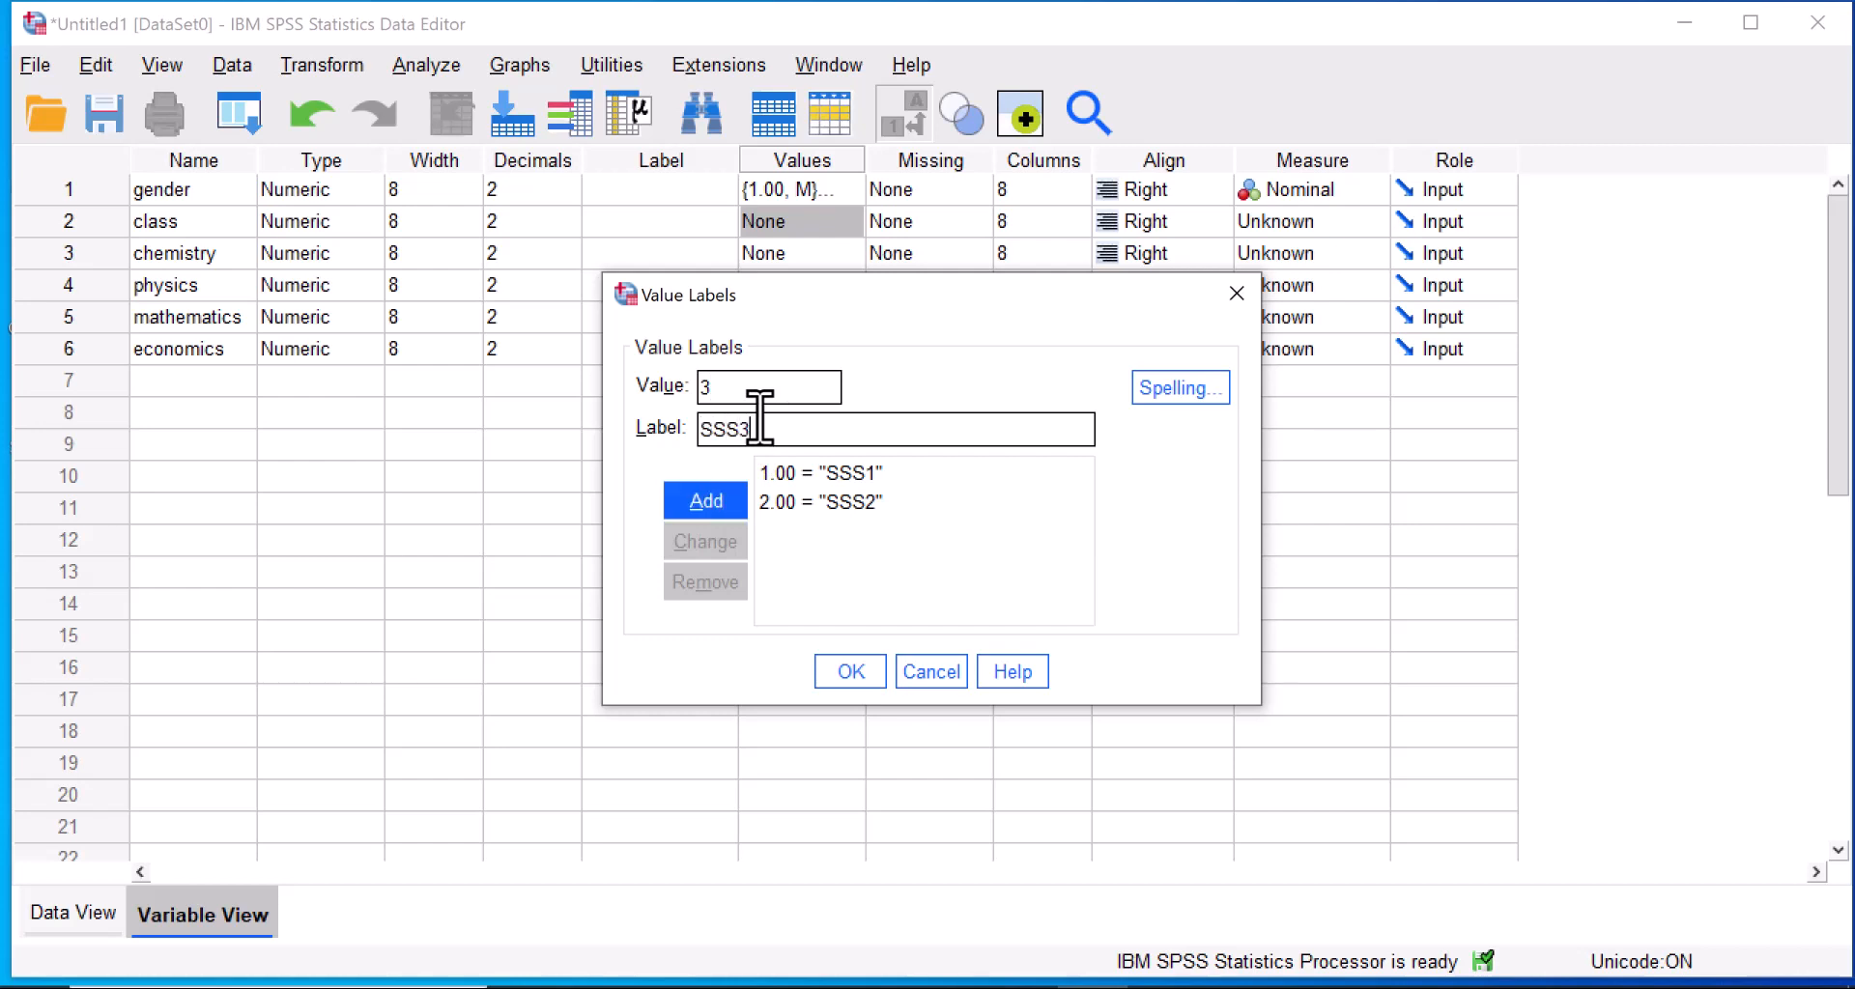
{"action": "left_click", "coordinate": [724, 503]}
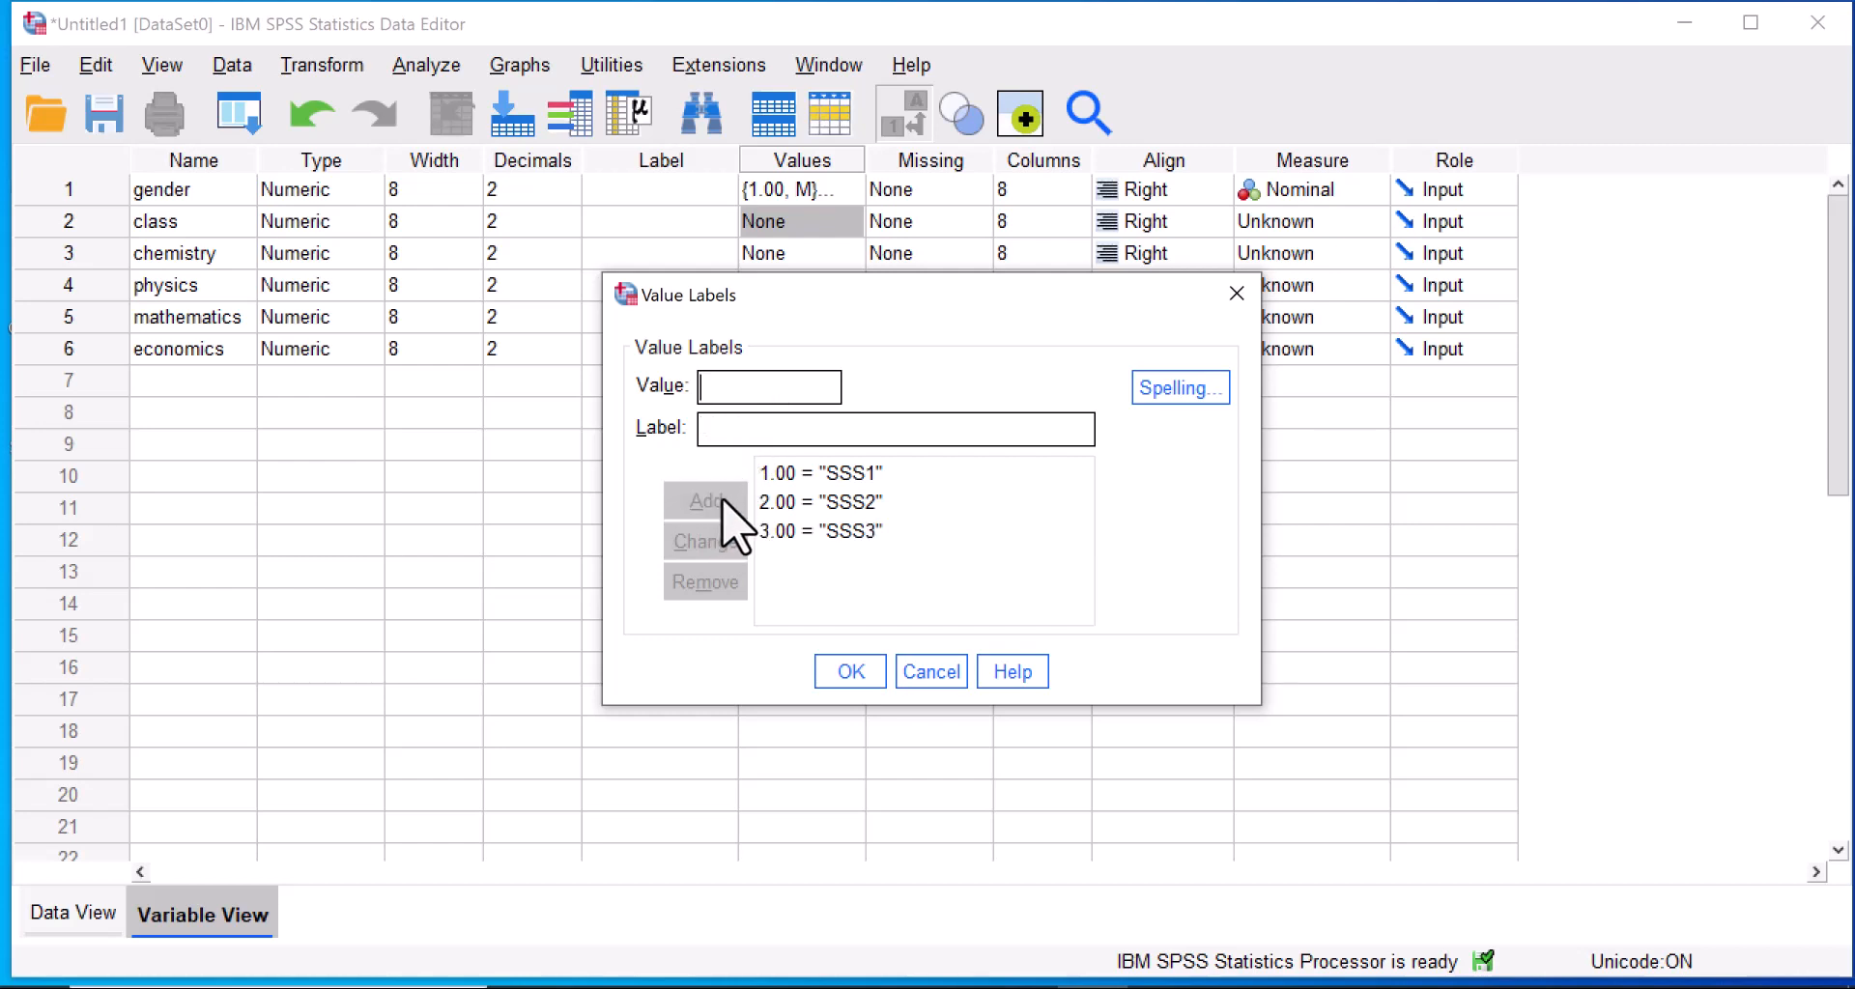
{"action": "left_click", "coordinate": [849, 672]}
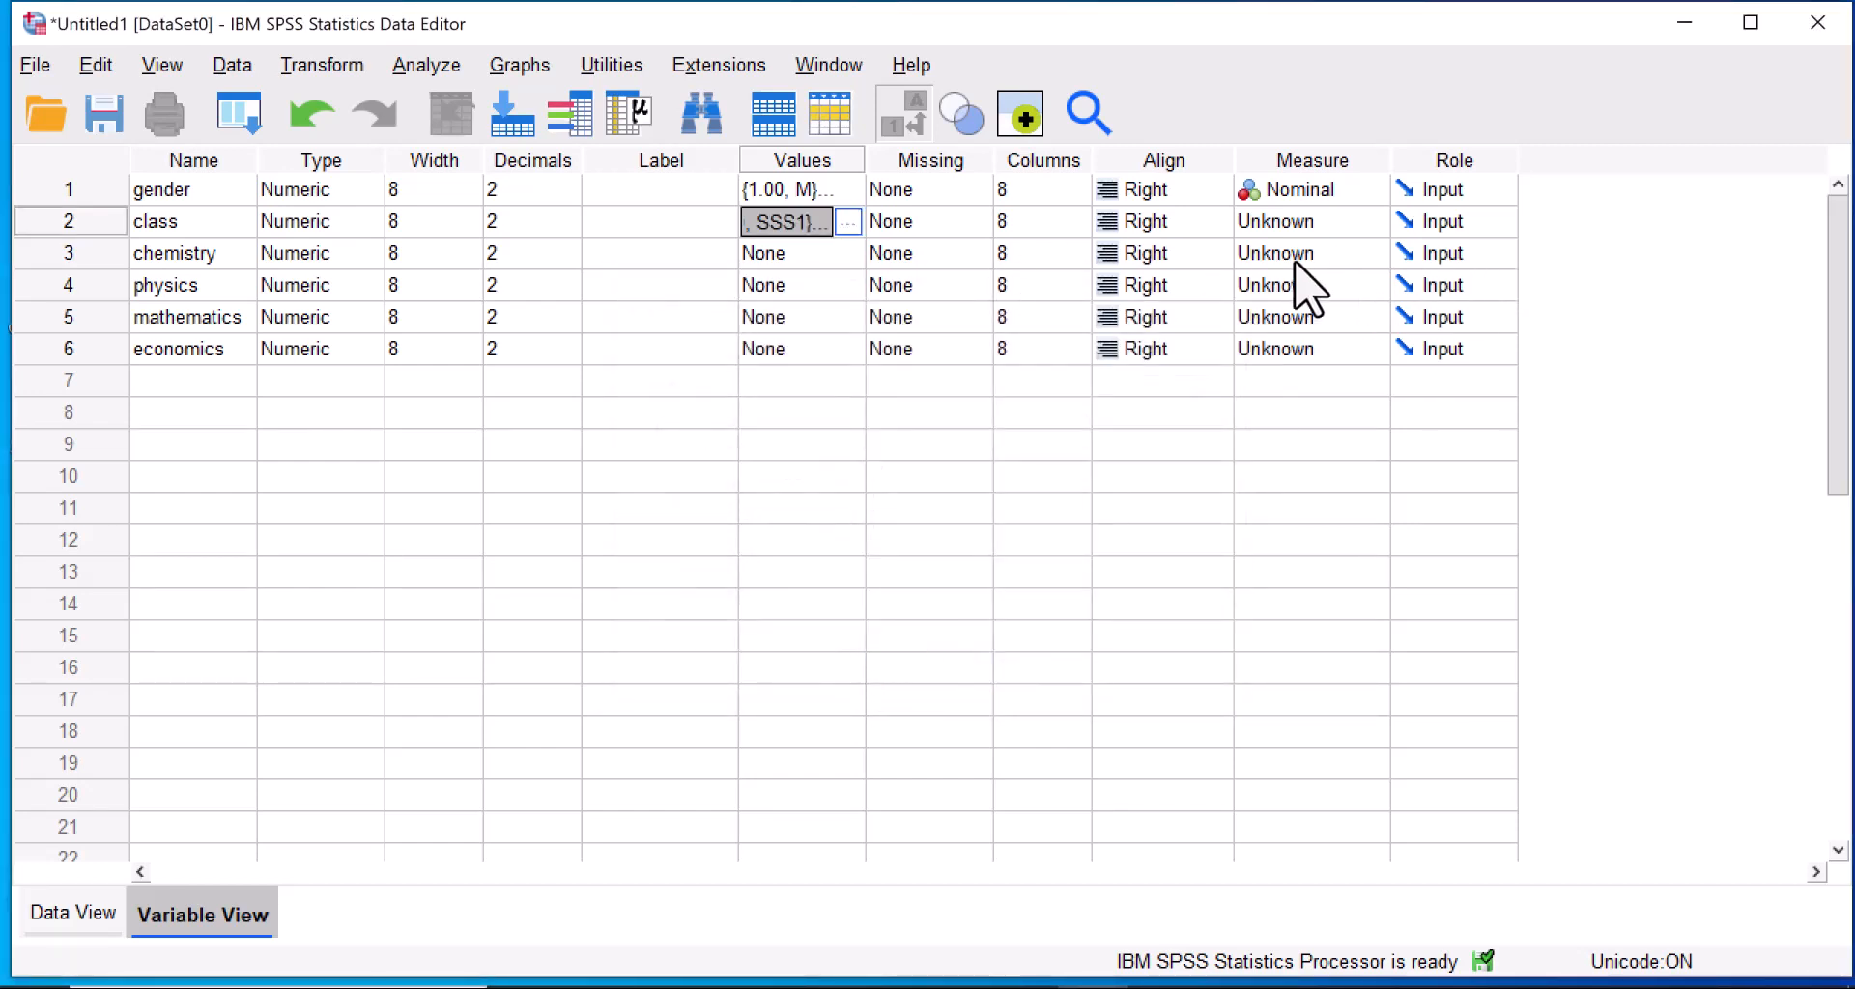
{"action": "left_click", "coordinate": [1372, 226]}
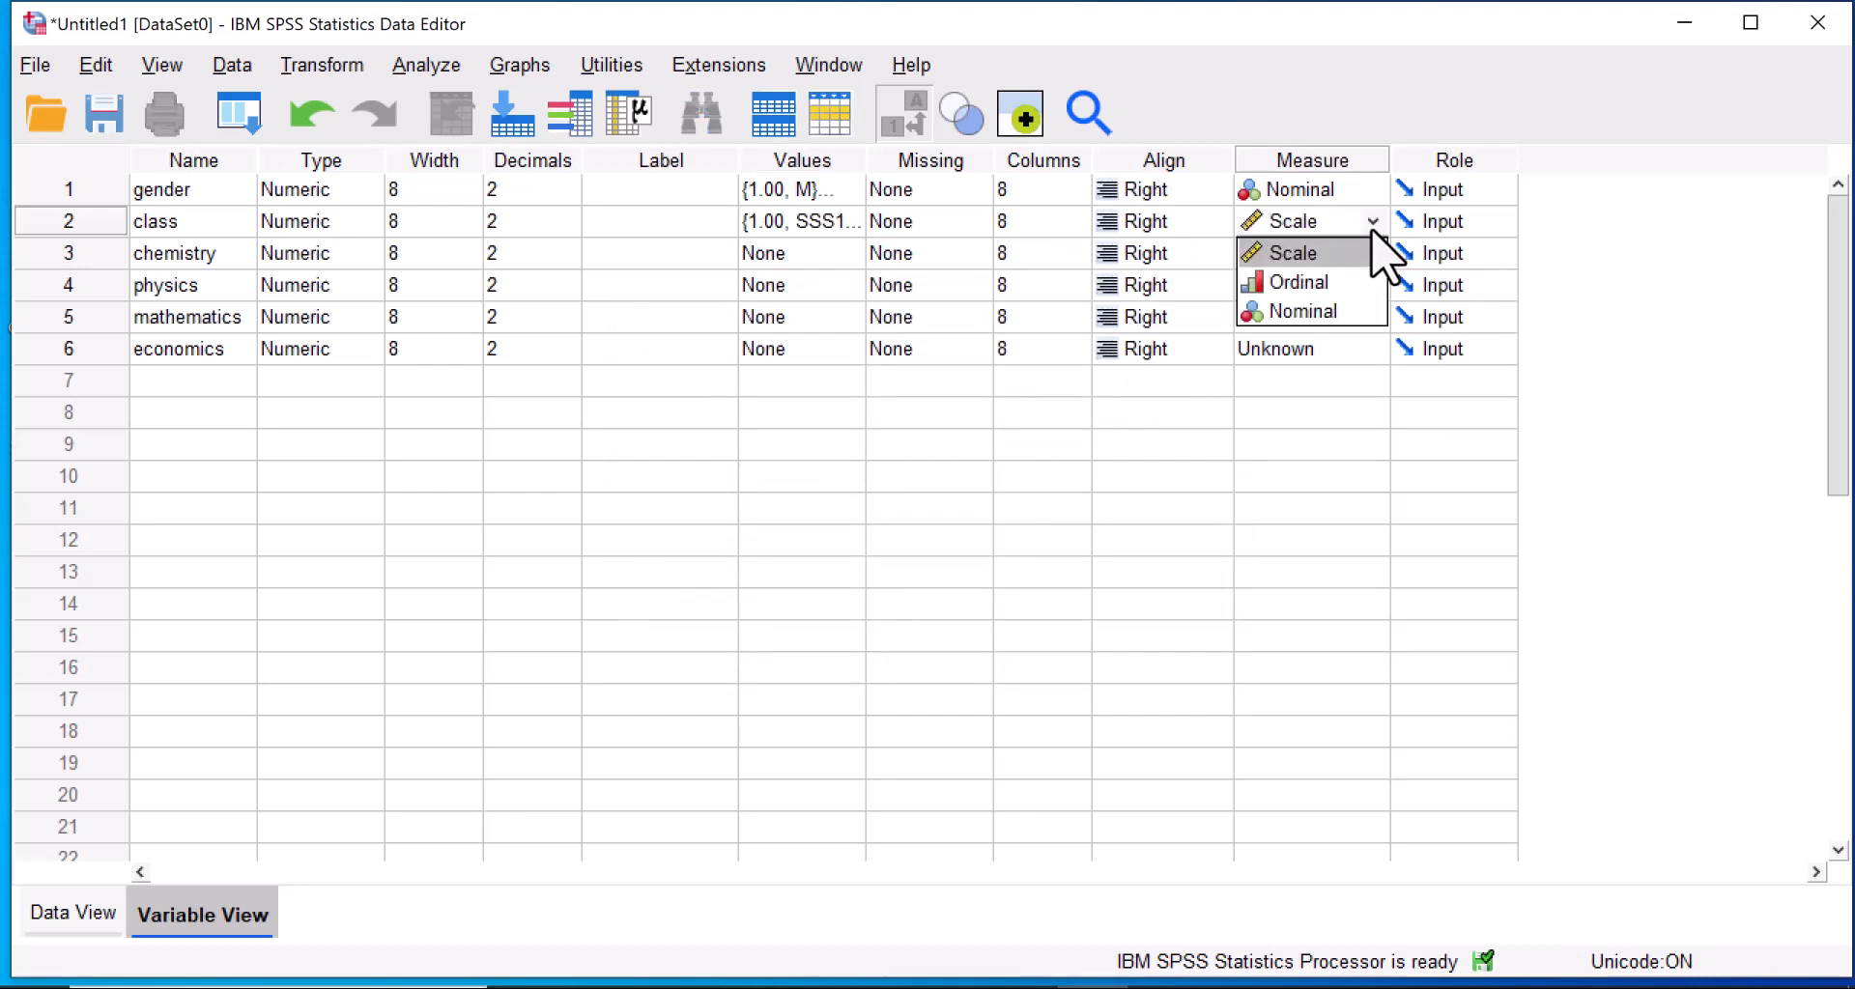
{"action": "left_click", "coordinate": [1328, 290]}
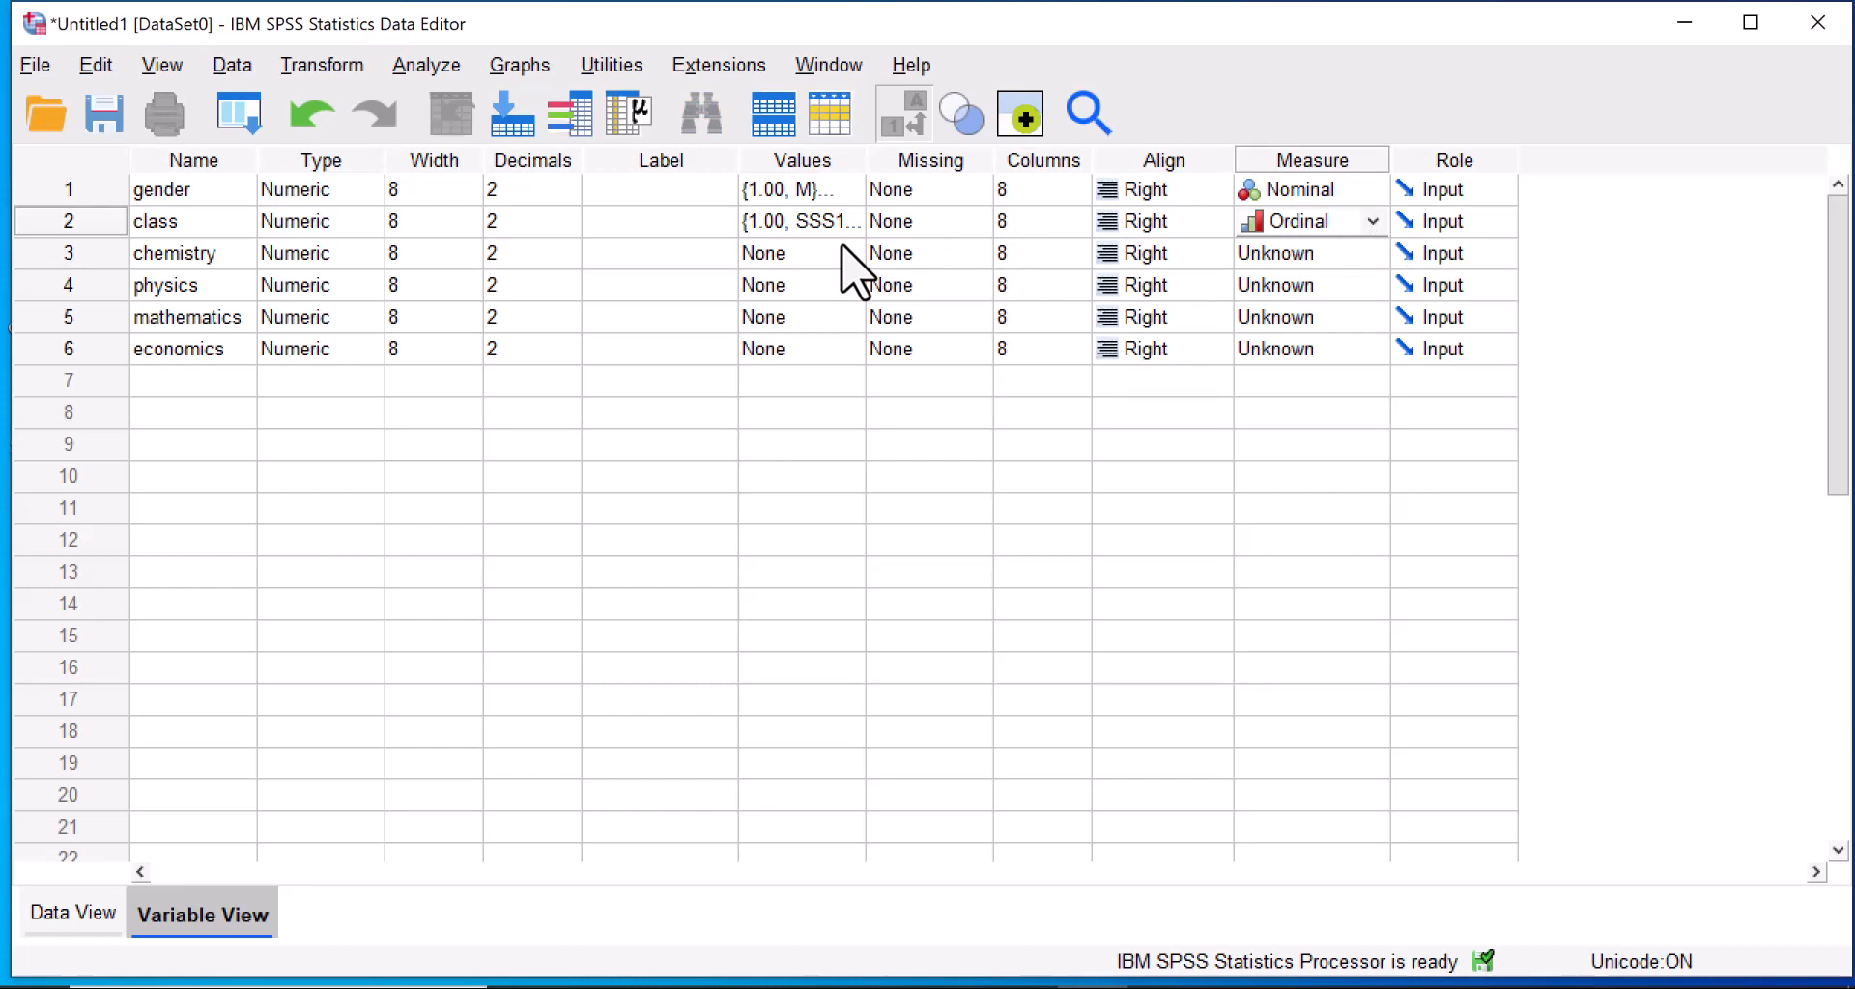
Set the measure of chemistry, physics, mathematics and economics to Scale.
{"action": "left_click", "coordinate": [1370, 261]}
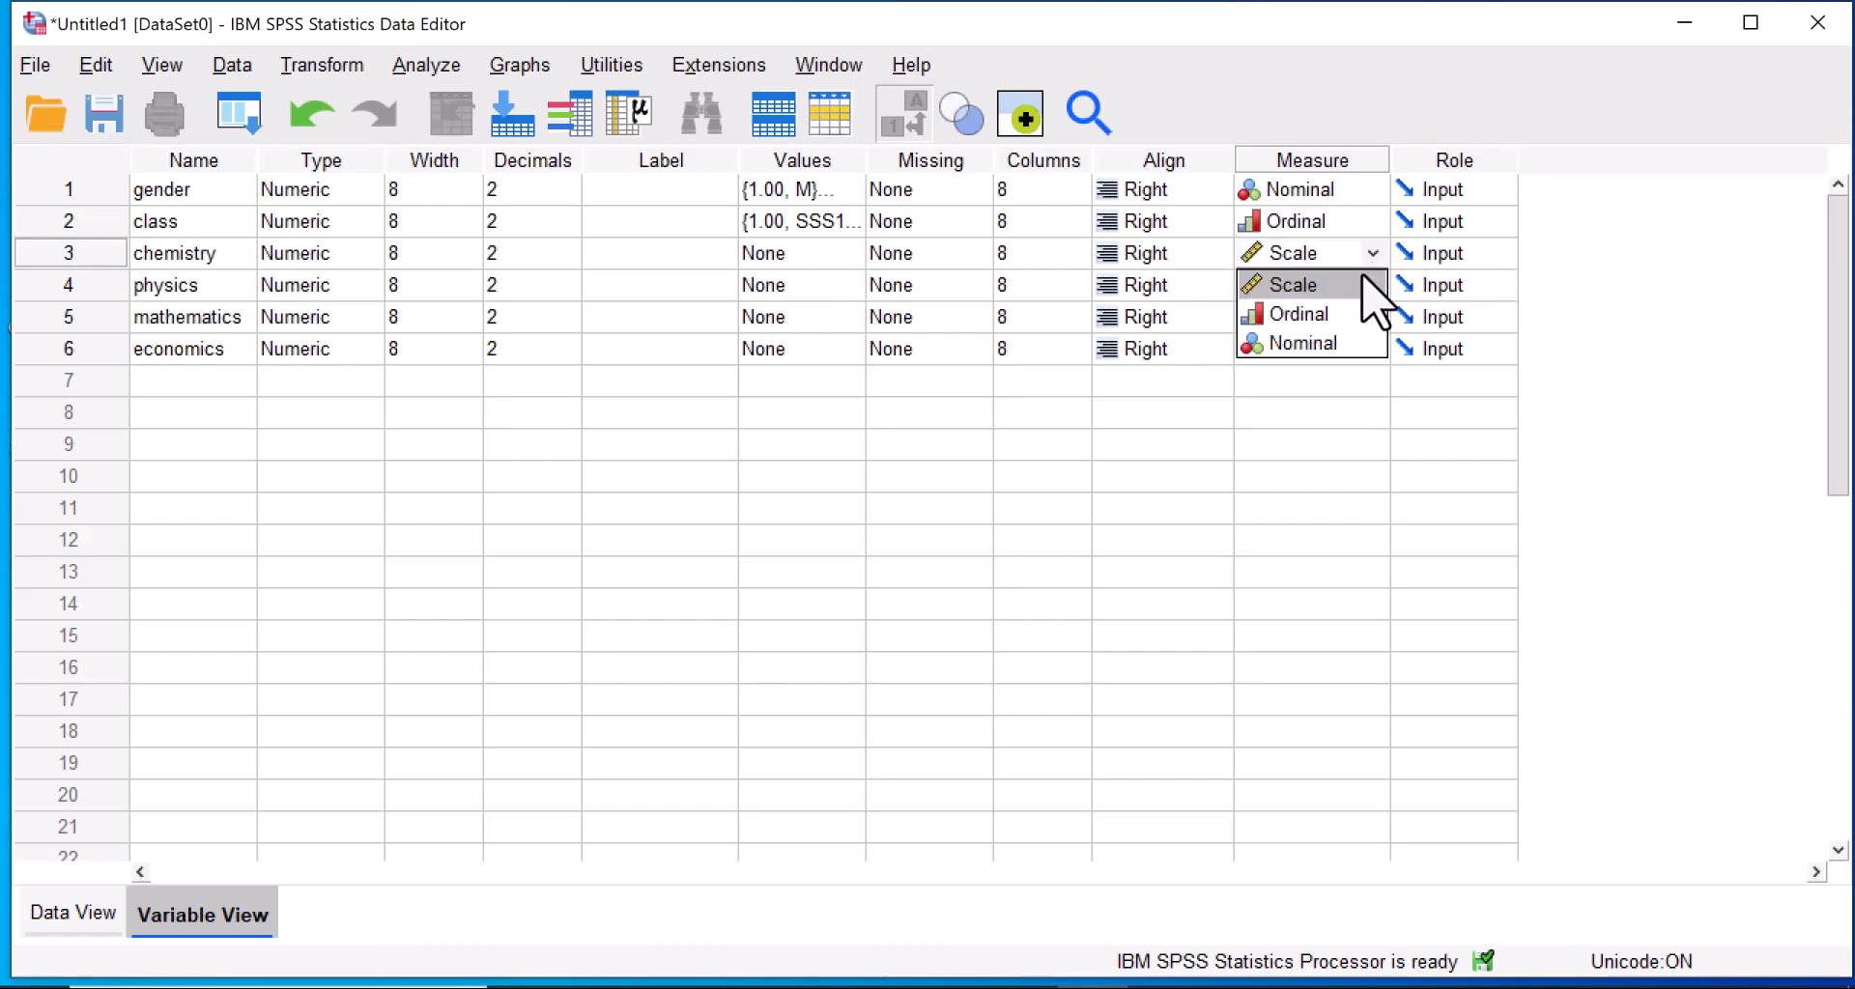
{"action": "left_click", "coordinate": [1311, 283]}
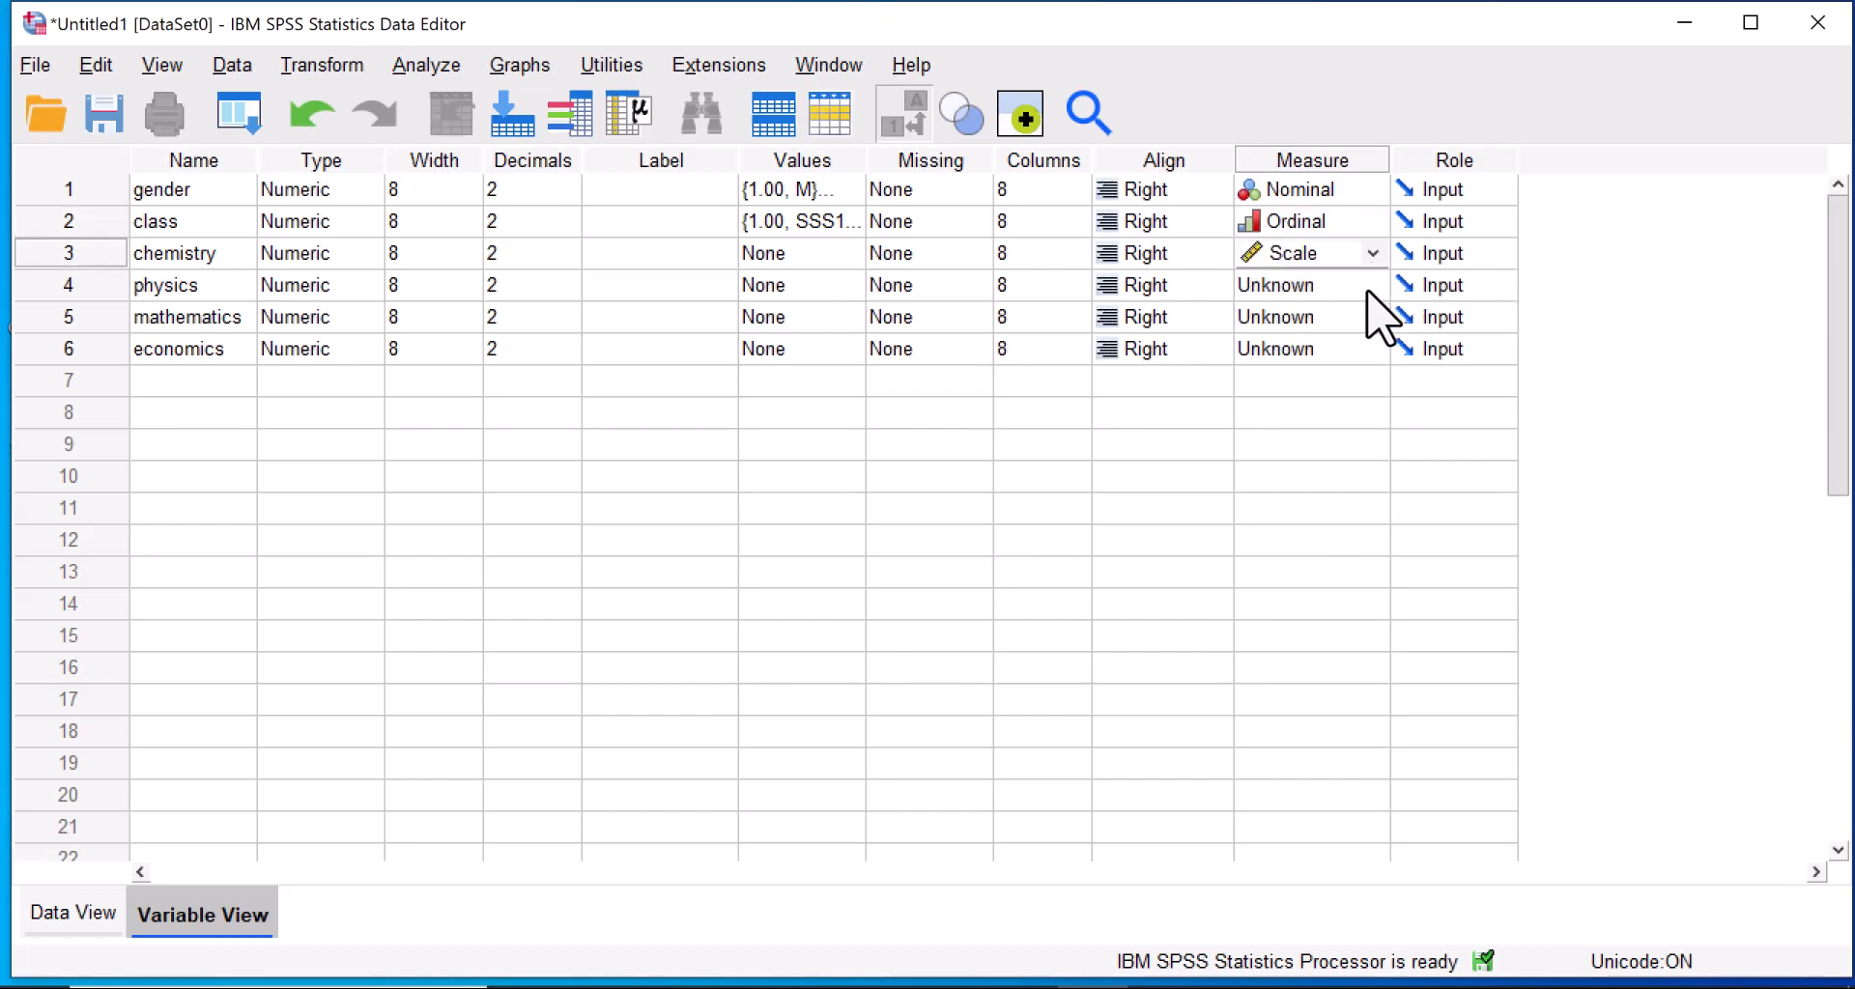
{"action": "left_click", "coordinate": [1372, 285]}
{"action": "left_click", "coordinate": [1350, 319]}
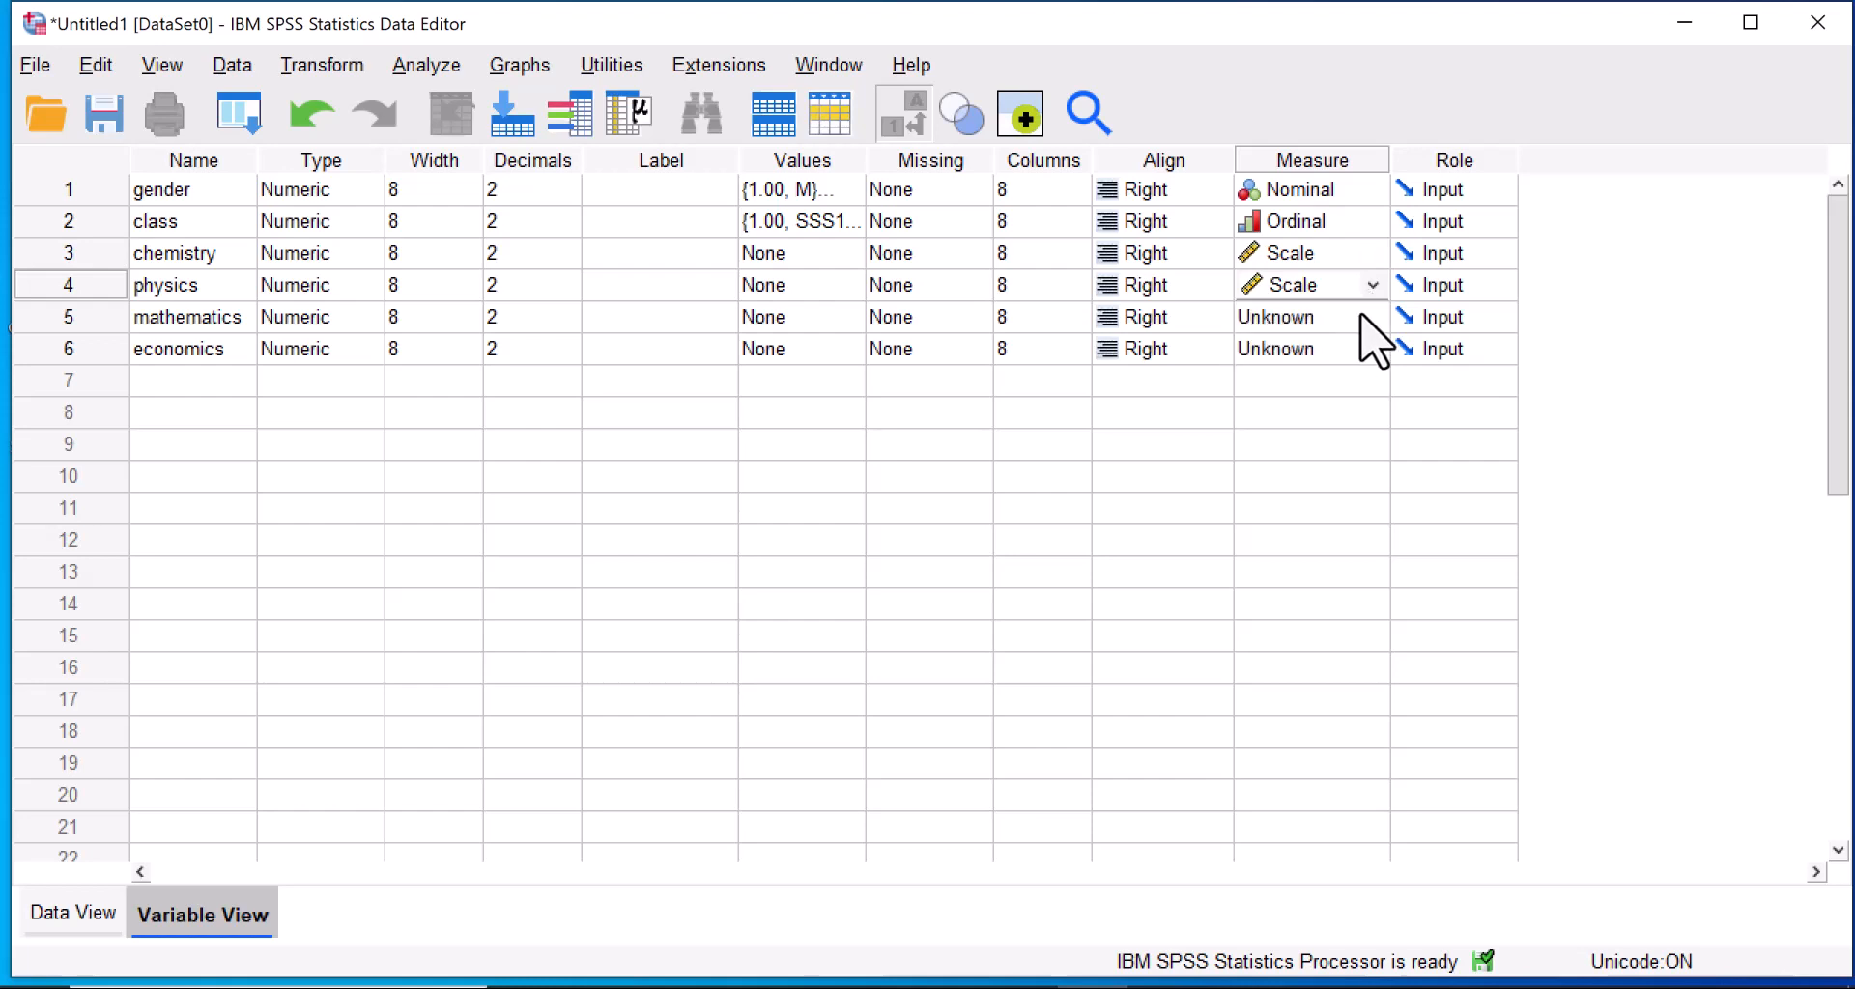
{"action": "left_click", "coordinate": [1372, 319]}
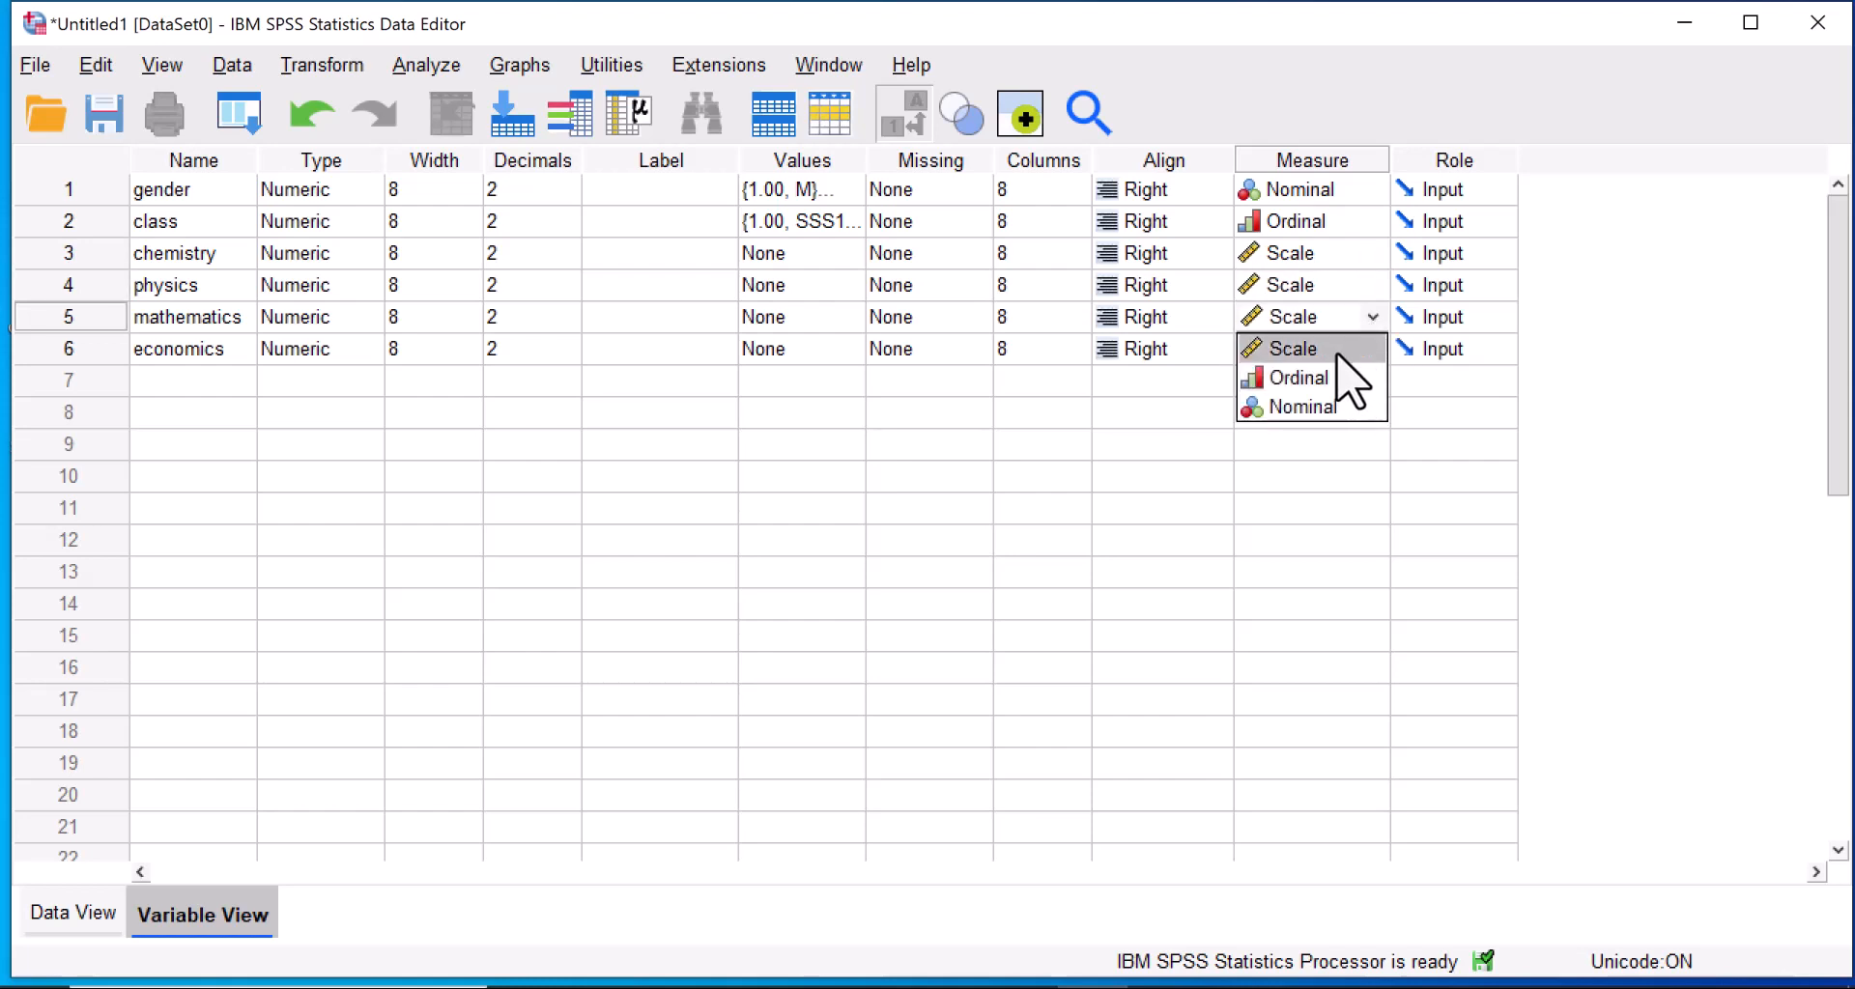
{"action": "left_click", "coordinate": [1338, 350]}
{"action": "left_click", "coordinate": [1373, 348]}
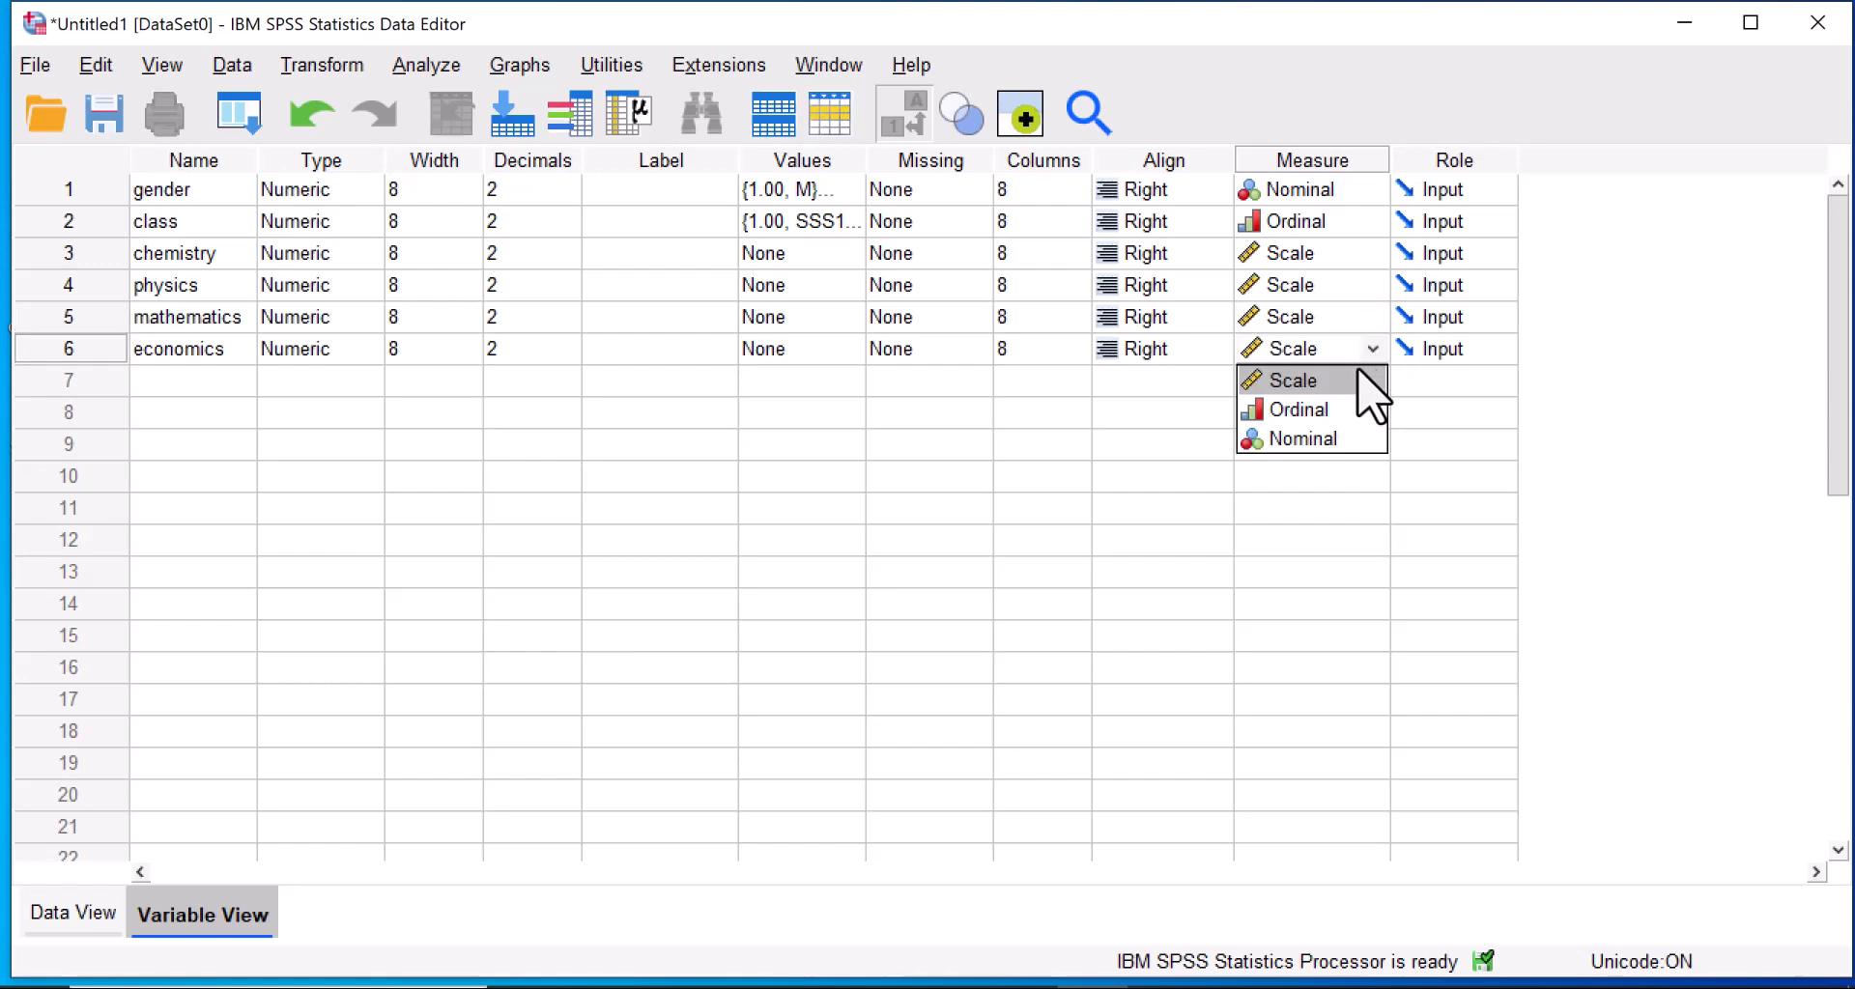
{"action": "left_click", "coordinate": [1341, 385]}
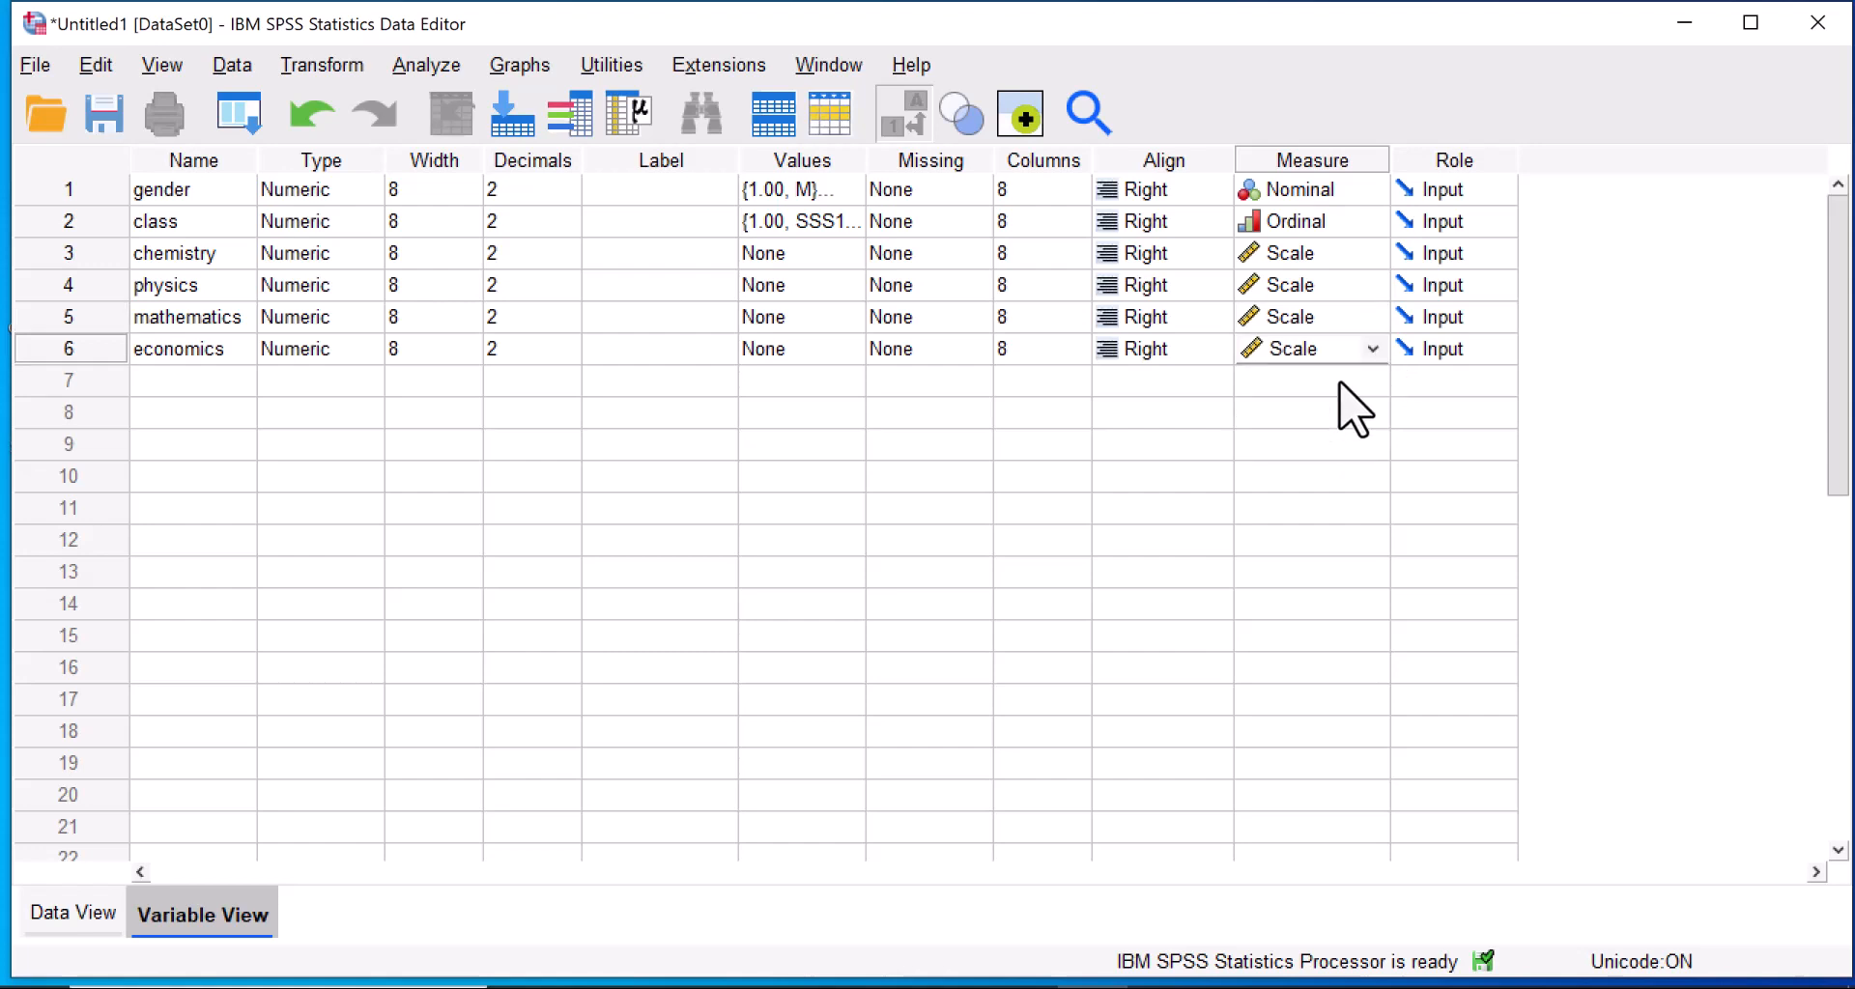
Set the role of chemistry, physics, mathematics and economics to Target.
{"action": "left_click", "coordinate": [1484, 256]}
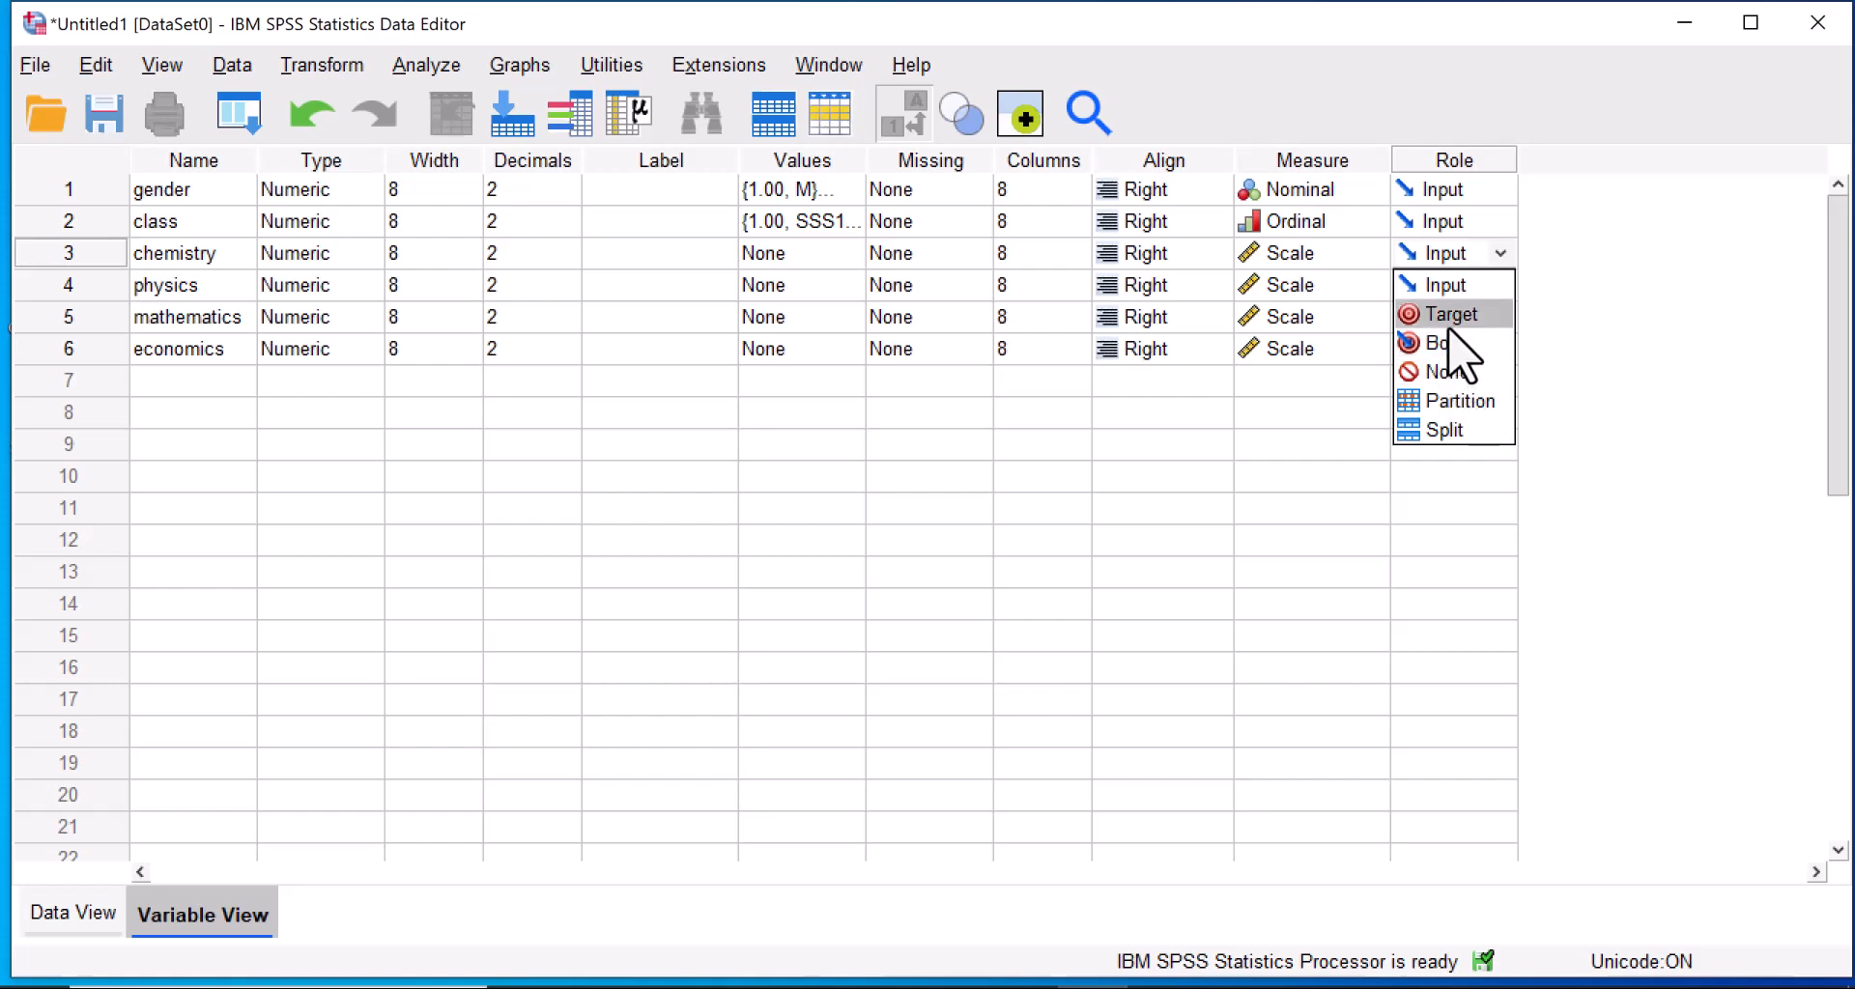
{"action": "left_click", "coordinate": [1449, 319]}
{"action": "left_click", "coordinate": [1488, 290]}
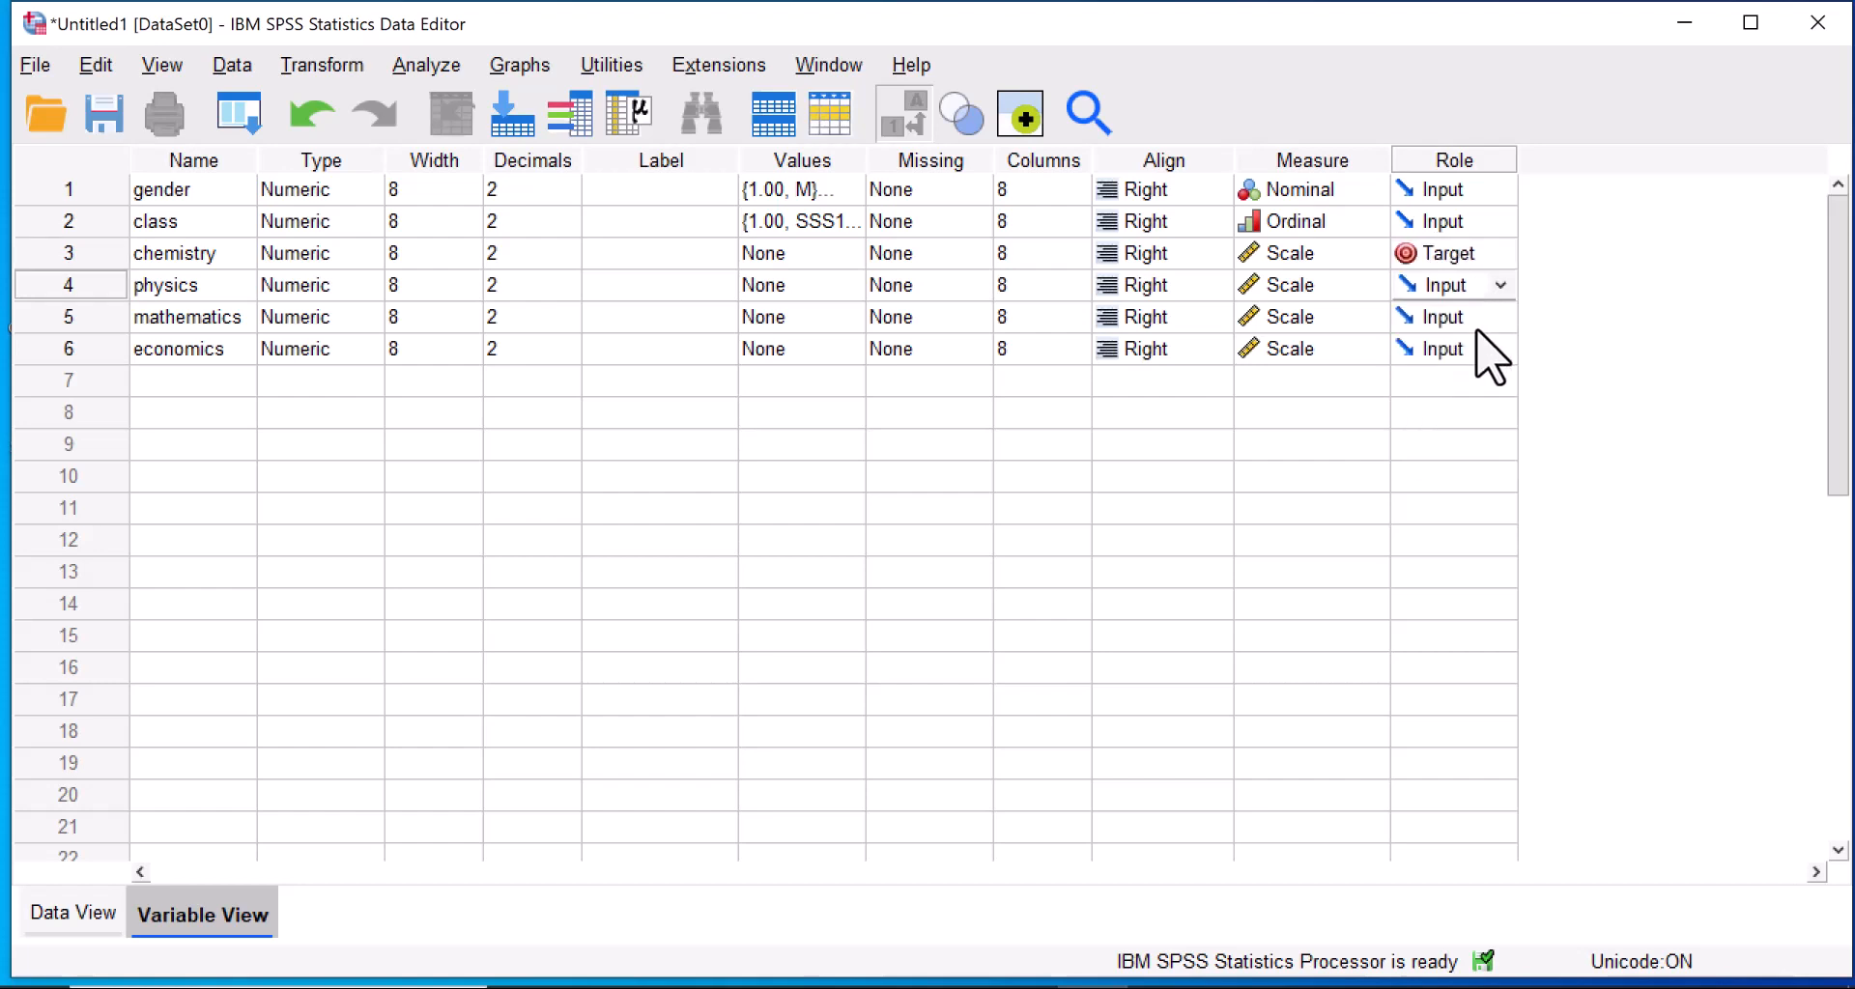
{"action": "left_click", "coordinate": [1501, 285]}
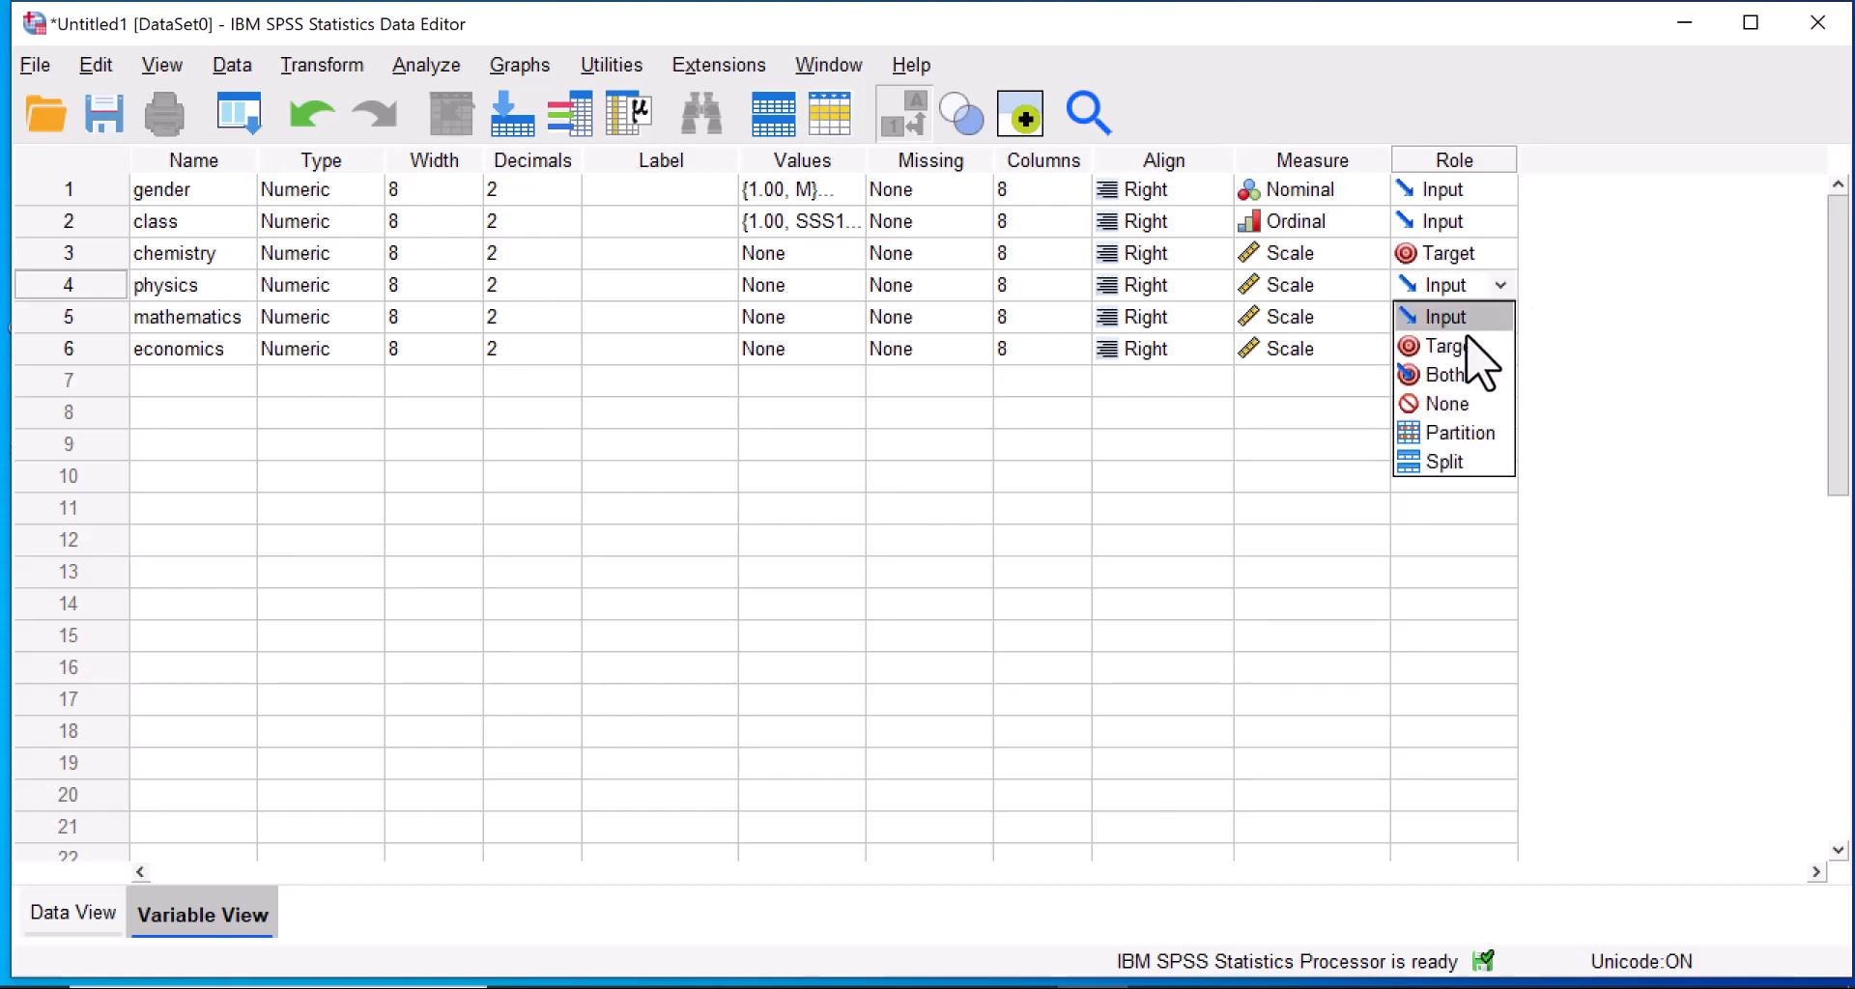
{"action": "left_click", "coordinate": [1464, 348]}
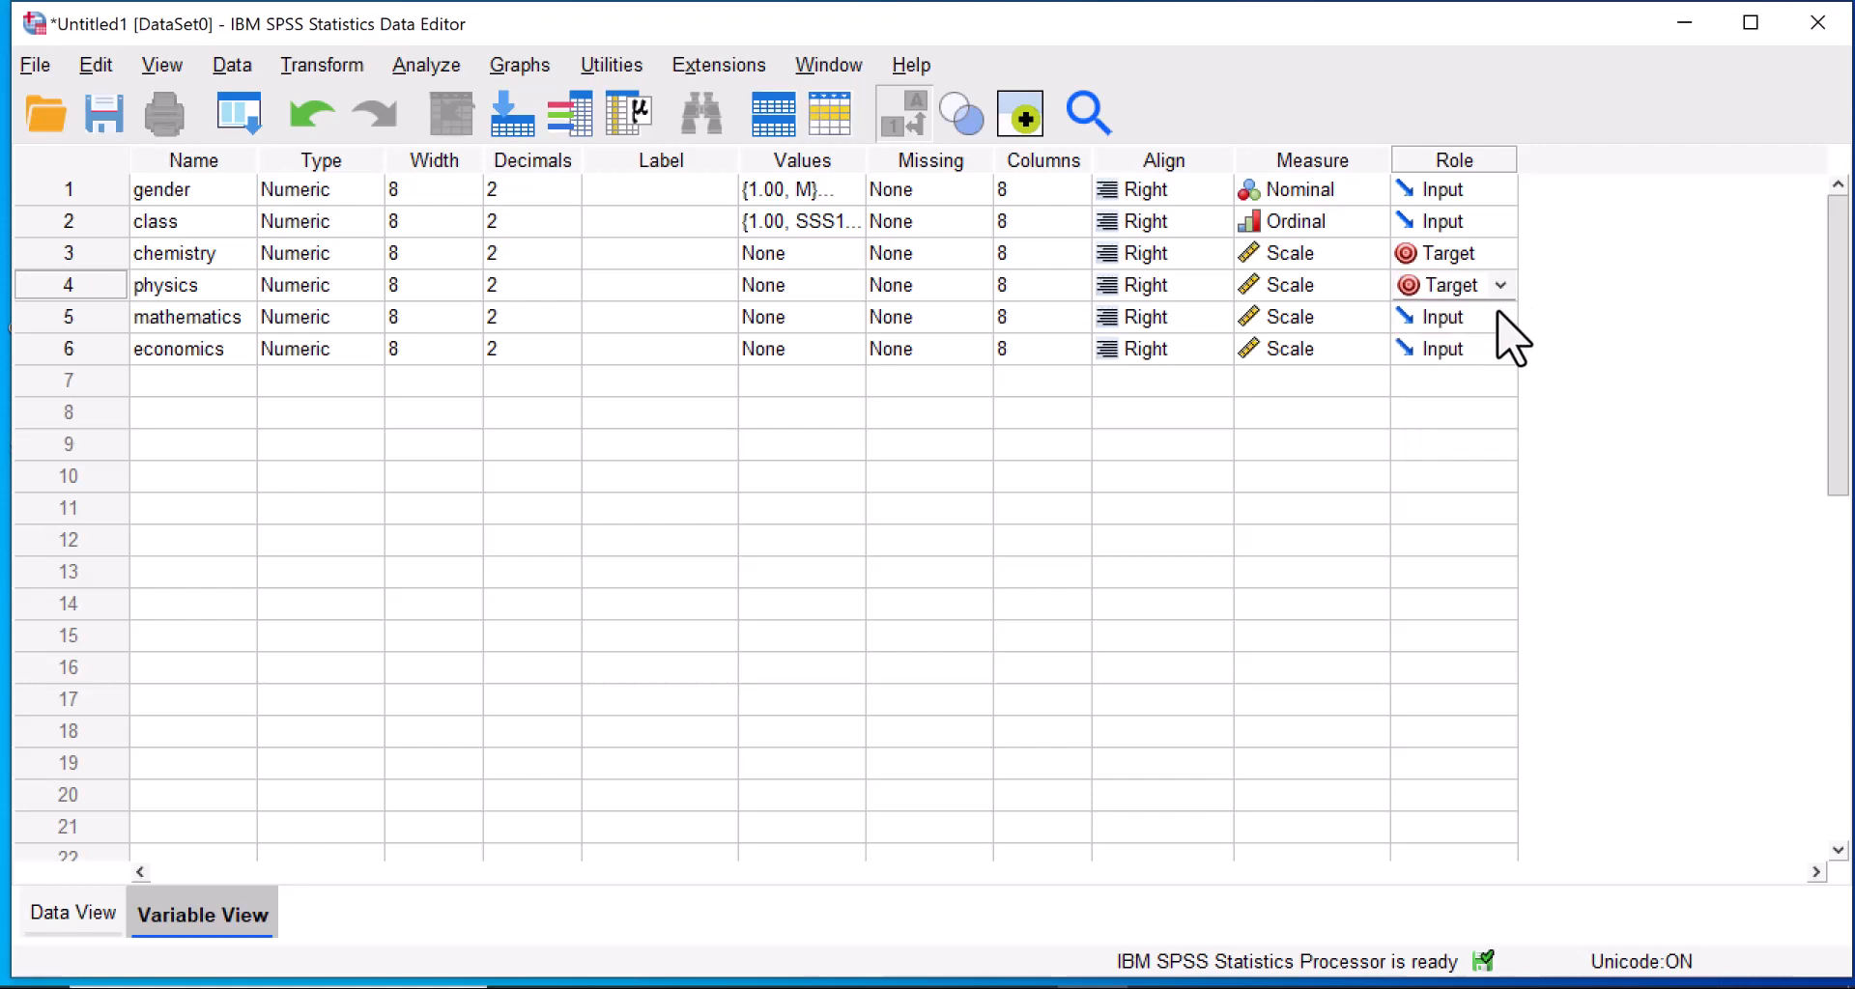
{"action": "left_click", "coordinate": [1495, 319]}
{"action": "left_click", "coordinate": [1501, 317]}
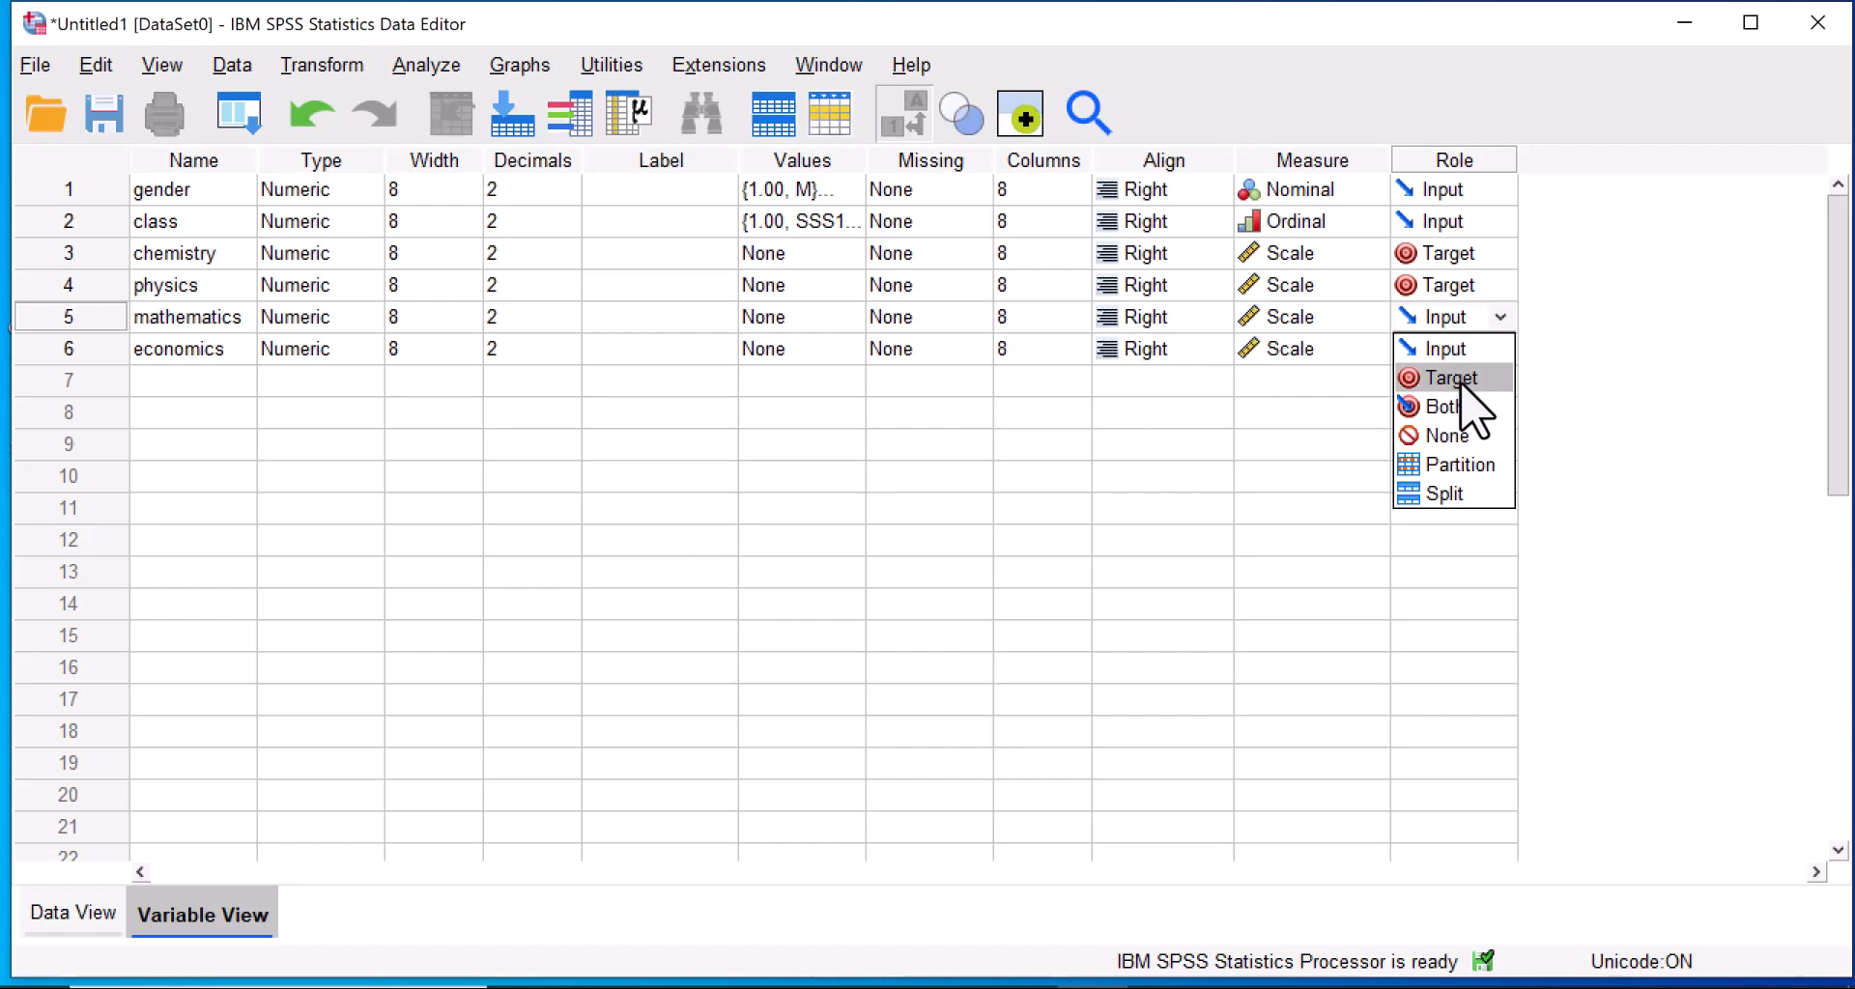
{"action": "left_click", "coordinate": [1464, 378]}
{"action": "left_click", "coordinate": [1502, 354]}
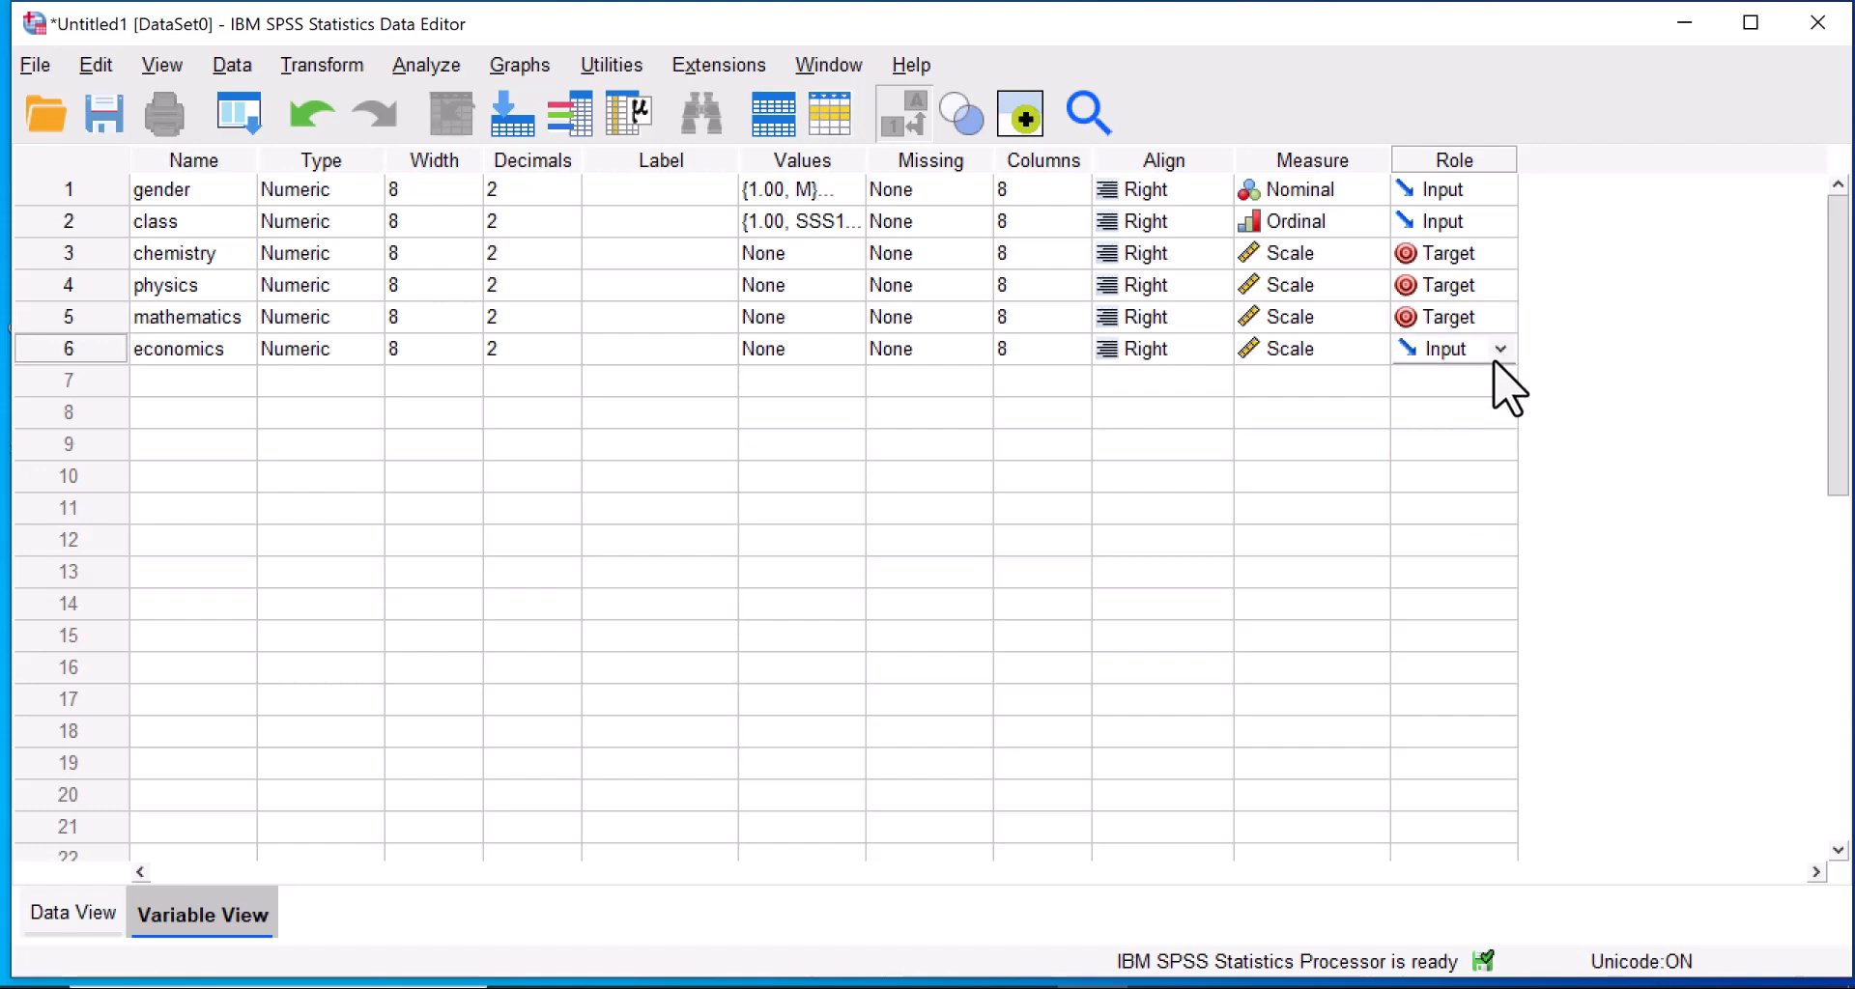
{"action": "left_click", "coordinate": [1498, 358]}
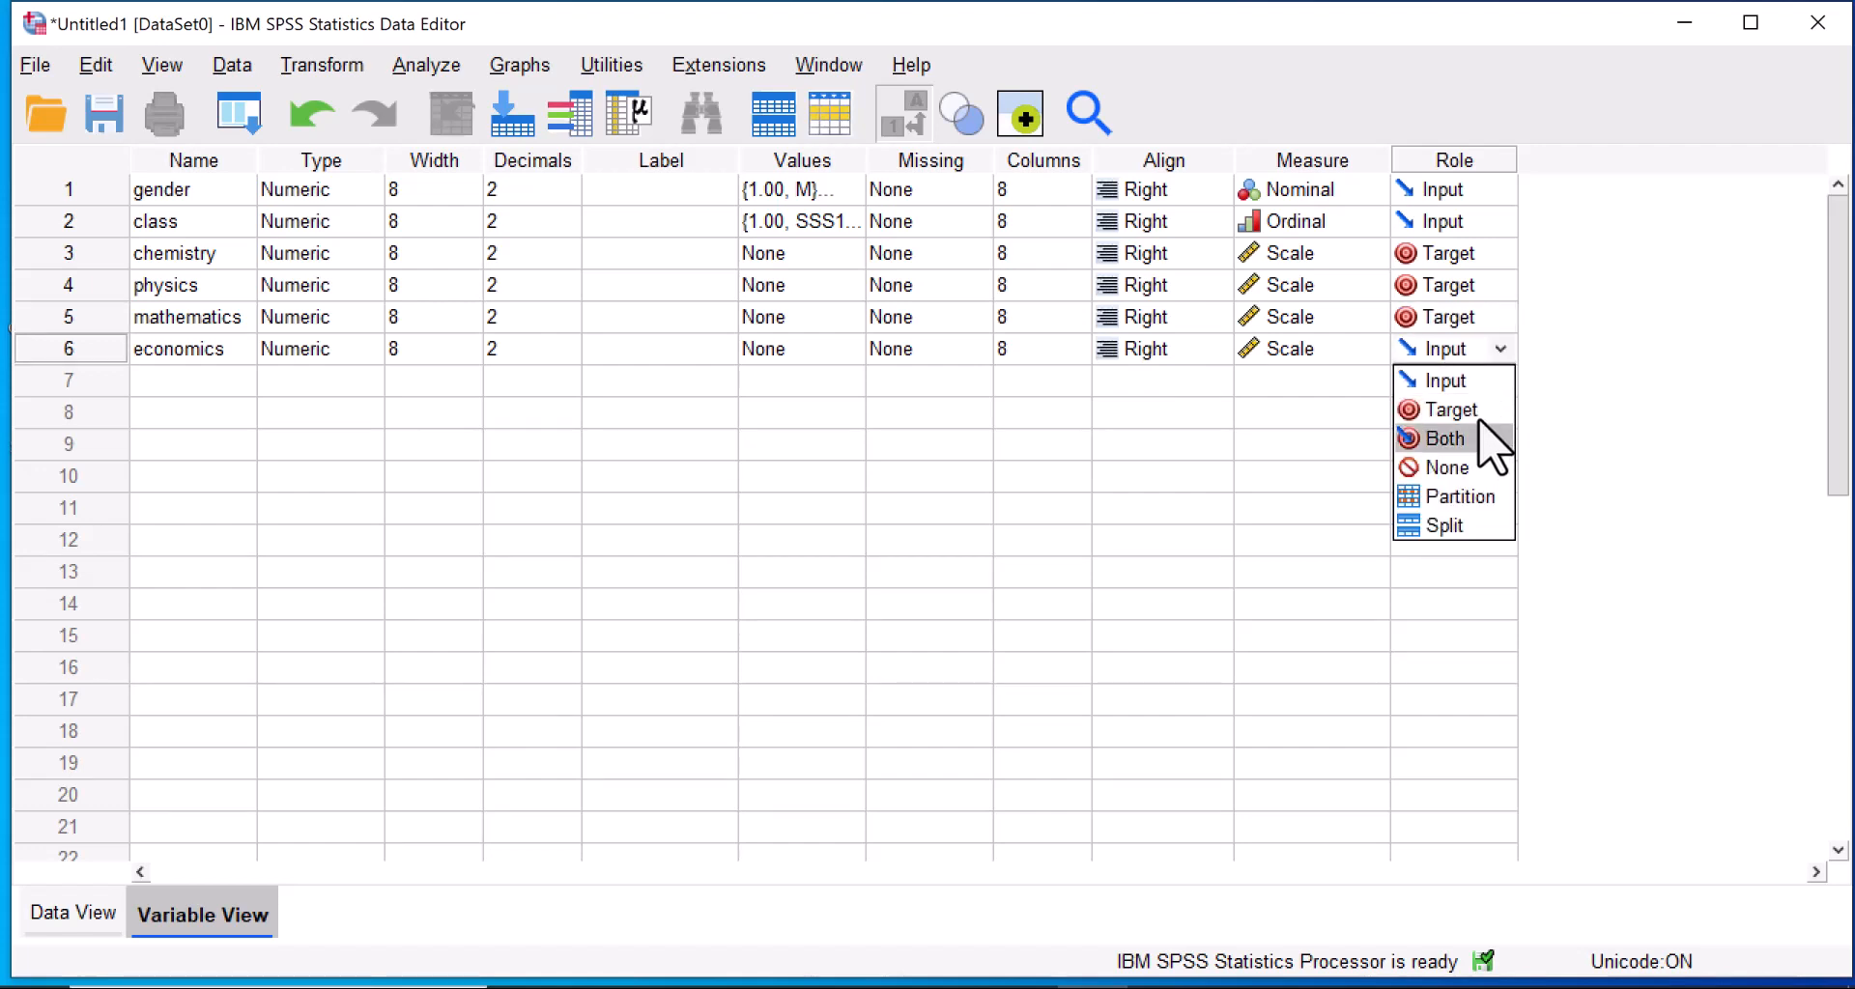
{"action": "left_click", "coordinate": [1478, 412]}
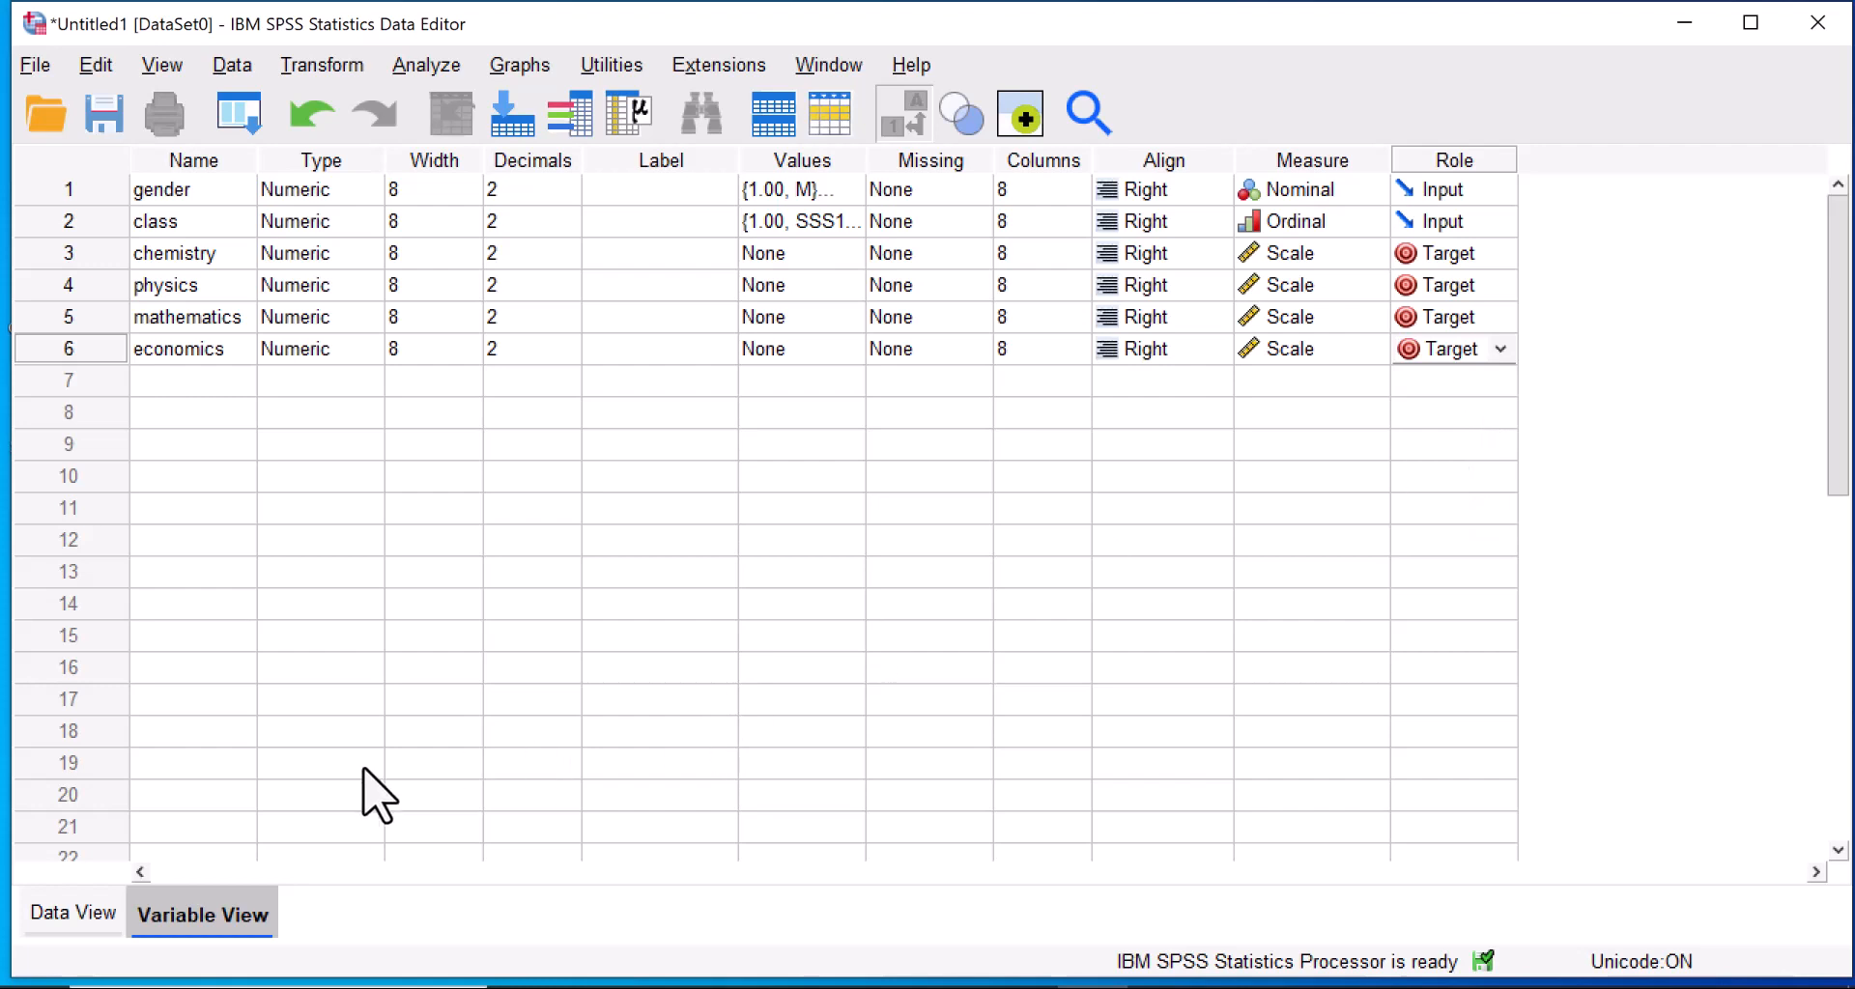
Enter M as the gender of case 1 in the data grid and display numeric codes instead of value labels.
{"action": "left_click", "coordinate": [85, 914]}
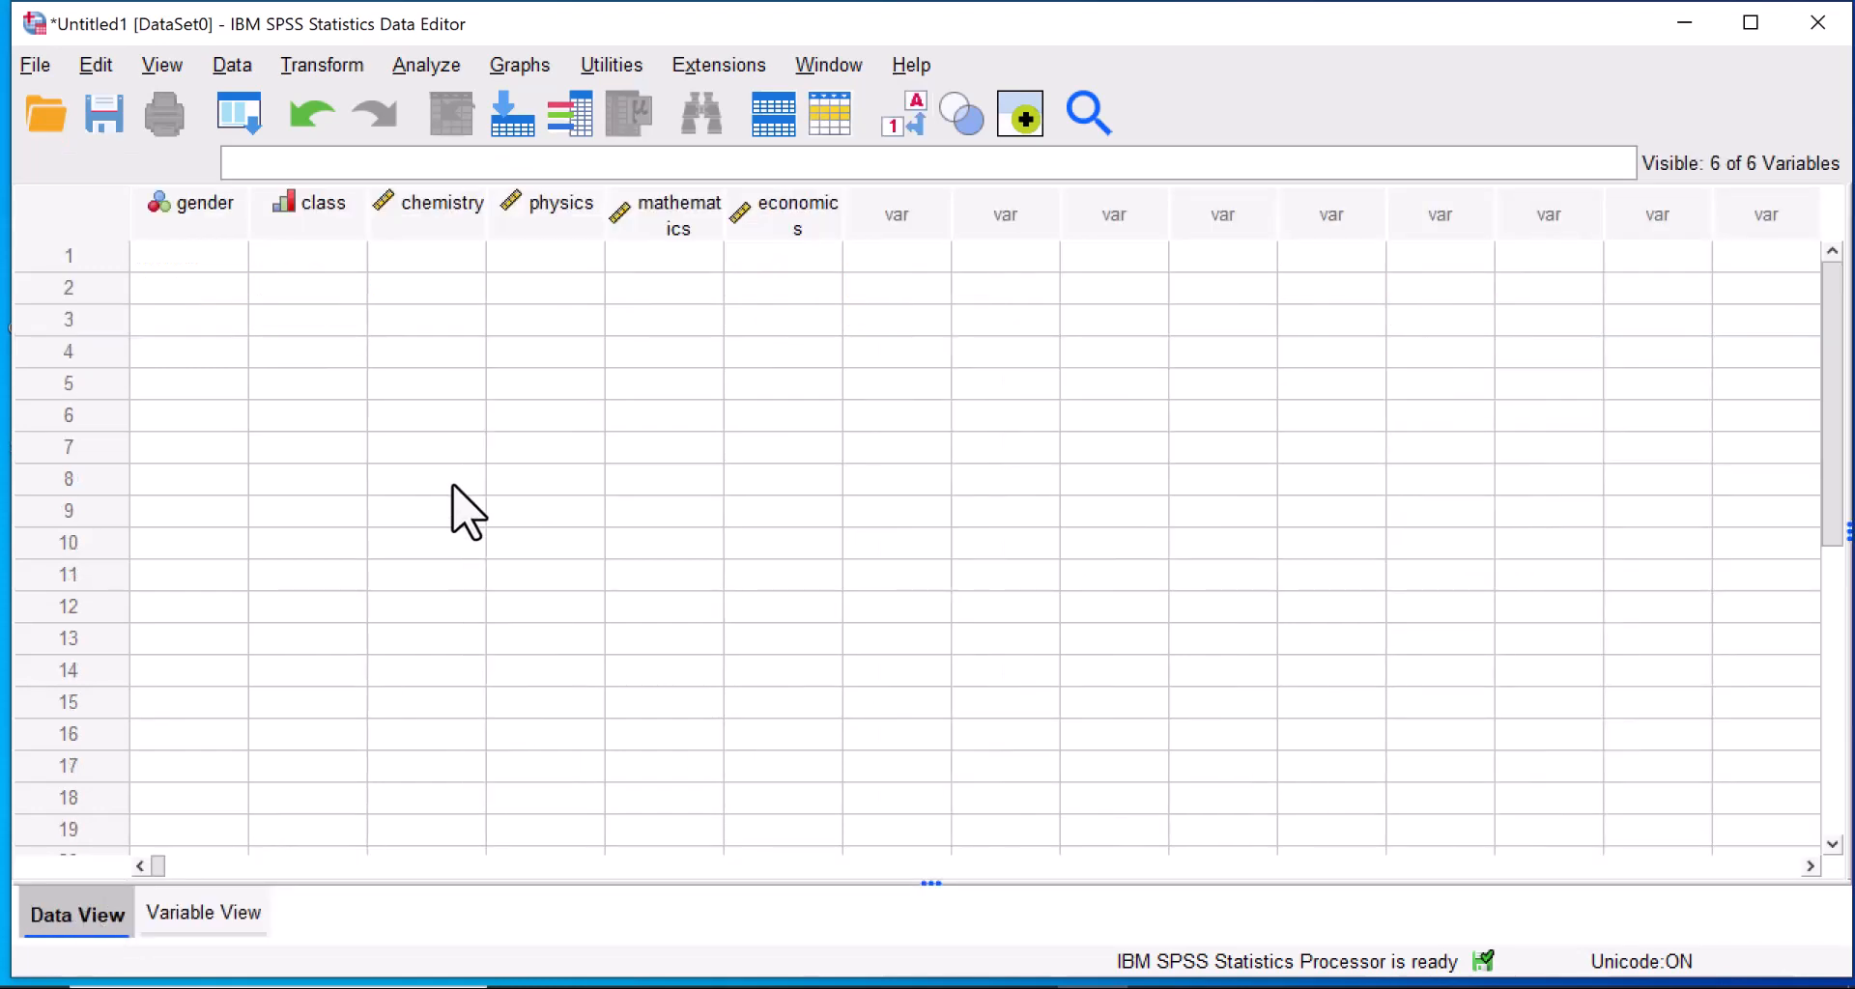
{"action": "left_click", "coordinate": [225, 285]}
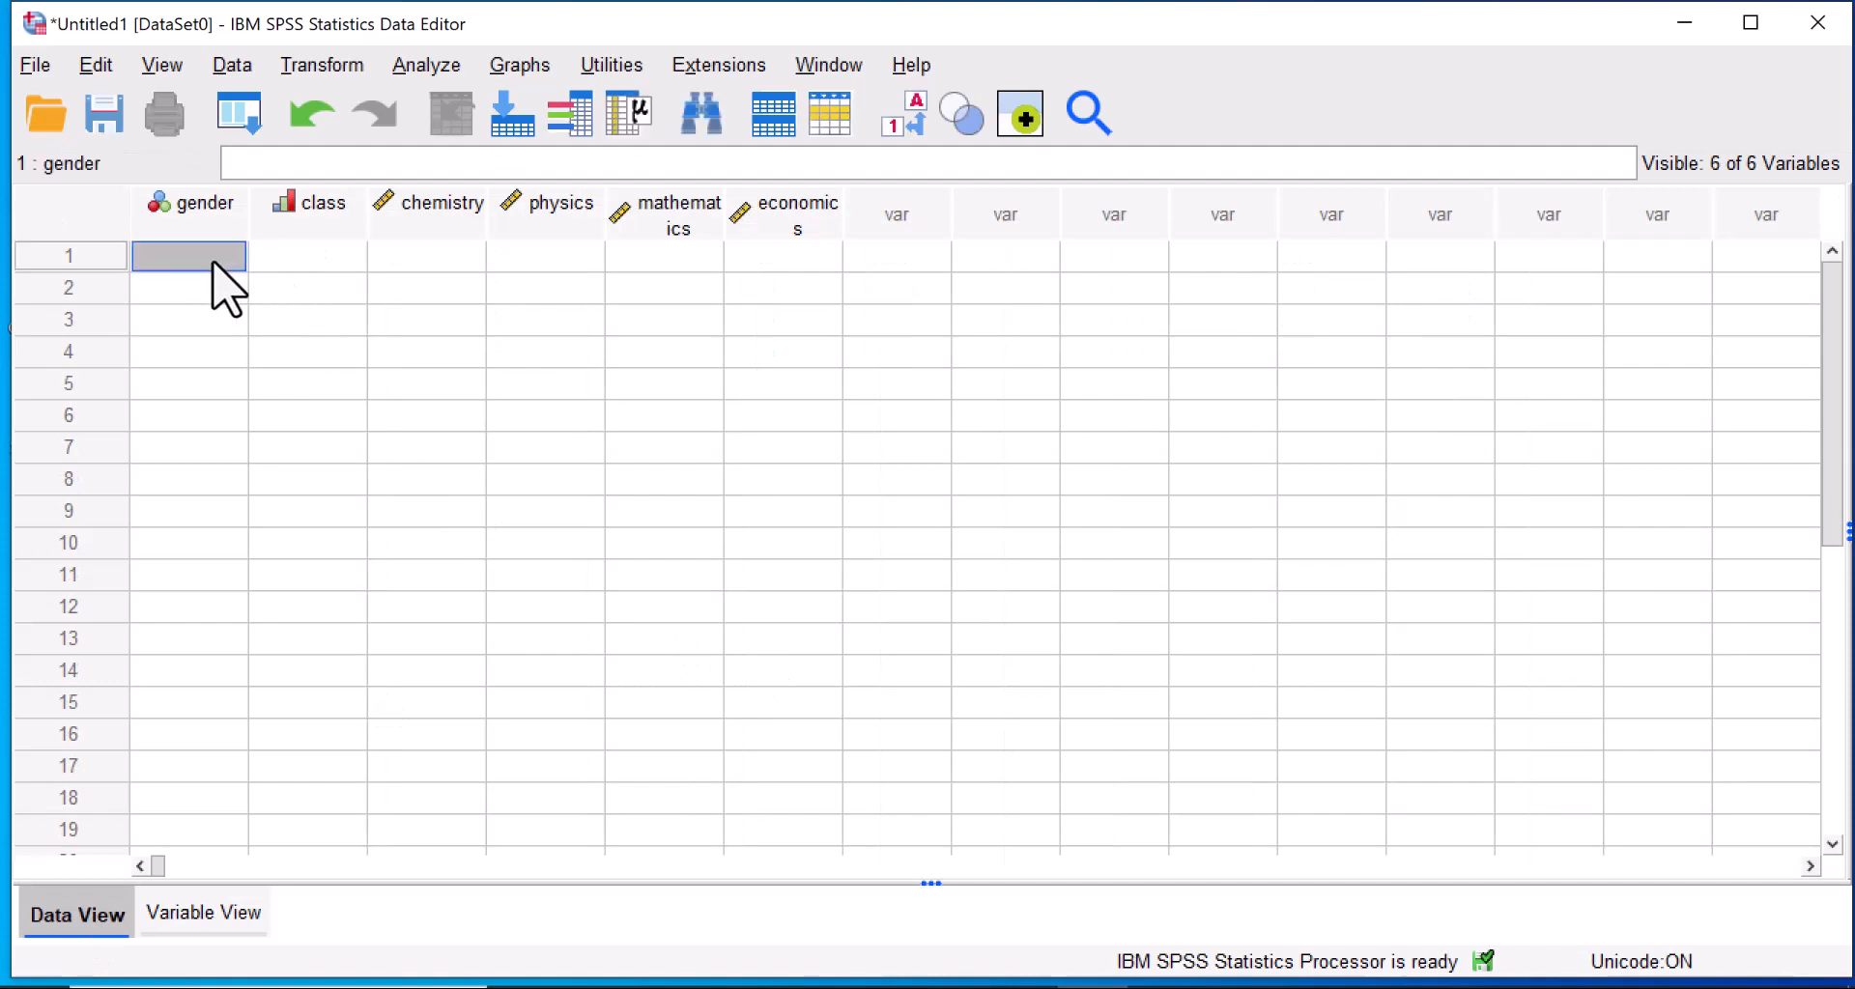
{"action": "type", "text": "M"}
{"action": "key", "text": "Return"}
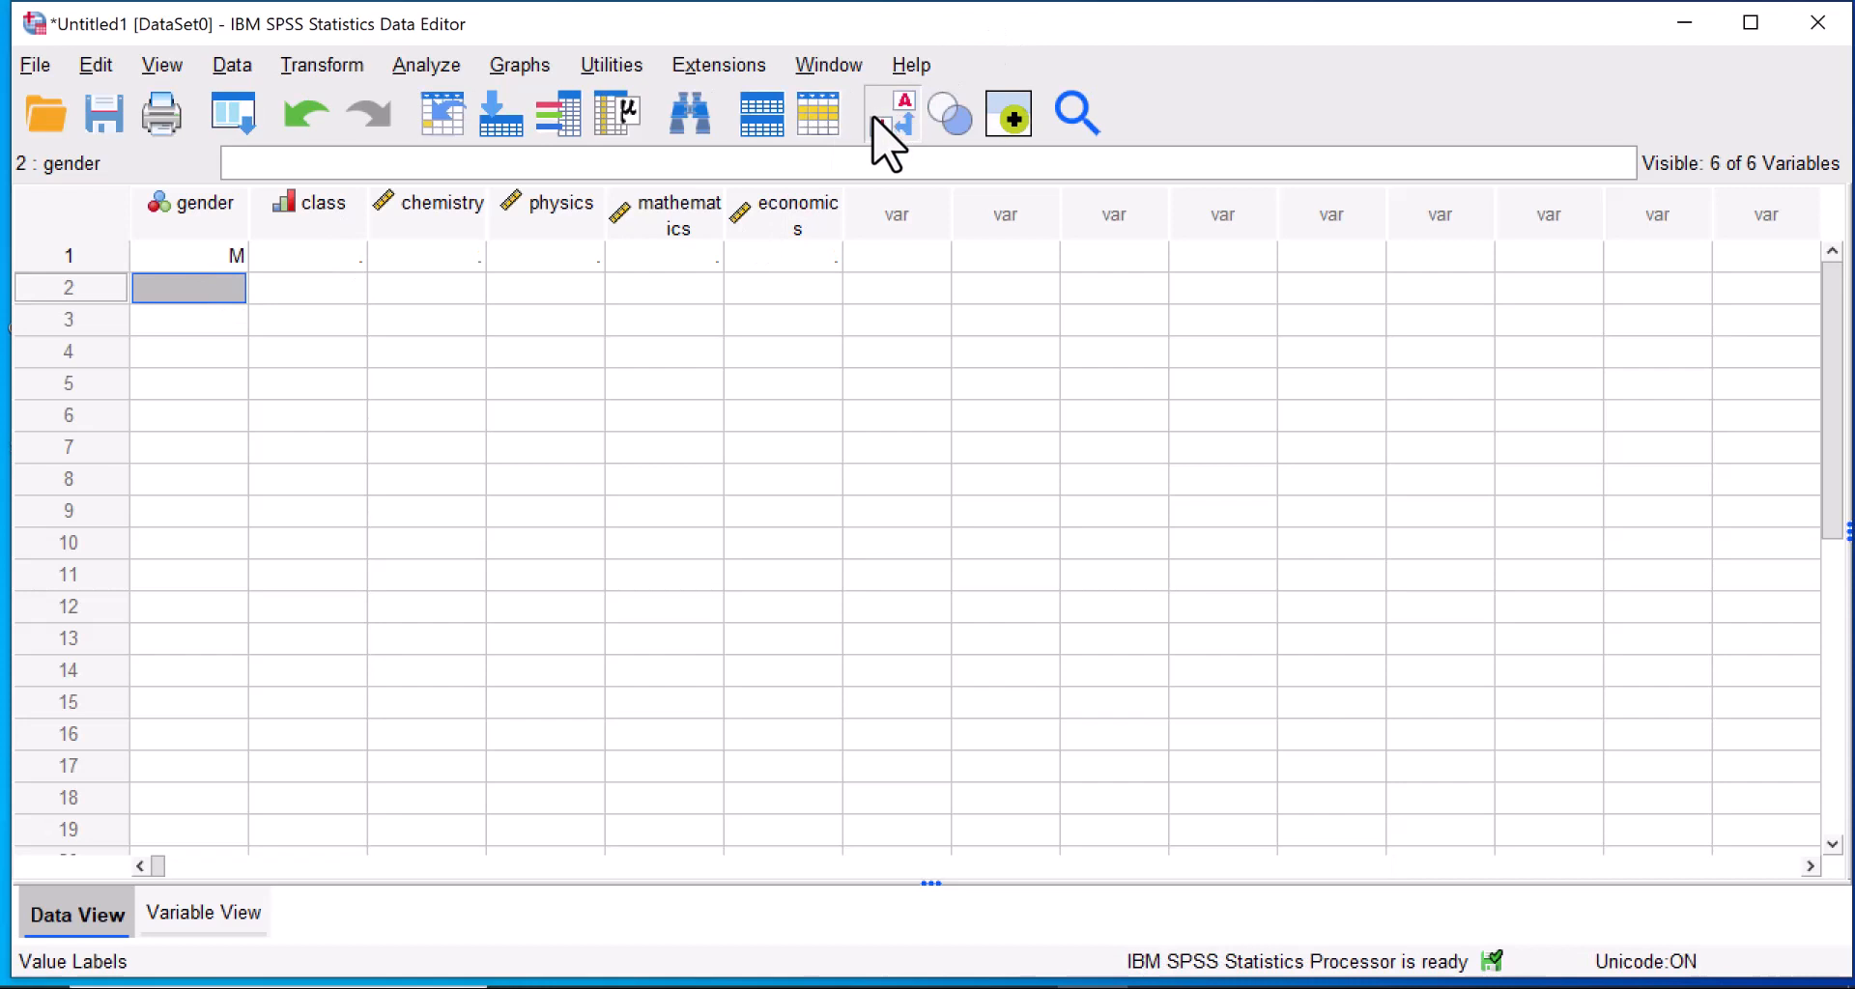
{"action": "left_click", "coordinate": [874, 118]}
Enter gender code 2 for cases 2 to 9.
{"action": "left_click", "coordinate": [209, 263]}
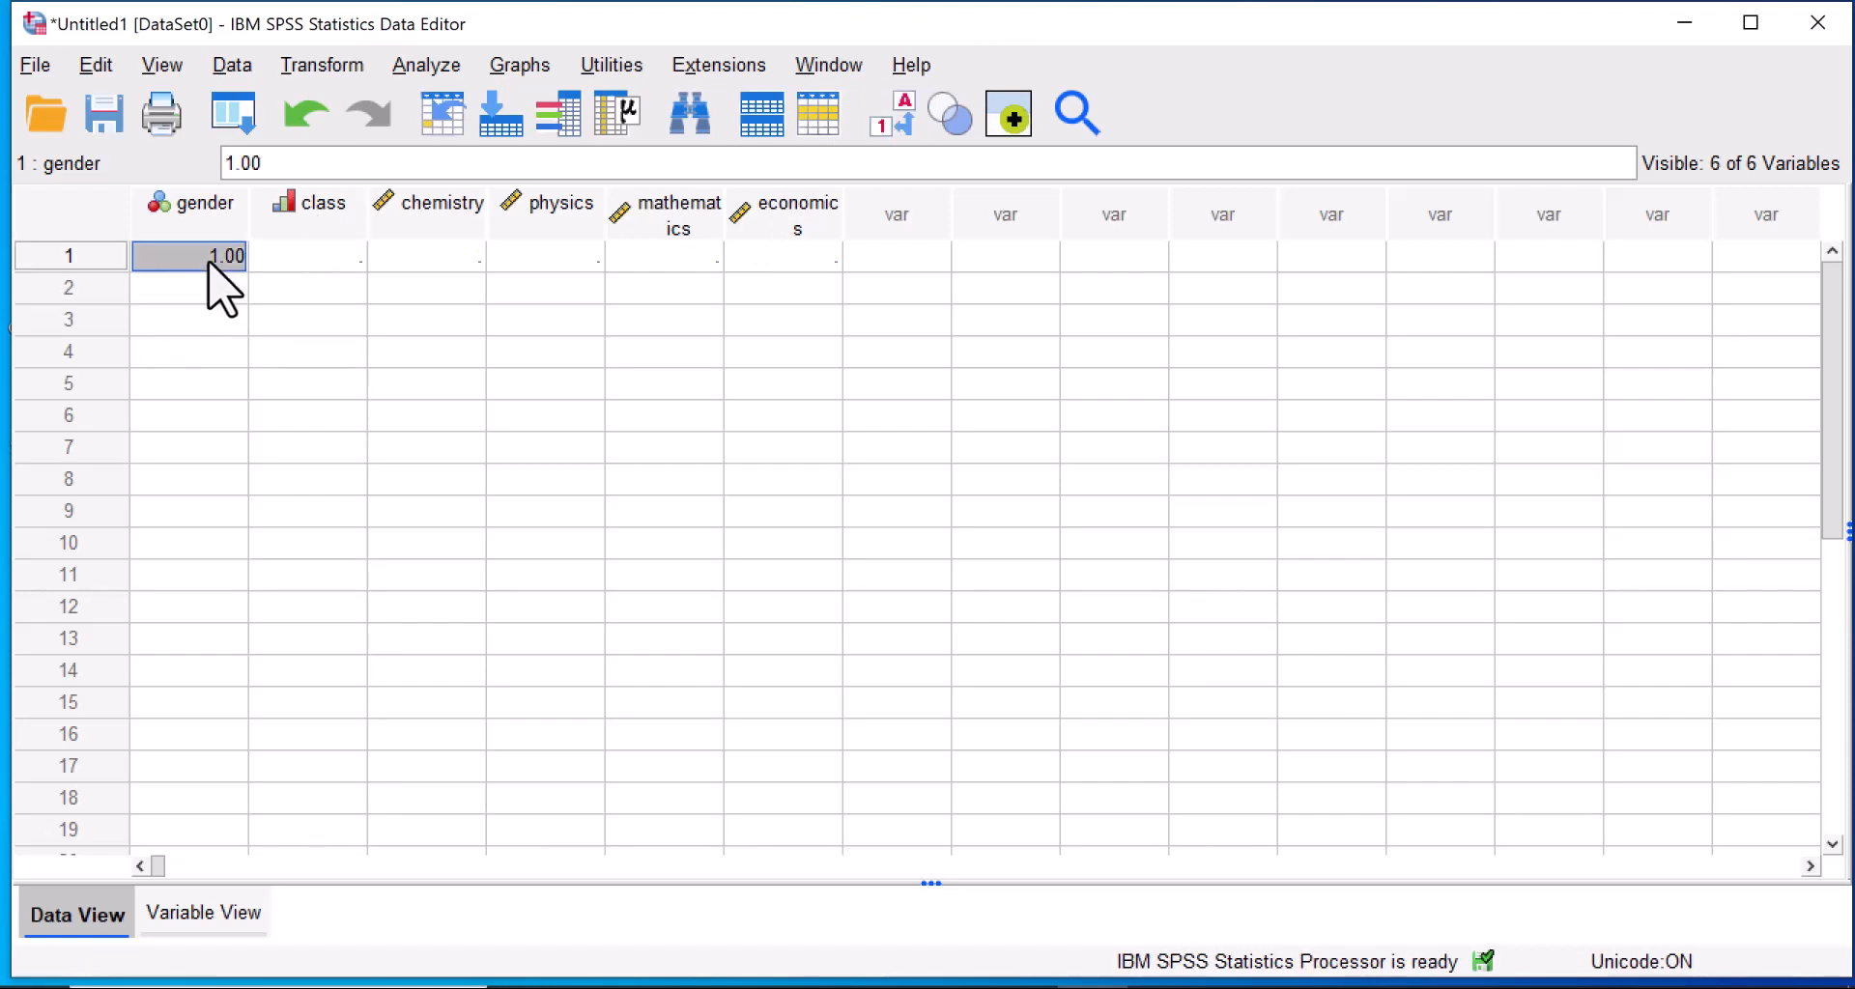
{"action": "type", "text": "2"}
{"action": "key", "text": "Return"}
{"action": "type", "text": "2"}
{"action": "key", "text": "Return"}
{"action": "type", "text": "2"}
{"action": "key", "text": "Return"}
{"action": "type", "text": "2"}
{"action": "key", "text": "Return"}
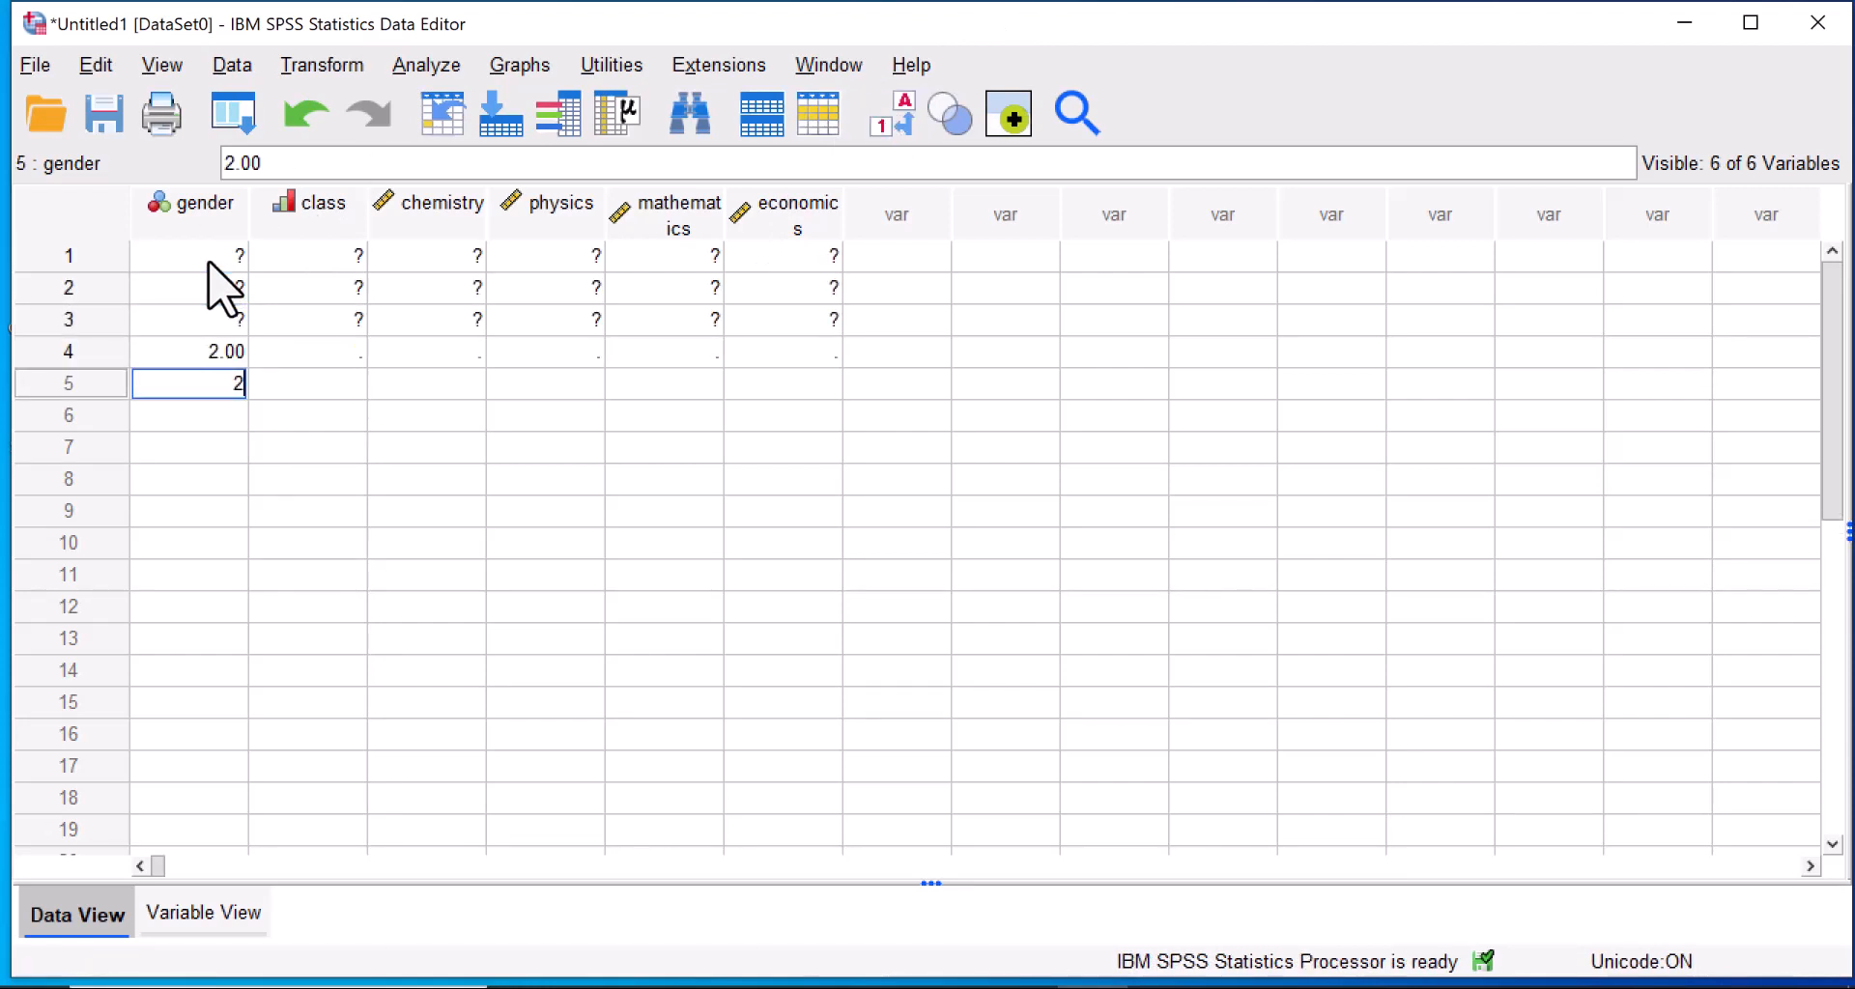
{"action": "type", "text": "2"}
{"action": "key", "text": "Return"}
{"action": "type", "text": "2"}
{"action": "key", "text": "Return"}
{"action": "type", "text": "2"}
Enter gender code 1 for cases 10 to 20.
{"action": "key", "text": "Return"}
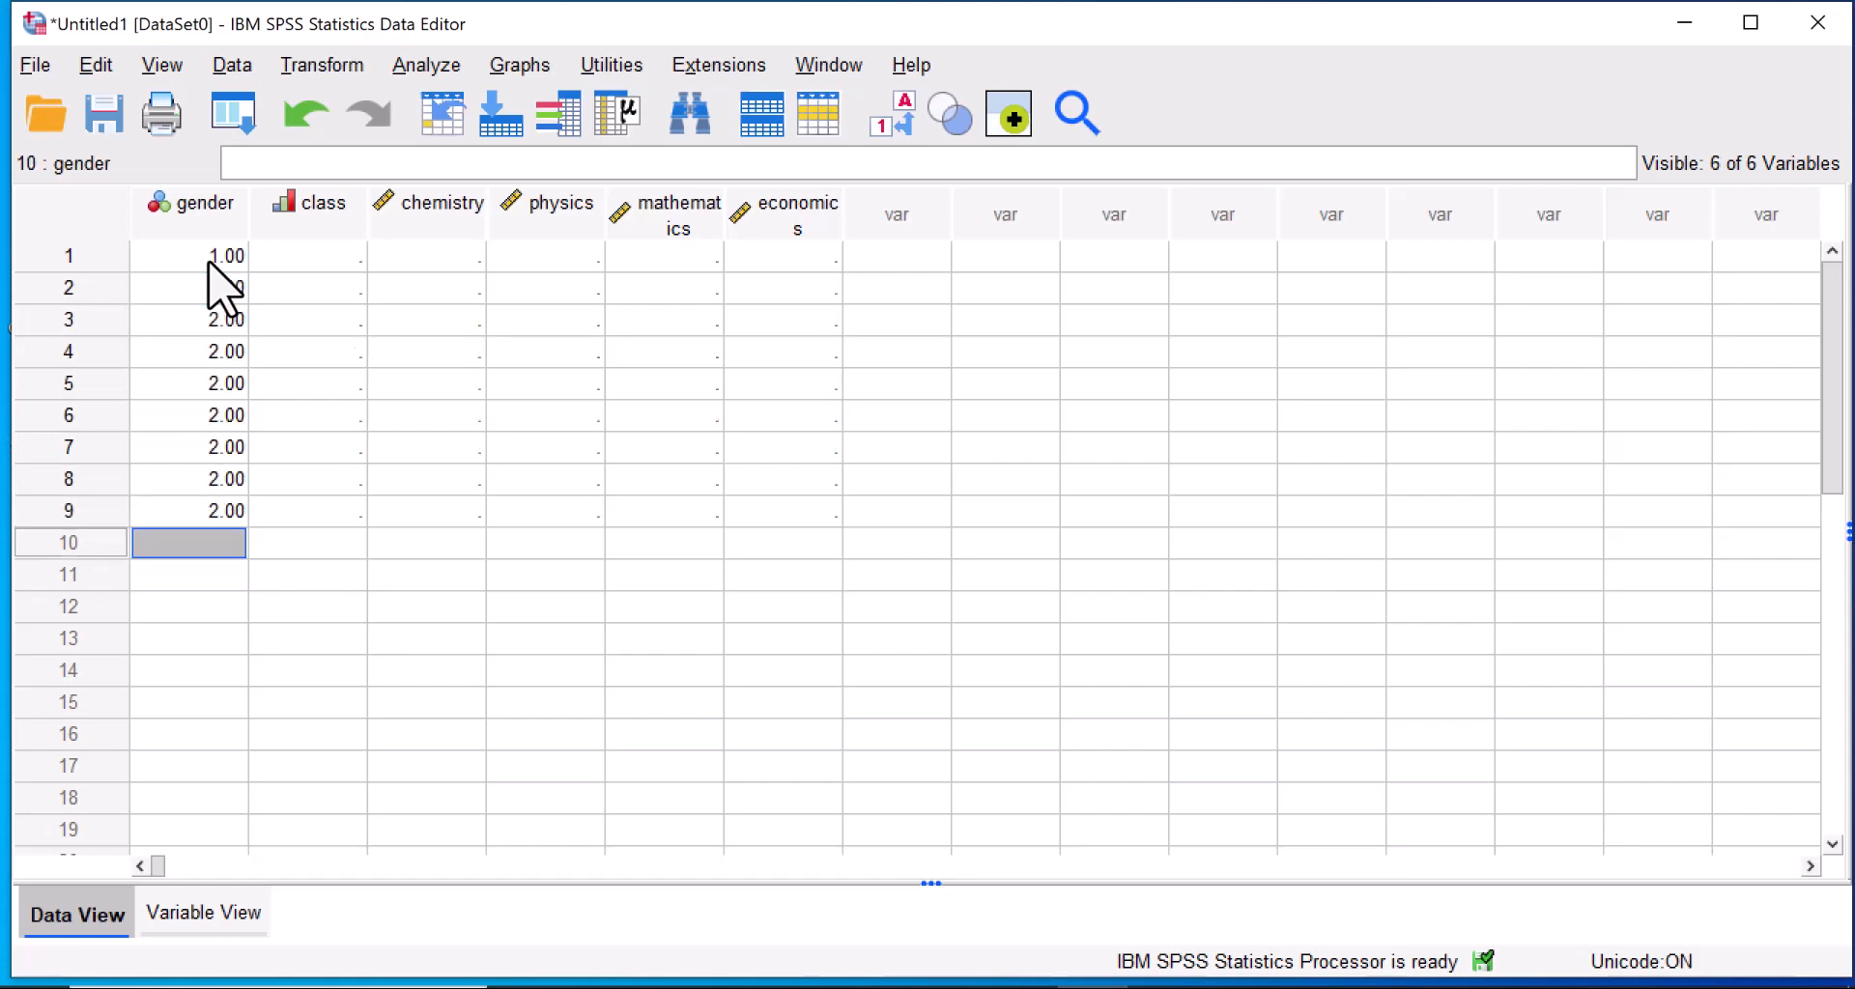
{"action": "type", "text": "1"}
{"action": "key", "text": "Return"}
{"action": "type", "text": "1"}
{"action": "key", "text": "Return"}
{"action": "type", "text": "1"}
{"action": "key", "text": "Return"}
{"action": "type", "text": "1"}
{"action": "type", "text": "1"}
{"action": "key", "text": "Return"}
{"action": "type", "text": "1"}
{"action": "key", "text": "Return"}
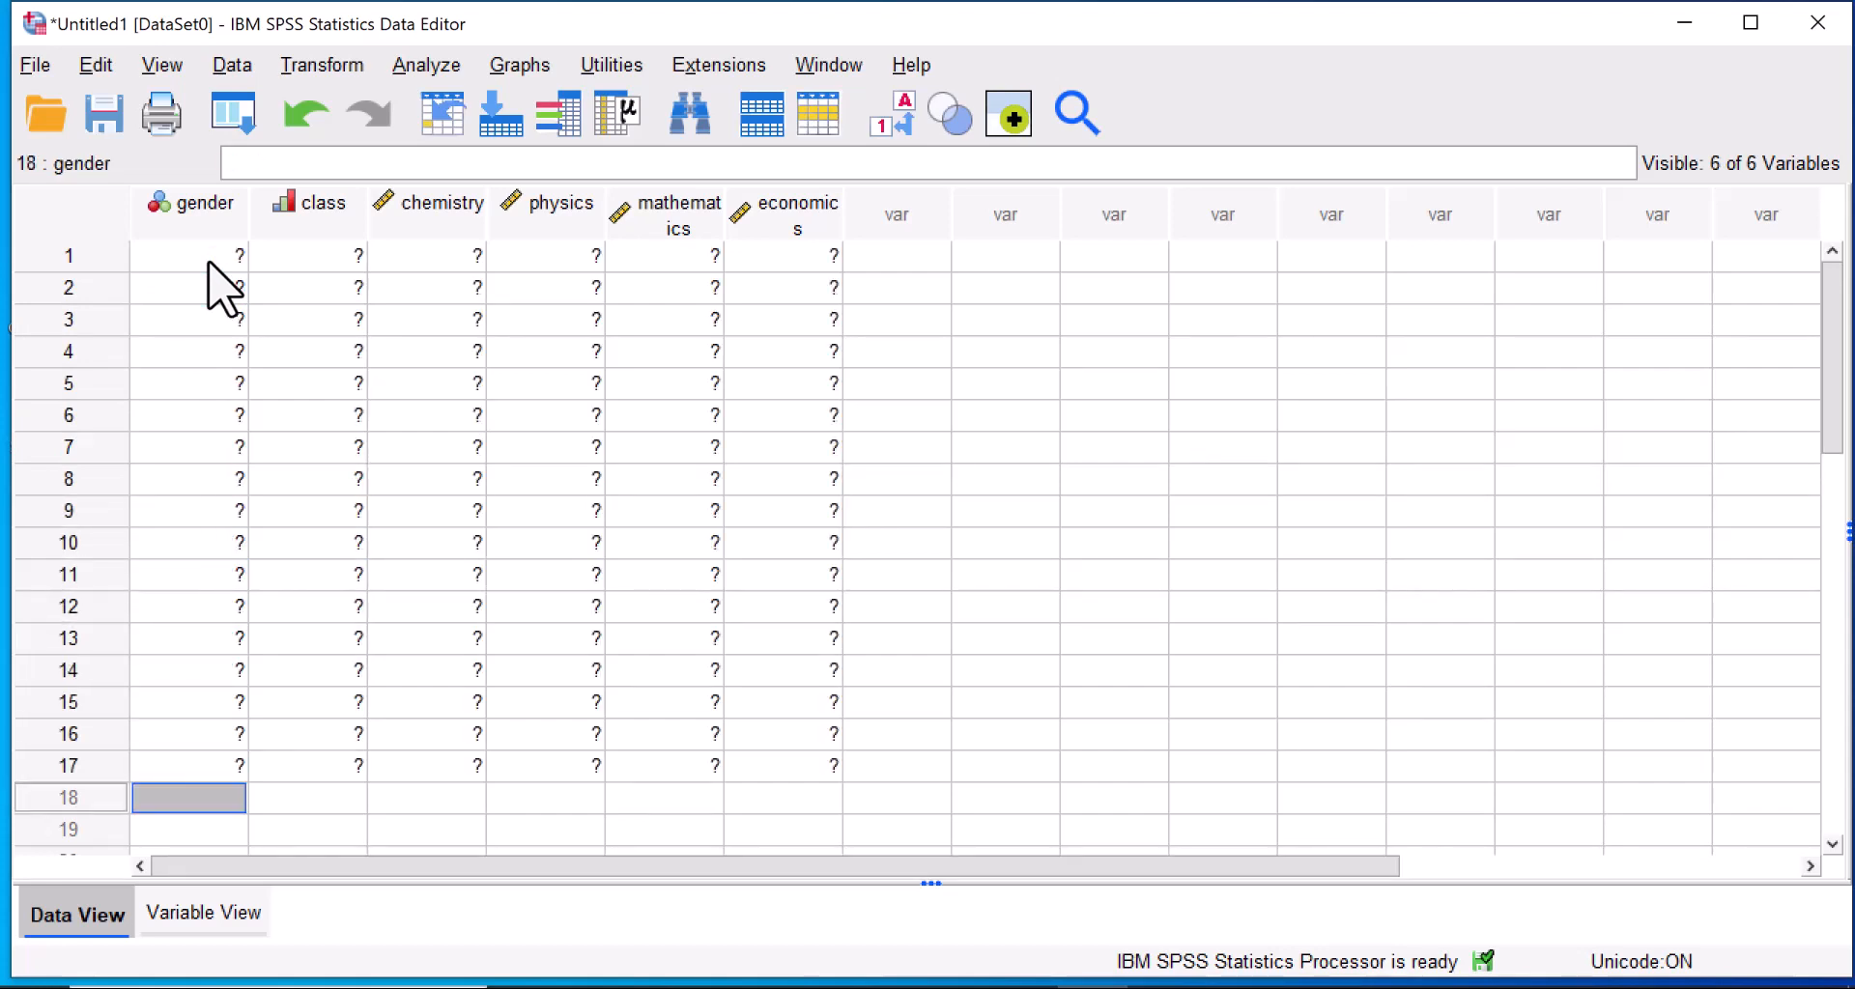
{"action": "type", "text": "1"}
{"action": "key", "text": "Return"}
{"action": "type", "text": "1"}
{"action": "key", "text": "Return"}
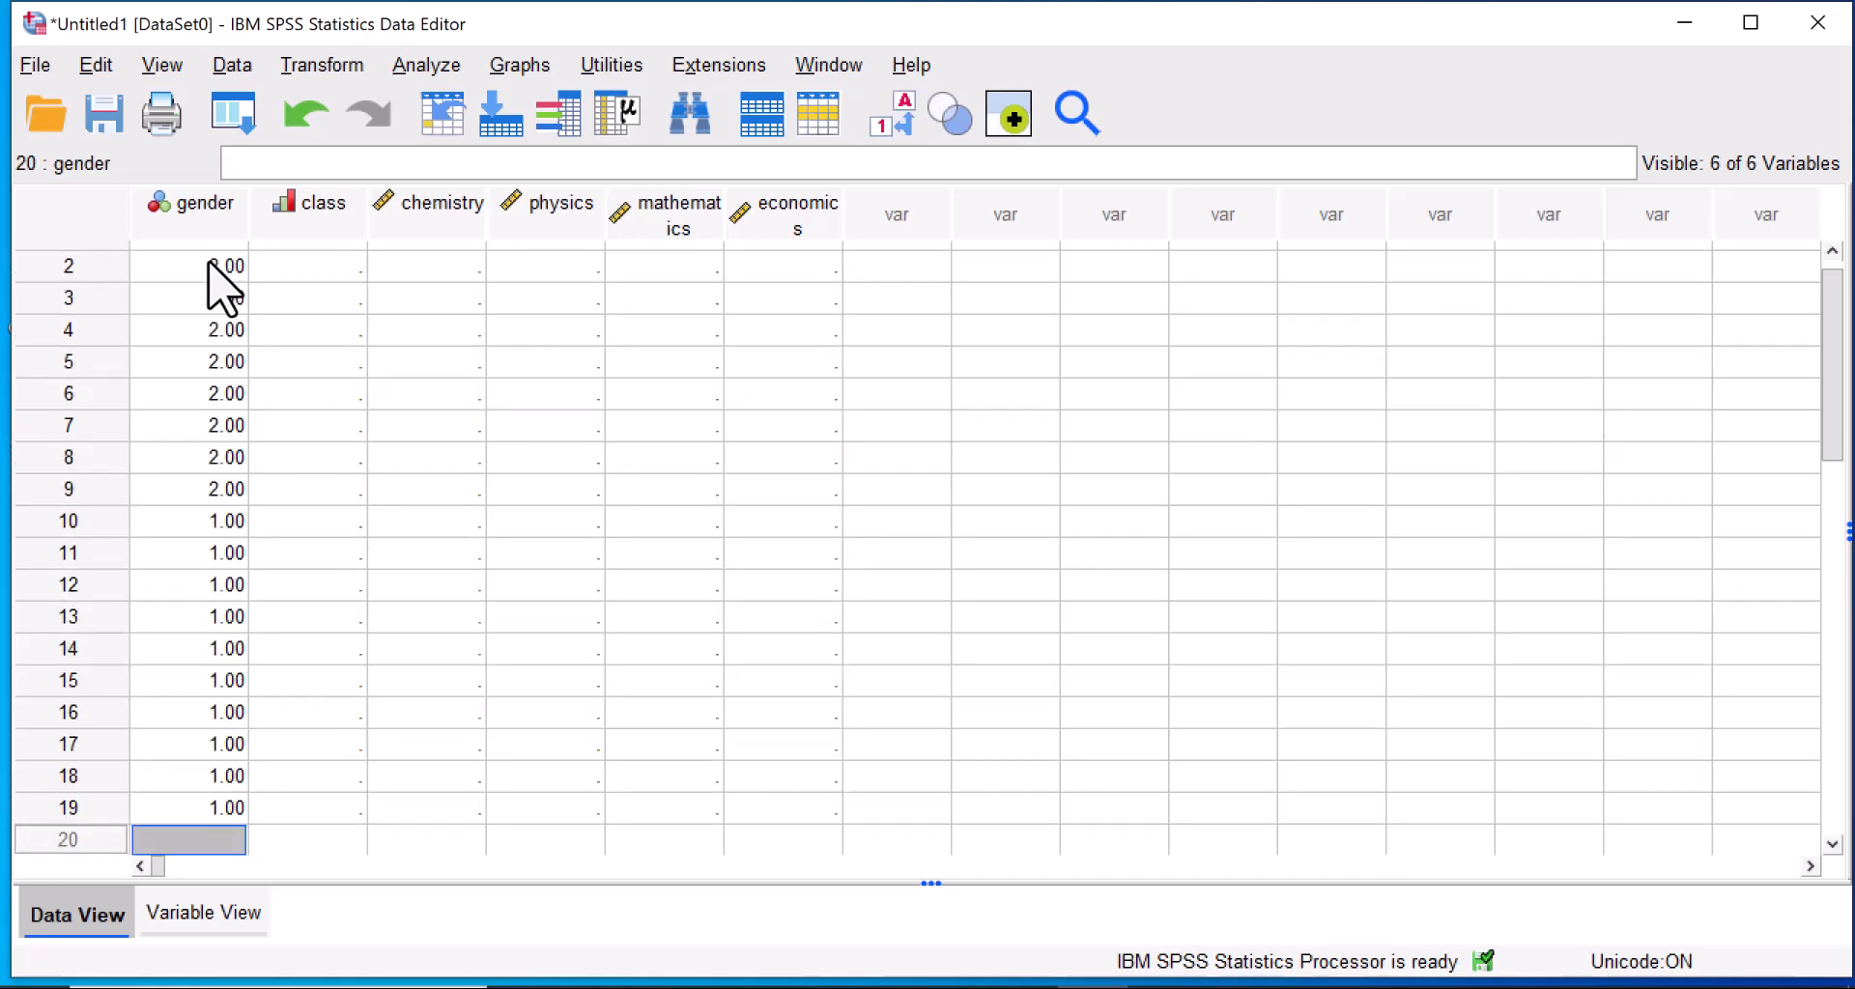
{"action": "type", "text": "1"}
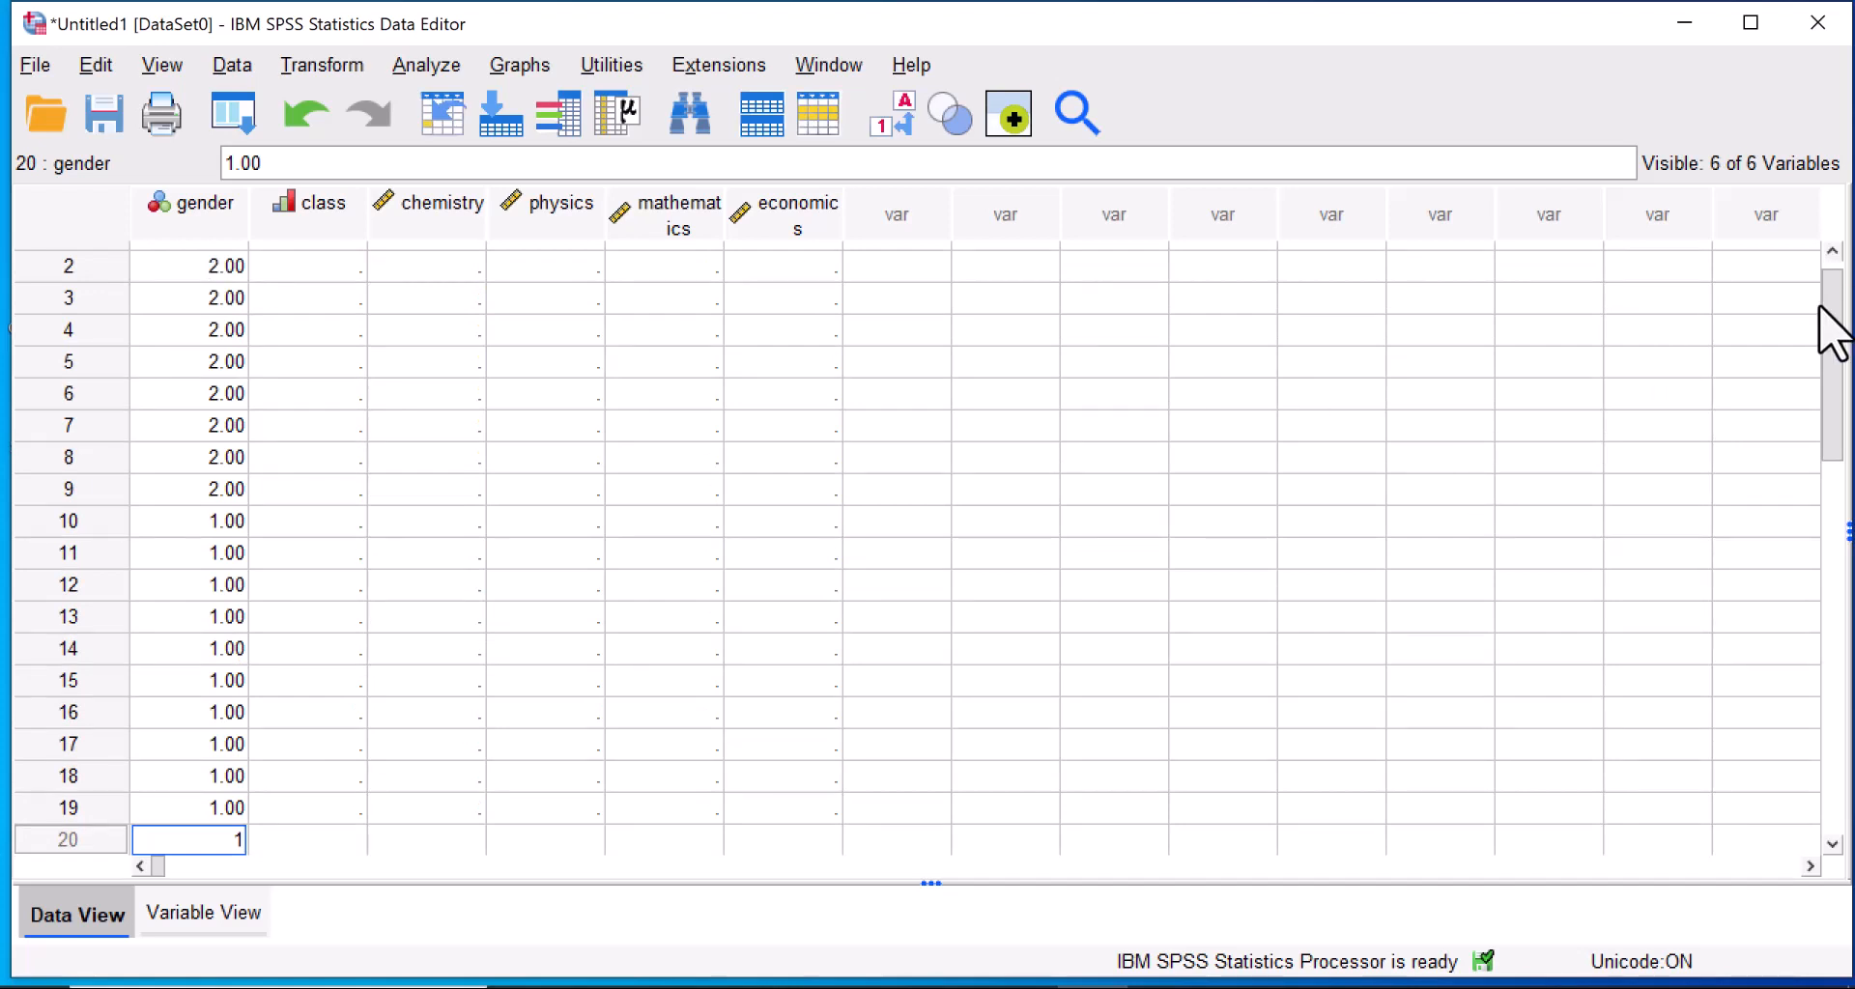
Enter class code 1 for cases 1 to 14.
{"action": "left_click_drag", "start_coordinate": [1821, 283], "coordinate": [1822, 257]}
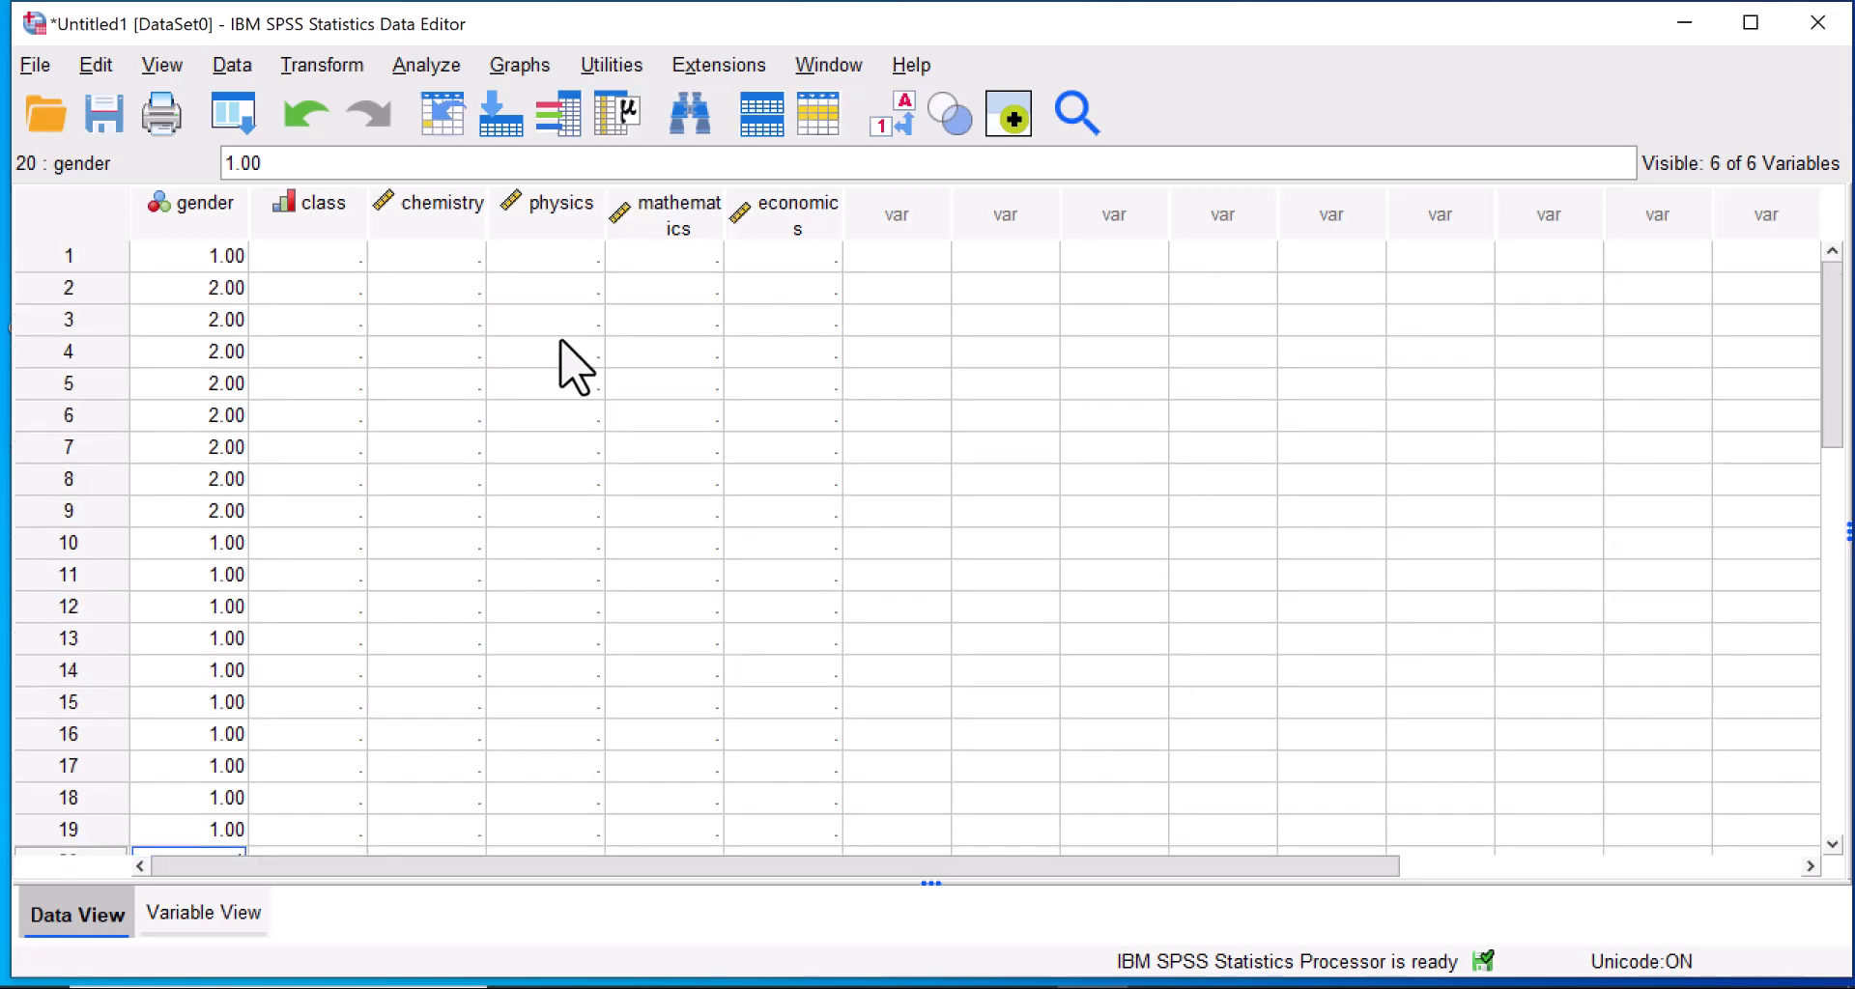
{"action": "left_click", "coordinate": [323, 269]}
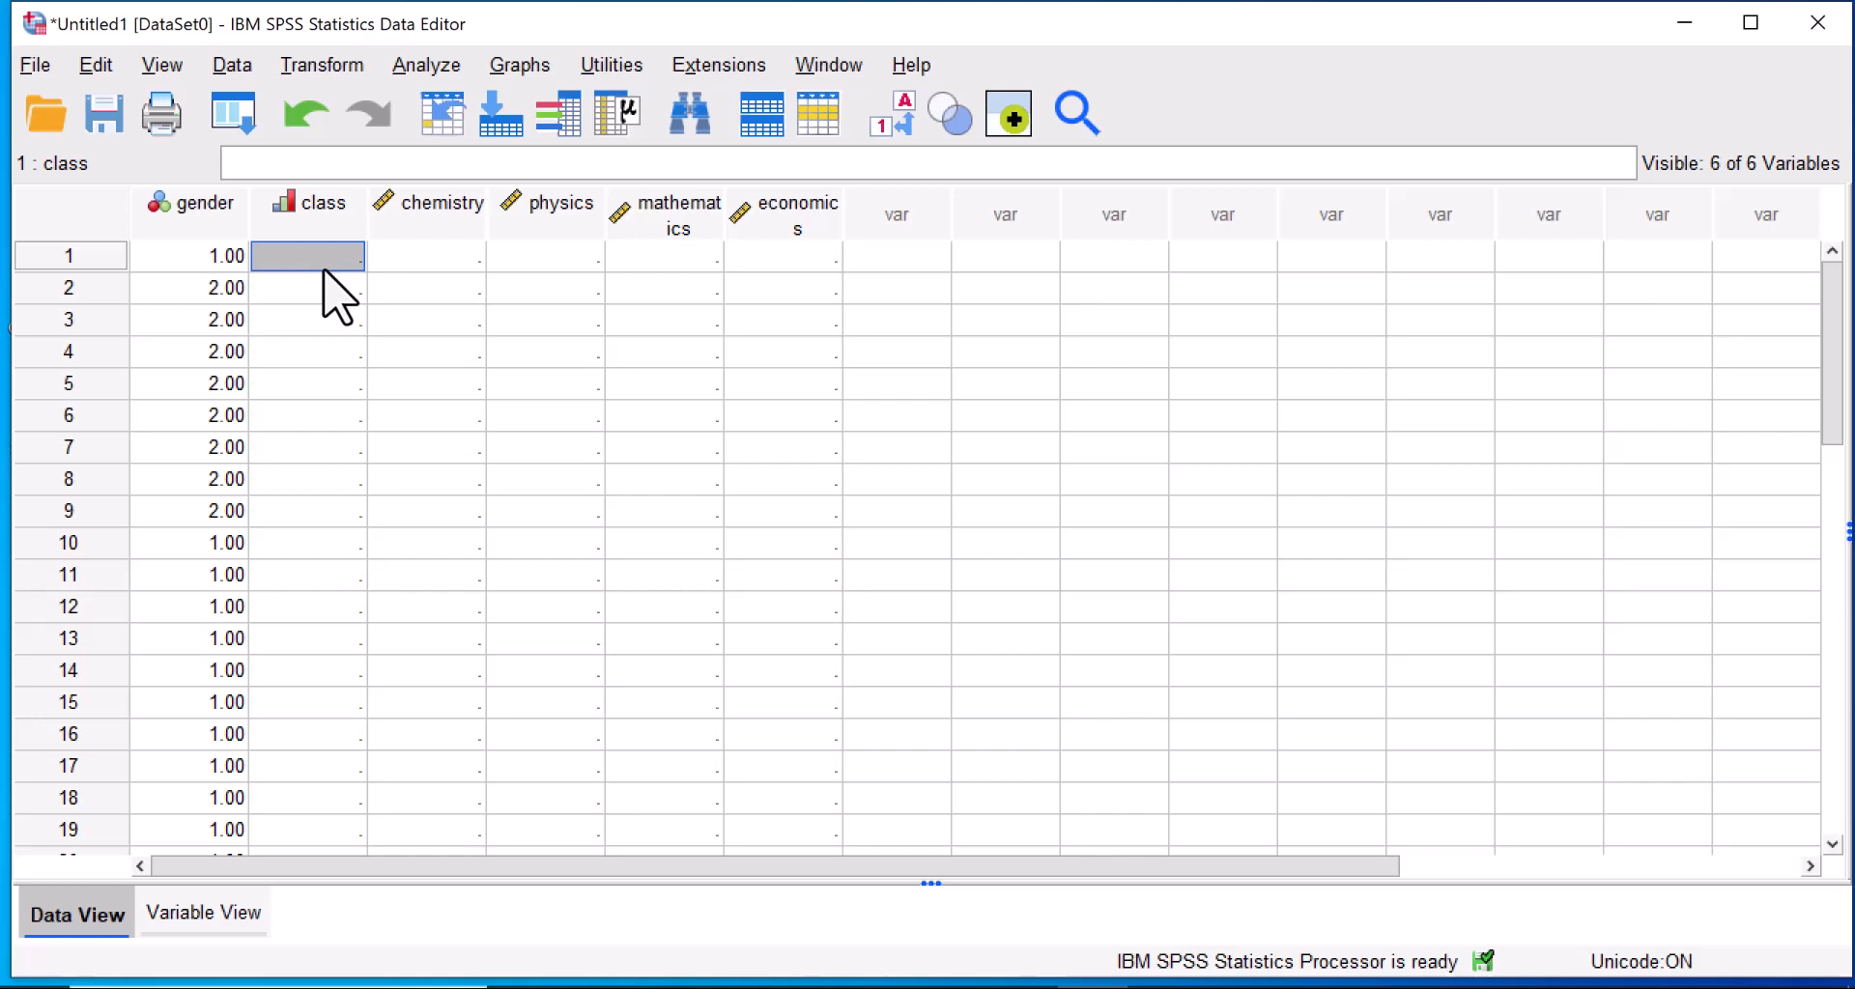
{"action": "type", "text": "1"}
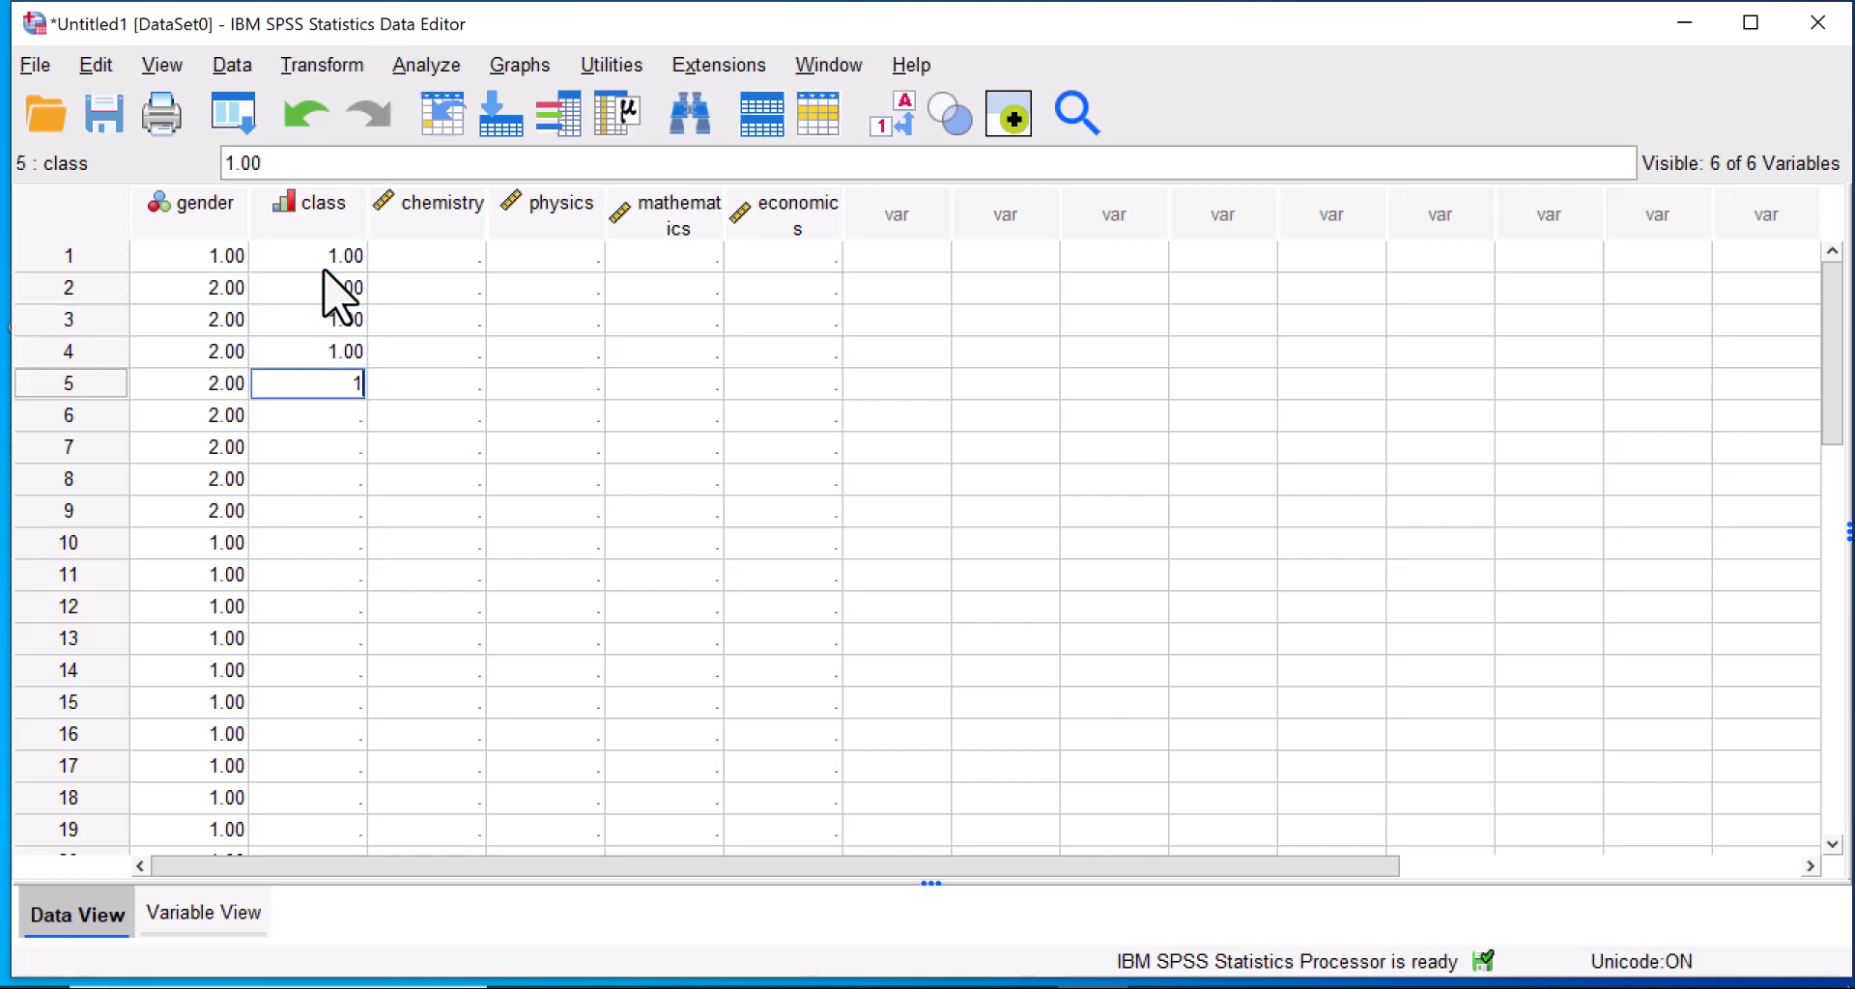
{"action": "type", "text": " 1 1 1 1 1 1 1 1 1 1 1 1 1 2"}
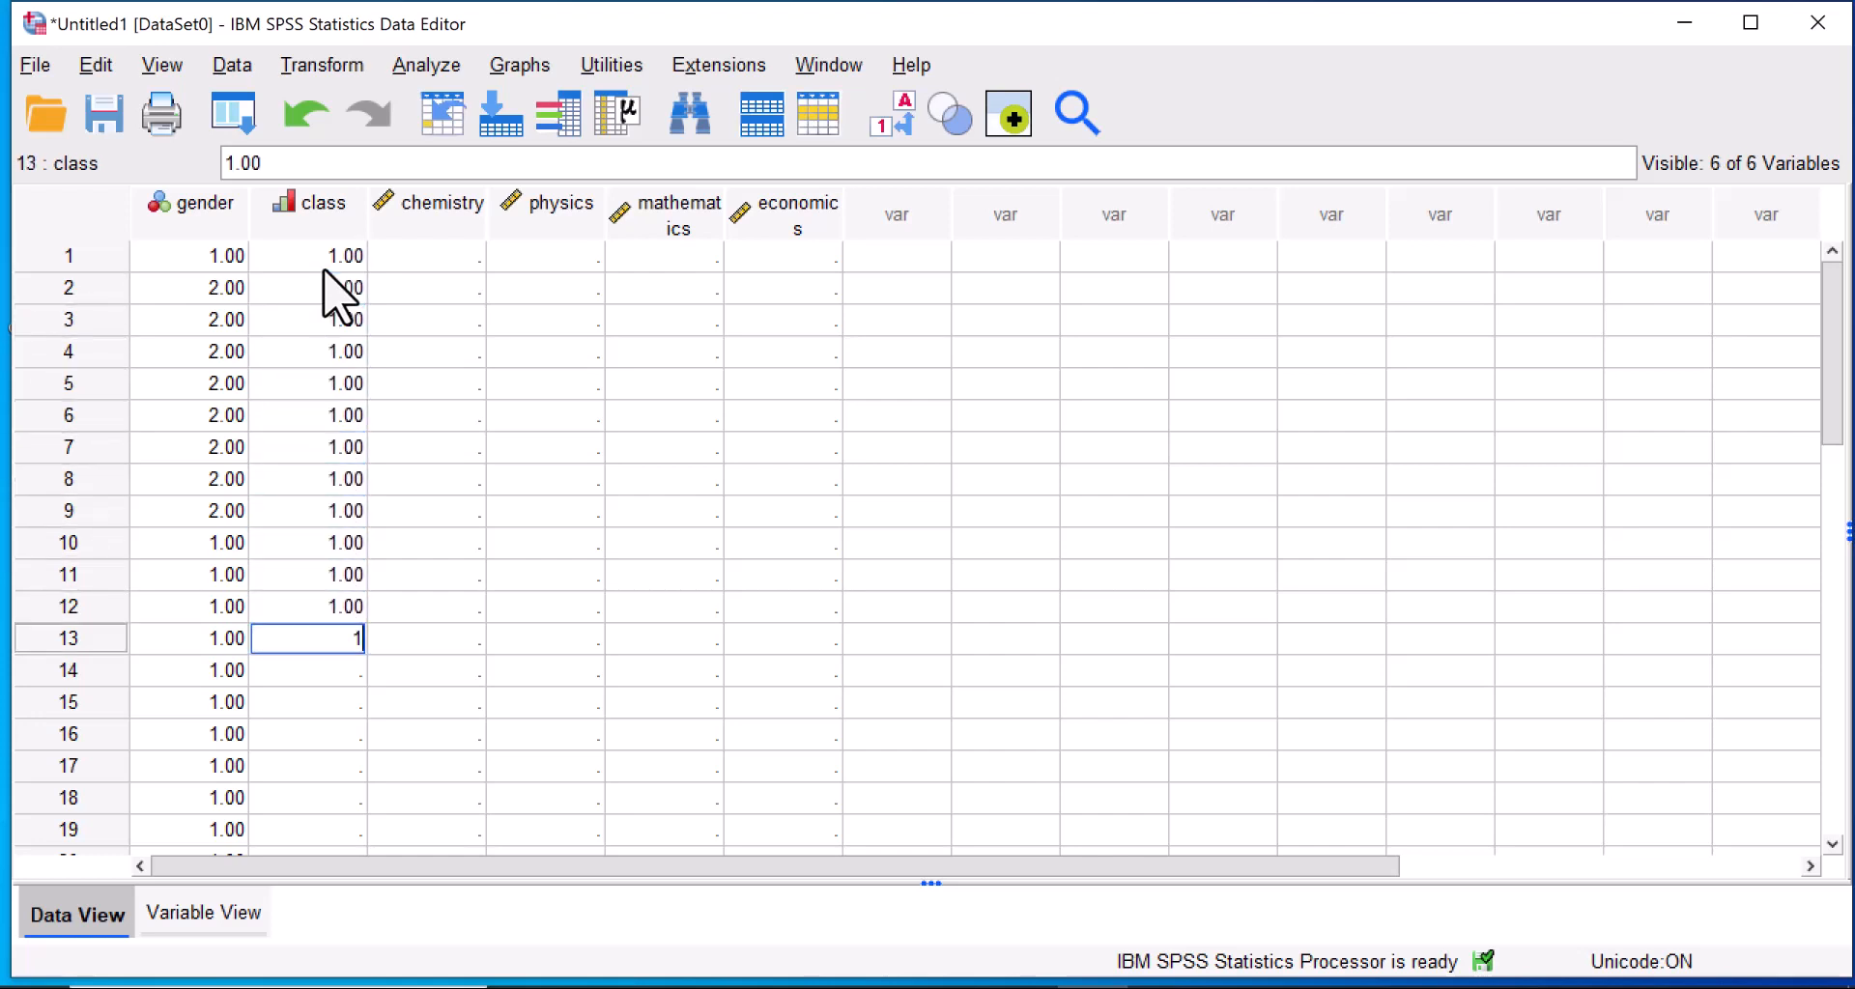
{"action": "key", "text": "Return"}
Enter class code 2 for cases 15 to 19 and class code 3 for case 20.
{"action": "type", "text": "2"}
{"action": "key", "text": "Return"}
{"action": "type", "text": "2"}
{"action": "key", "text": "Return"}
{"action": "type", "text": "2"}
{"action": "key", "text": "Return"}
{"action": "type", "text": "2"}
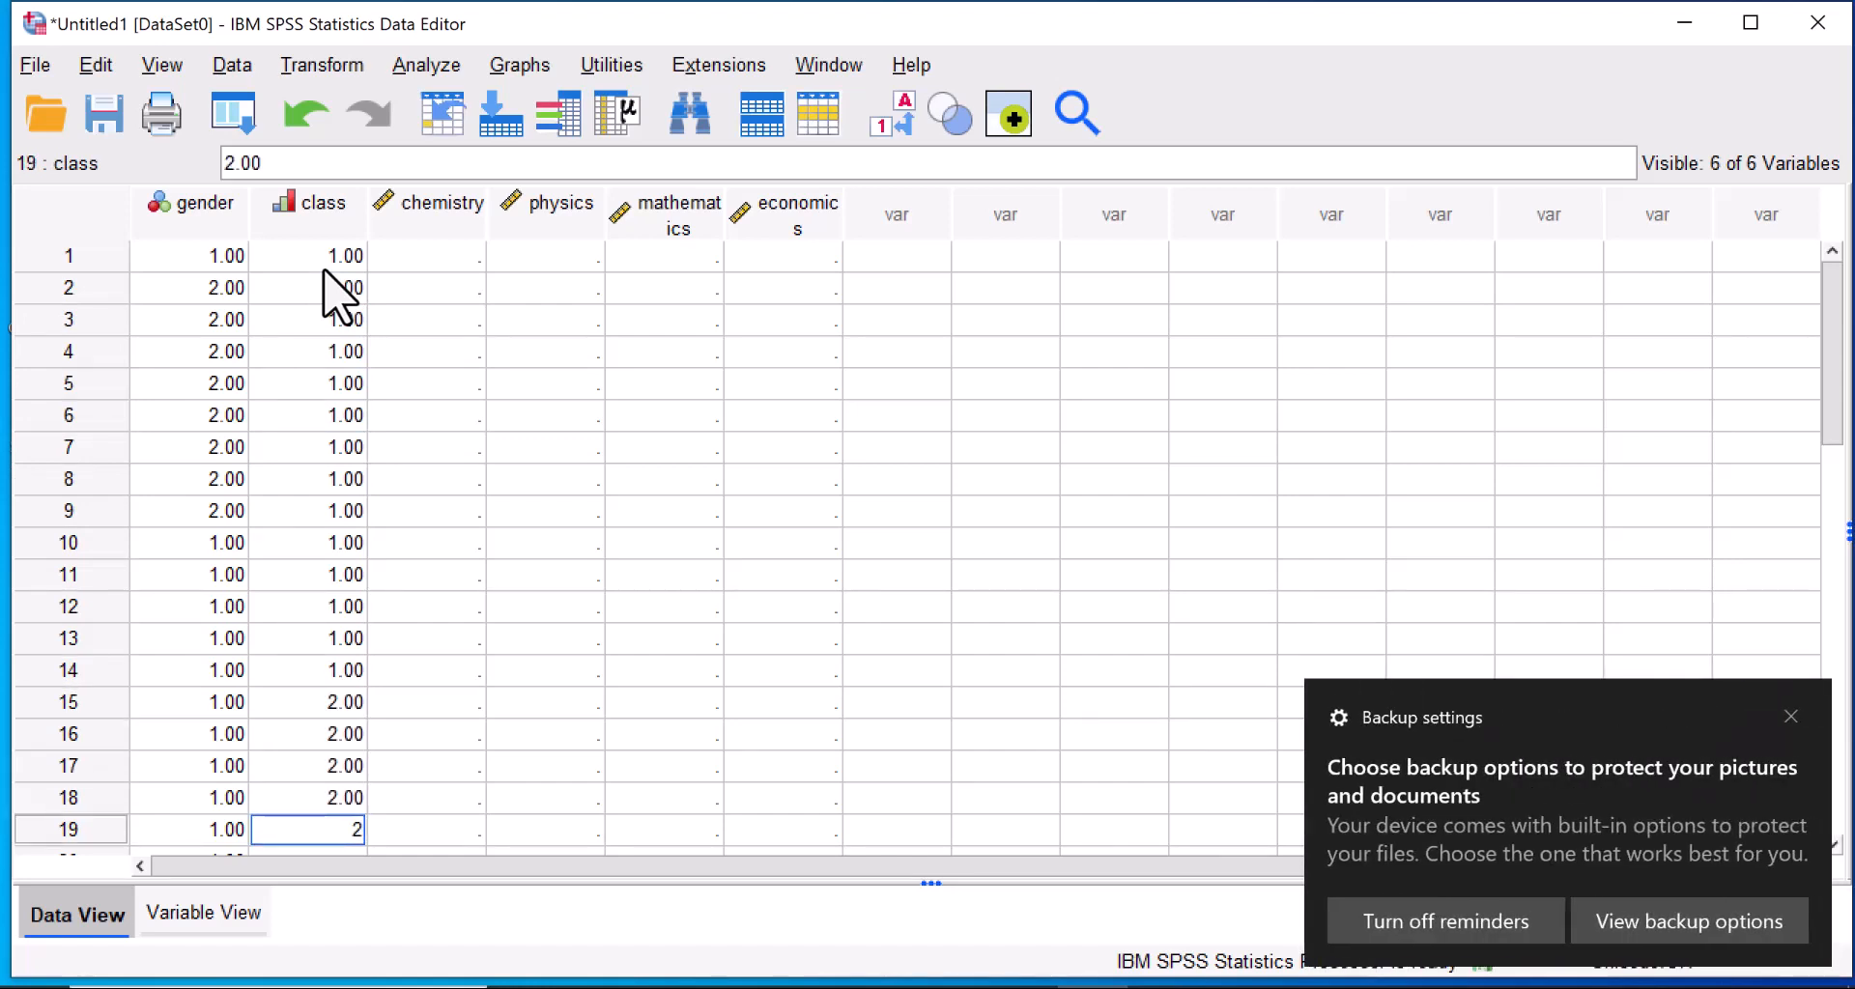
{"action": "key", "text": "Return"}
{"action": "type", "text": "3"}
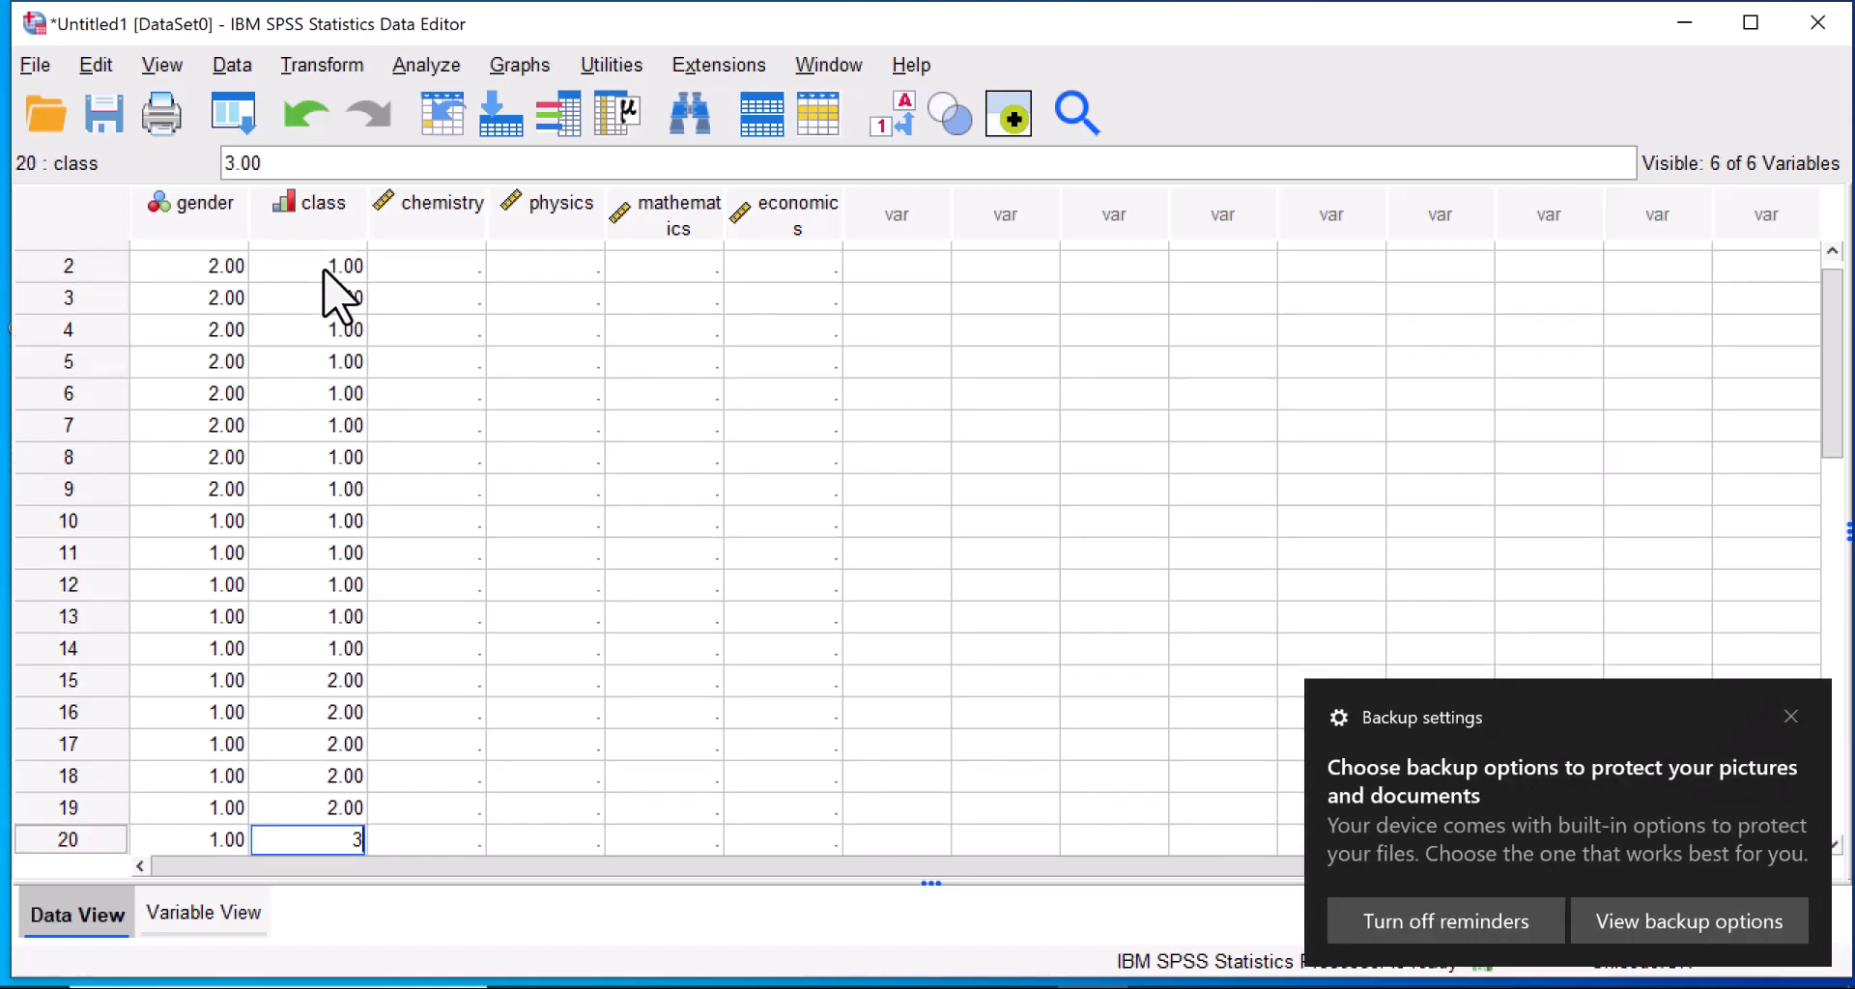
{"action": "key", "text": "Return"}
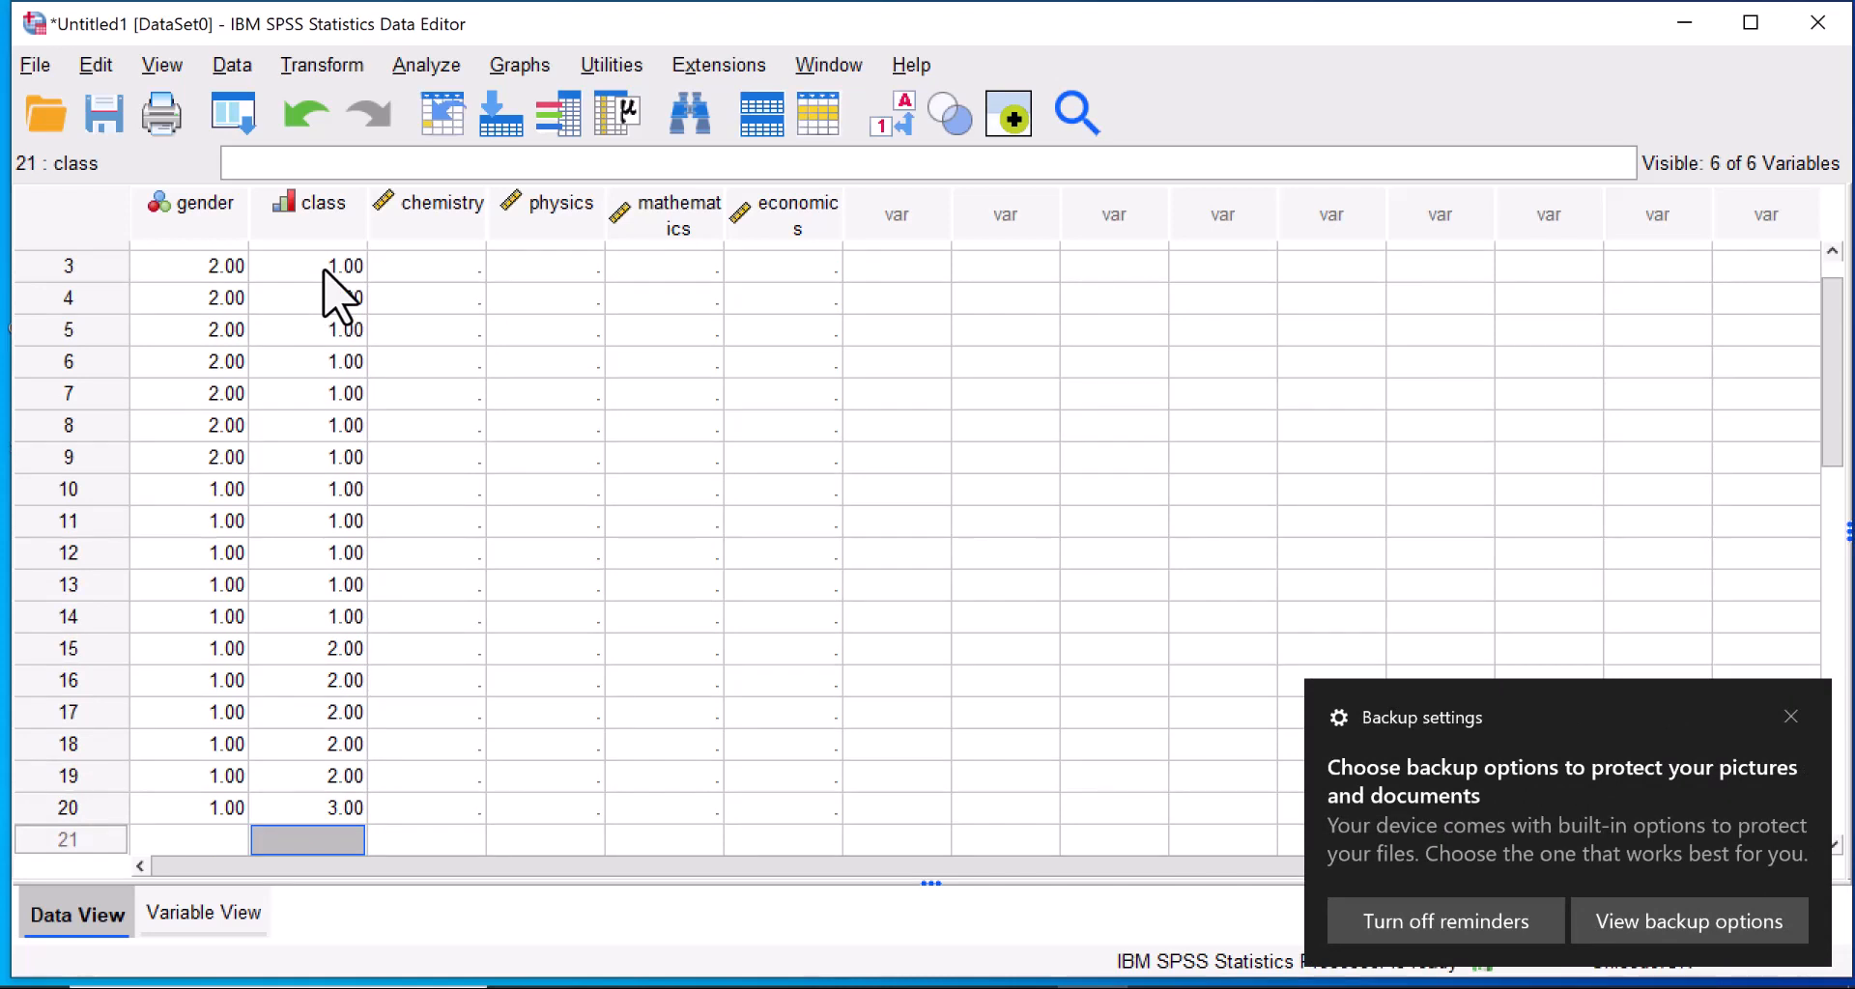
Change the class code of cases 1 to 7 to 3.
{"action": "key", "text": "Up"}
{"action": "key", "text": "Up"}
{"action": "key", "text": "Up"}
{"action": "key", "text": "Up"}
{"action": "key", "text": "Up"}
{"action": "key", "text": "Up"}
{"action": "key", "text": "Up"}
{"action": "key", "text": "Up"}
{"action": "key", "text": "Up"}
{"action": "key", "text": "Up"}
{"action": "key", "text": "Up"}
{"action": "key", "text": "Up"}
{"action": "key", "text": "Up"}
{"action": "key", "text": "Up"}
{"action": "key", "text": "Up"}
{"action": "key", "text": "Up"}
{"action": "key", "text": "Up"}
{"action": "key", "text": "Up"}
{"action": "key", "text": "Up"}
{"action": "key", "text": "Up"}
{"action": "type", "text": "3"}
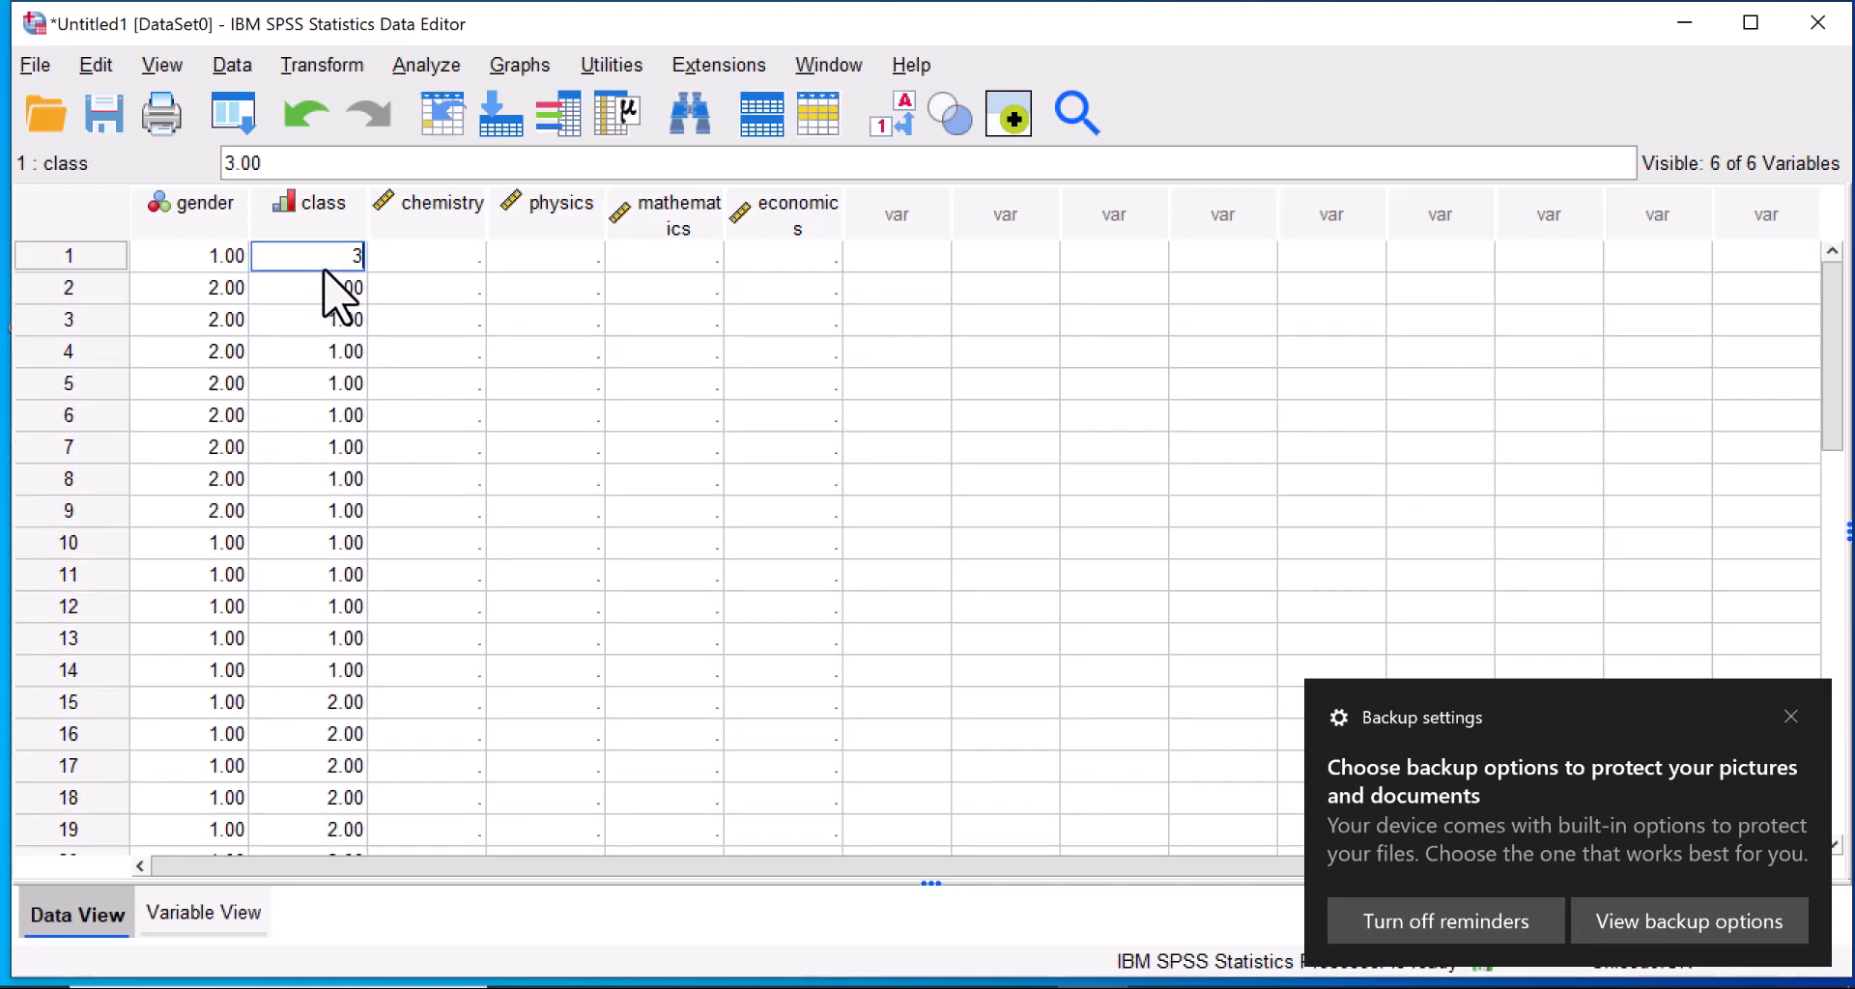
{"action": "key", "text": "Return"}
{"action": "type", "text": "3 3 3 3 3 3"}
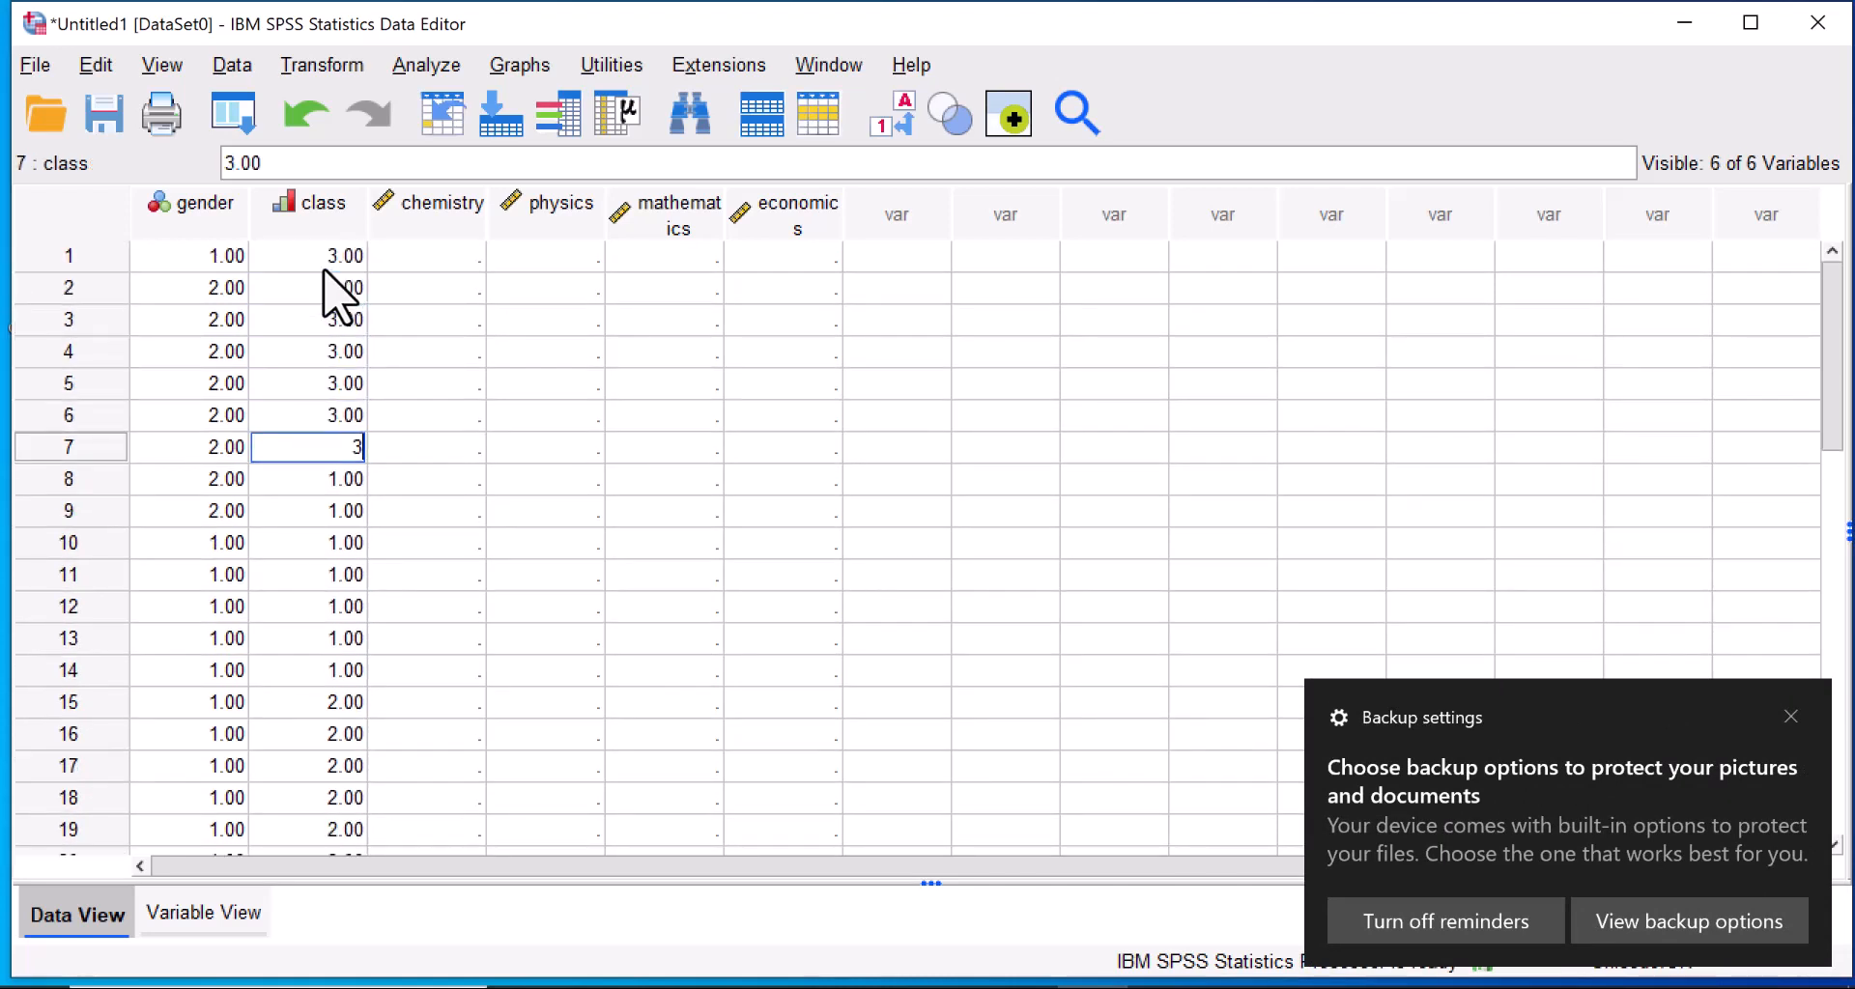
{"action": "key", "text": "Return"}
{"action": "key", "text": "Return"}
{"action": "key", "text": "Return"}
{"action": "key", "text": "Return"}
{"action": "key", "text": "Return"}
{"action": "key", "text": "Return"}
{"action": "key", "text": "Return"}
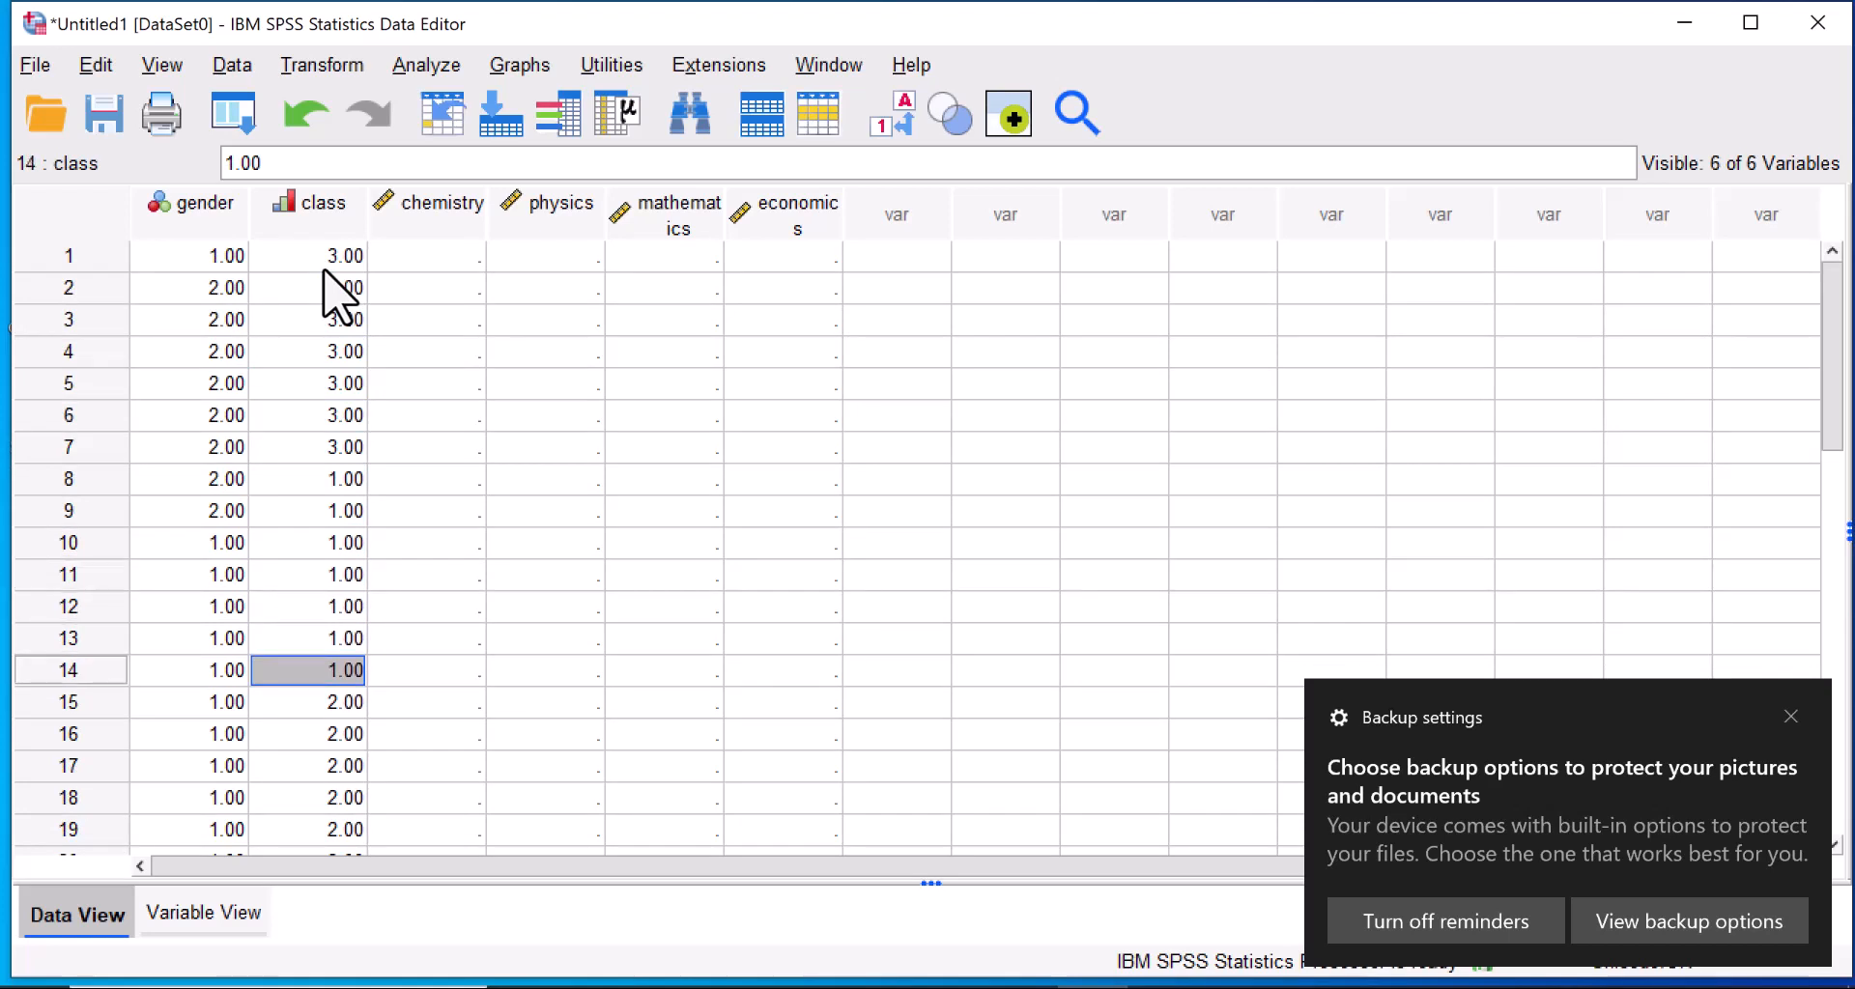
Enter the chemistry scores 78, 54, 43 and 67 for cases 1 to 4.
{"action": "left_click", "coordinate": [461, 255]}
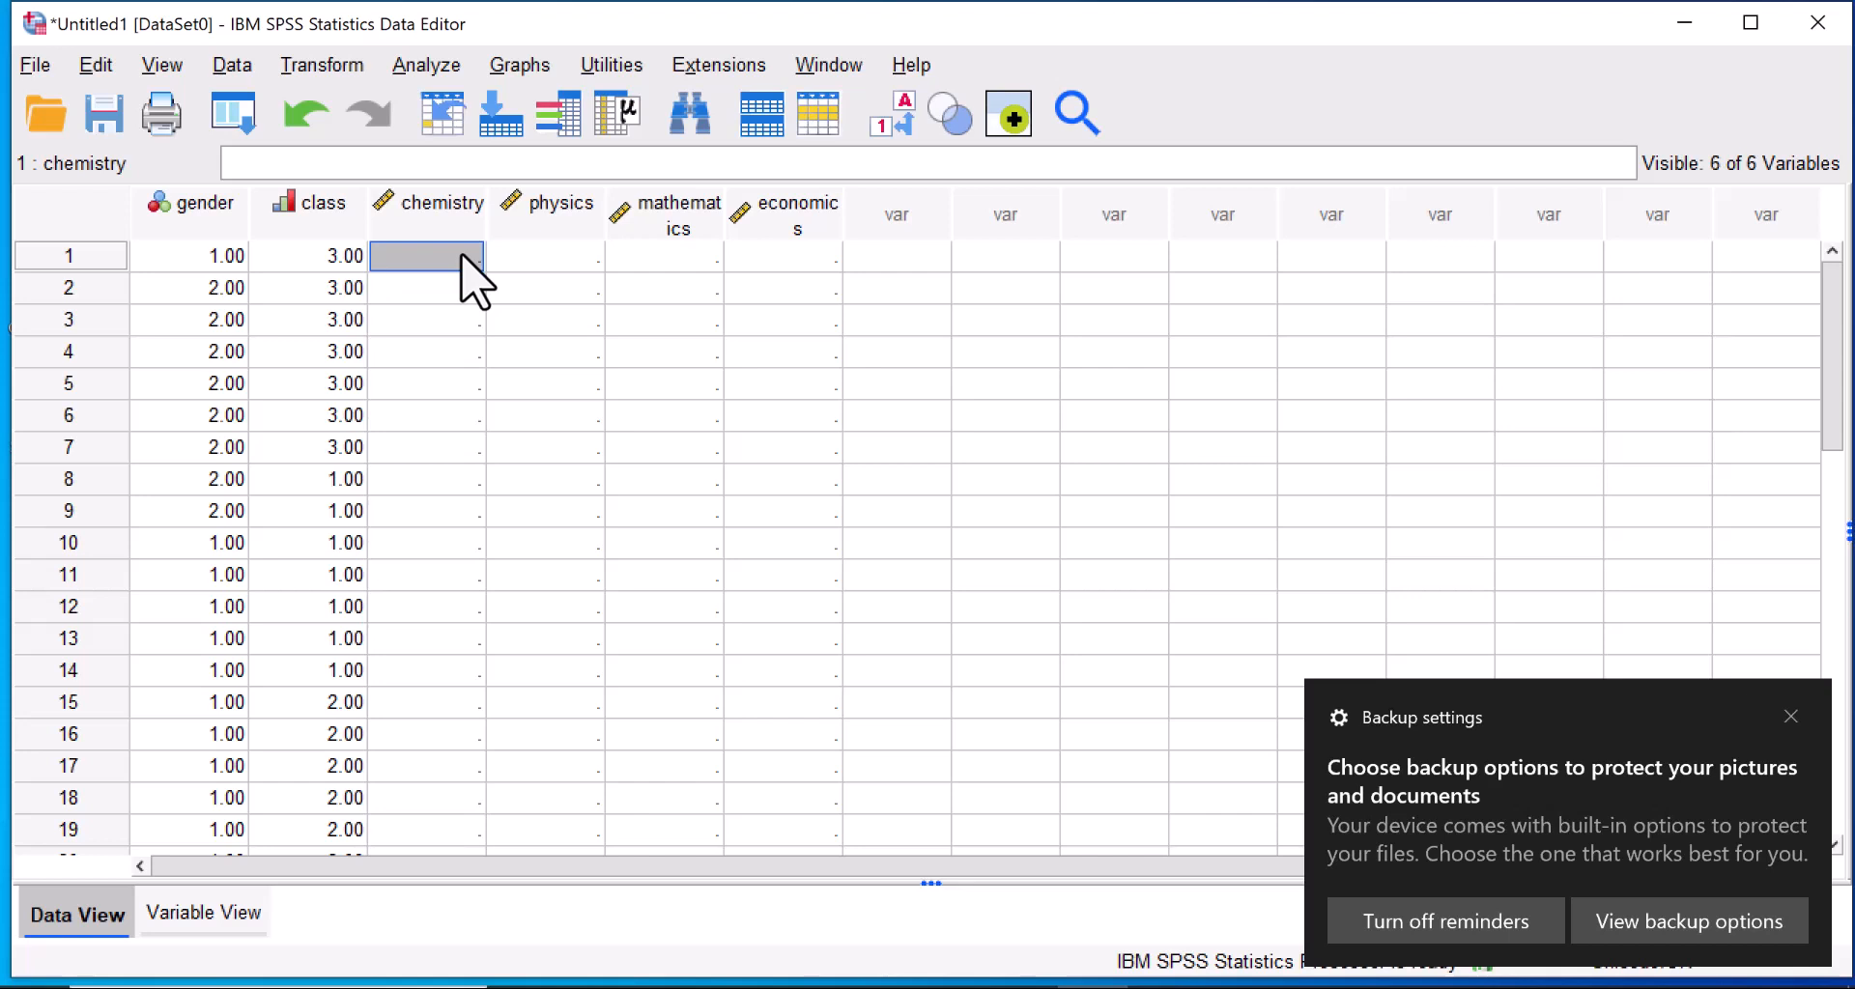
{"action": "type", "text": "78"}
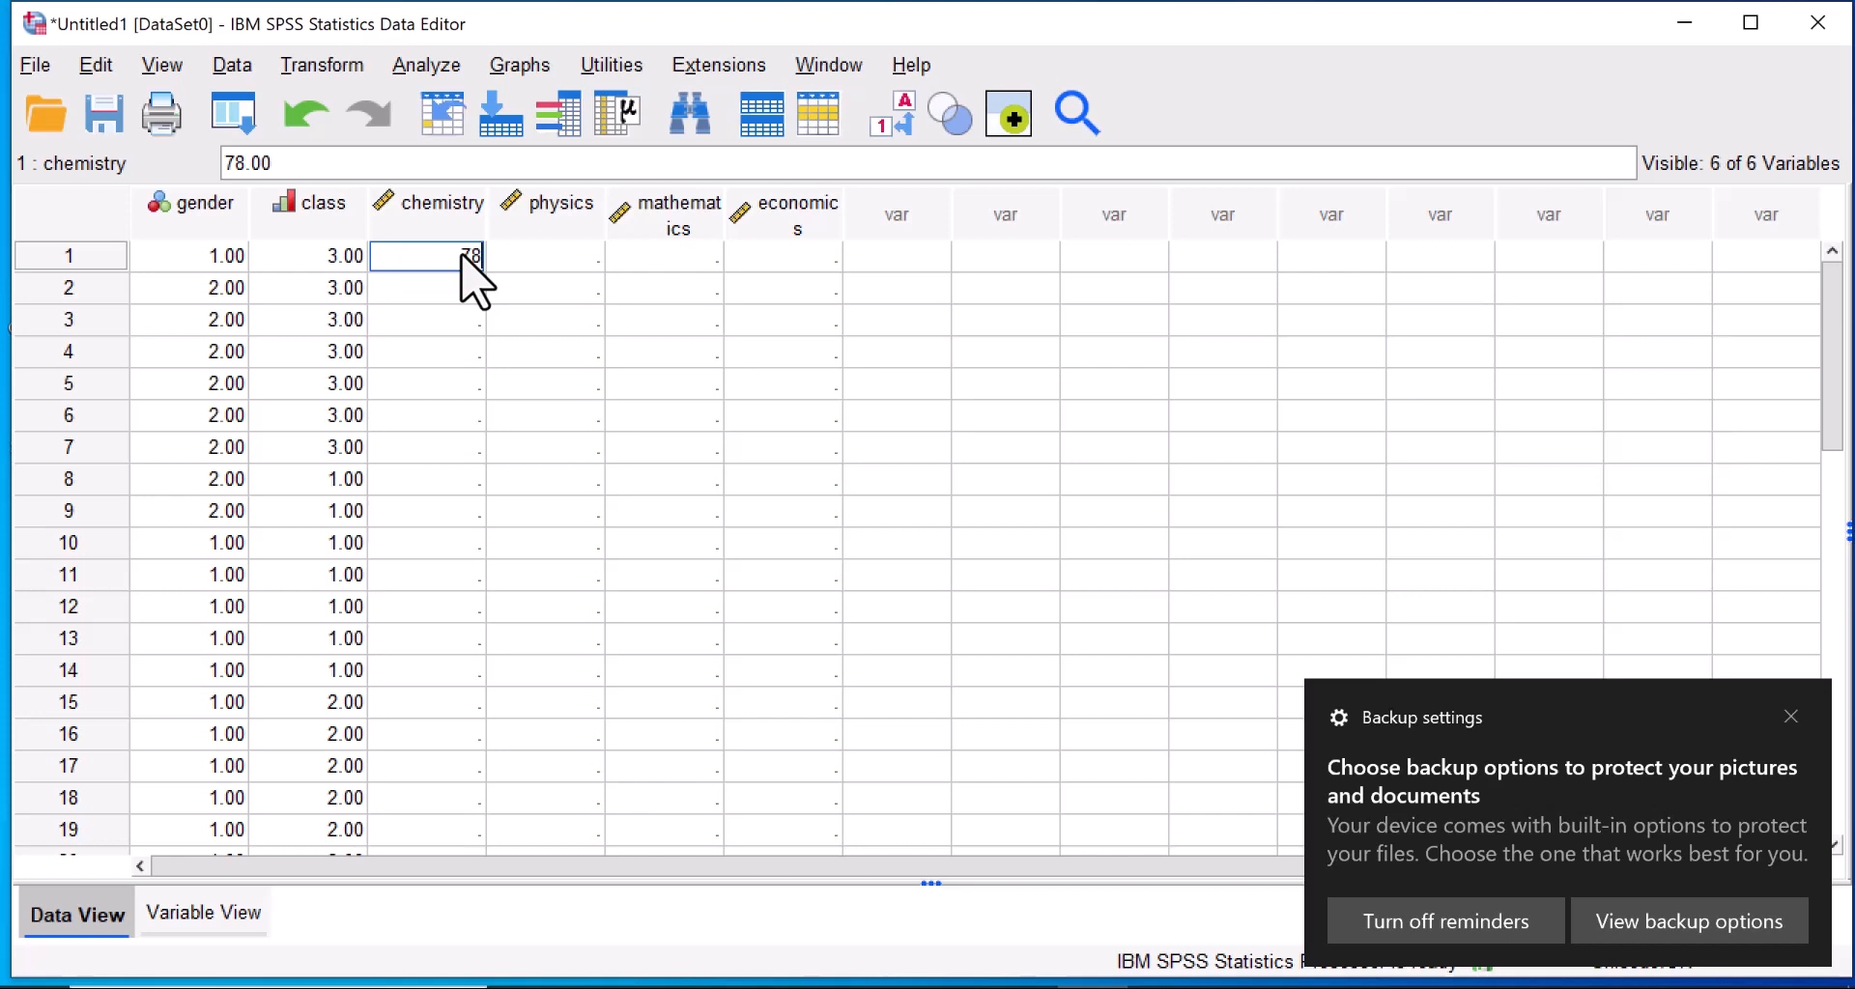
{"action": "key", "text": "Return"}
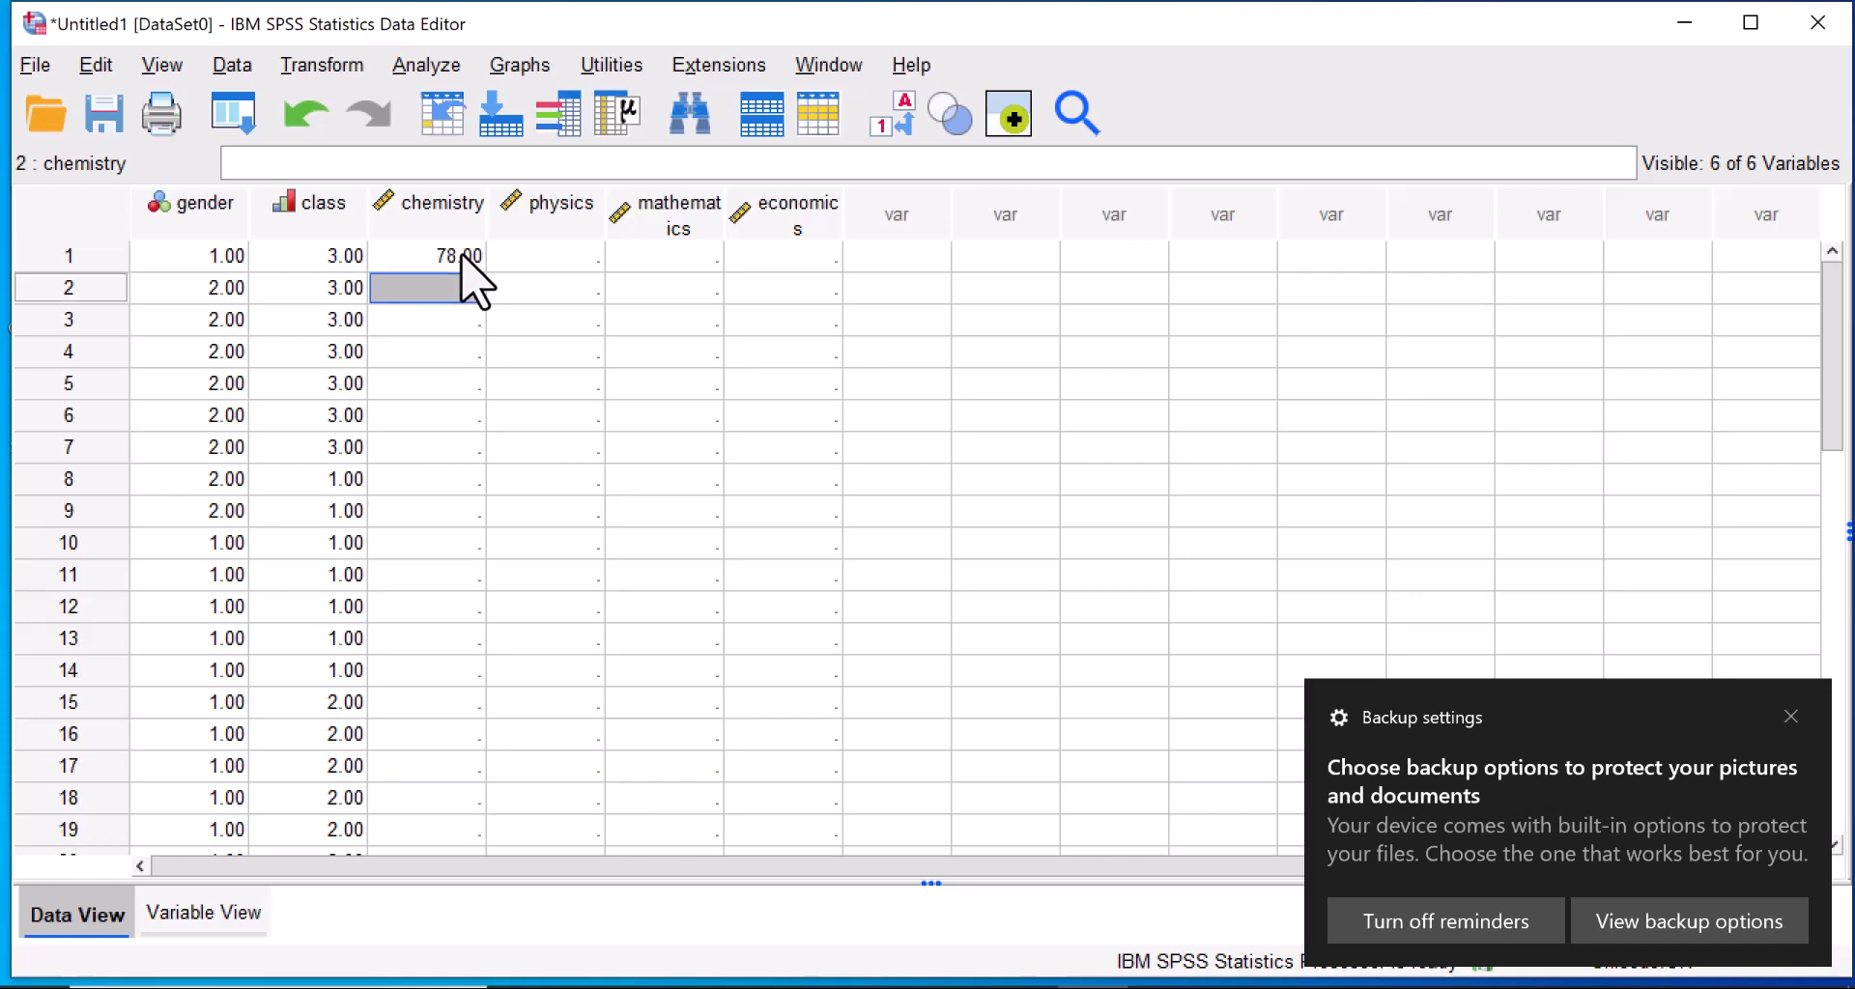
{"action": "type", "text": "54"}
{"action": "key", "text": "Return"}
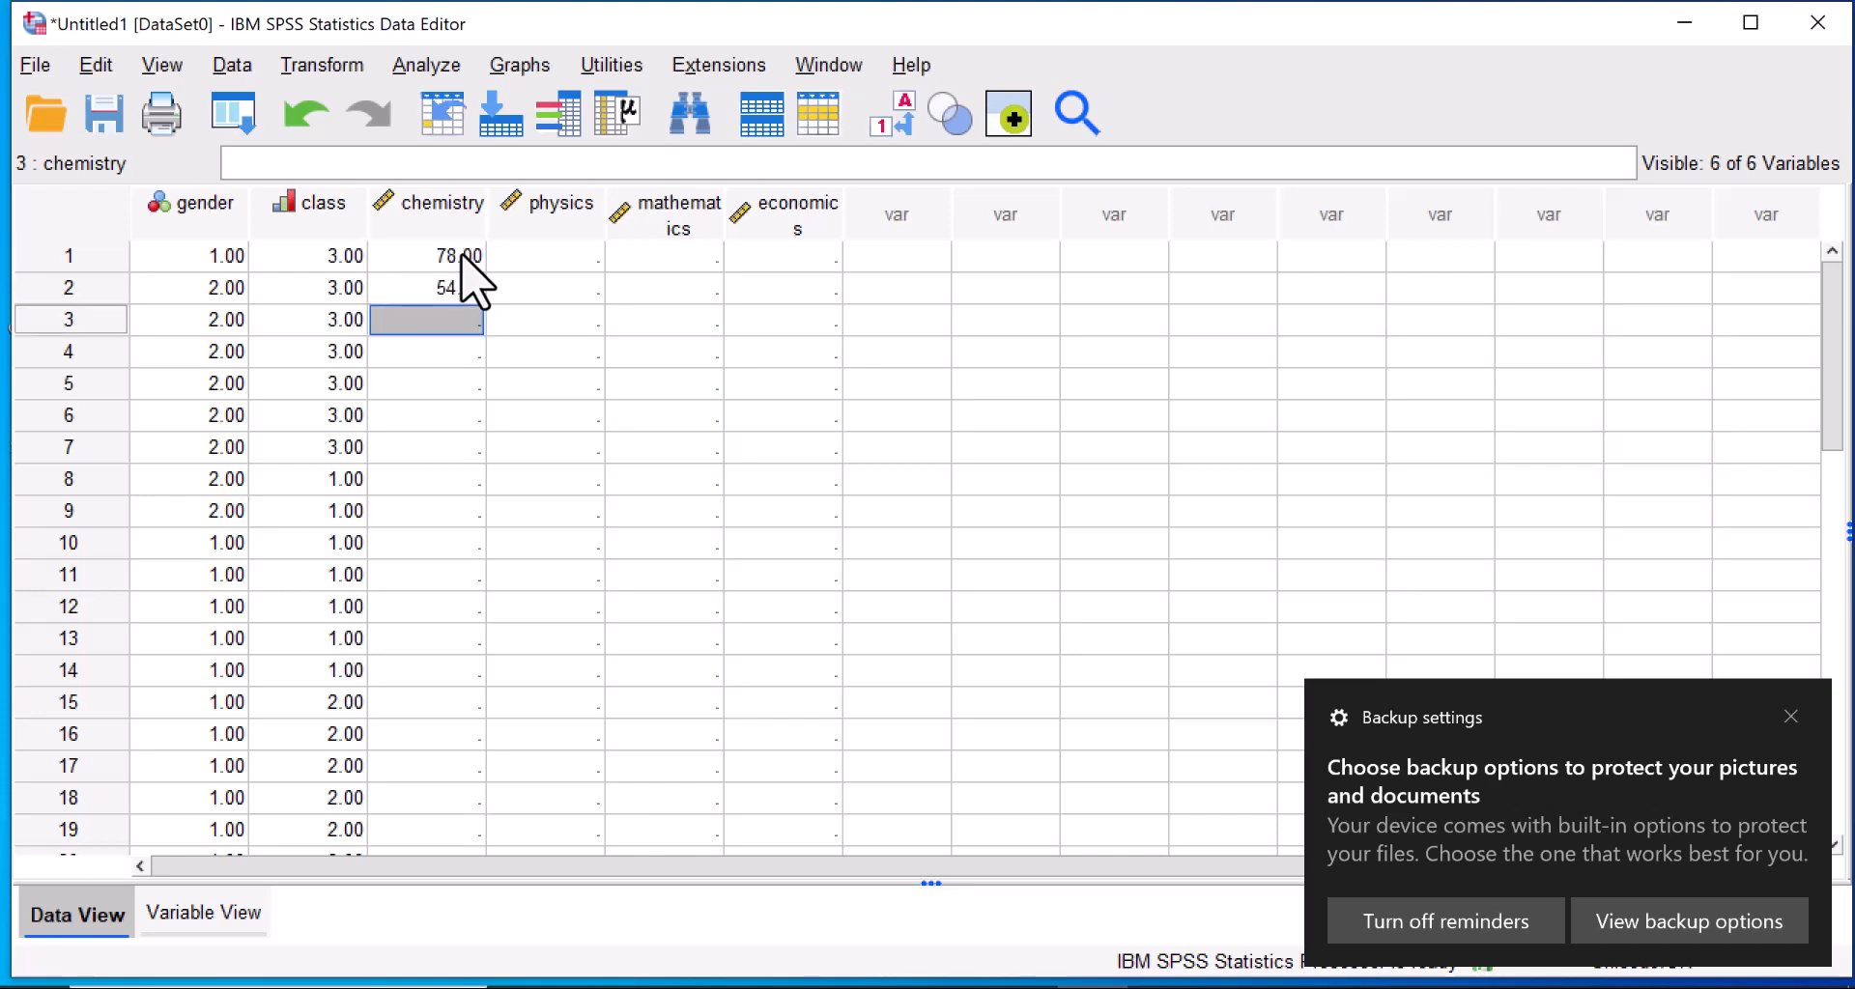
{"action": "type", "text": "43"}
{"action": "key", "text": "Return"}
{"action": "type", "text": "67"}
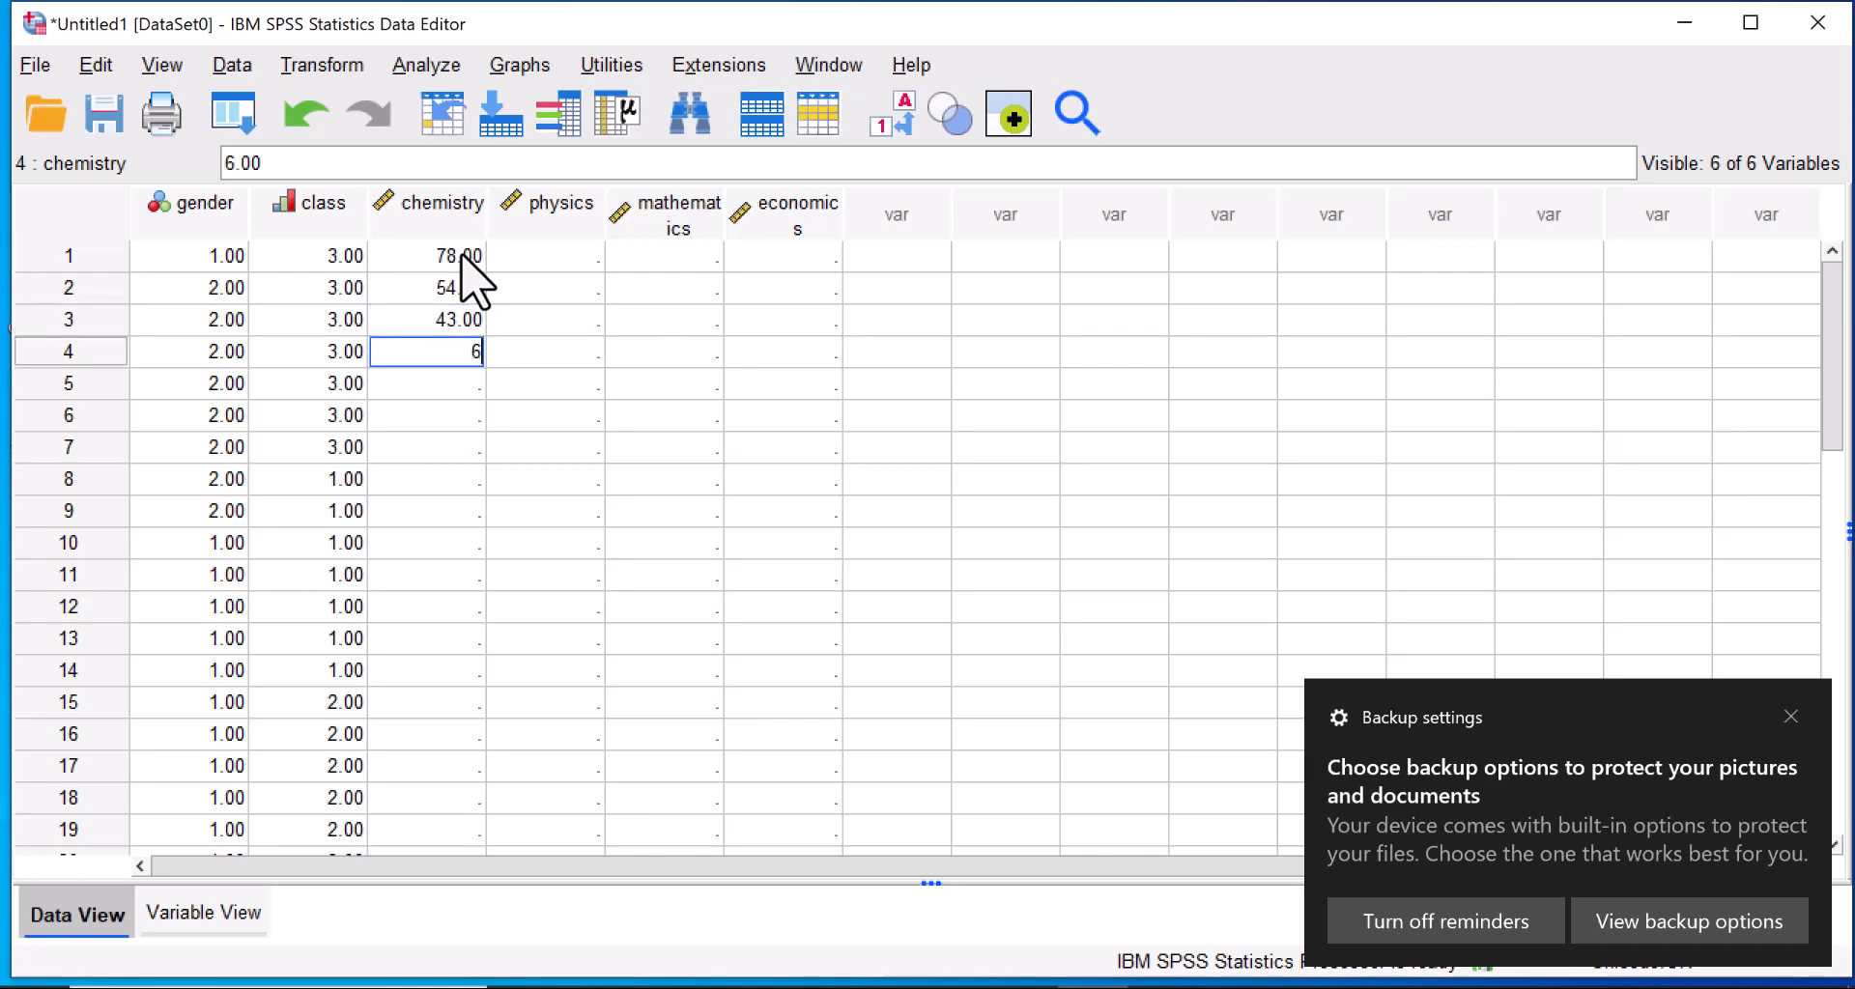
{"action": "key", "text": "Return"}
Enter the chemistry scores 23, 56, 45, 67 and 89 for cases 5 to 9.
{"action": "type", "text": "23"}
{"action": "key", "text": "Return"}
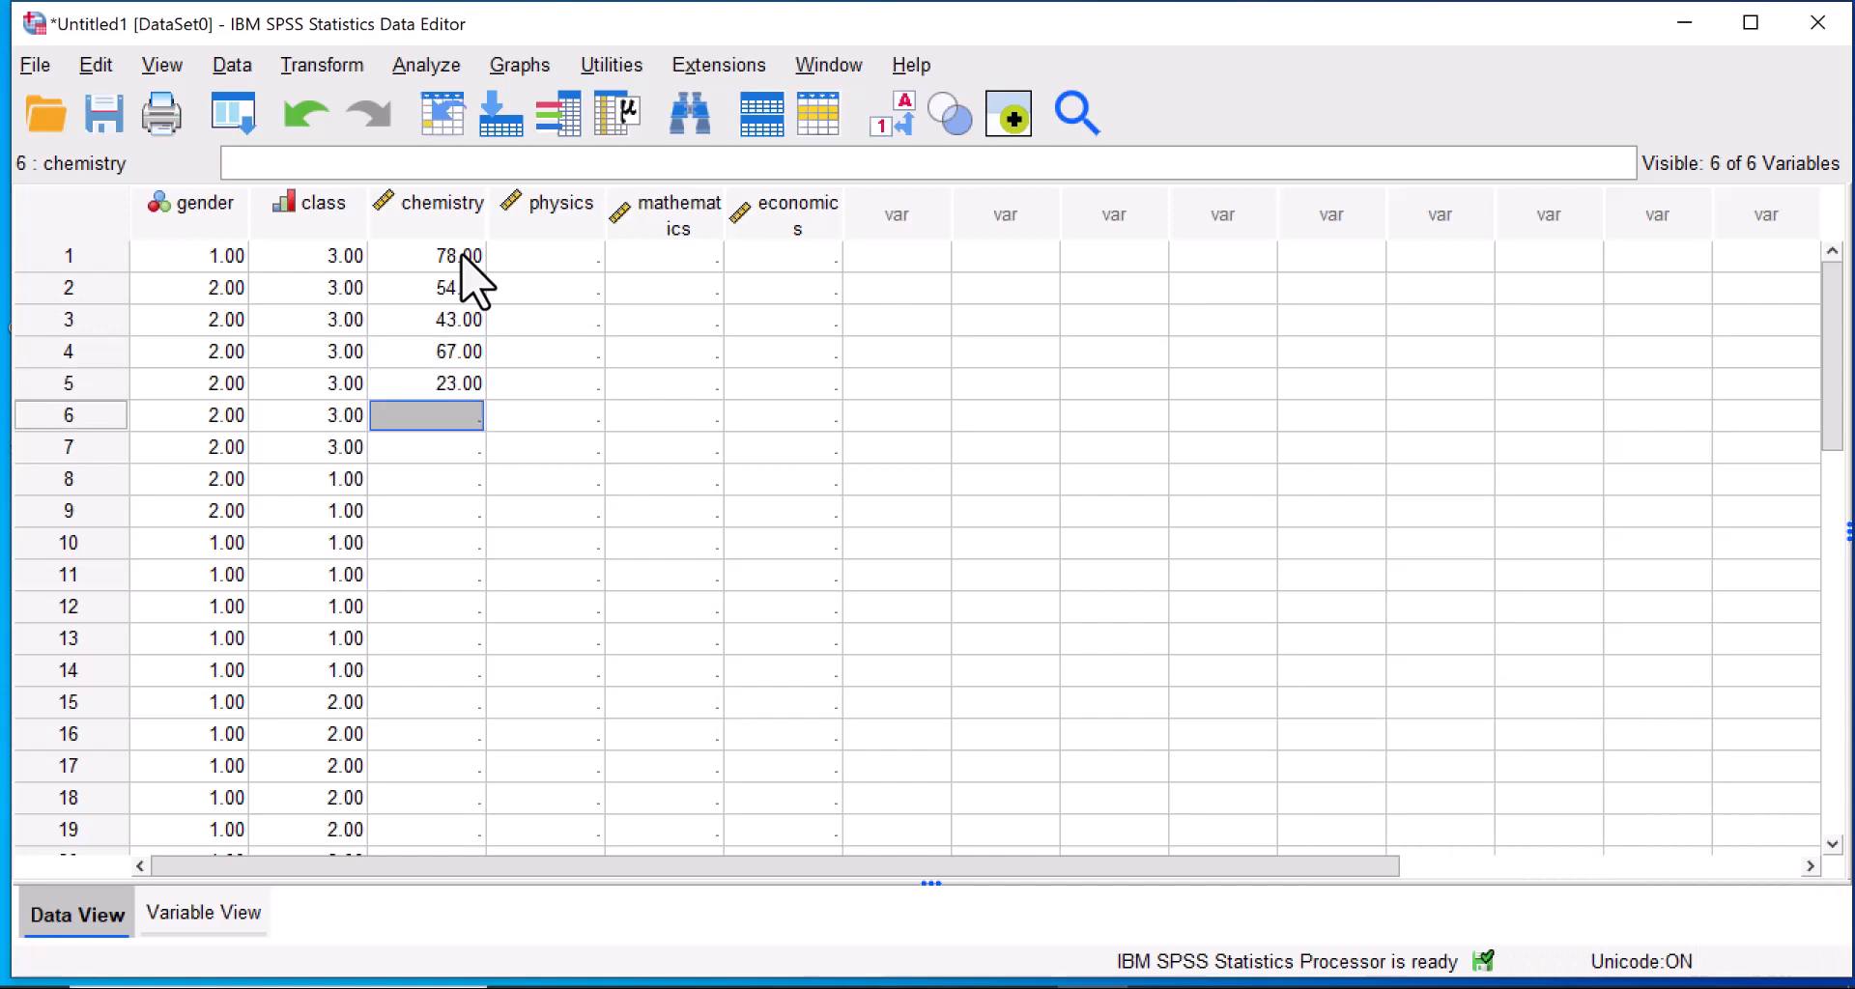
{"action": "type", "text": "56"}
{"action": "key", "text": "Return"}
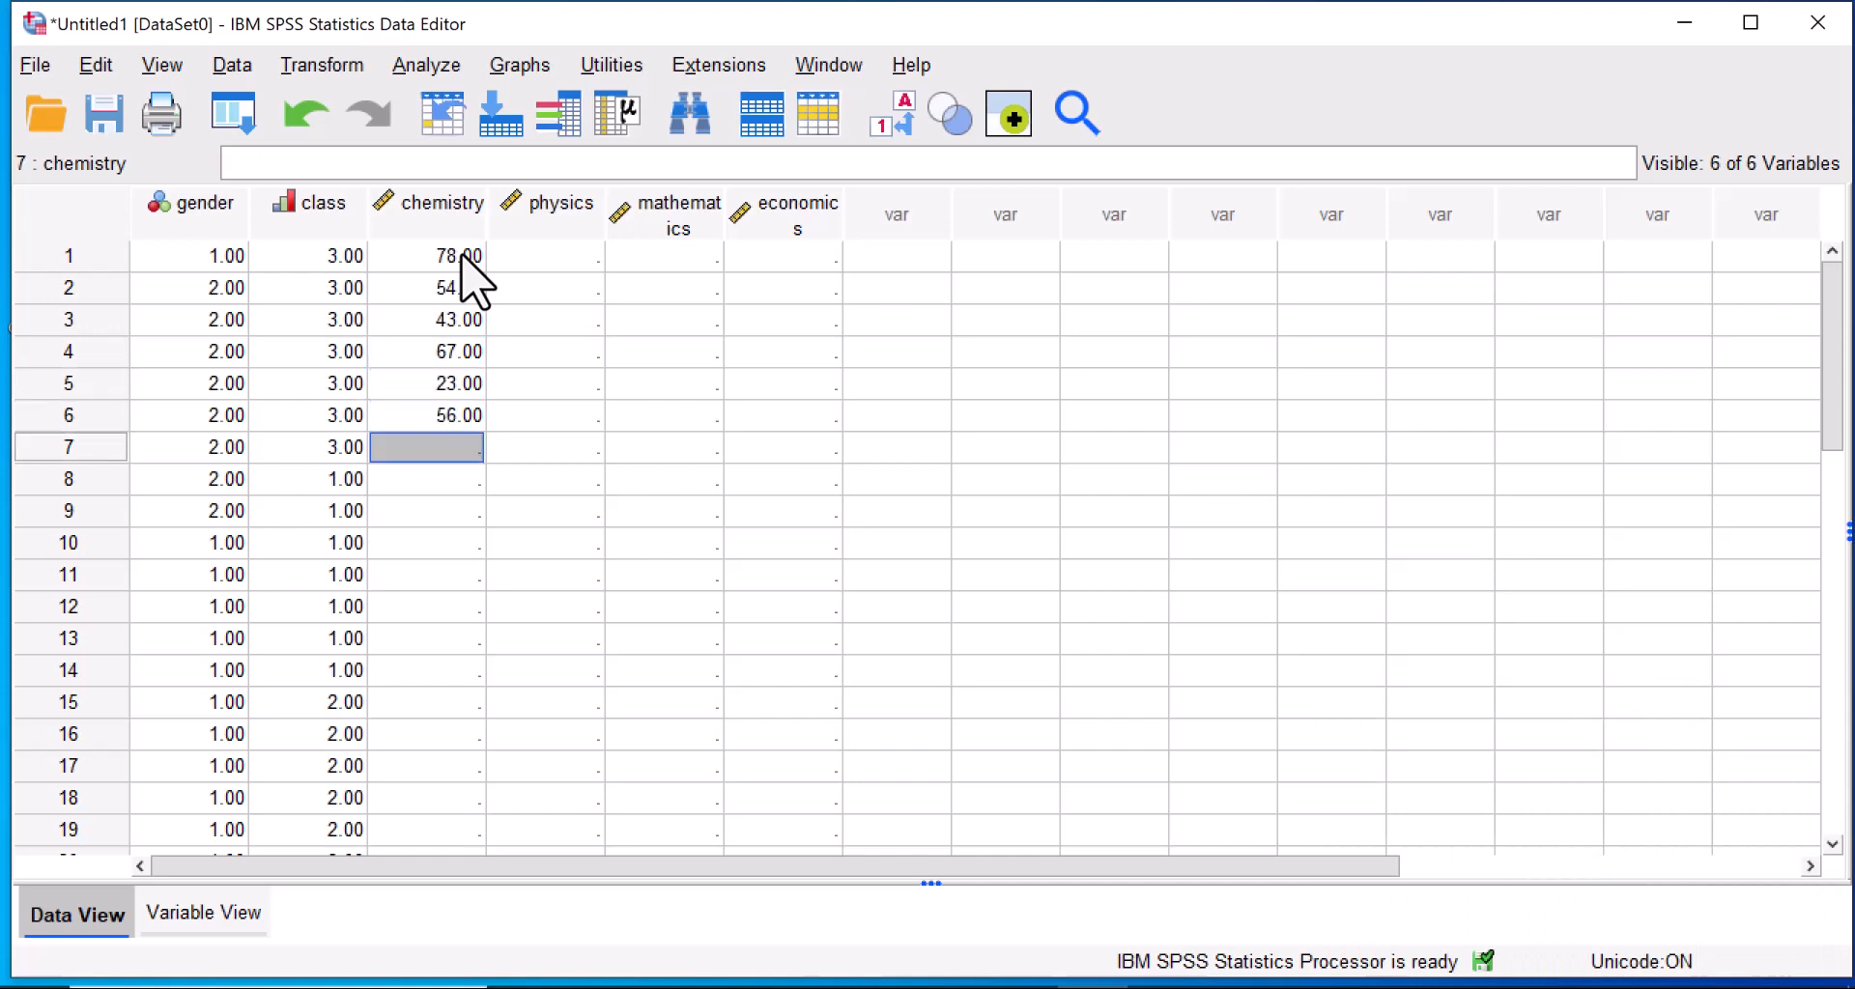
{"action": "type", "text": "45"}
{"action": "key", "text": "Return"}
{"action": "type", "text": "67"}
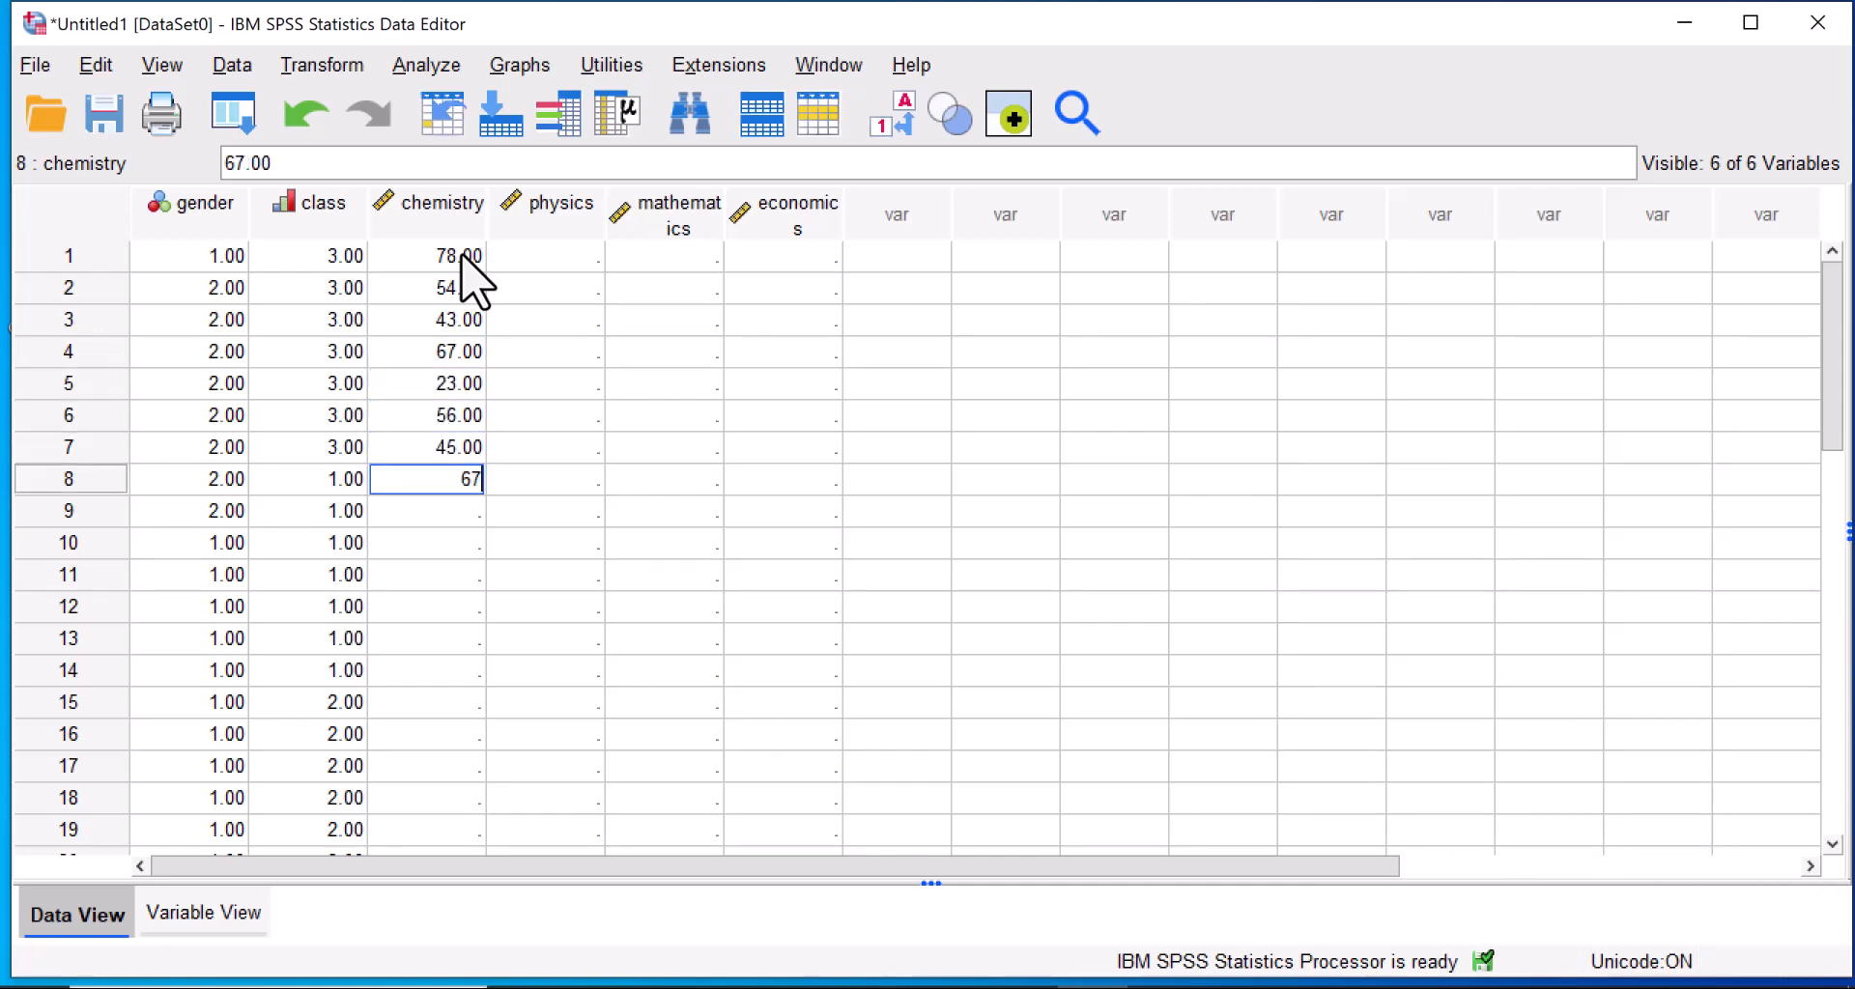
{"action": "key", "text": "Return"}
{"action": "type", "text": "89"}
{"action": "key", "text": "Return"}
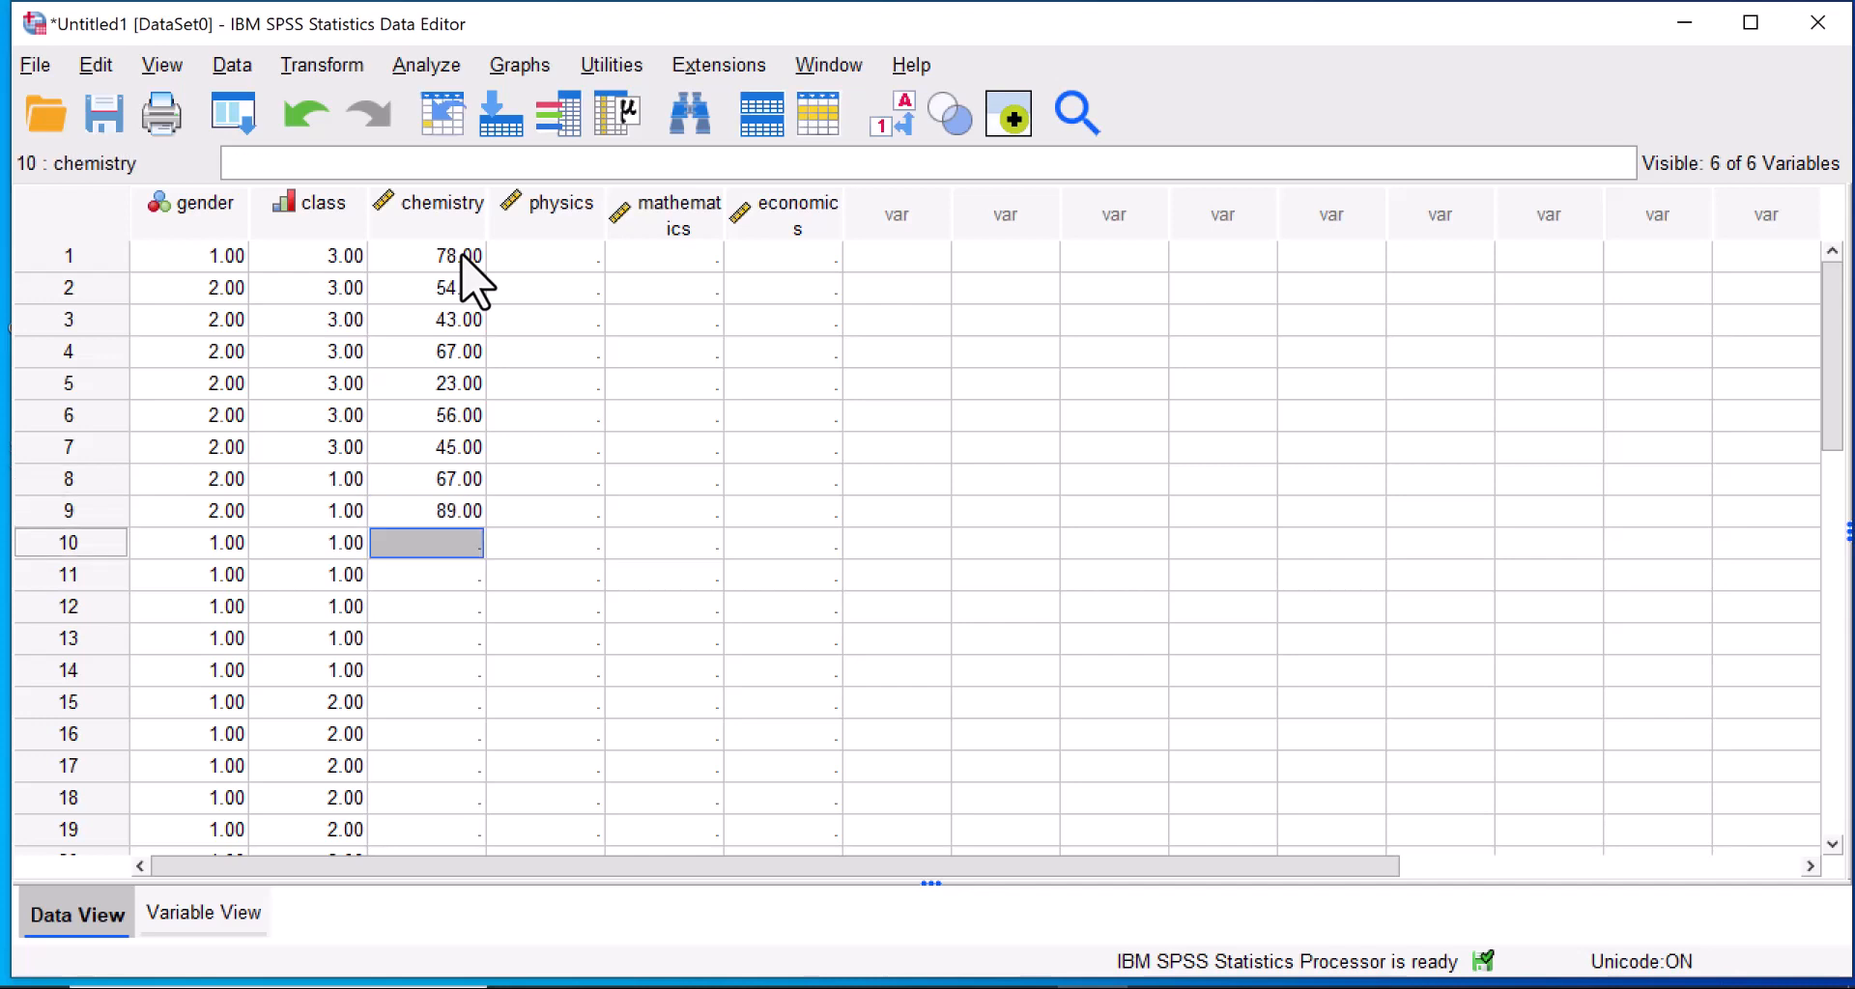
Enter the chemistry scores 32, 44, 56, 77 and 88 for cases 10 to 14.
{"action": "type", "text": "32"}
{"action": "key", "text": "Return"}
{"action": "type", "text": "44"}
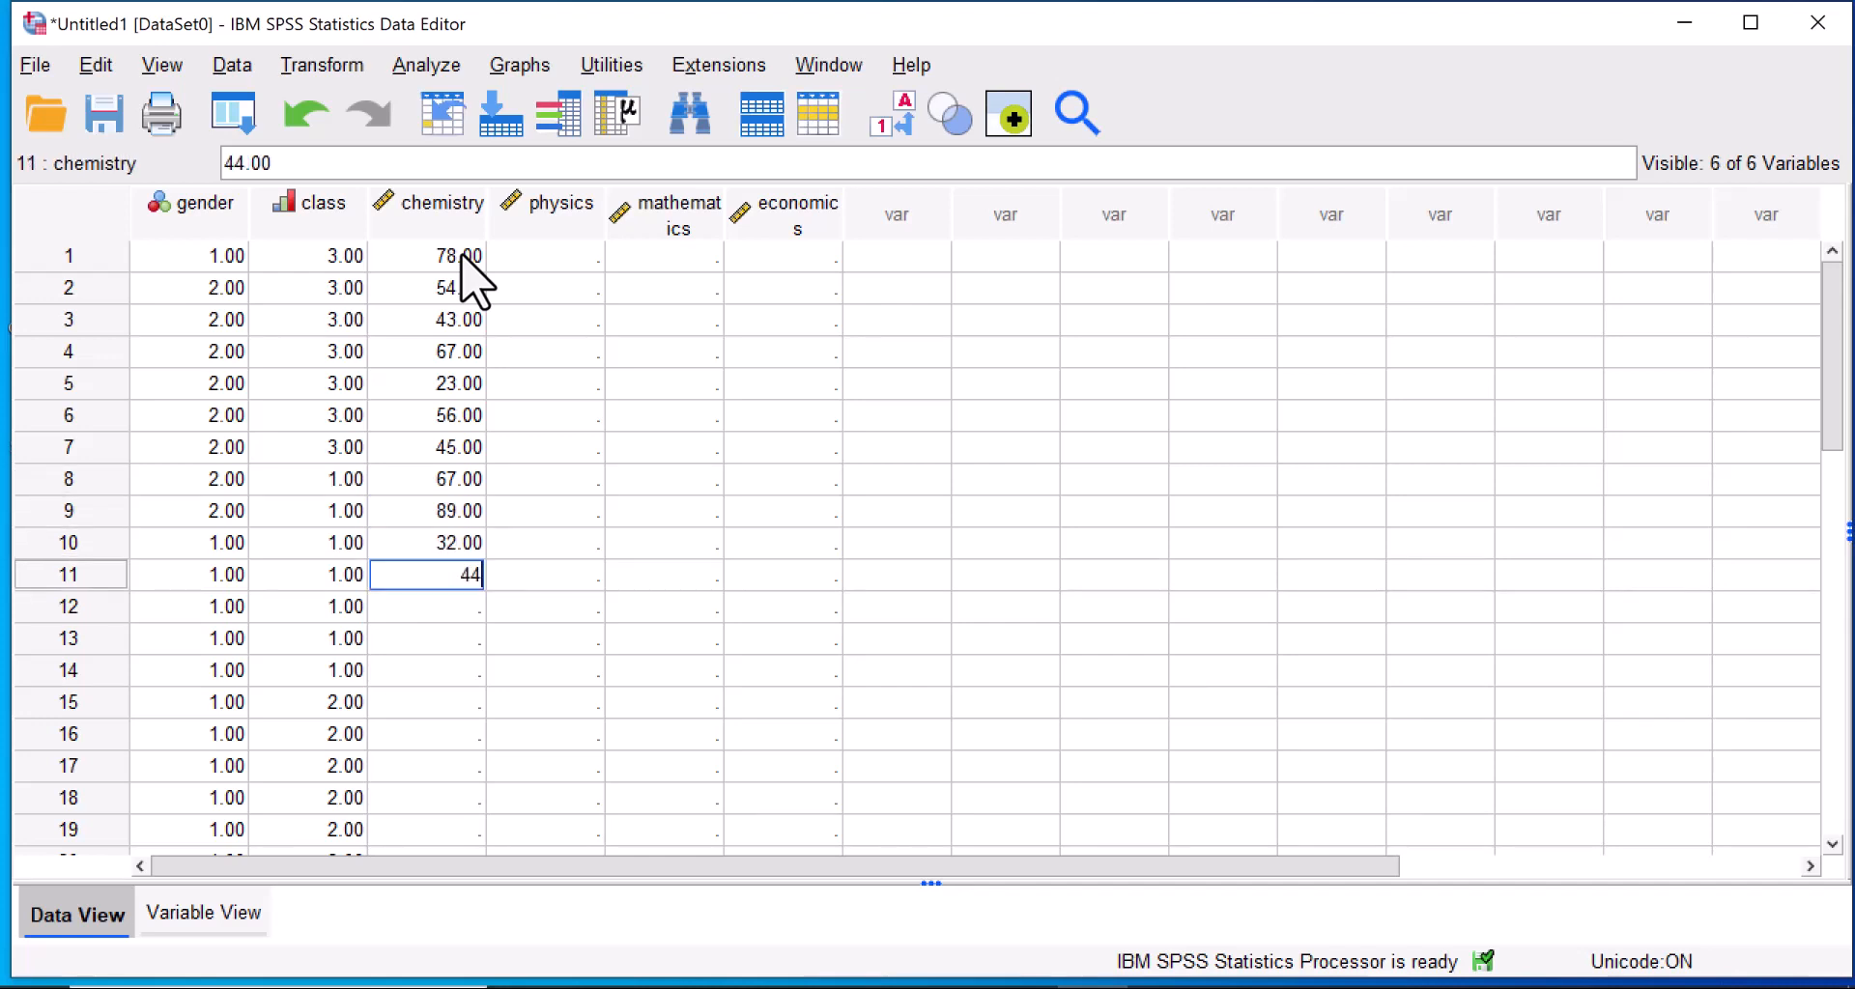
{"action": "key", "text": "Return"}
{"action": "type", "text": "56"}
{"action": "key", "text": "Return"}
{"action": "type", "text": "77"}
{"action": "key", "text": "Return"}
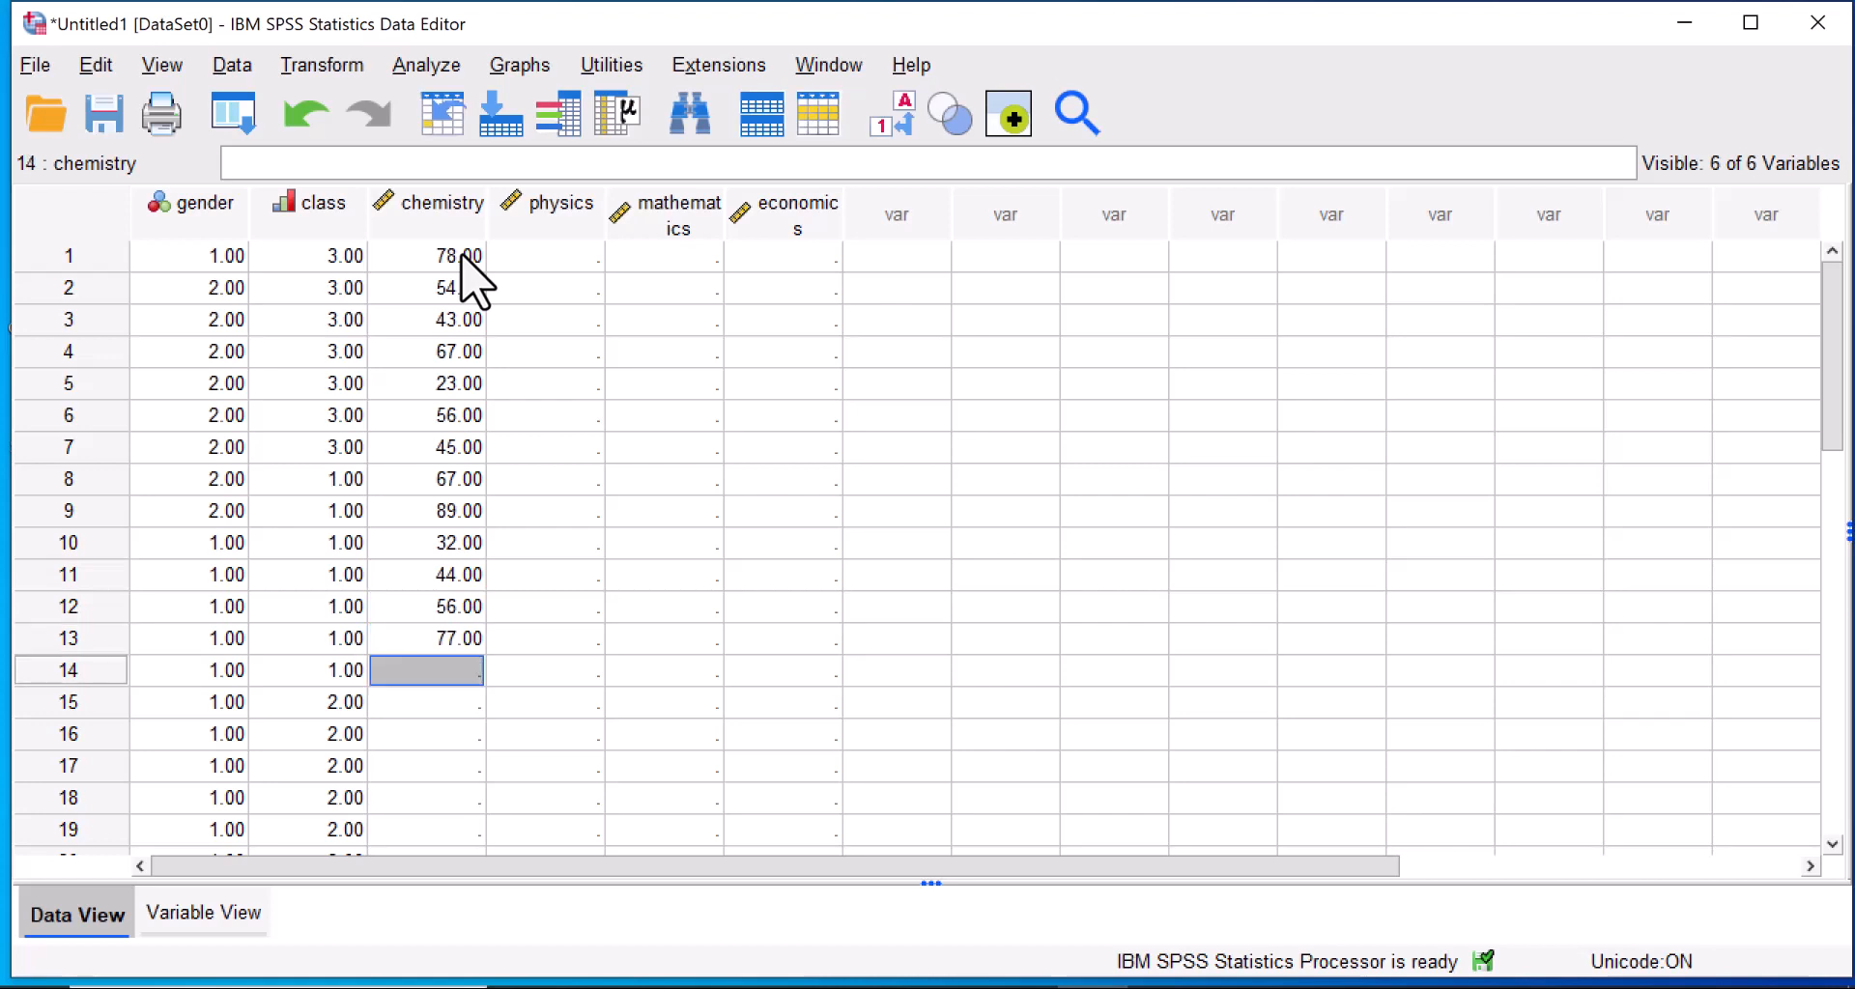
{"action": "type", "text": "88"}
{"action": "key", "text": "Return"}
Enter the chemistry scores 66, 44, 33, 55, 66 and 77 for cases 15 to 20.
{"action": "type", "text": "66"}
{"action": "key", "text": "Return"}
{"action": "type", "text": "44"}
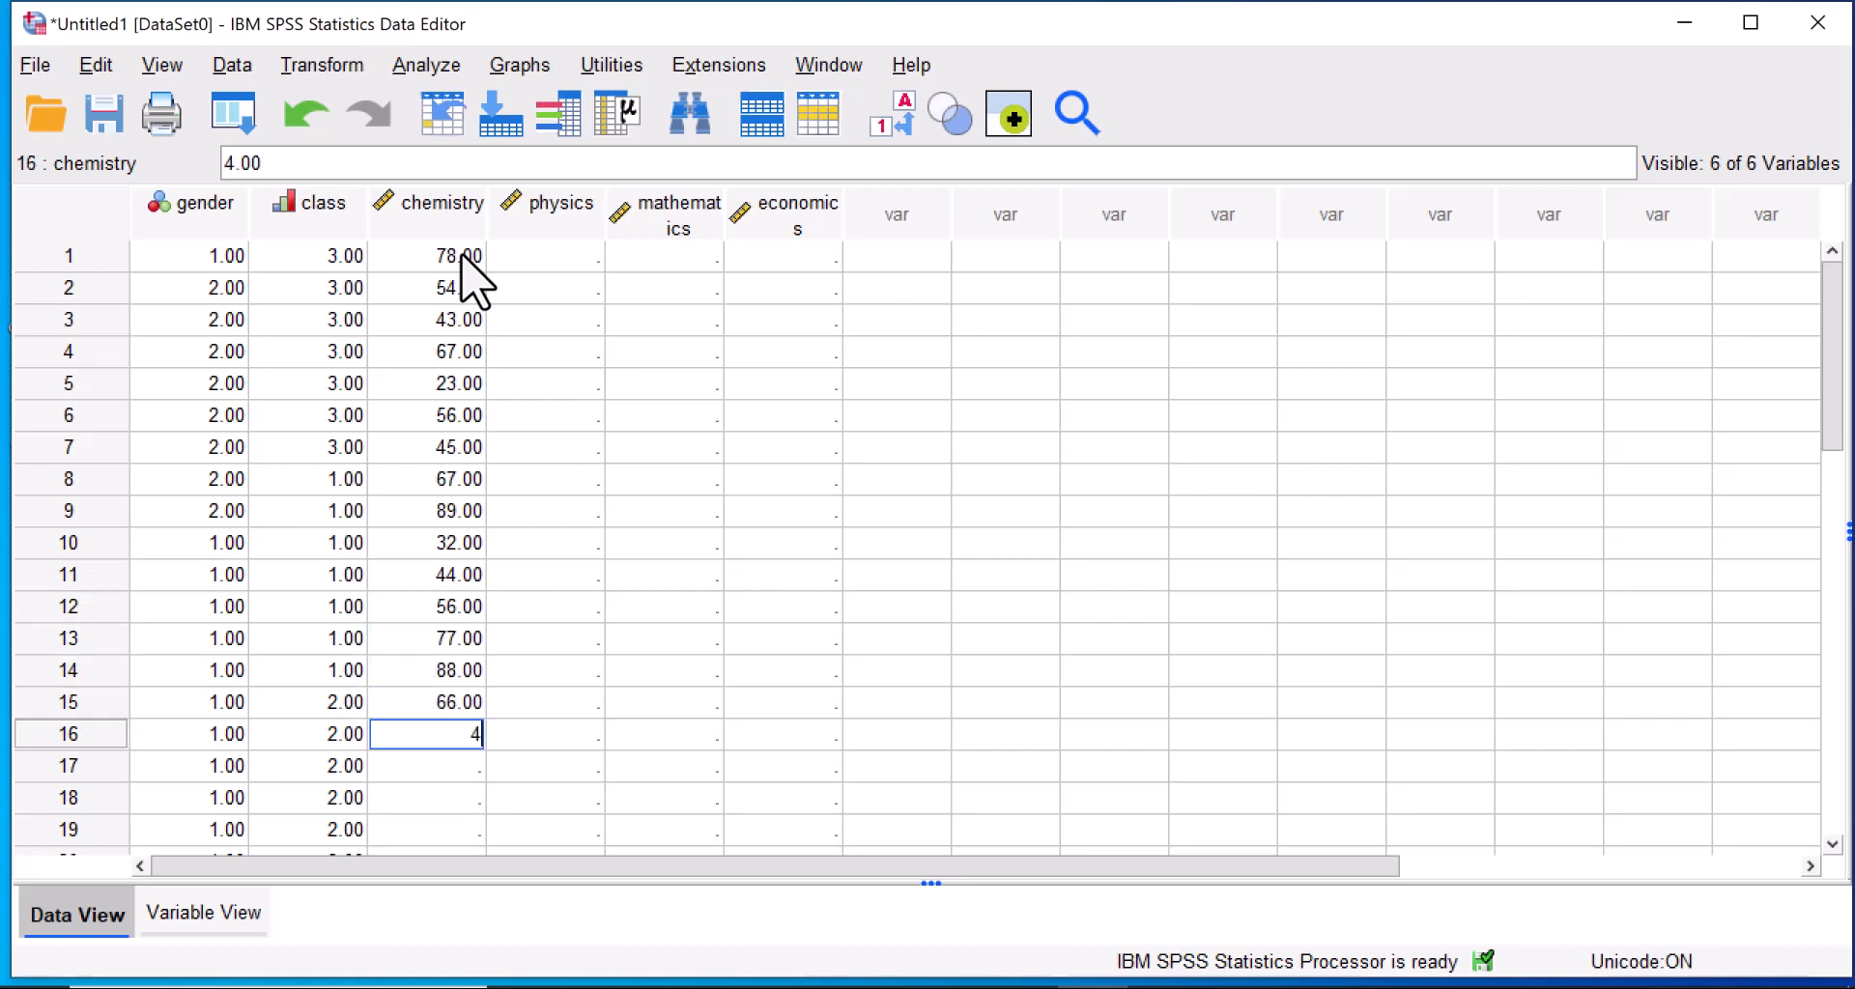
{"action": "key", "text": "Return"}
{"action": "type", "text": "33"}
{"action": "key", "text": "Return"}
{"action": "type", "text": "55"}
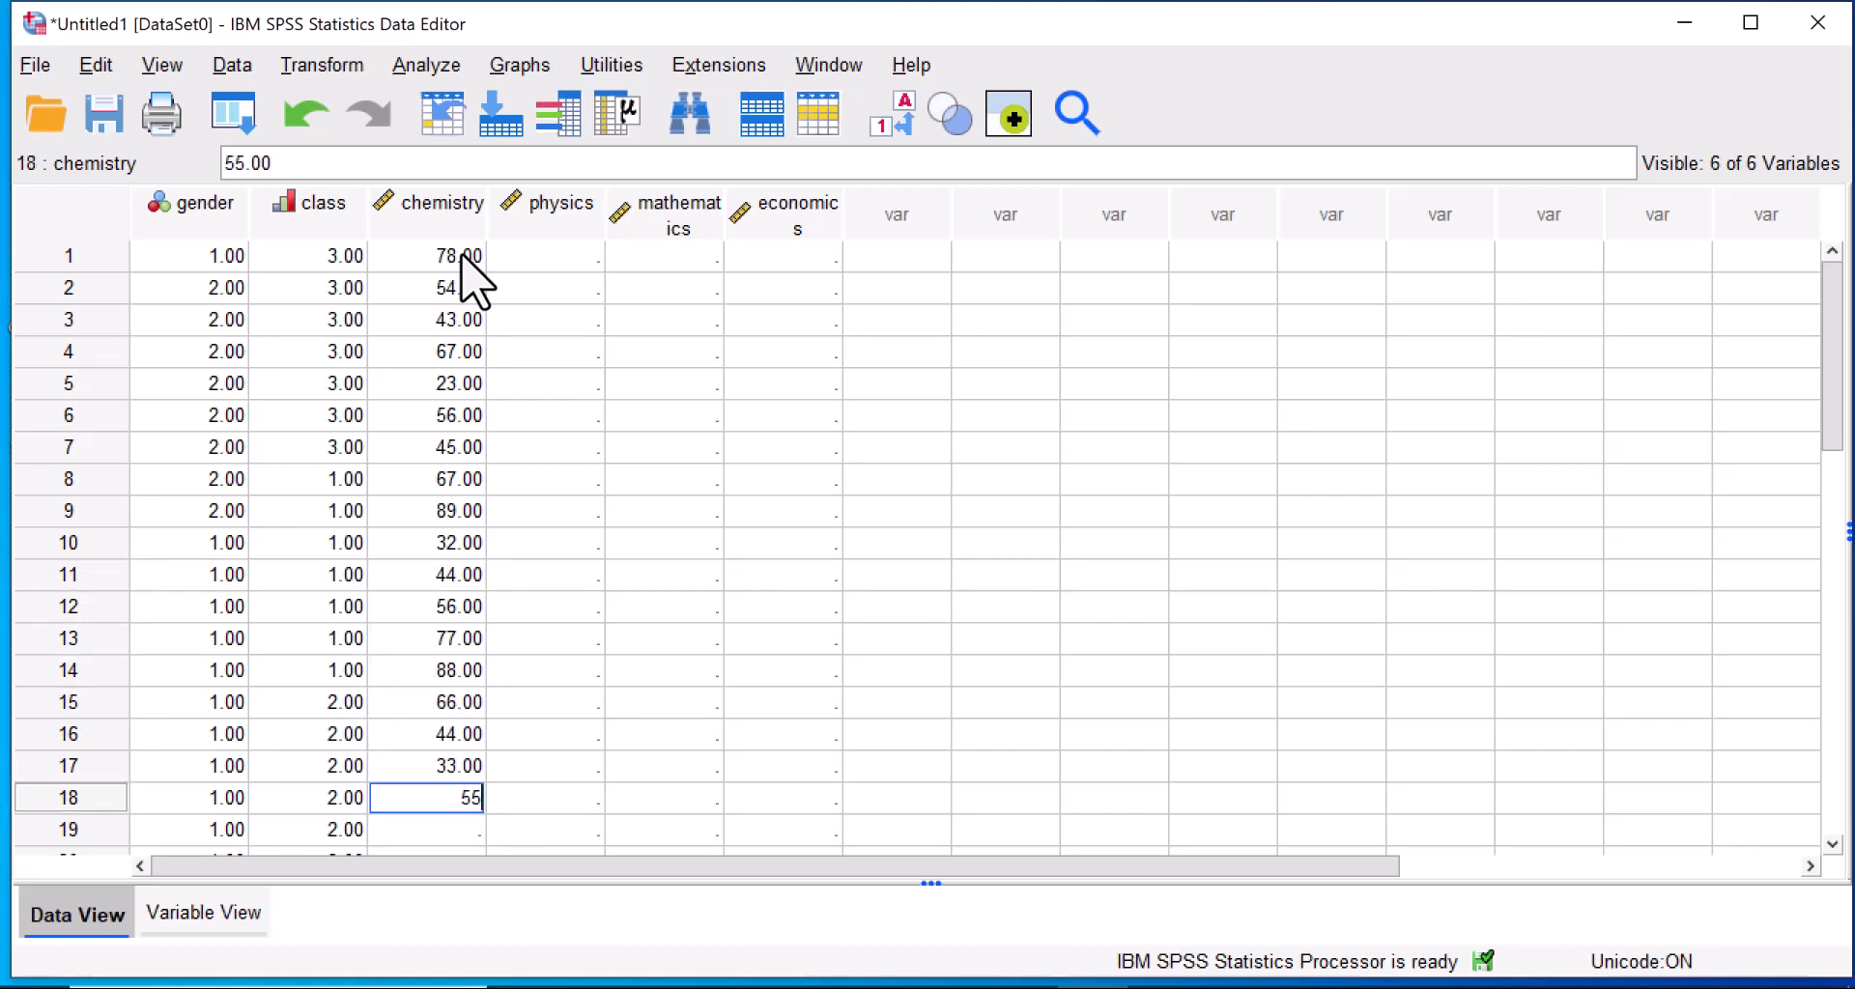
{"action": "key", "text": "Return"}
{"action": "type", "text": "66"}
{"action": "key", "text": "Return"}
{"action": "type", "text": "77"}
{"action": "key", "text": "Return"}
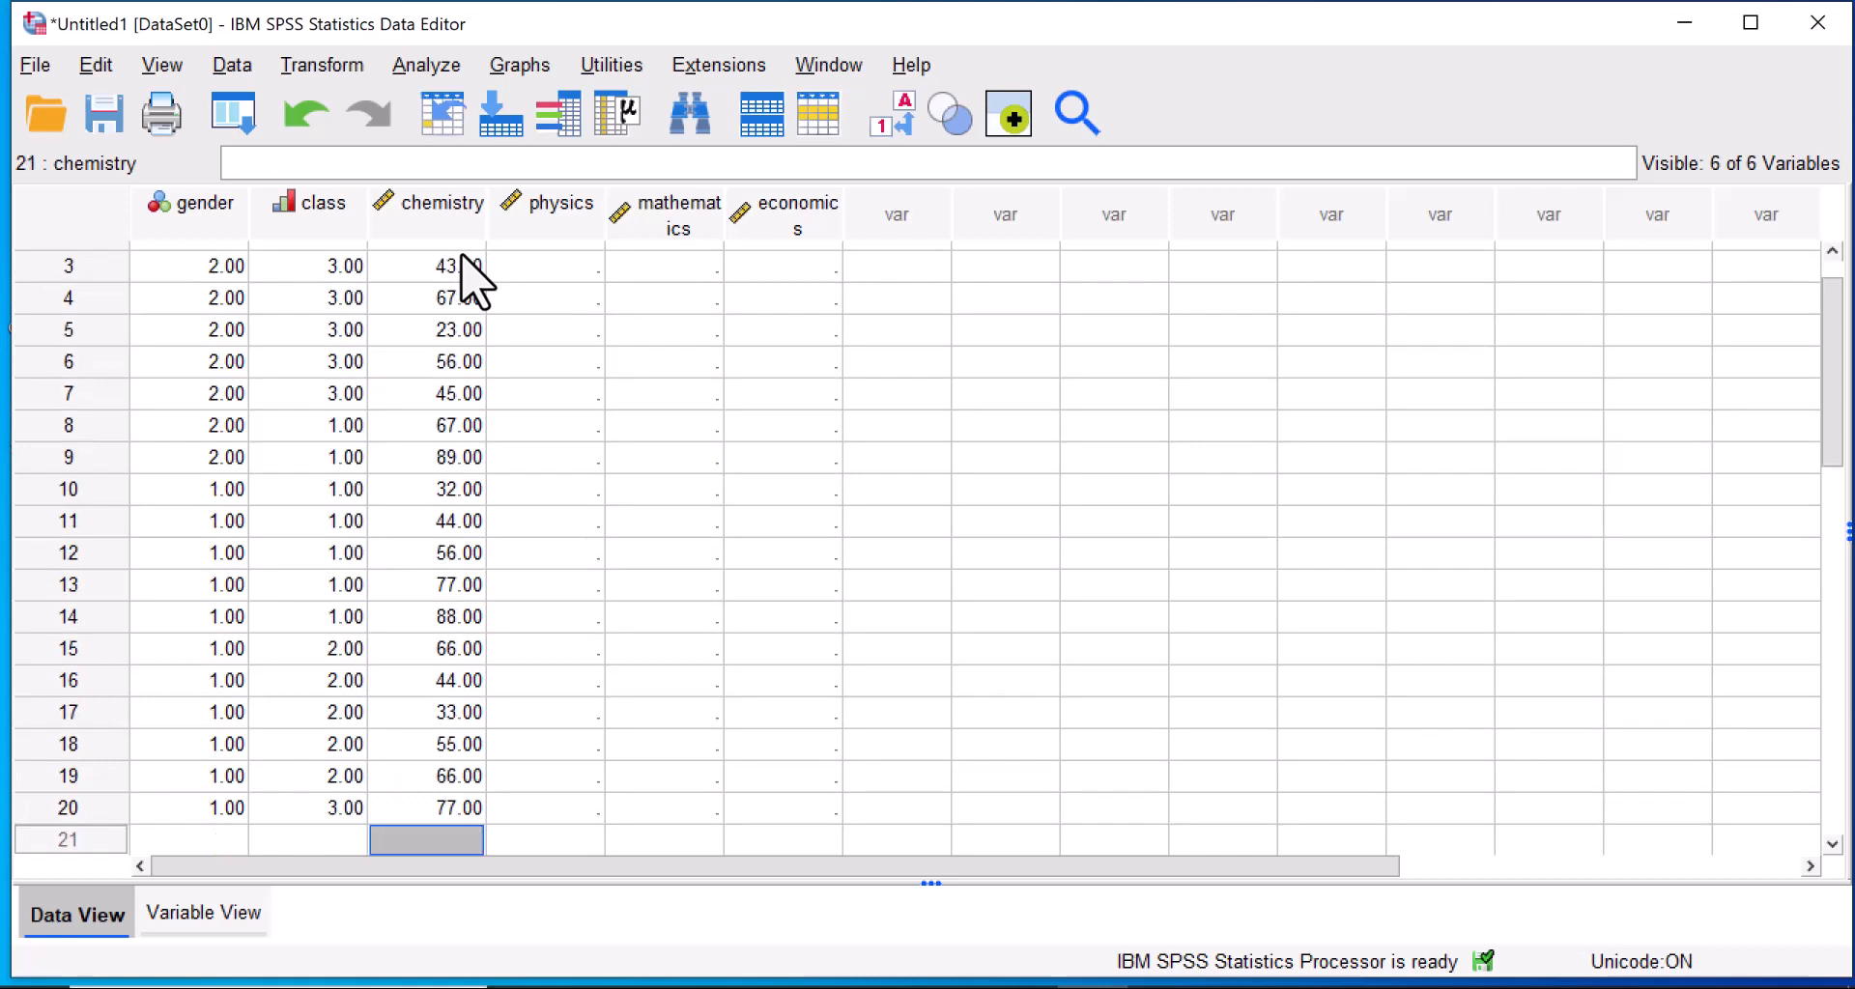
Enter the physics scores 43, 33, 44, 55 and 66 for cases 20 up to 16, working upward.
{"action": "key", "text": "Right"}
{"action": "key", "text": "Up"}
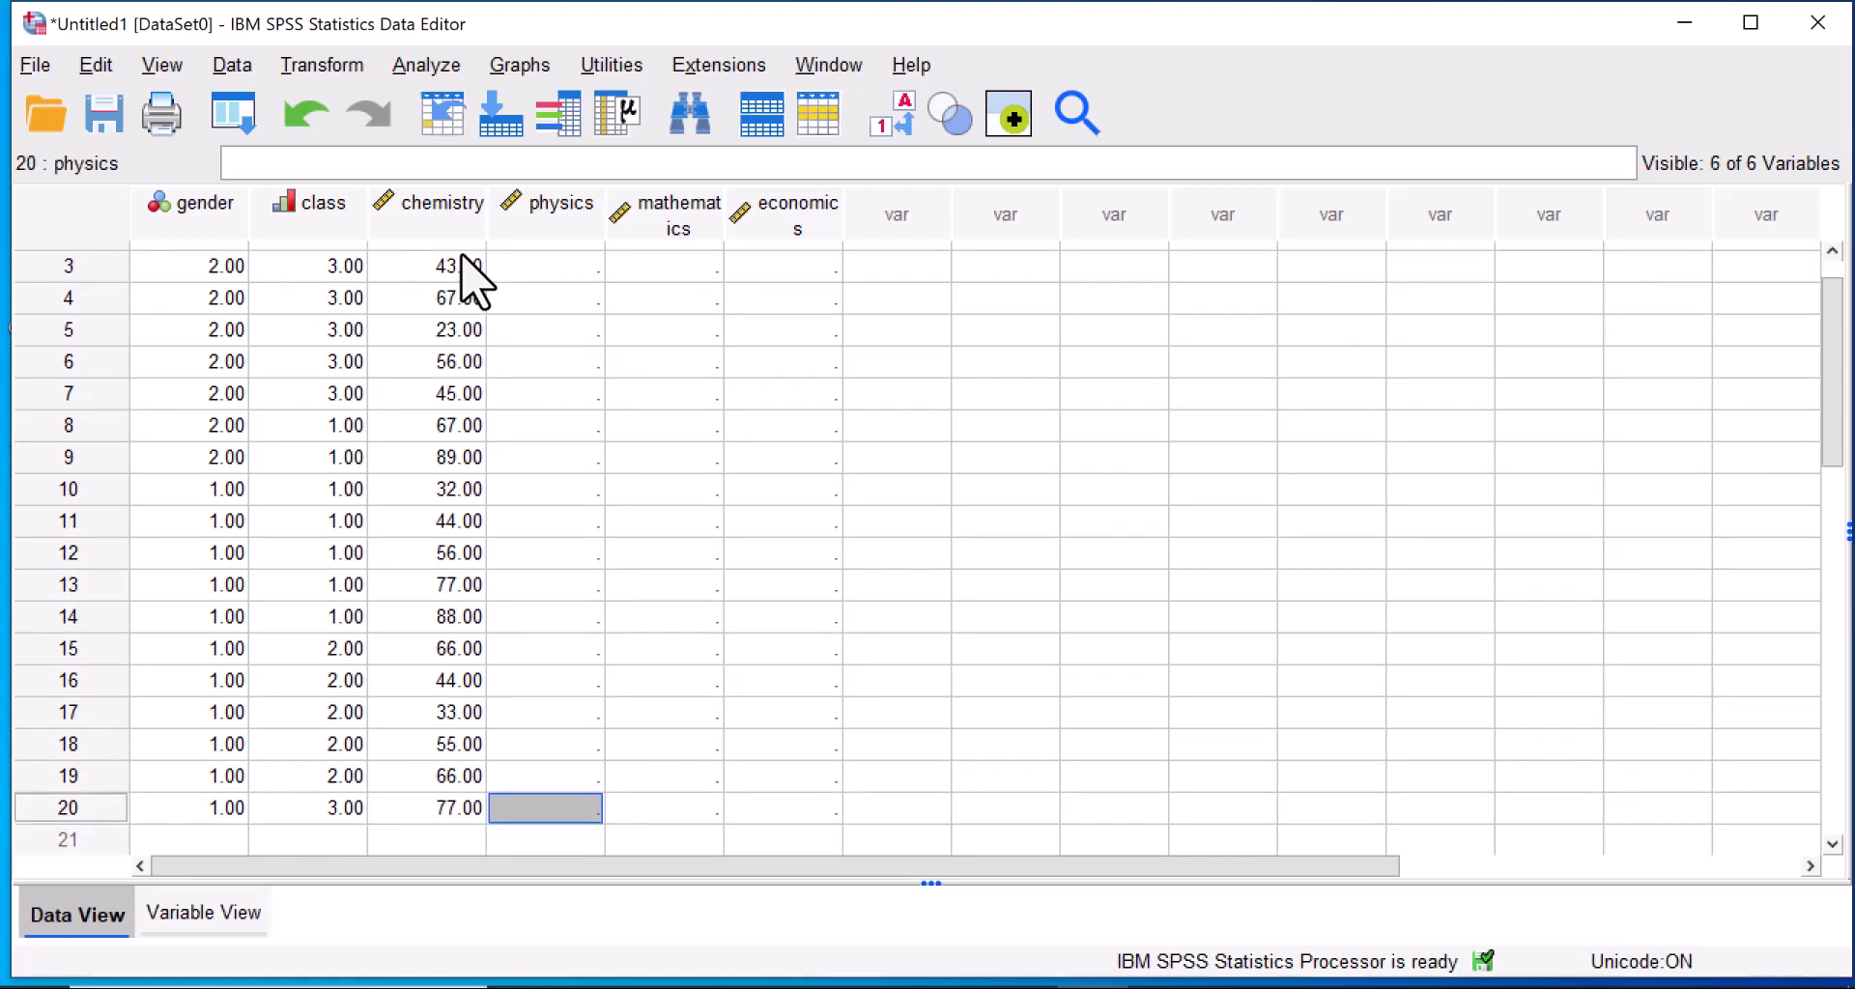
{"action": "type", "text": "43"}
{"action": "key", "text": "Up"}
{"action": "type", "text": "33"}
{"action": "key", "text": "Up"}
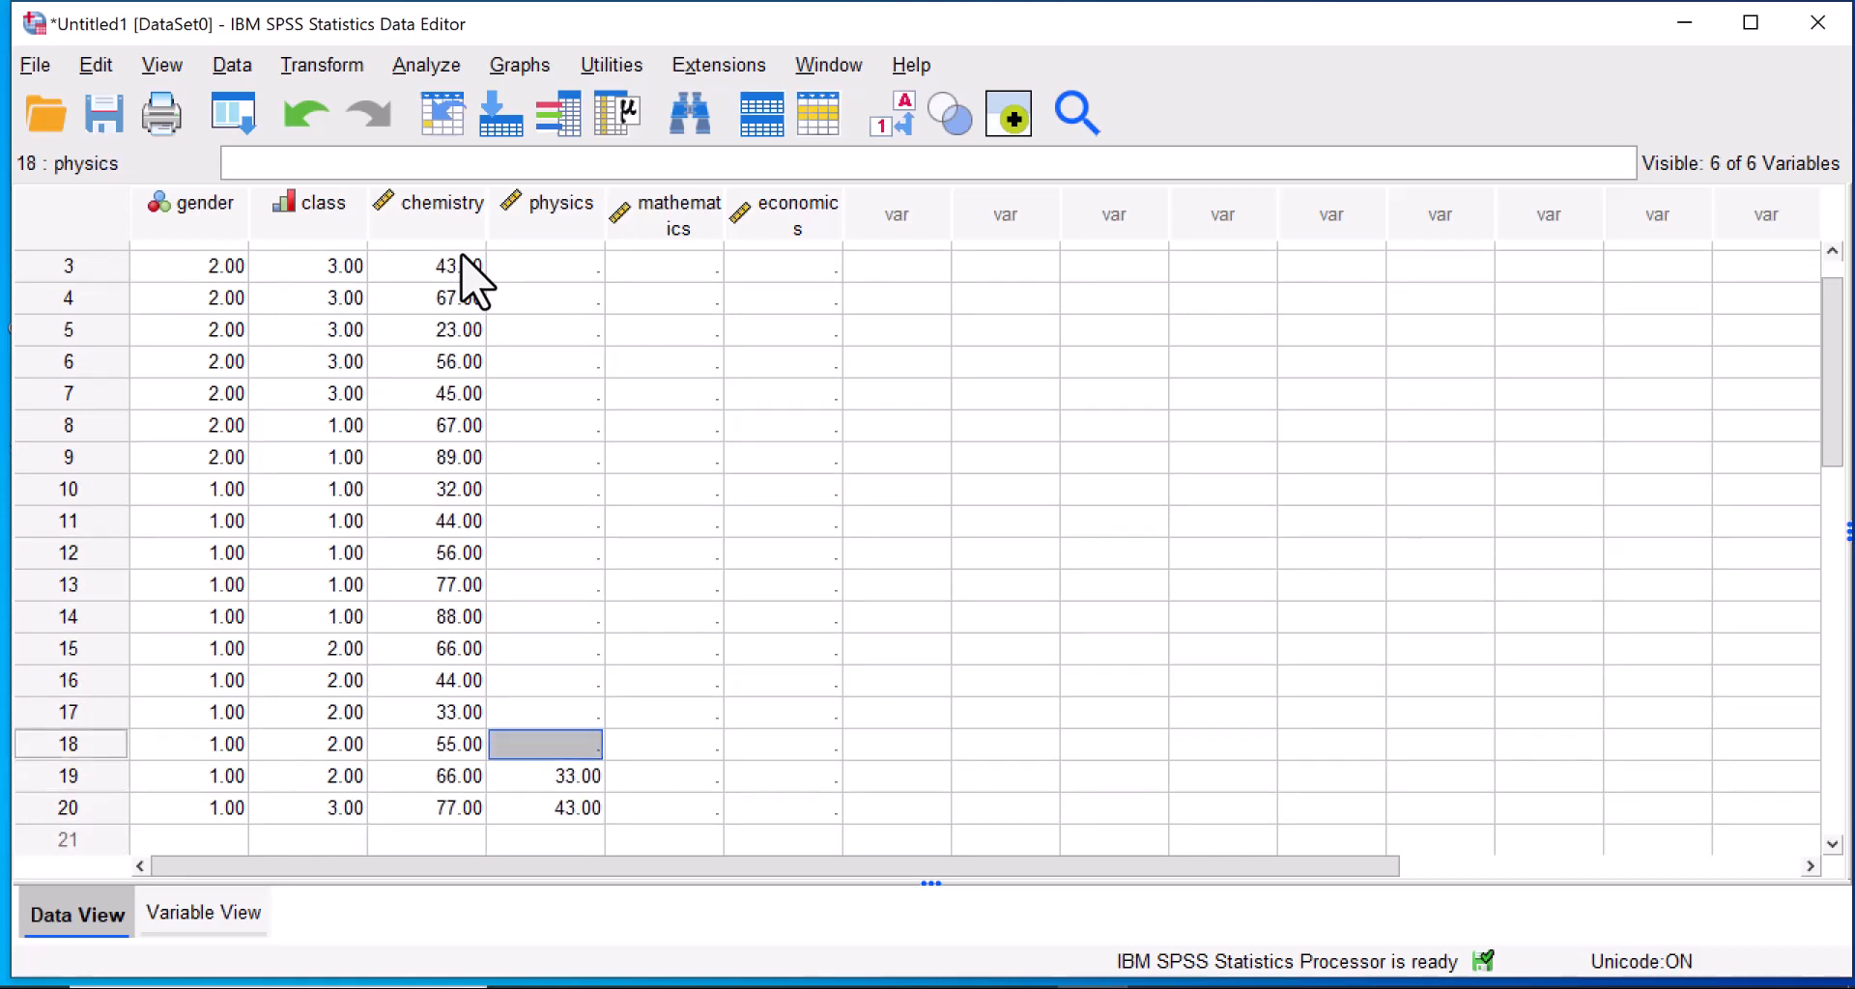
{"action": "type", "text": "44"}
{"action": "key", "text": "Up"}
{"action": "type", "text": "55"}
{"action": "key", "text": "Up"}
{"action": "type", "text": "66"}
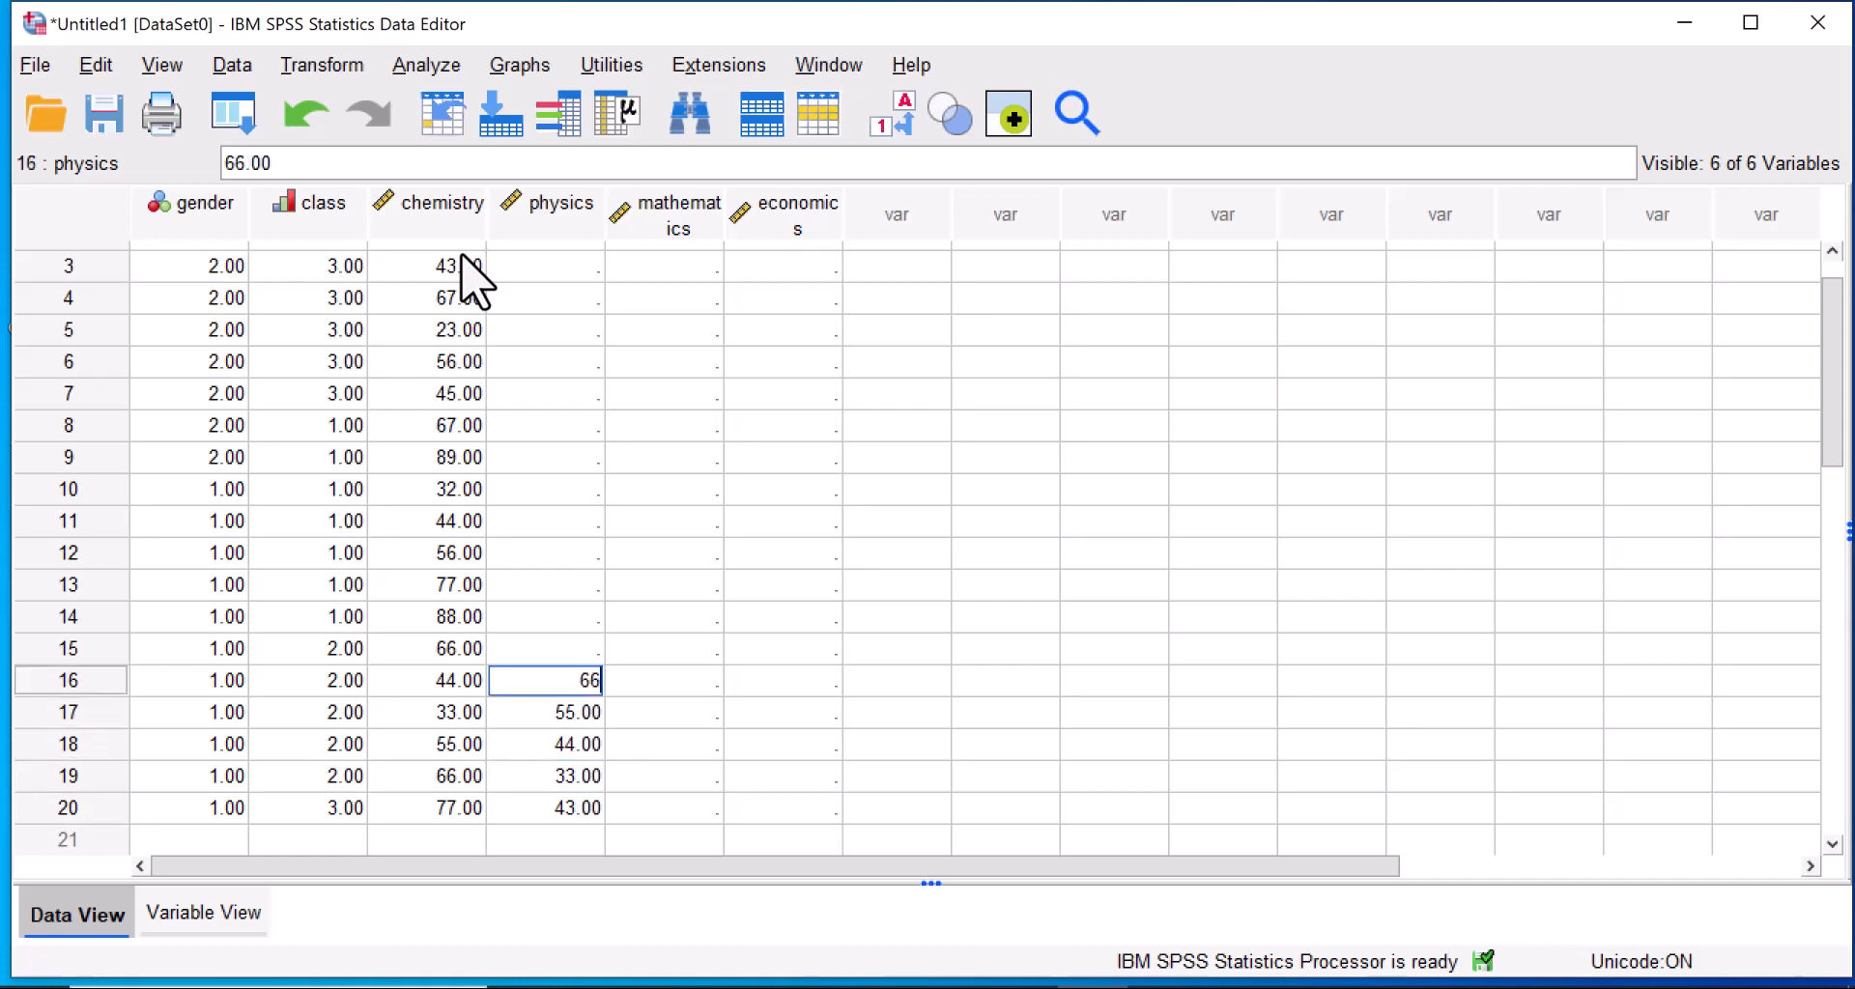
{"action": "key", "text": "Up"}
Enter the physics scores 78, 76, 78, 90 and 32 for cases 15 up to 11, working upward.
{"action": "type", "text": "78"}
{"action": "key", "text": "Up"}
{"action": "type", "text": "76"}
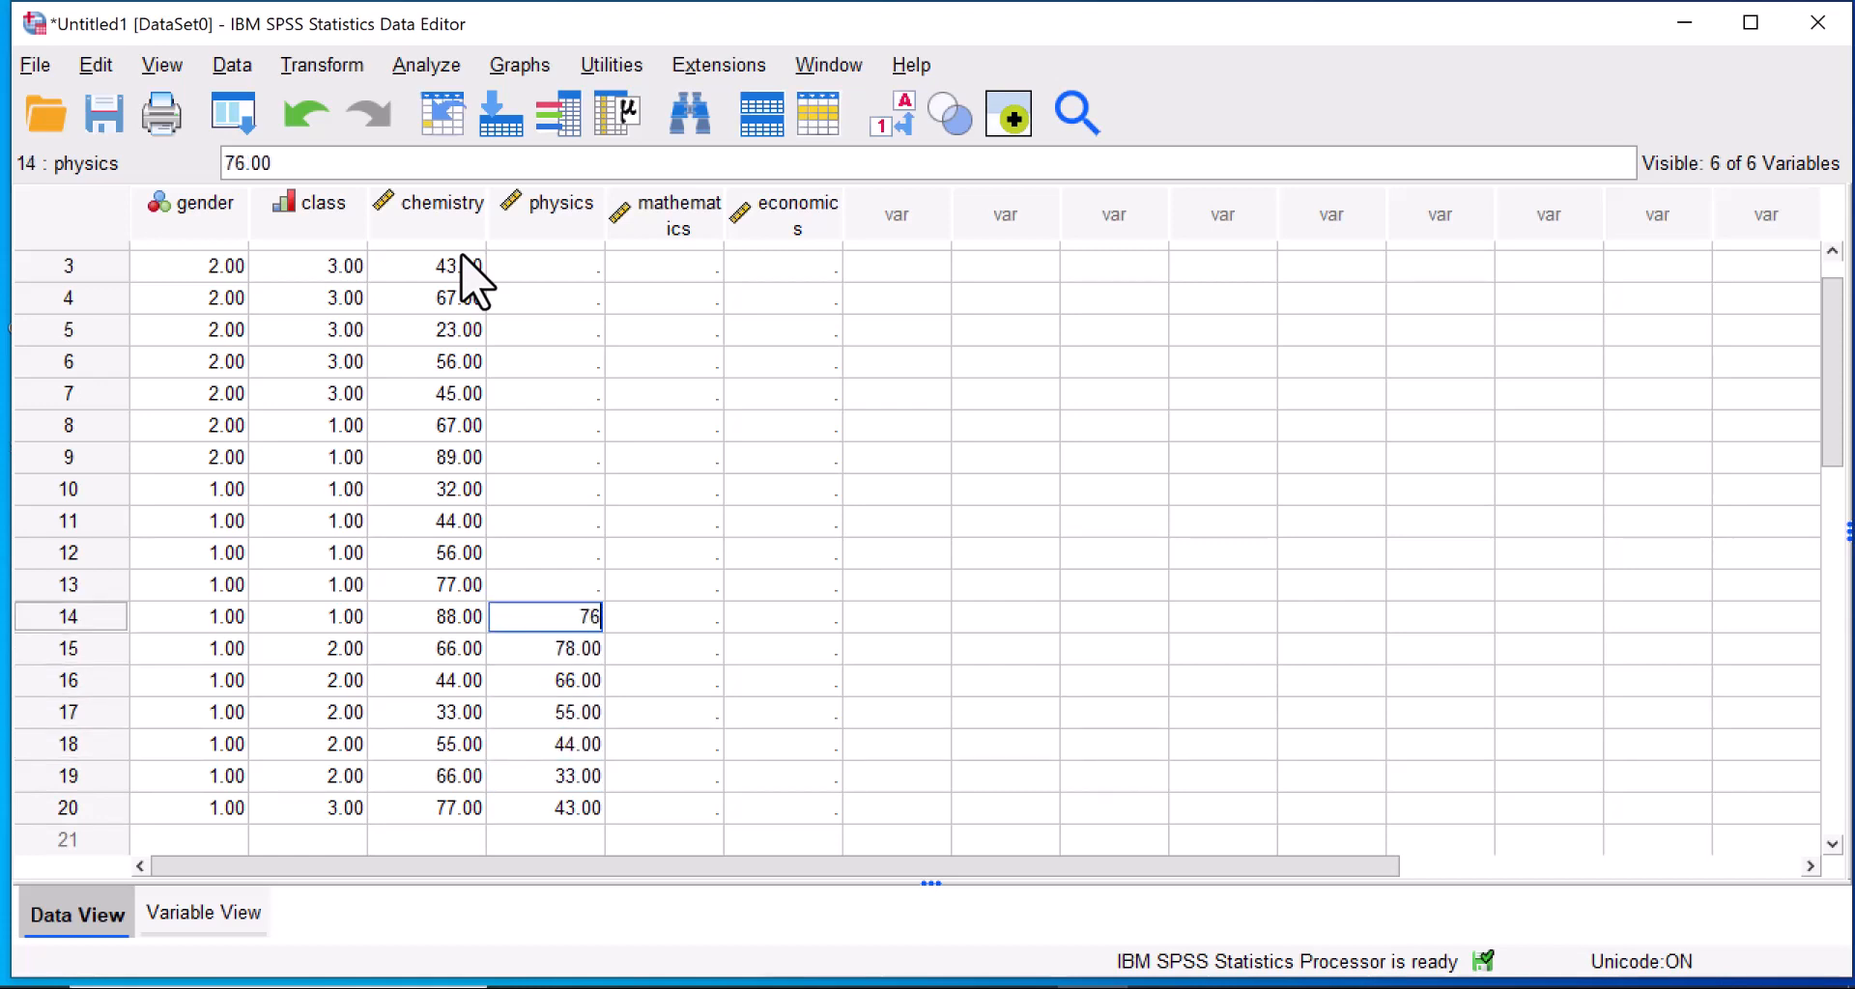
{"action": "key", "text": "Up"}
{"action": "type", "text": "78"}
{"action": "key", "text": "Up"}
{"action": "type", "text": "90"}
{"action": "key", "text": "Up"}
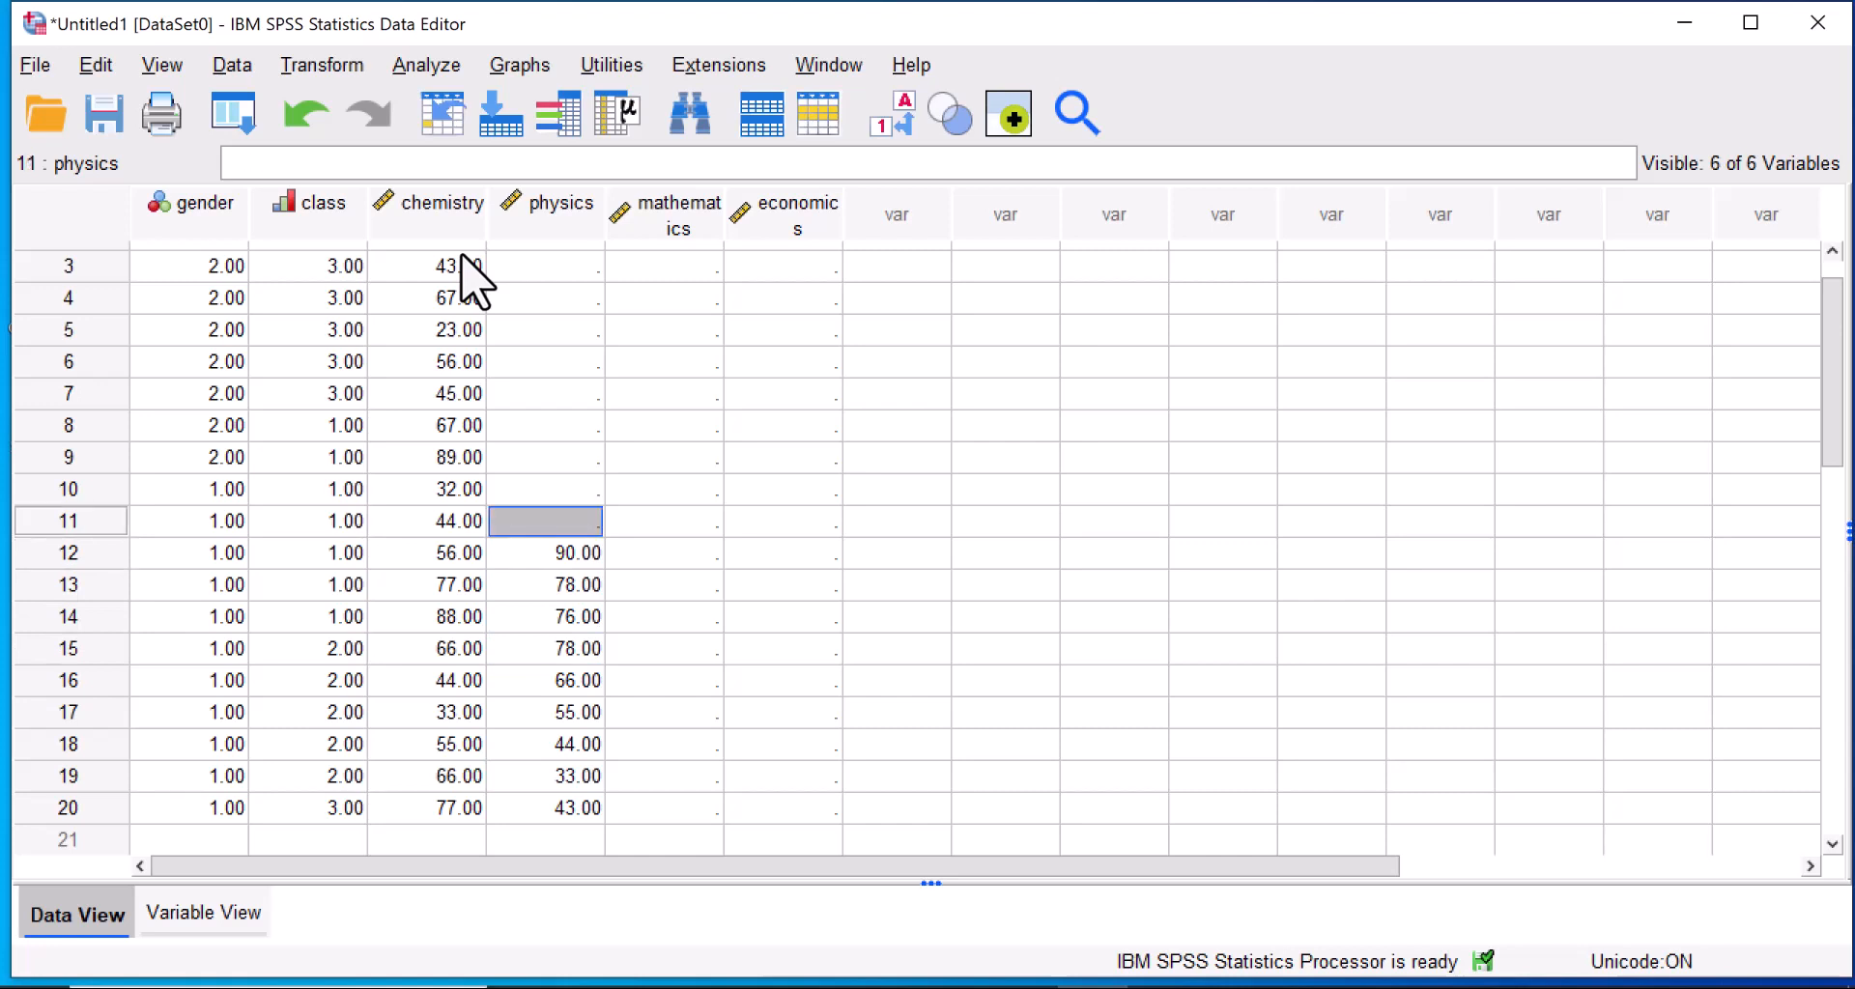
{"action": "type", "text": "32"}
{"action": "key", "text": "Up"}
Enter the physics scores 34, 56, 78, 90, 98 and 76 for cases 10 up to 5, working upward.
{"action": "type", "text": "34"}
{"action": "key", "text": "Up"}
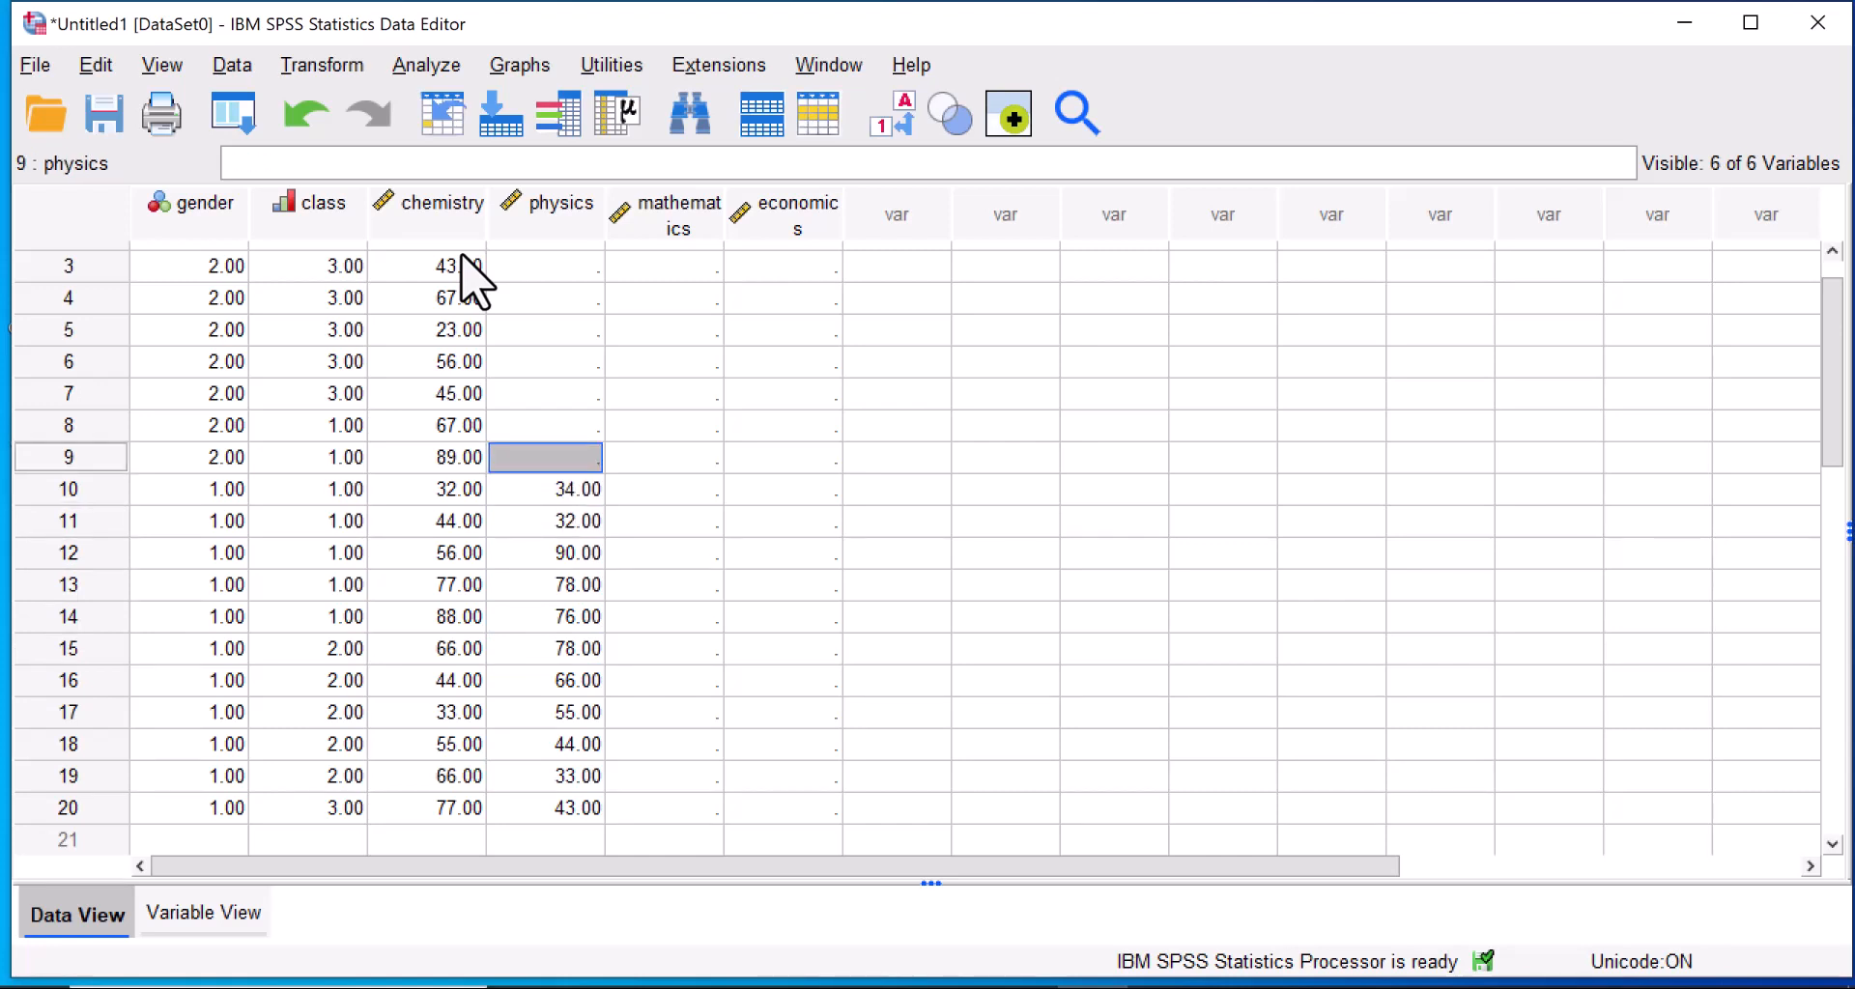
{"action": "type", "text": "56"}
{"action": "key", "text": "Up"}
{"action": "type", "text": "78"}
{"action": "key", "text": "Up"}
{"action": "type", "text": "90"}
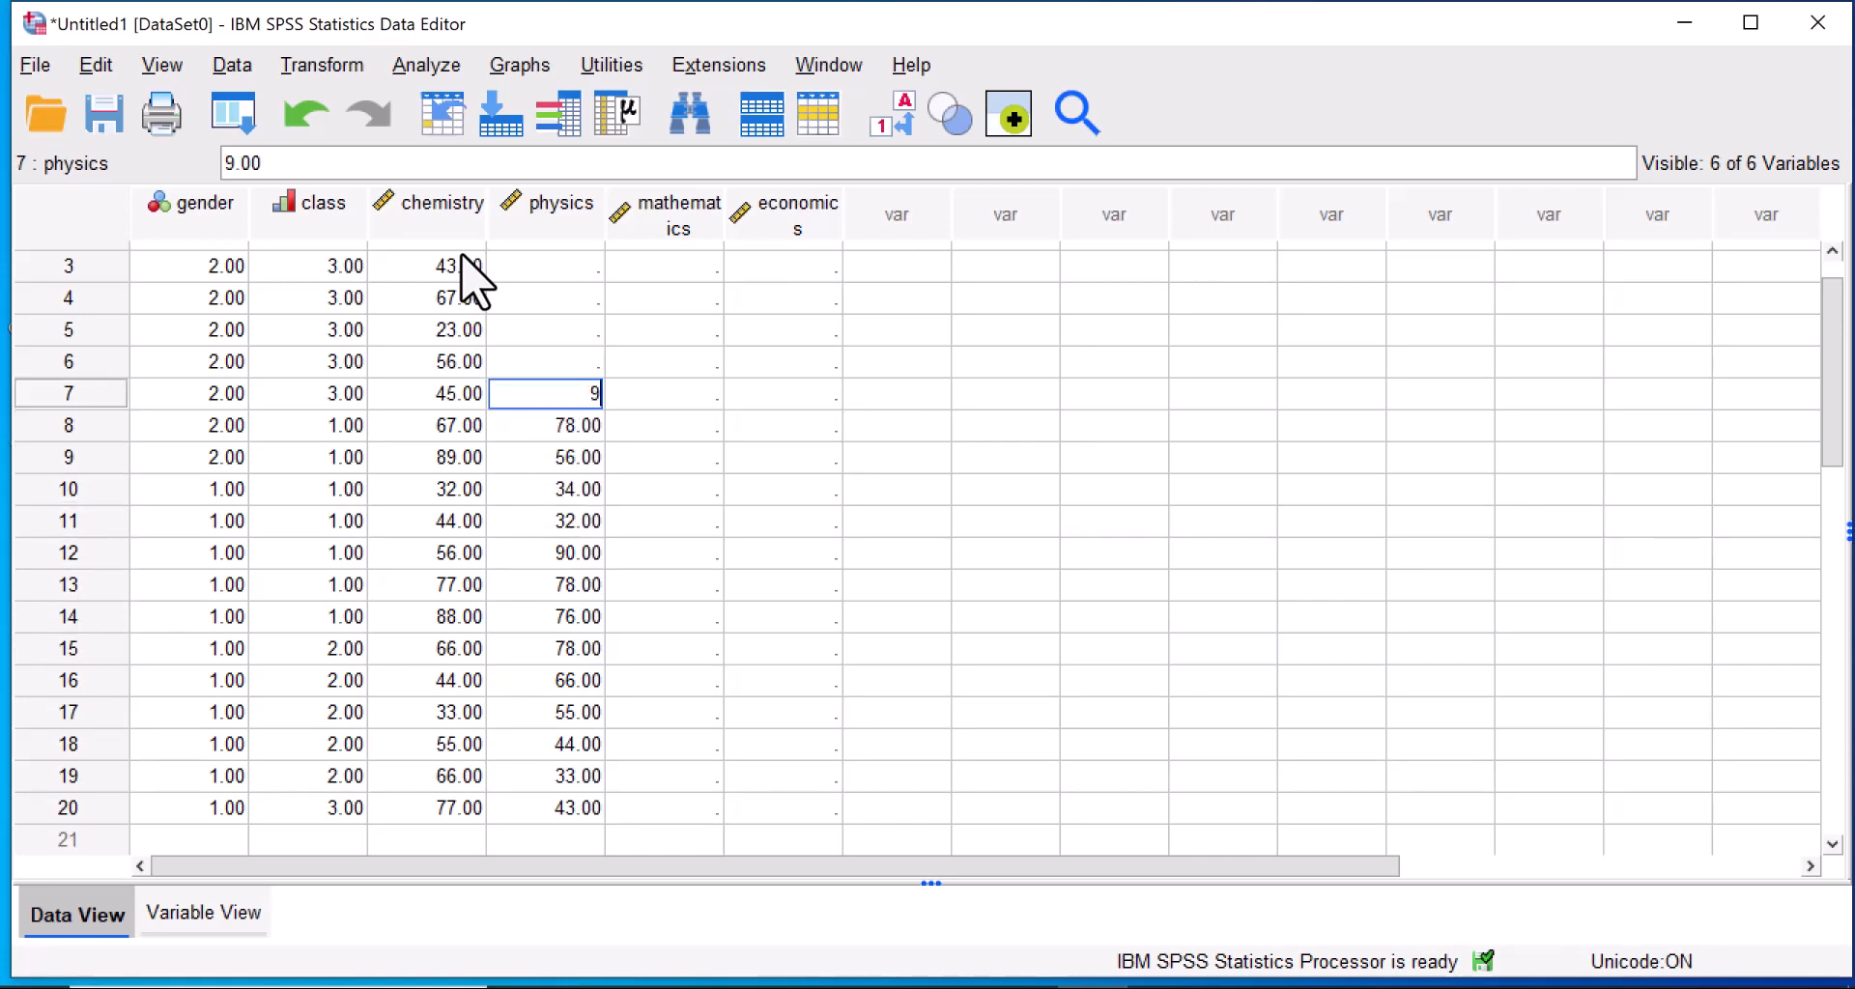
{"action": "key", "text": "Up"}
{"action": "type", "text": "98"}
{"action": "key", "text": "Up"}
{"action": "type", "text": "76"}
{"action": "key", "text": "Up"}
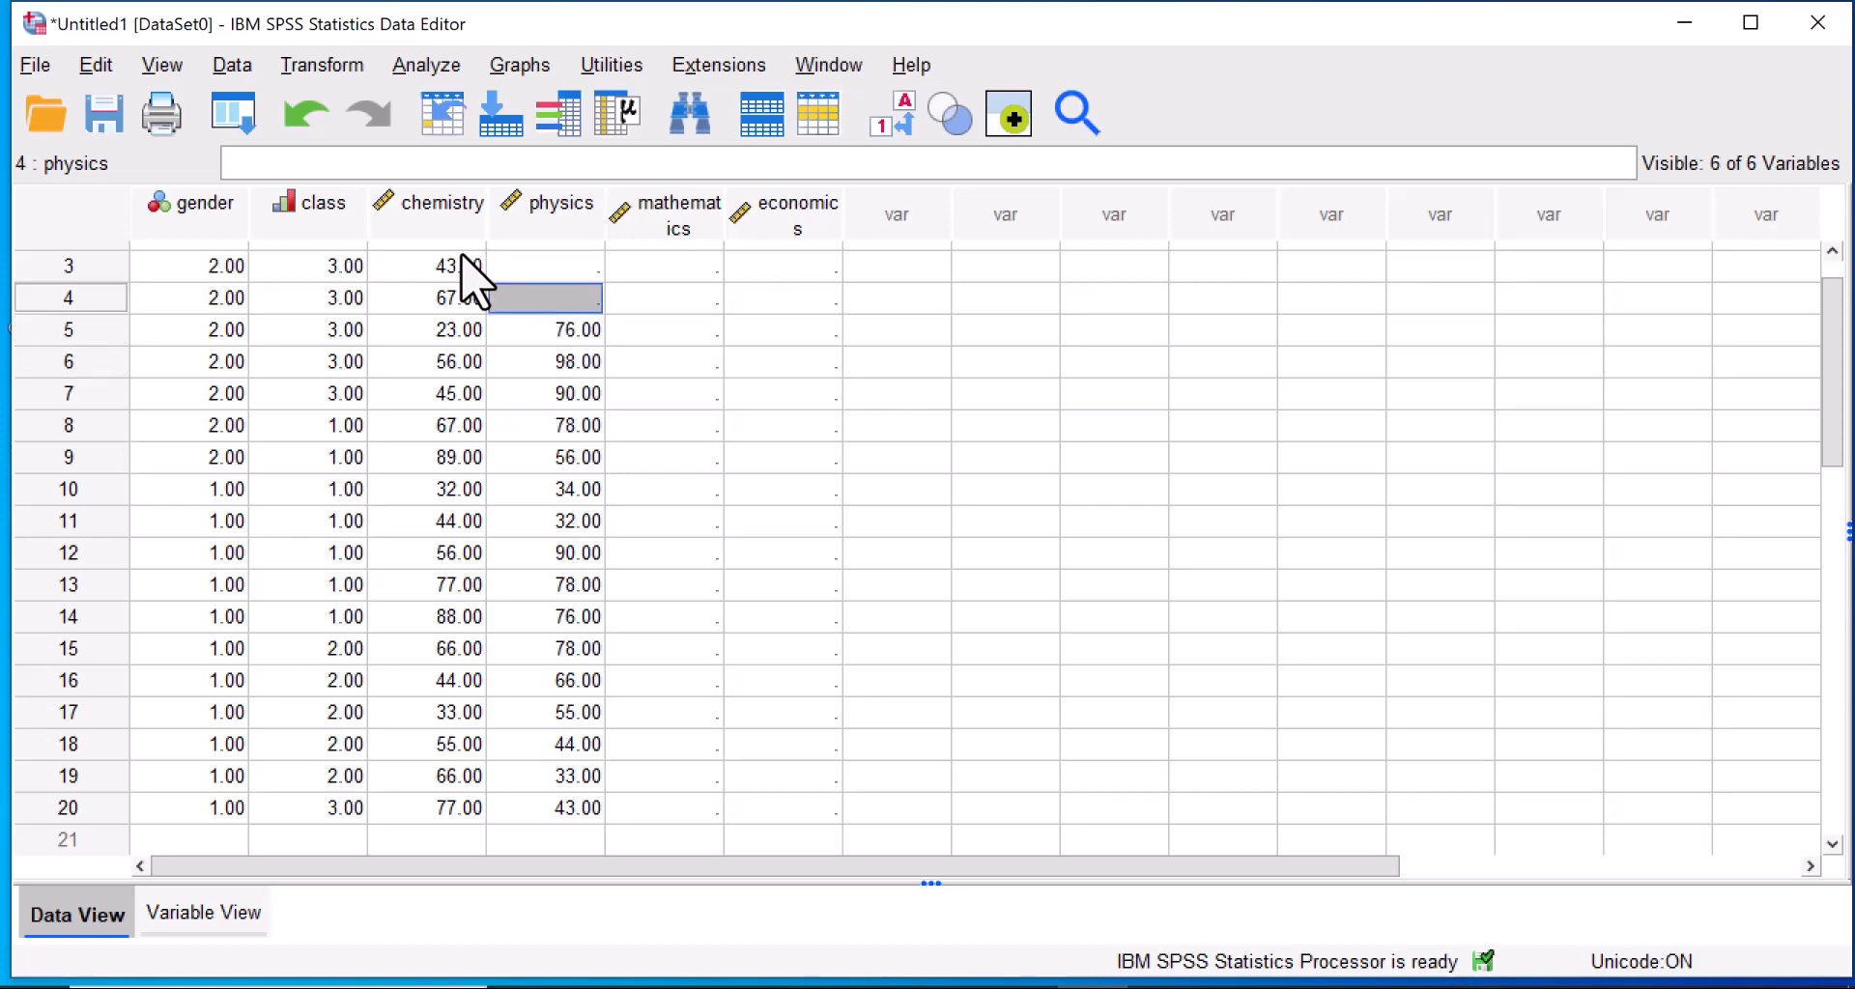
Enter the physics scores 43, 23, 45 and 67 for cases 4 up to 1, working upward.
{"action": "type", "text": "43"}
{"action": "key", "text": "Up"}
{"action": "type", "text": "23"}
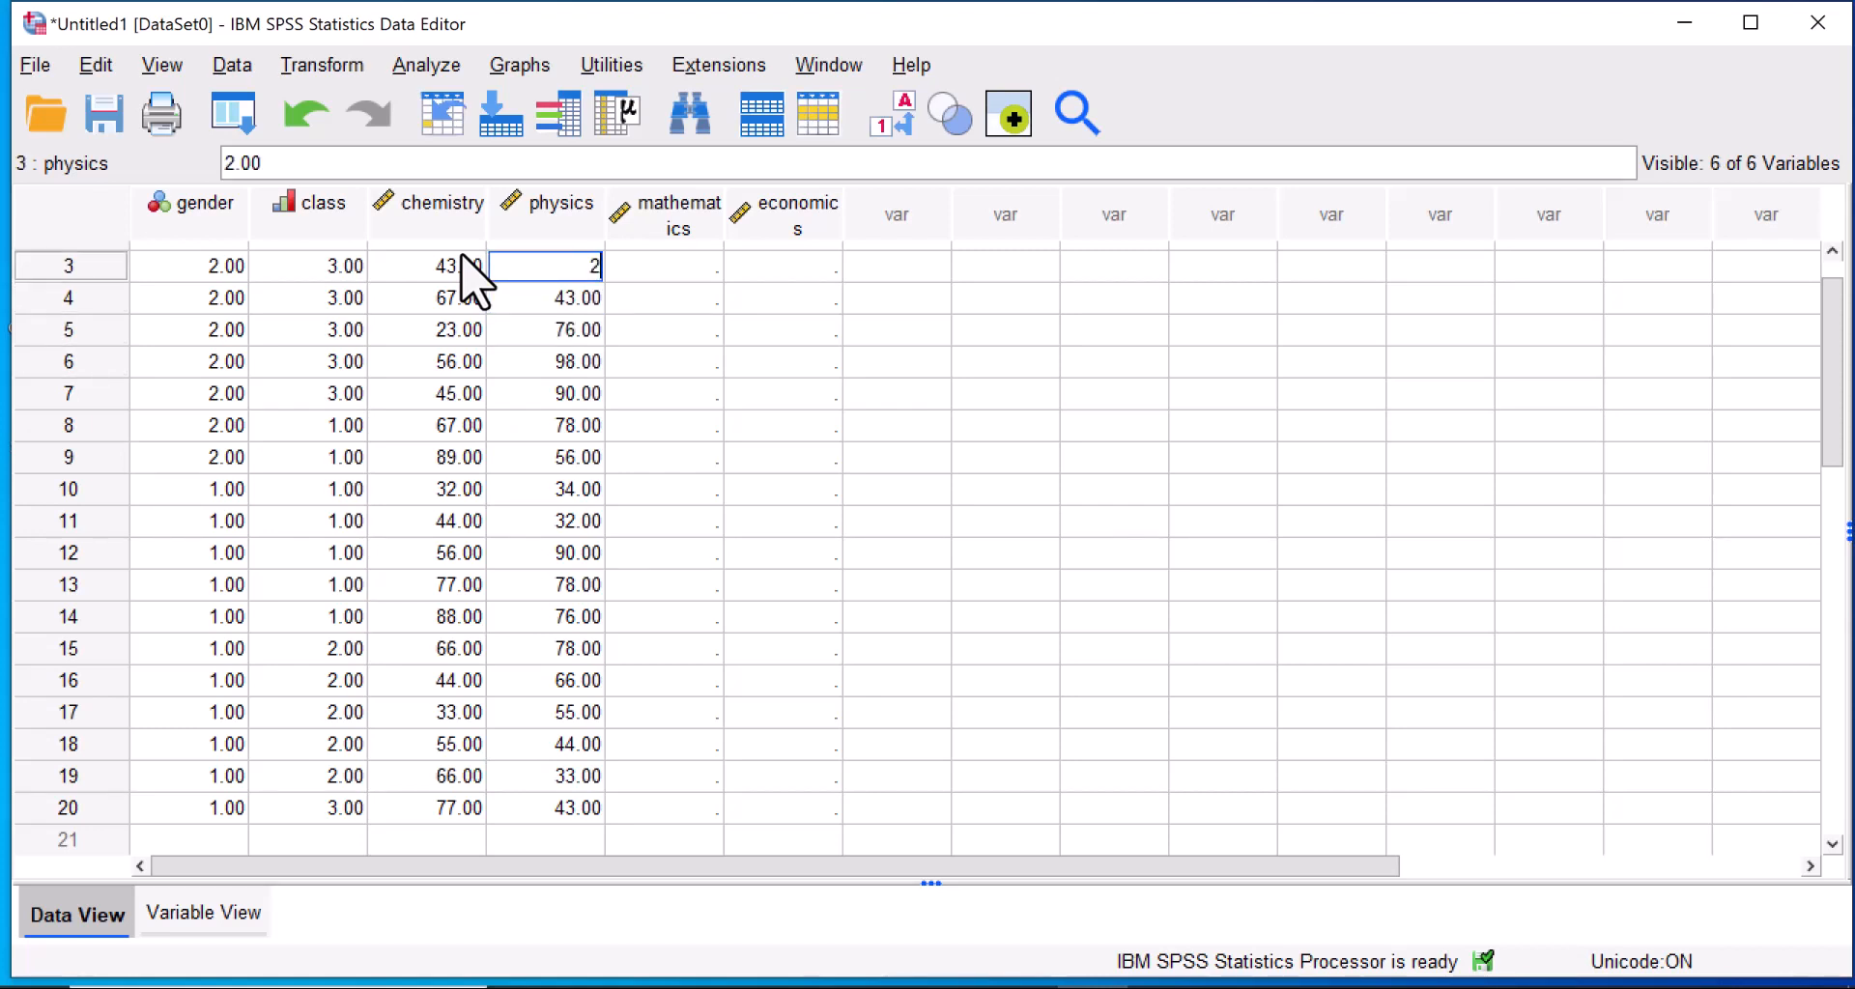
{"action": "key", "text": "Up"}
{"action": "type", "text": "45"}
{"action": "key", "text": "Up"}
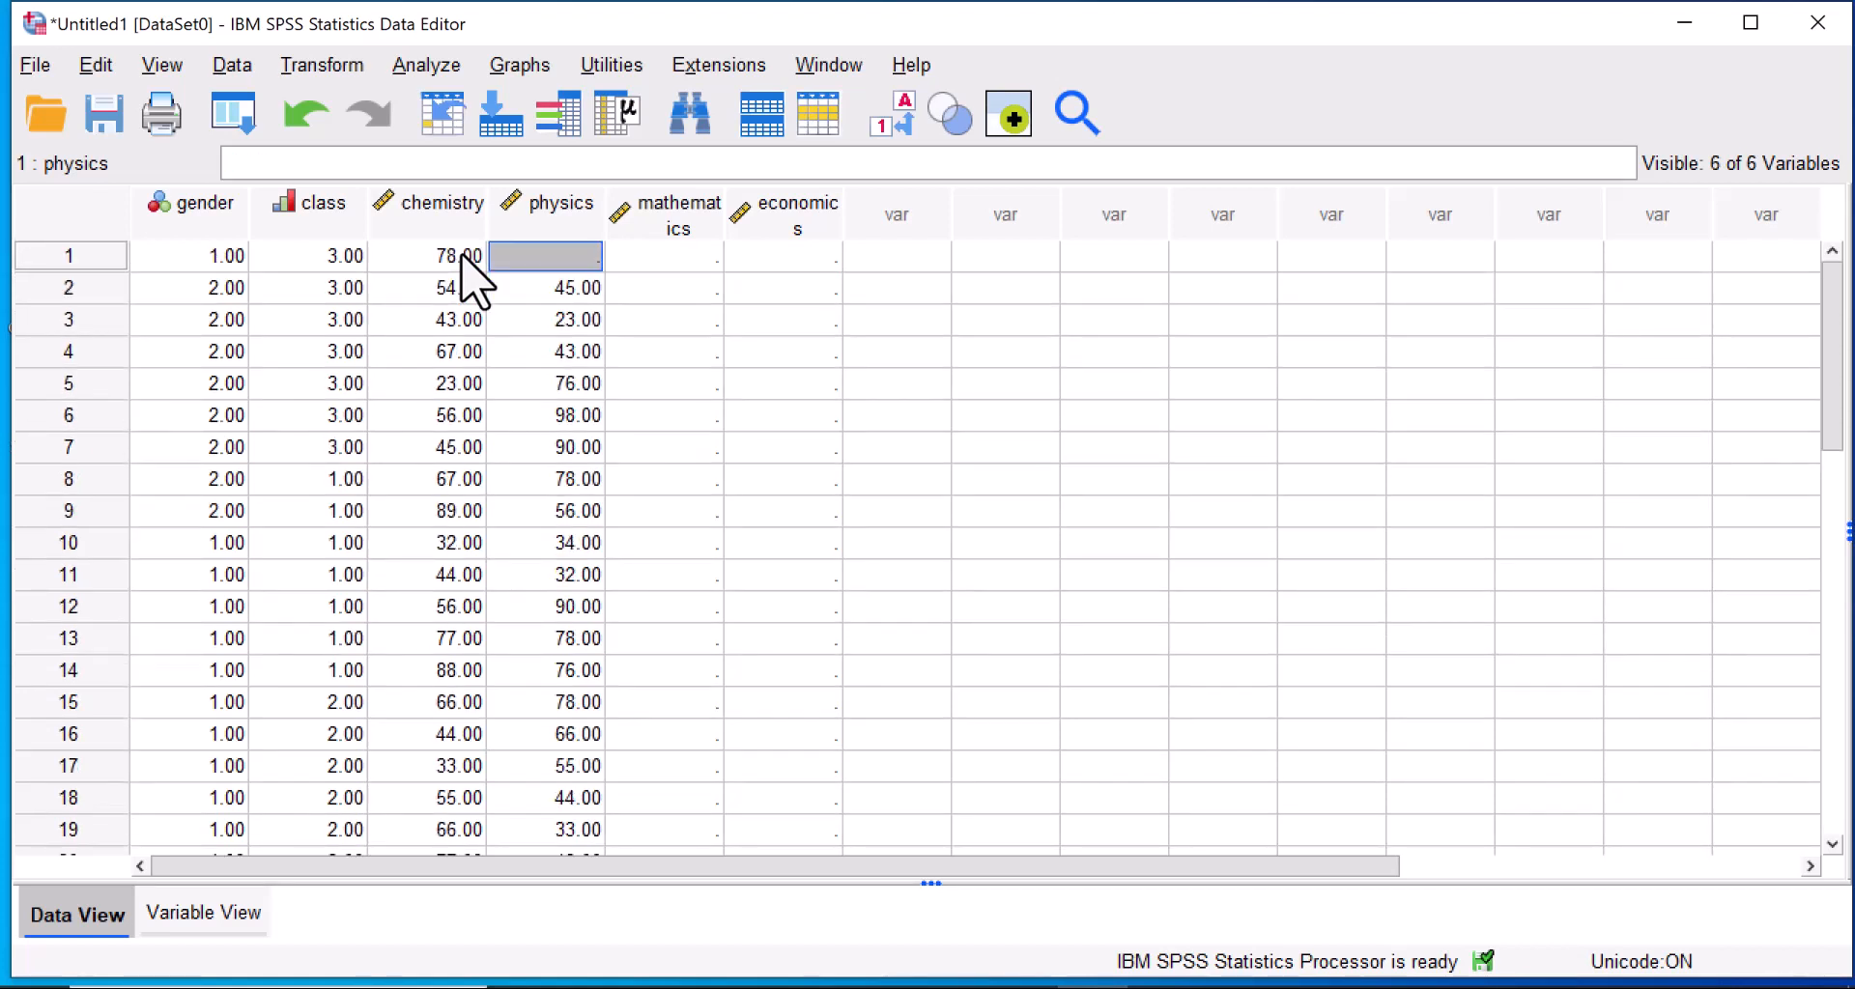
{"action": "type", "text": "67"}
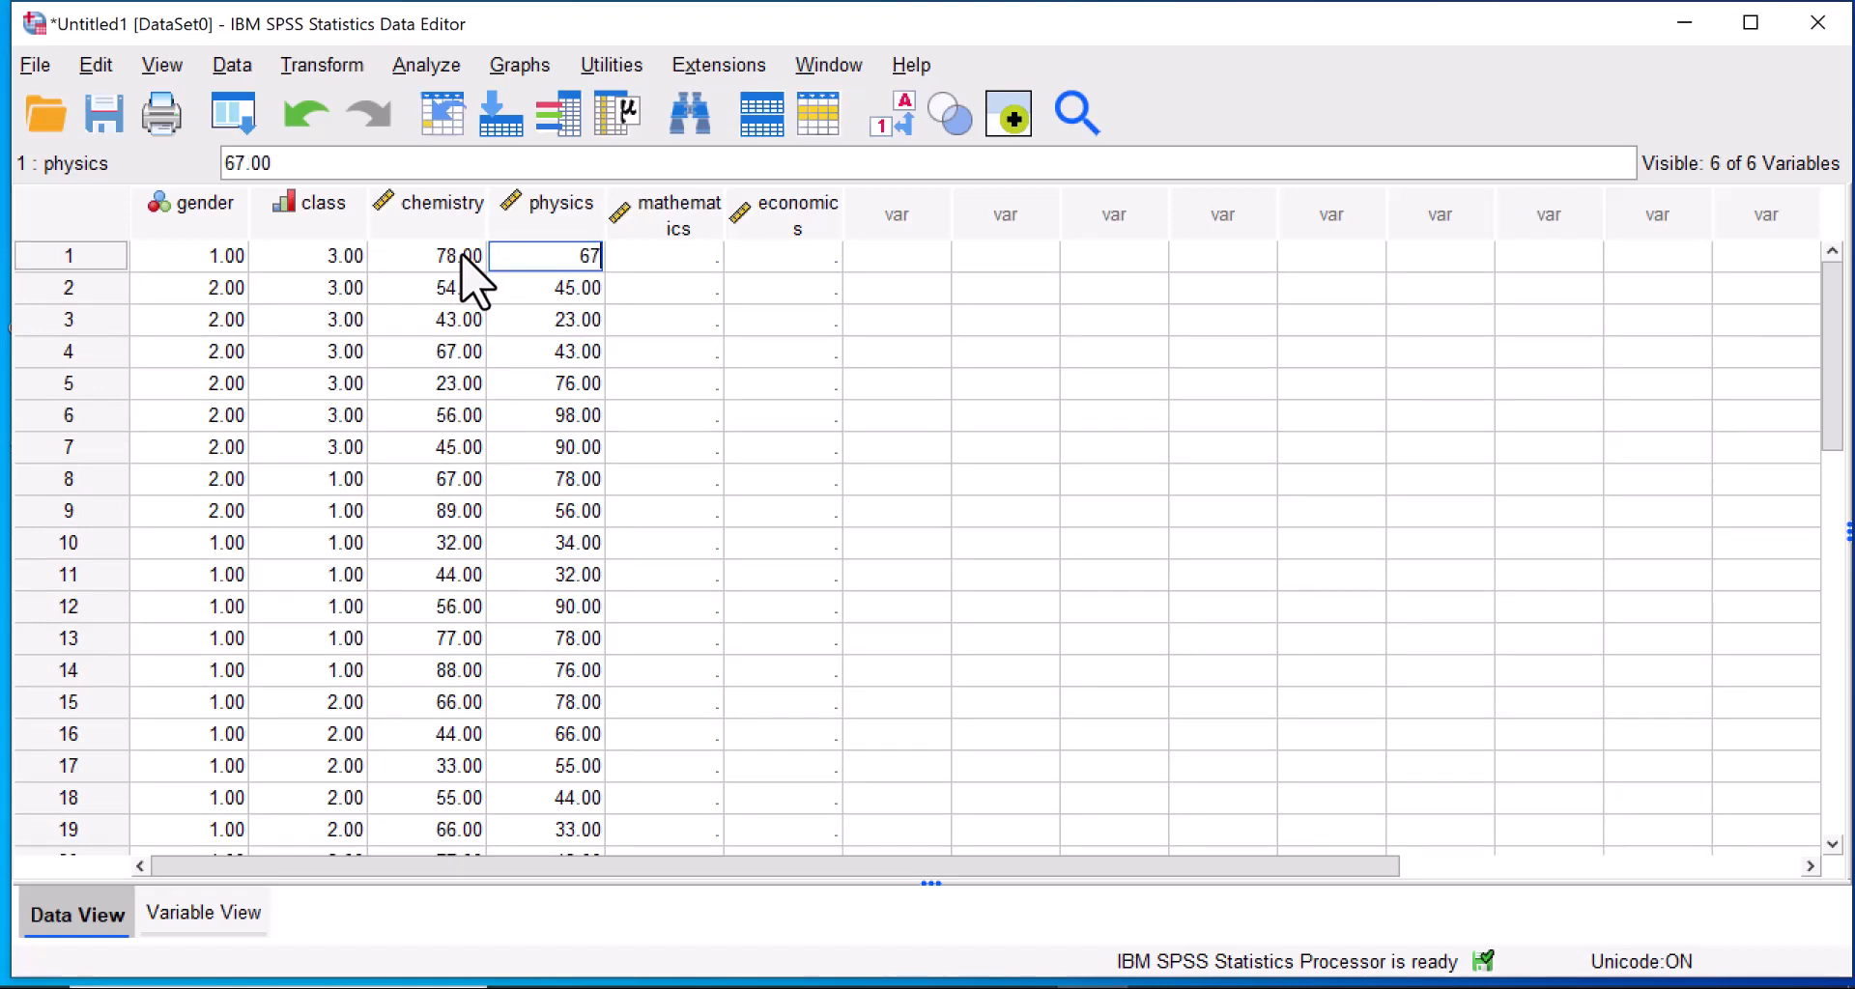
{"action": "key", "text": "Tab"}
Enter the mathematics scores 45, 67, 89, 13 and 45 for cases 1 to 5.
{"action": "type", "text": "45"}
{"action": "key", "text": "Return"}
{"action": "type", "text": "67"}
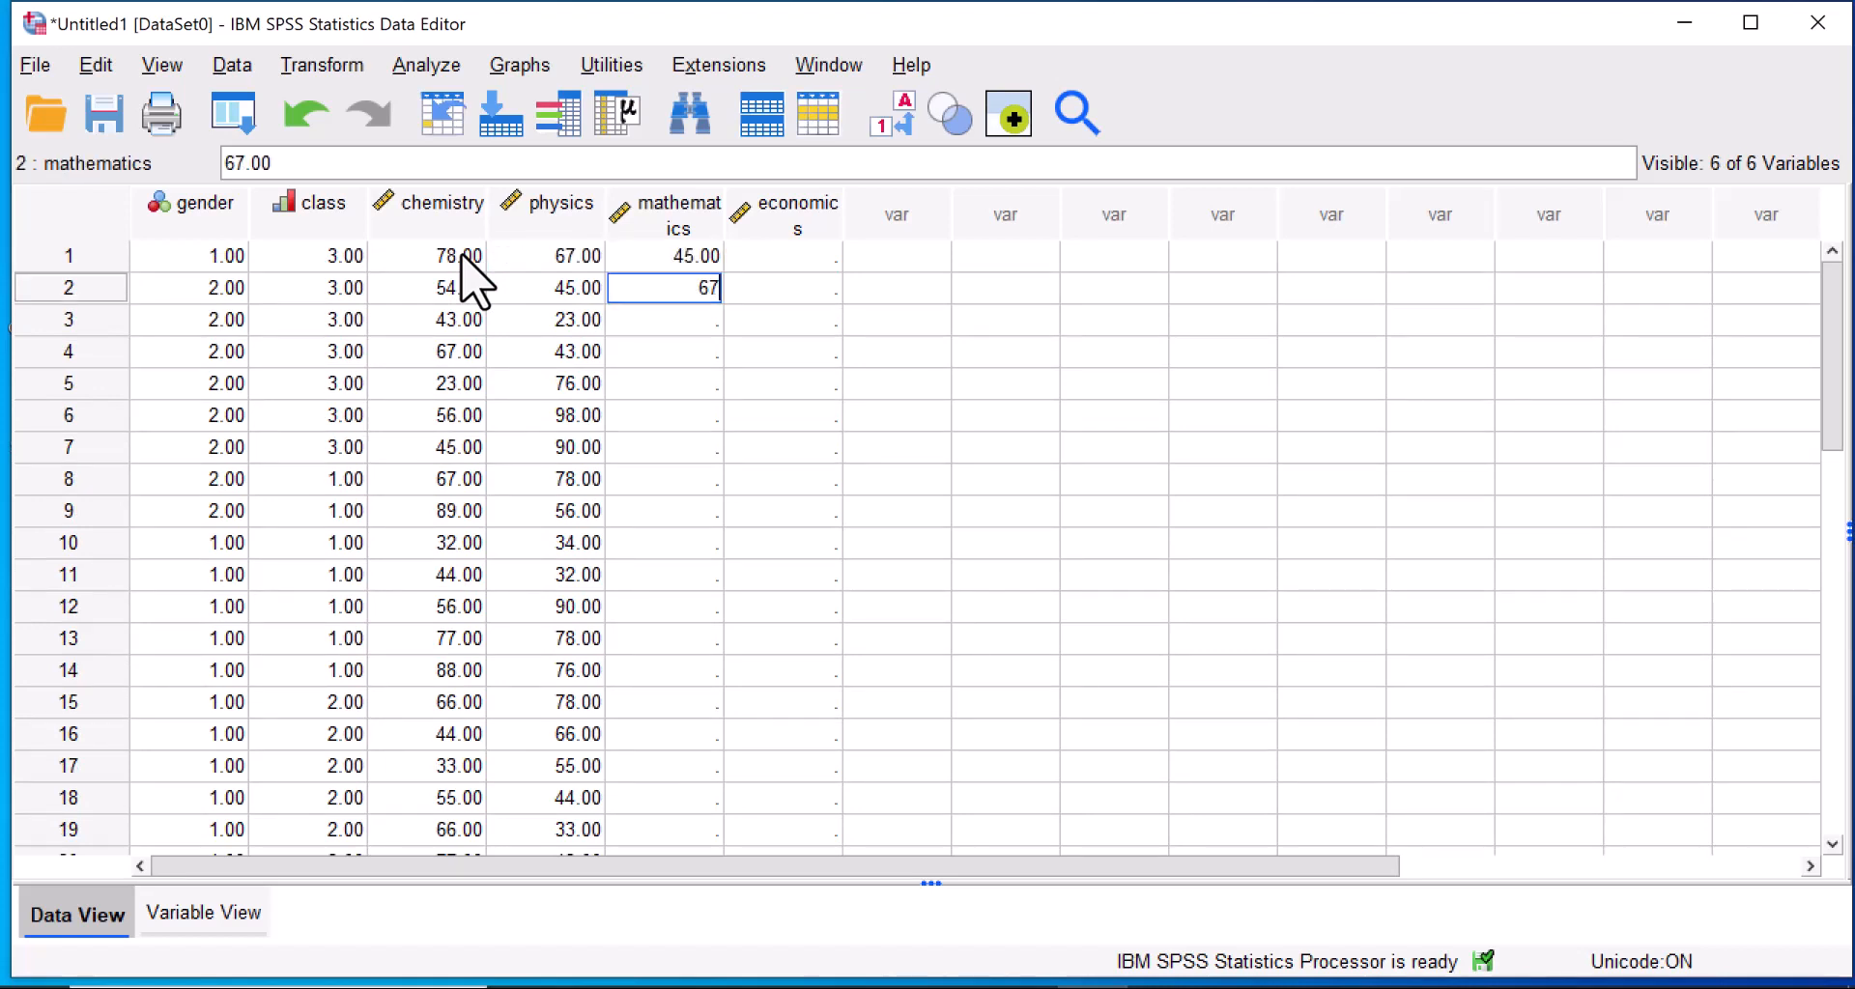
{"action": "key", "text": "Return"}
{"action": "type", "text": "89"}
{"action": "key", "text": "Return"}
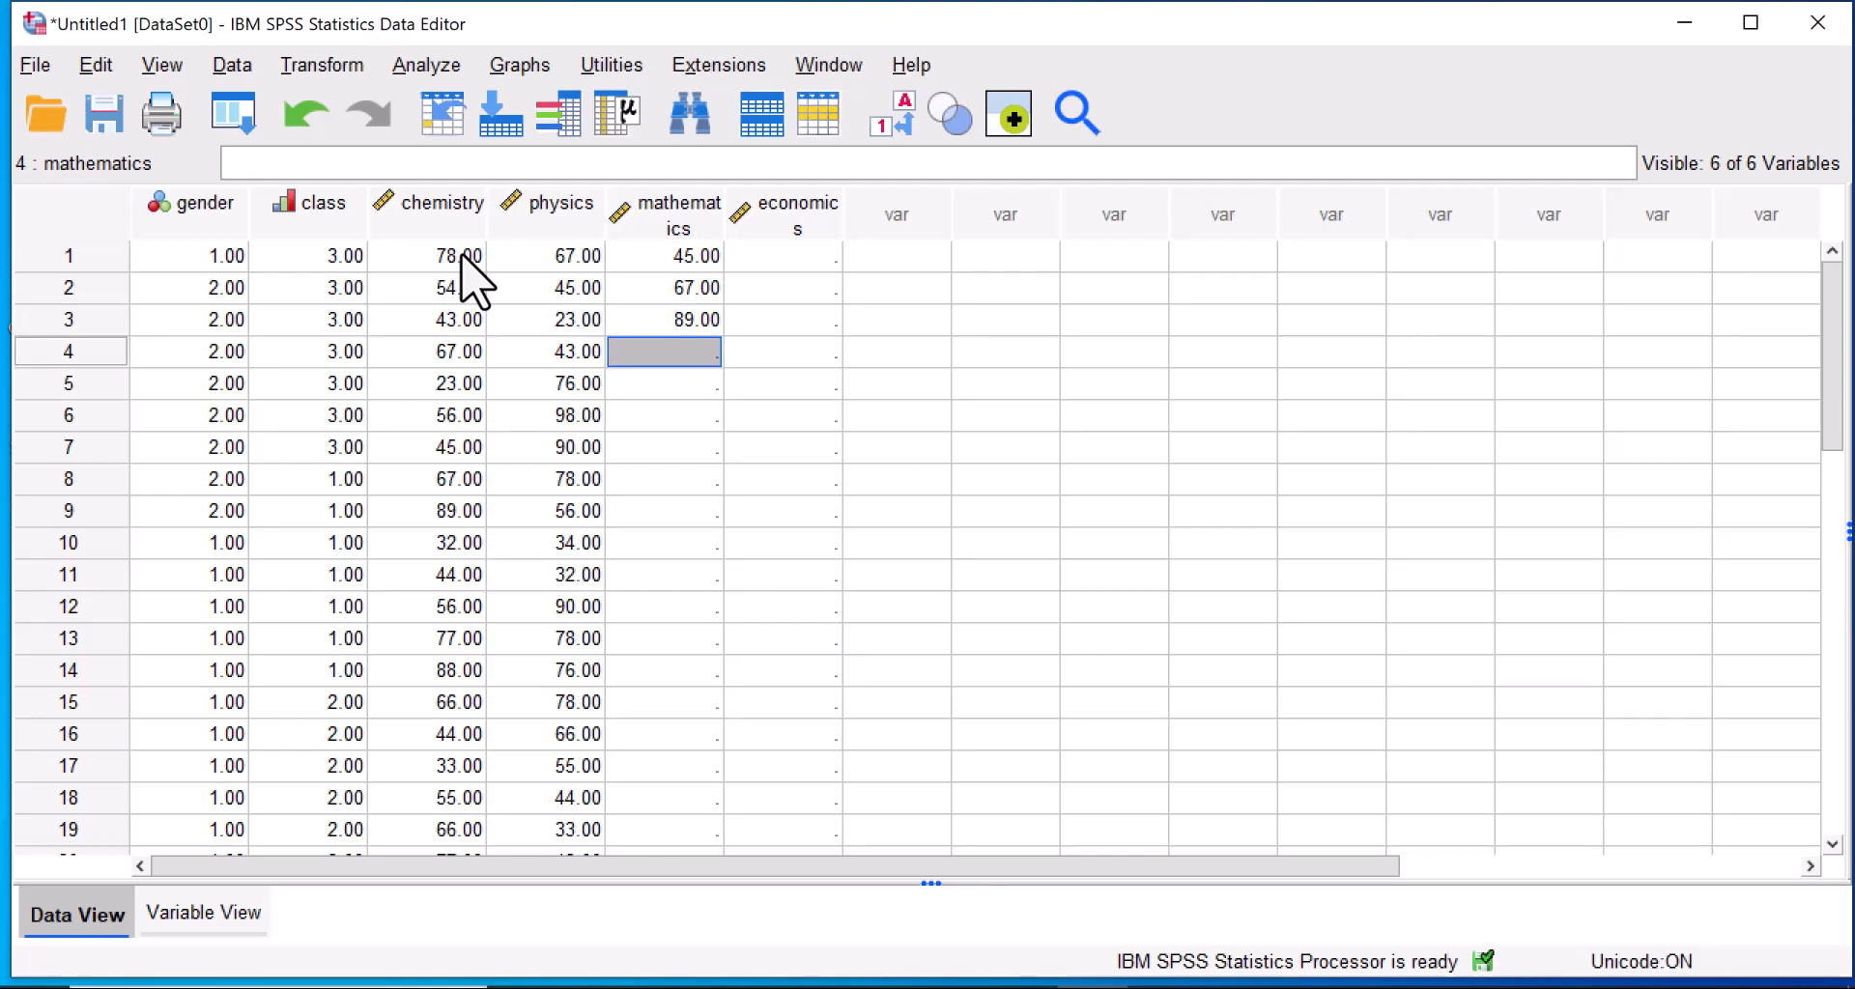
{"action": "type", "text": "13"}
{"action": "key", "text": "Return"}
{"action": "type", "text": "45"}
{"action": "key", "text": "Return"}
Enter the mathematics scores 67, 78, 43, 54 and 65 for cases 6 to 10.
{"action": "type", "text": "6"}
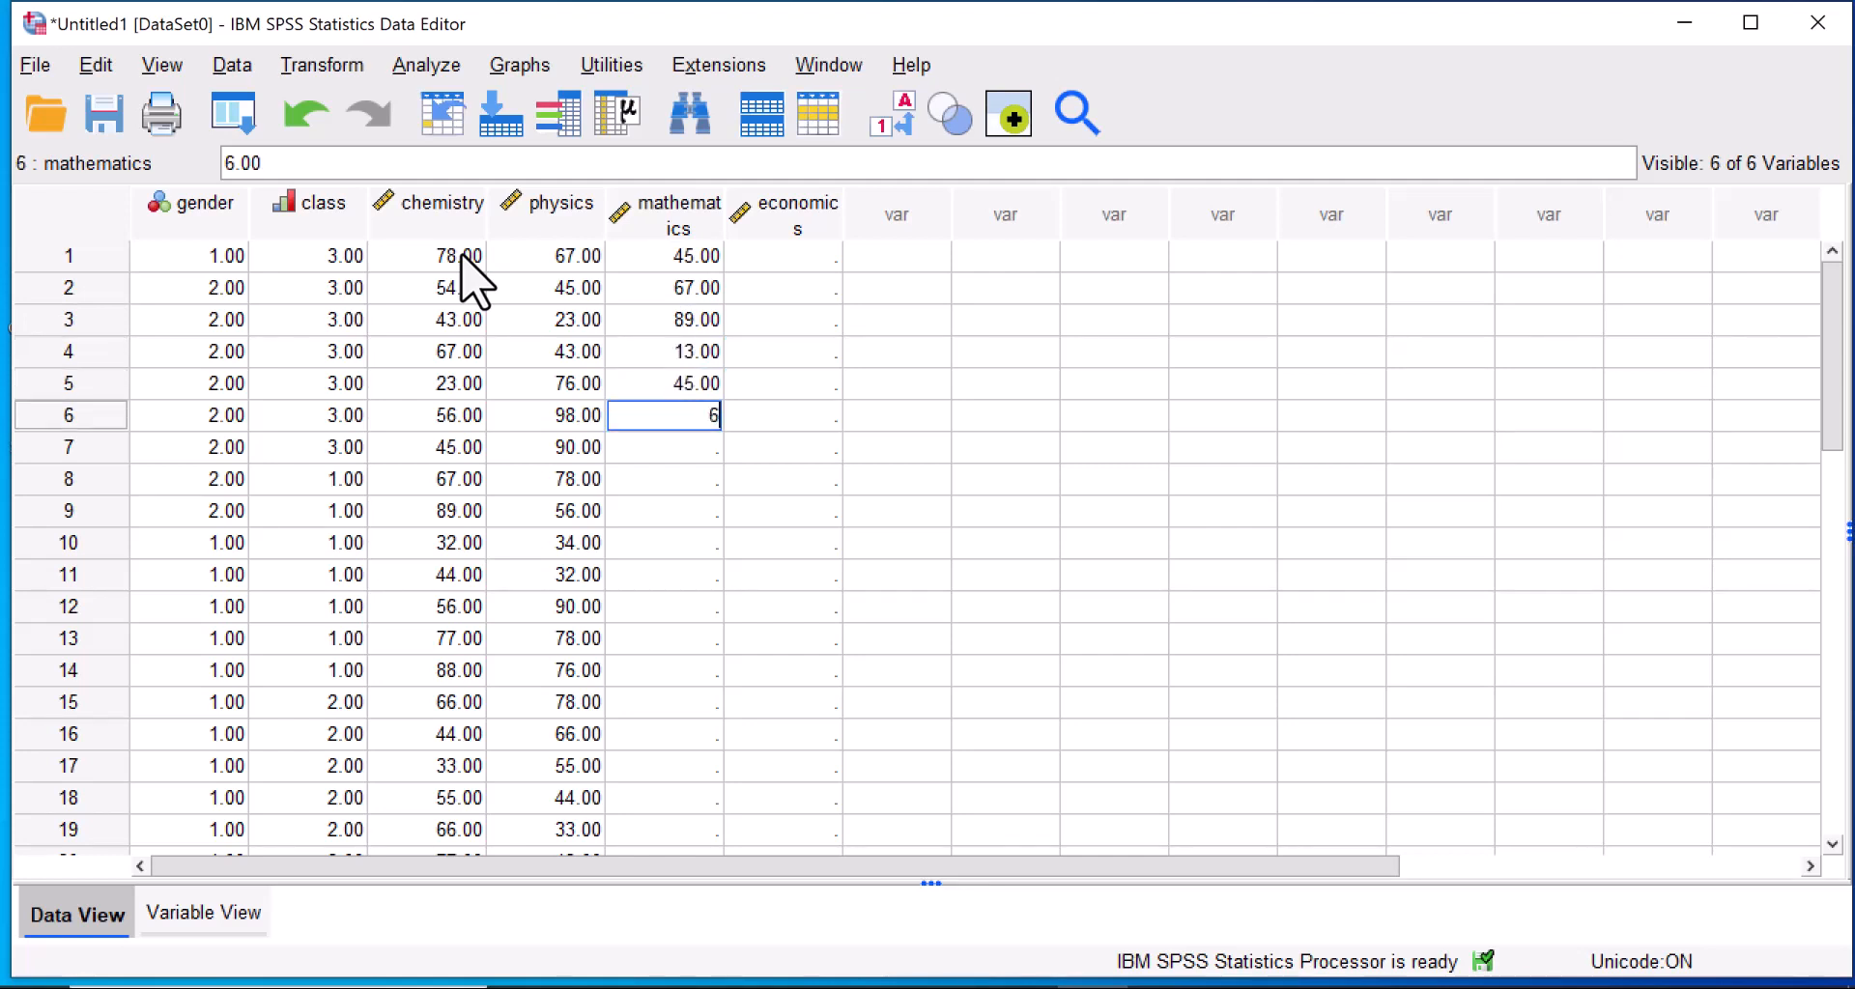
{"action": "type", "text": "7"}
{"action": "key", "text": "Return"}
{"action": "type", "text": "78"}
{"action": "key", "text": "Return"}
{"action": "type", "text": "43"}
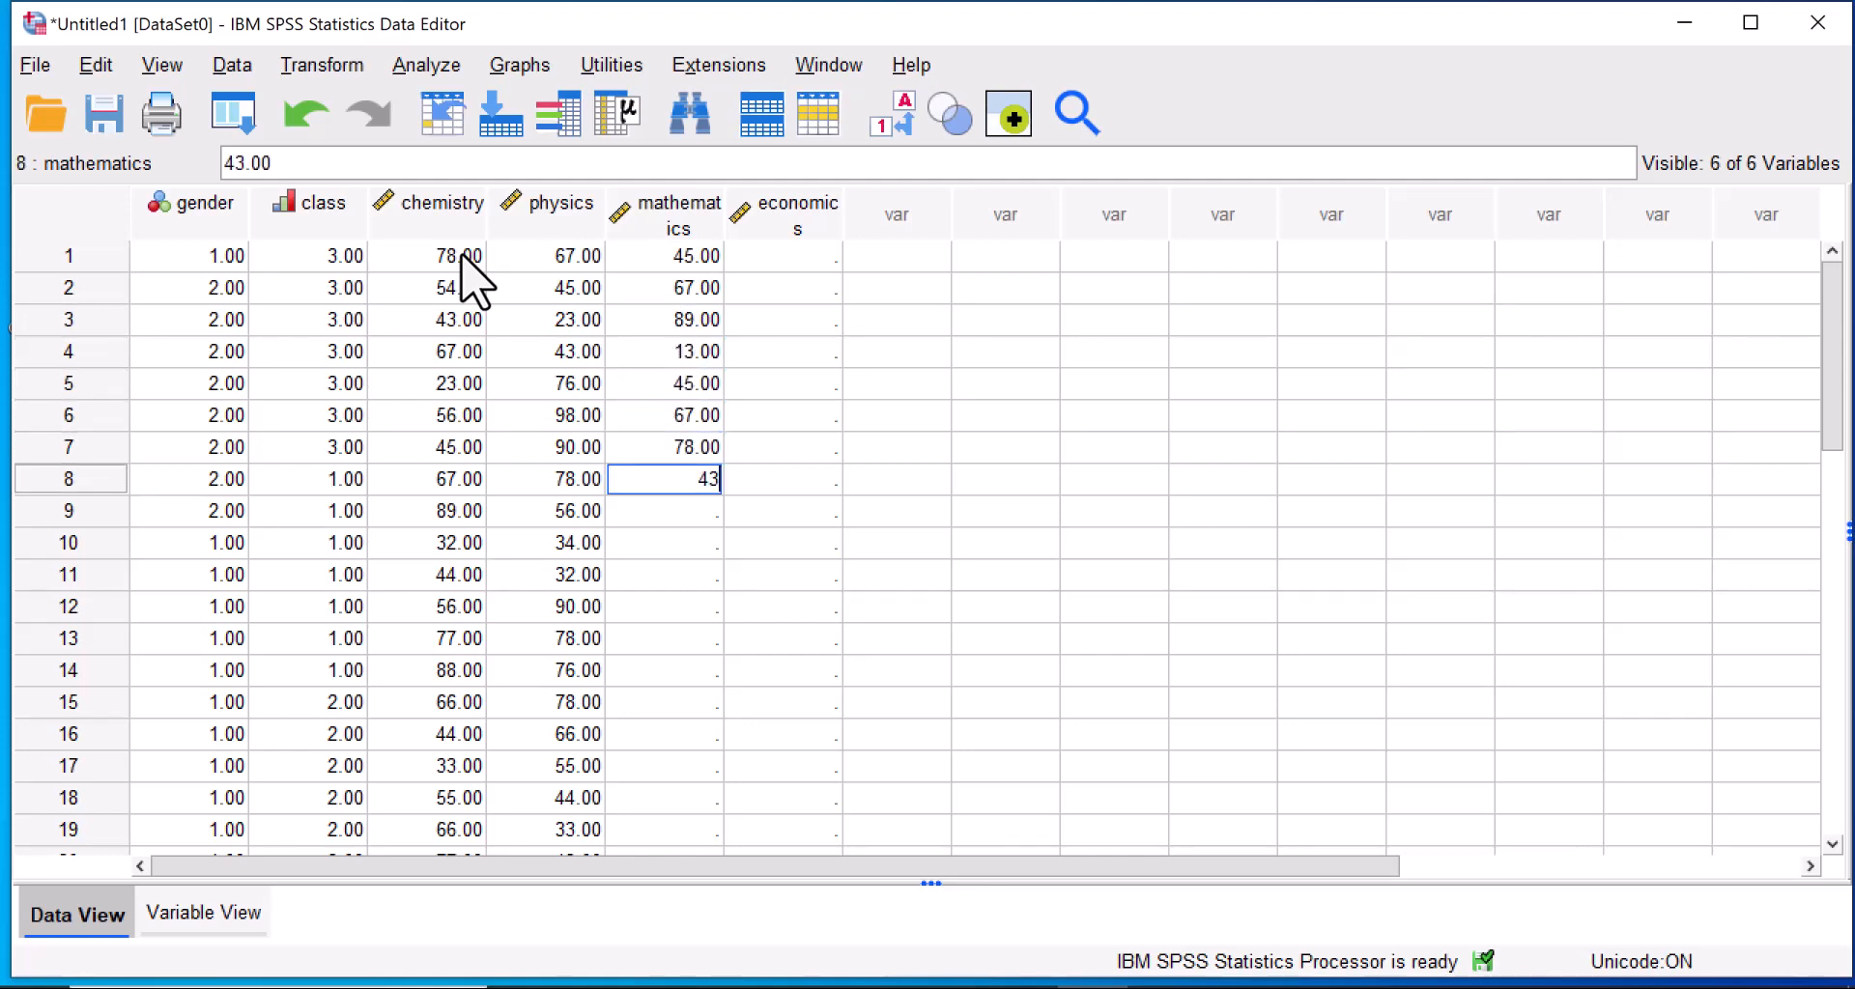
{"action": "key", "text": "Return"}
{"action": "type", "text": "54"}
{"action": "key", "text": "Return"}
{"action": "type", "text": "65"}
{"action": "key", "text": "Return"}
Enter the mathematics scores 76, 87 and 978 for cases 11 to 13.
{"action": "type", "text": "76"}
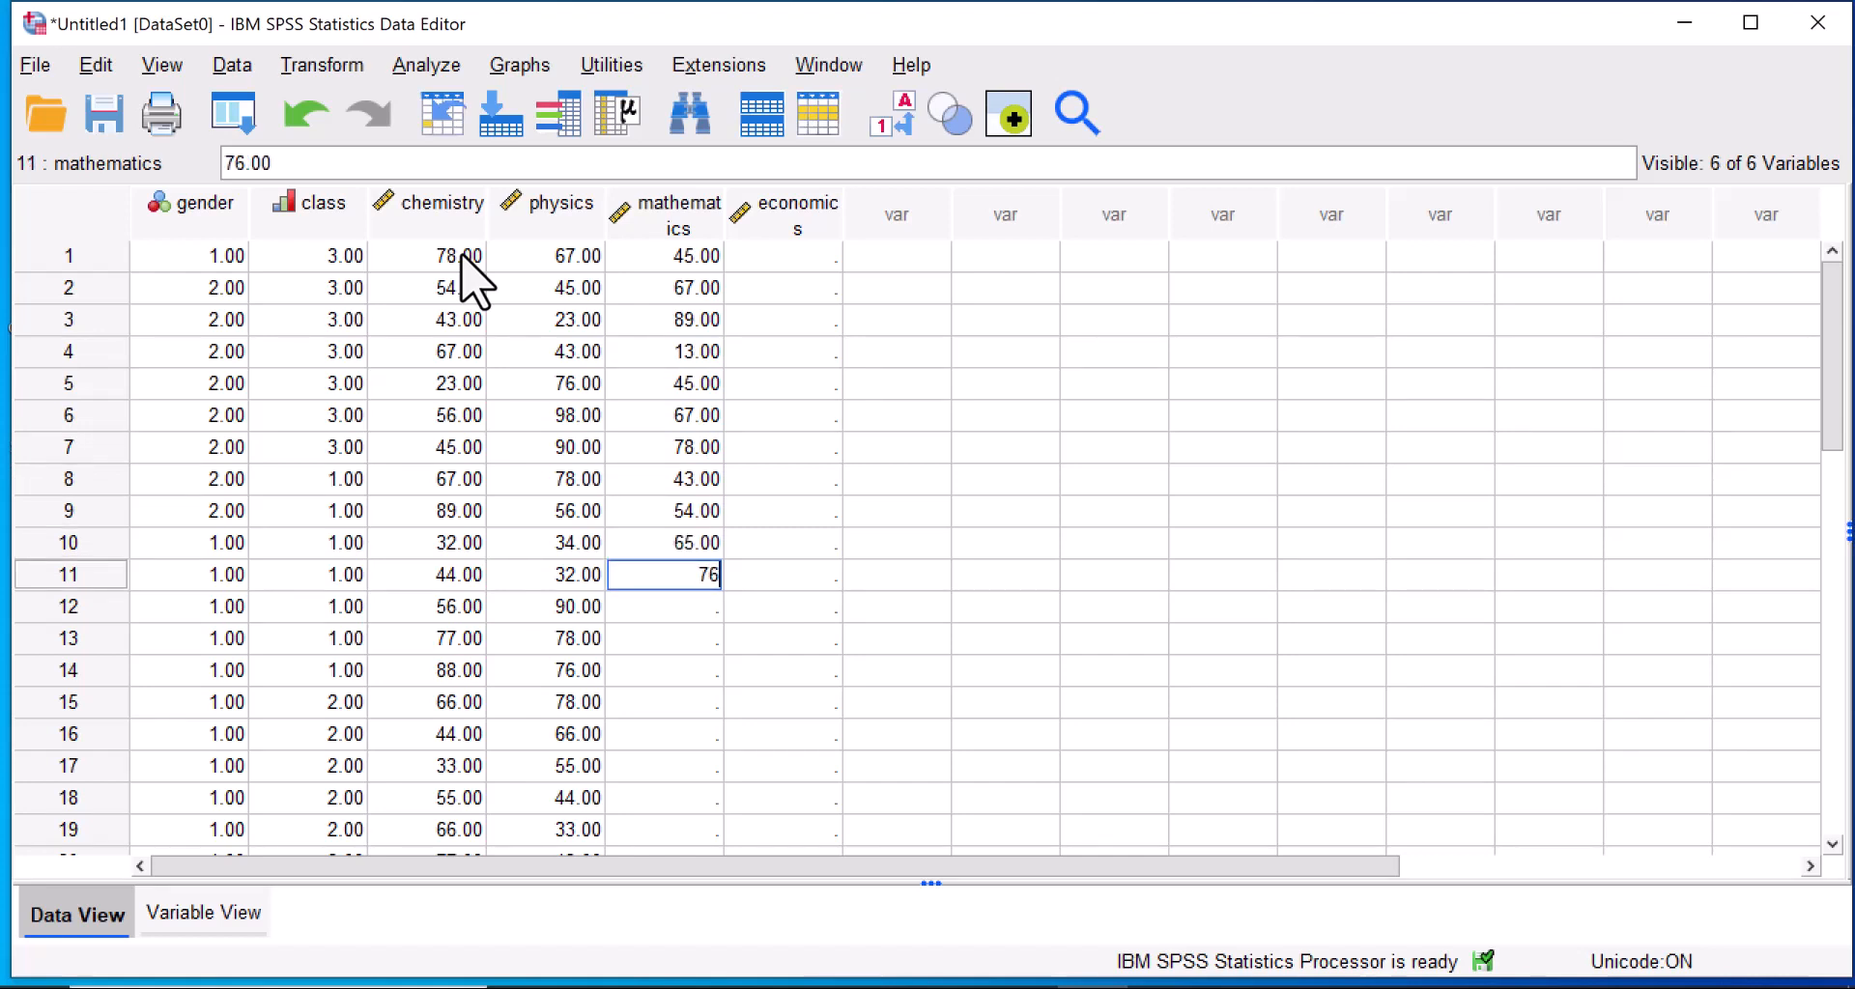
{"action": "key", "text": "Return"}
{"action": "type", "text": "87"}
{"action": "key", "text": "Return"}
{"action": "type", "text": "978"}
{"action": "key", "text": "Return"}
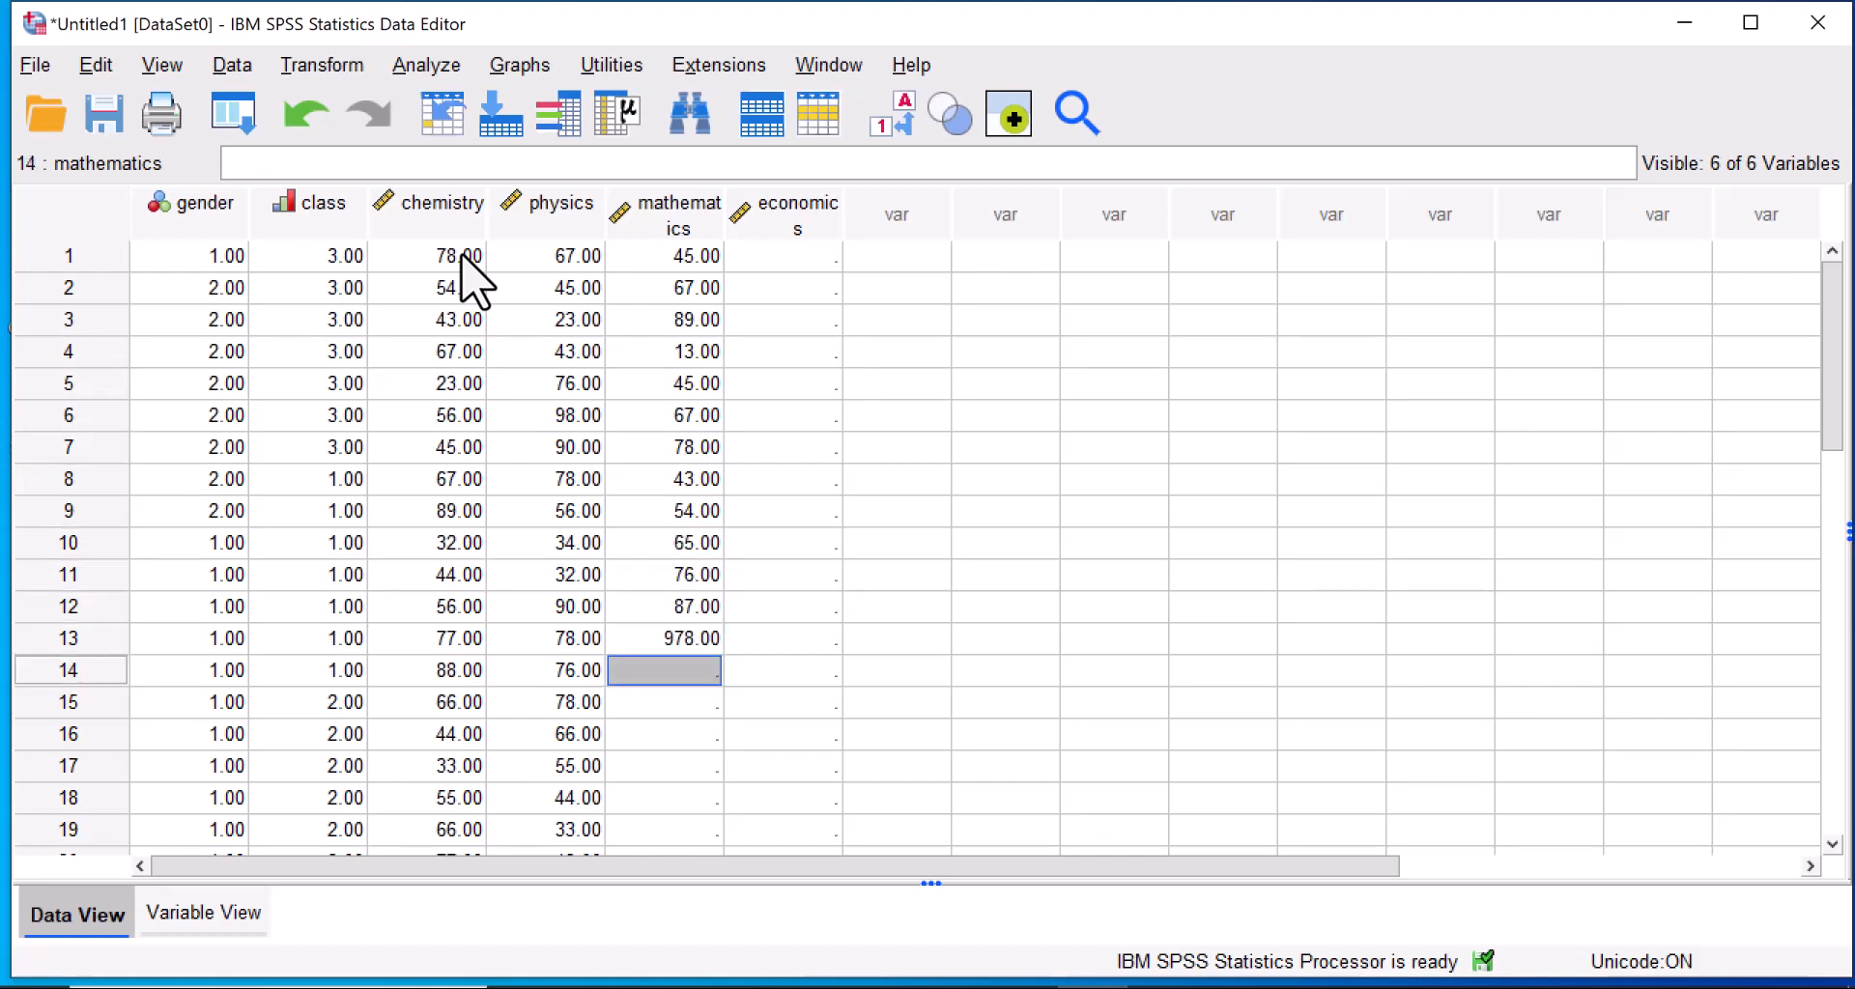
Correct the mathematics score of case 13 to 34 and enter 56, 78 and 90 for cases 14 to 16.
{"action": "key", "text": "Up"}
{"action": "type", "text": "34"}
{"action": "key", "text": "Return"}
{"action": "type", "text": "56"}
{"action": "key", "text": "Return"}
{"action": "type", "text": "78"}
{"action": "key", "text": "Return"}
{"action": "type", "text": "90"}
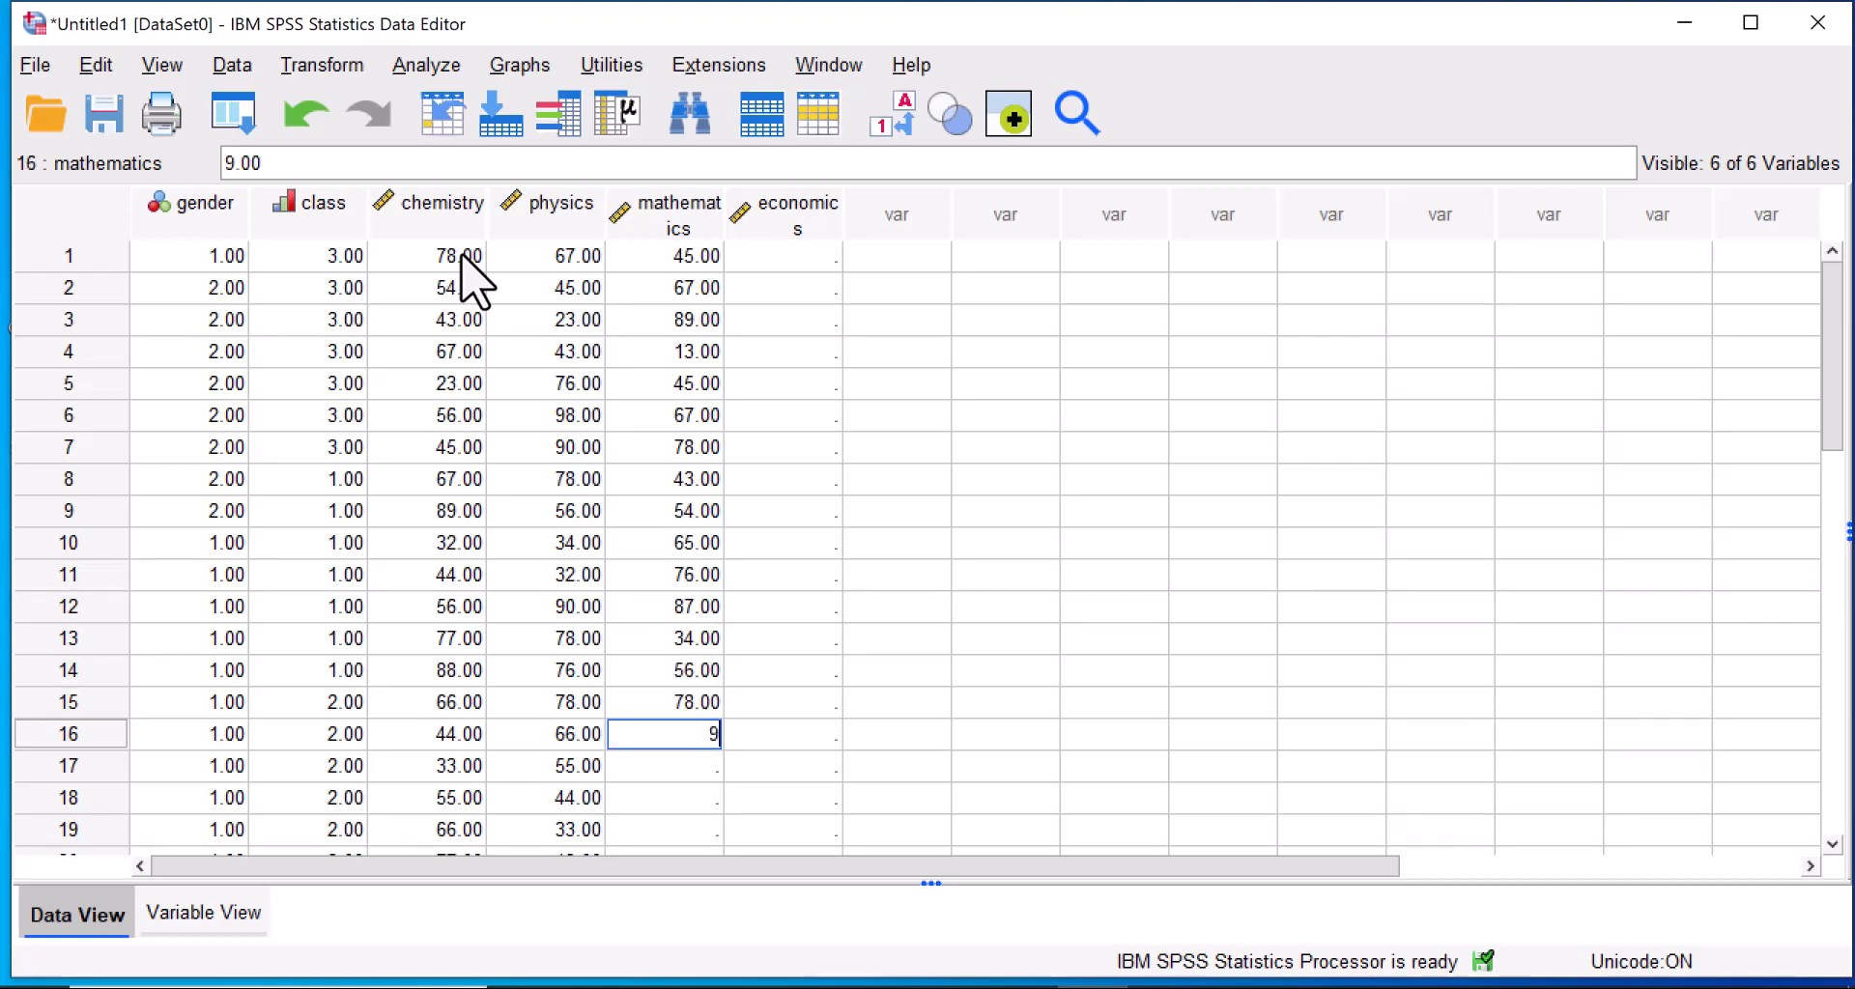
{"action": "key", "text": "Return"}
Enter the mathematics scores 13, 45, 67 and 67 for cases 17 to 20.
{"action": "type", "text": "13"}
{"action": "key", "text": "Return"}
{"action": "type", "text": "45"}
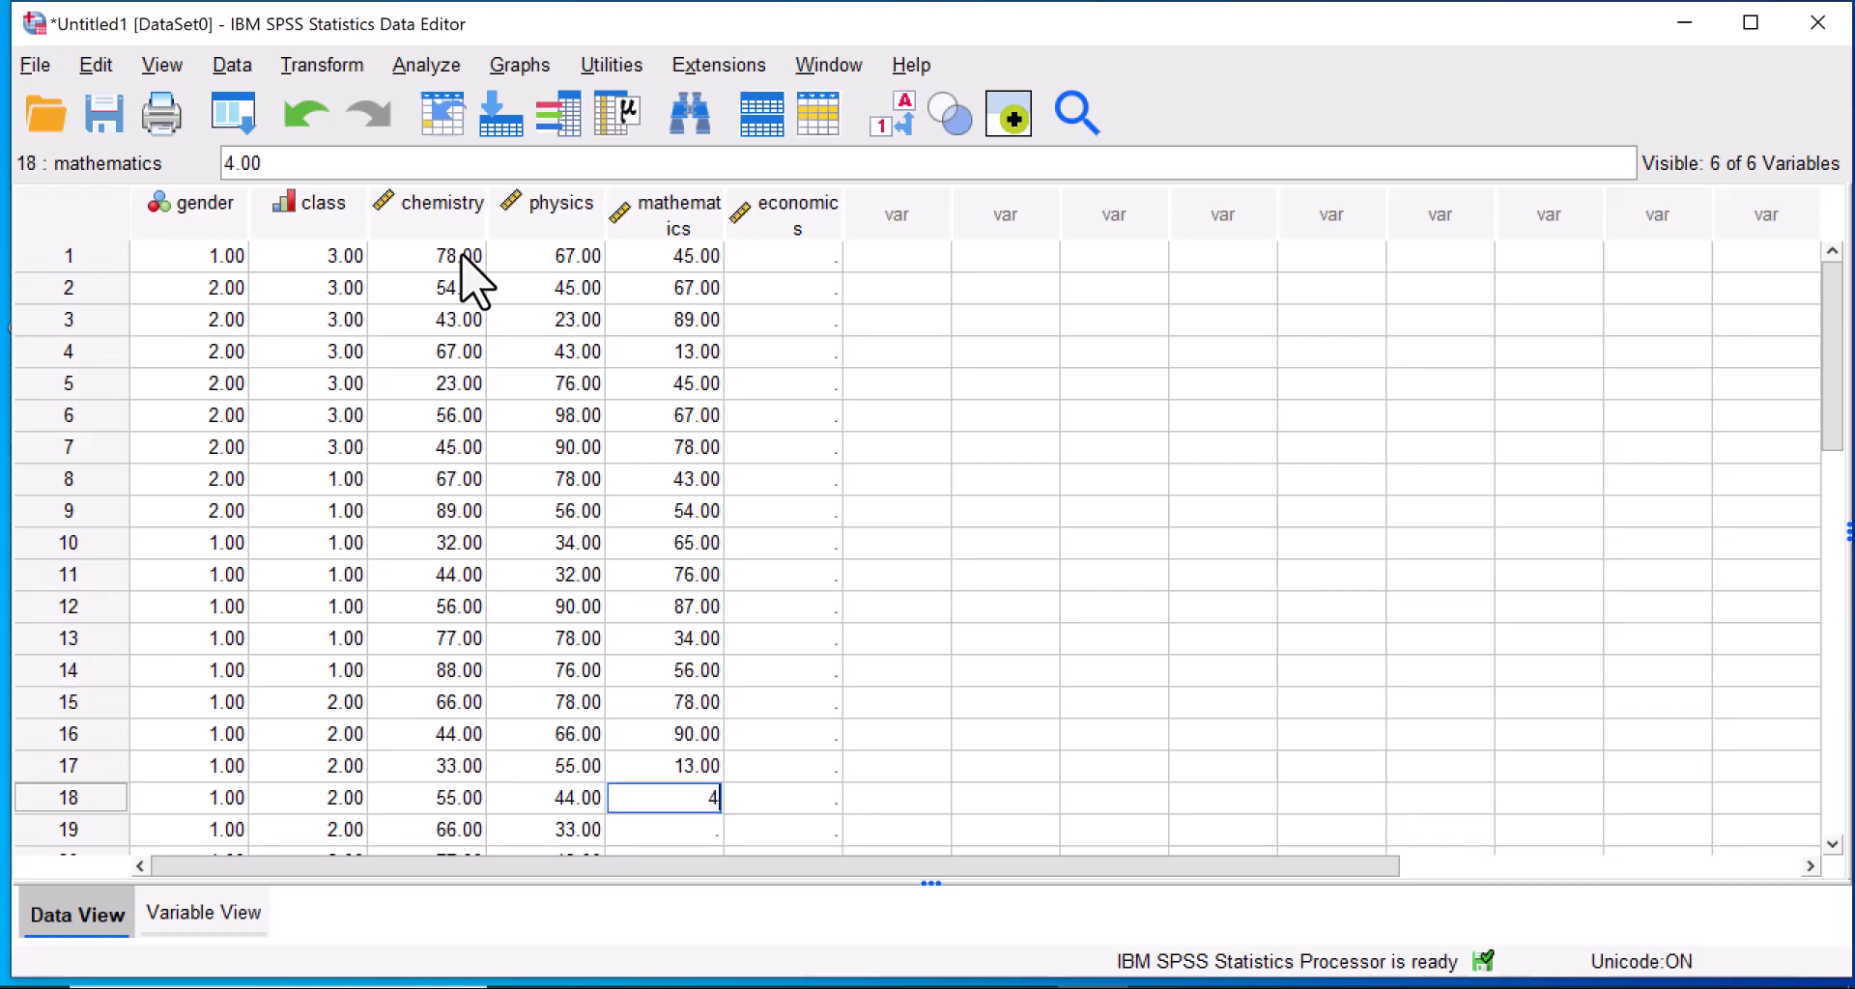
{"action": "key", "text": "Return"}
{"action": "type", "text": "67"}
{"action": "key", "text": "Return"}
{"action": "type", "text": "67"}
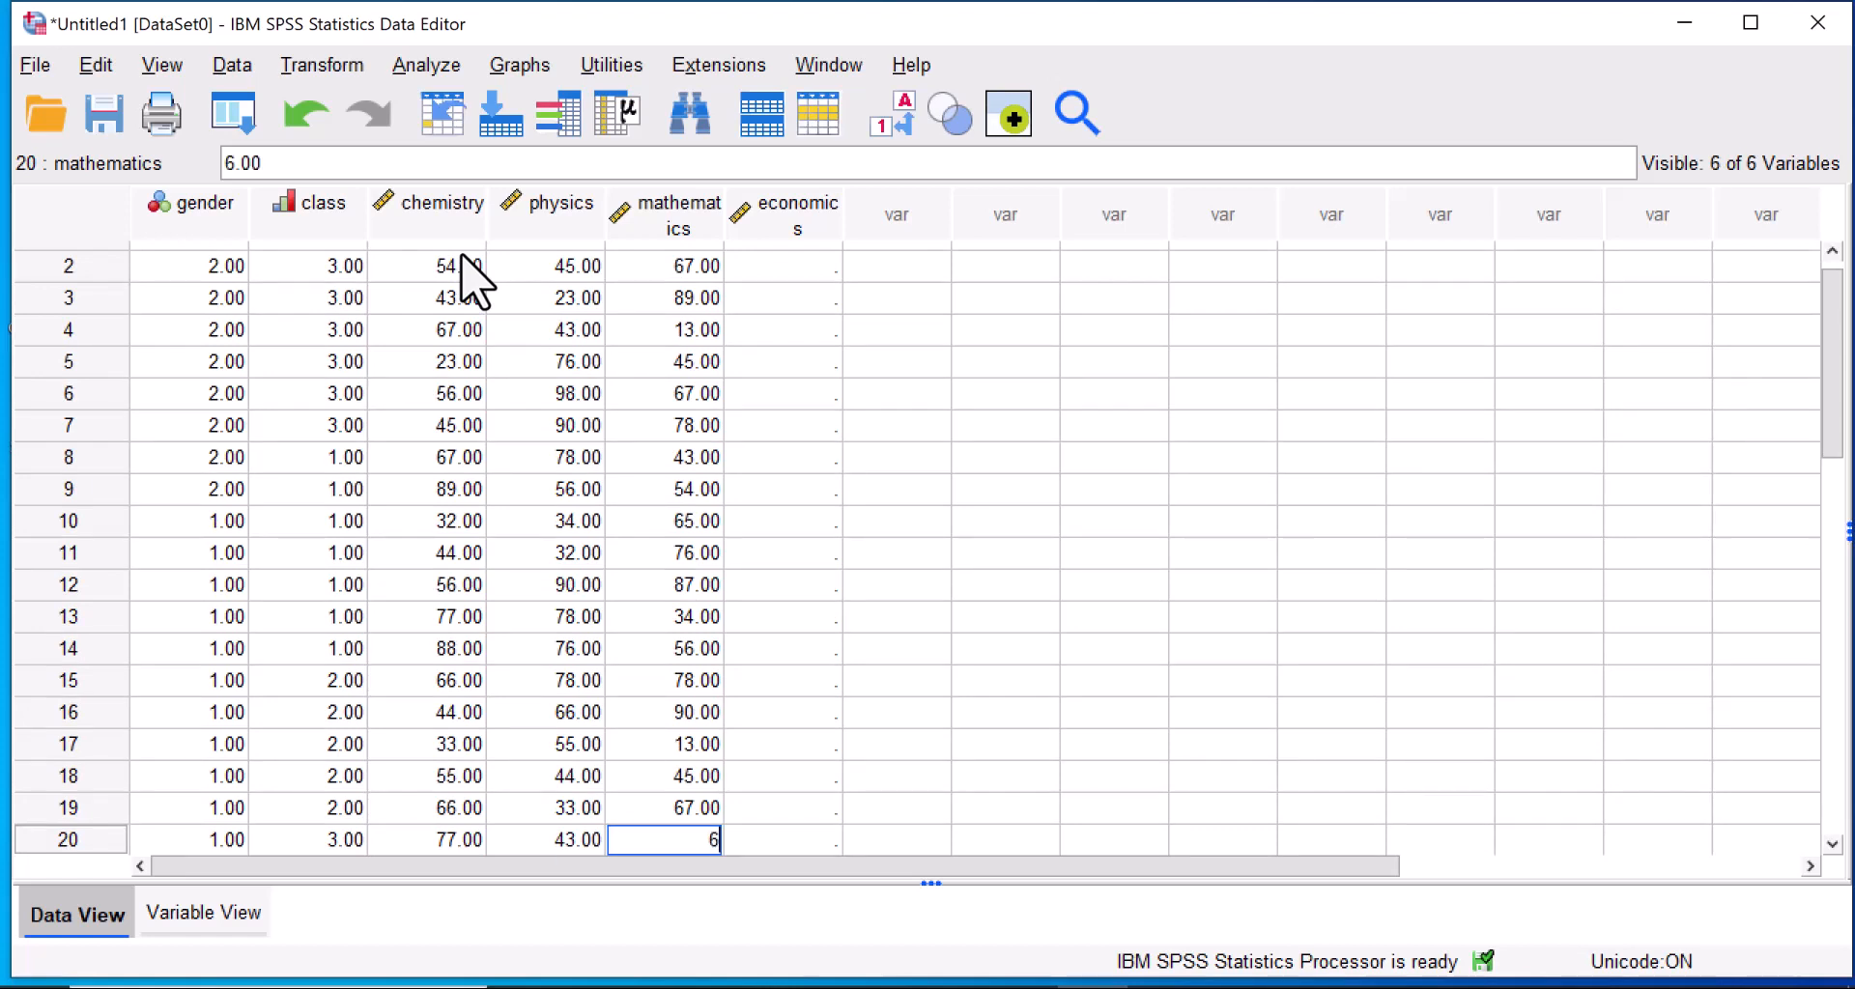
{"action": "key", "text": "Return"}
{"action": "type", "text": "89"}
{"action": "key", "text": "Return"}
{"action": "key", "text": "Up"}
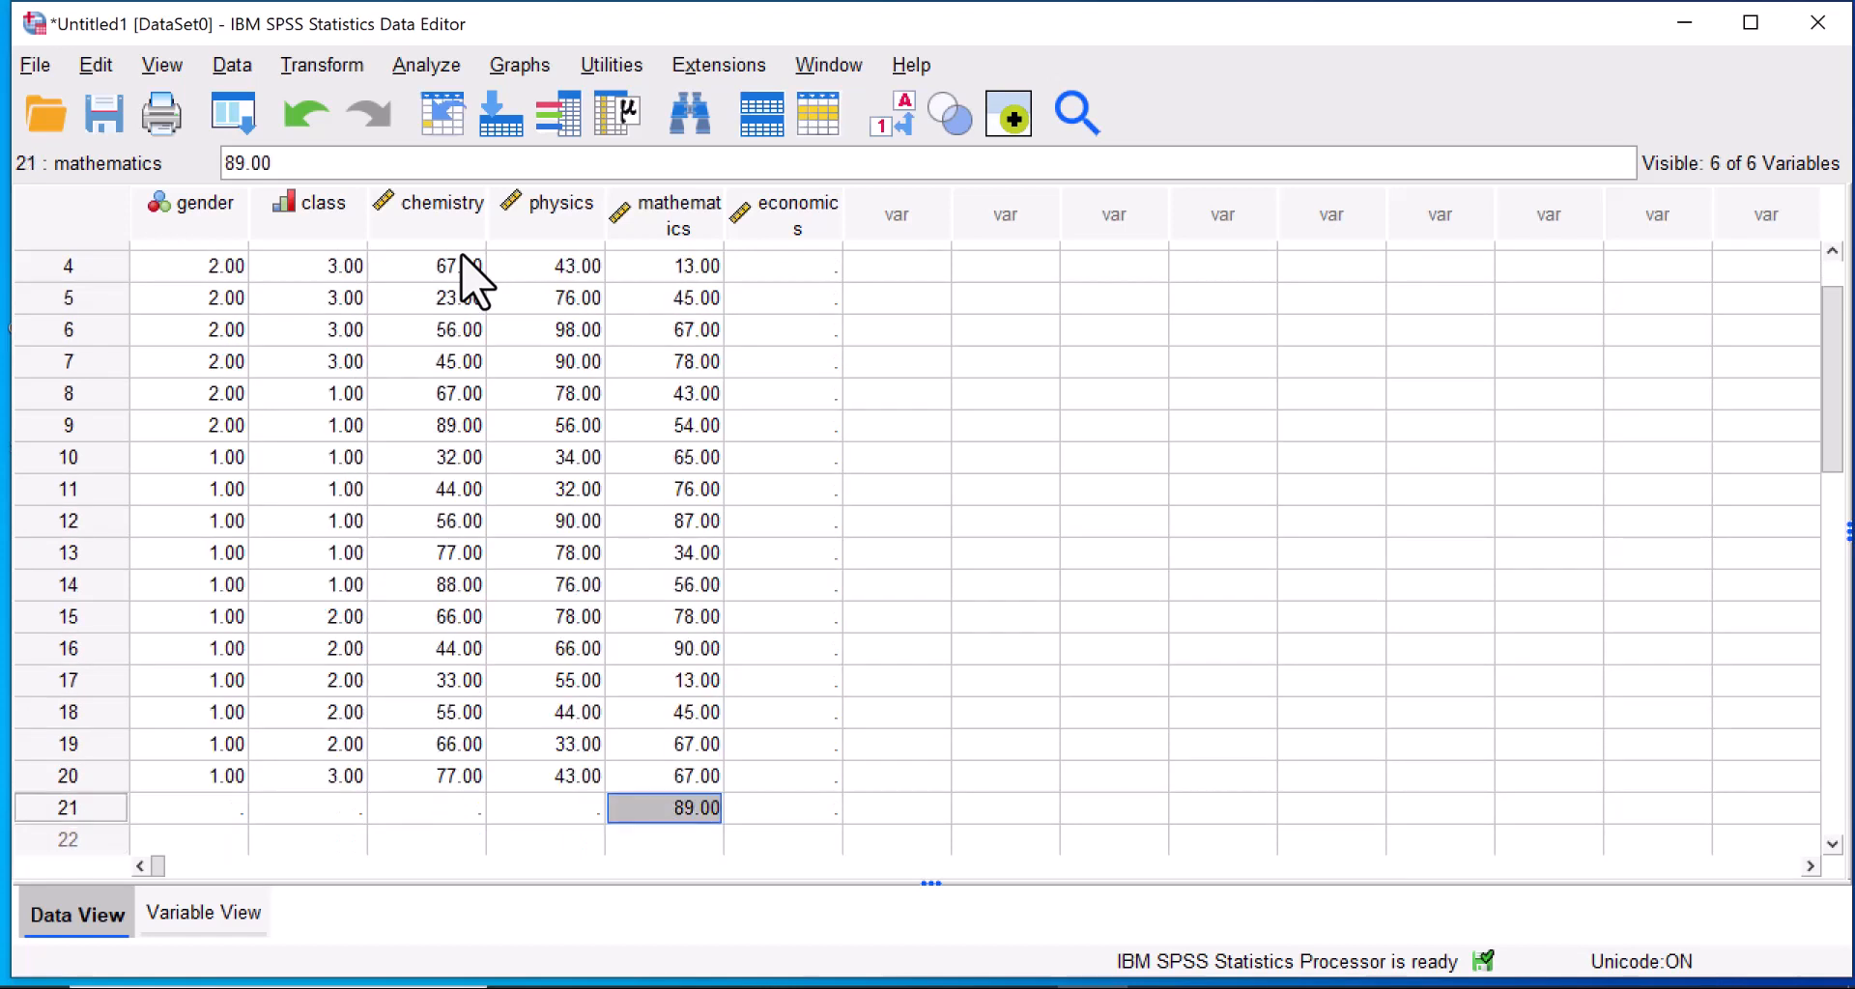
{"action": "key", "text": "Delete"}
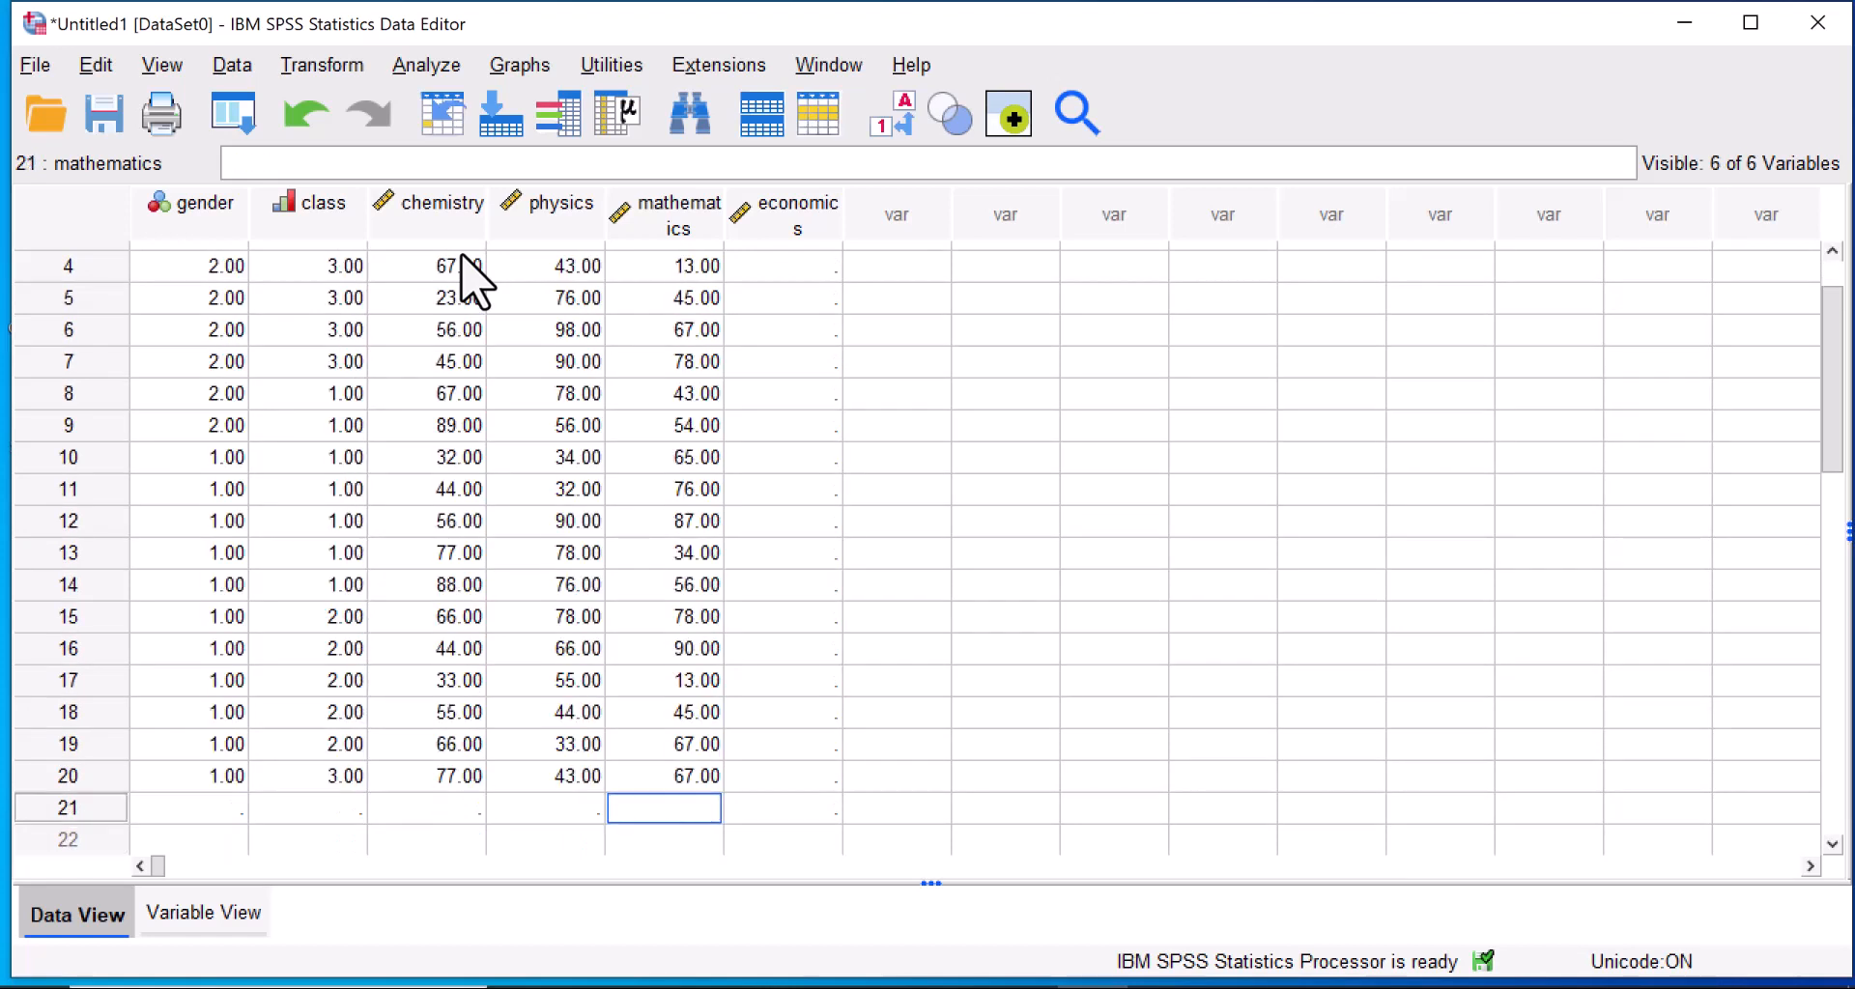
{"action": "left_click", "coordinate": [76, 812]}
{"action": "right_click", "coordinate": [77, 815]}
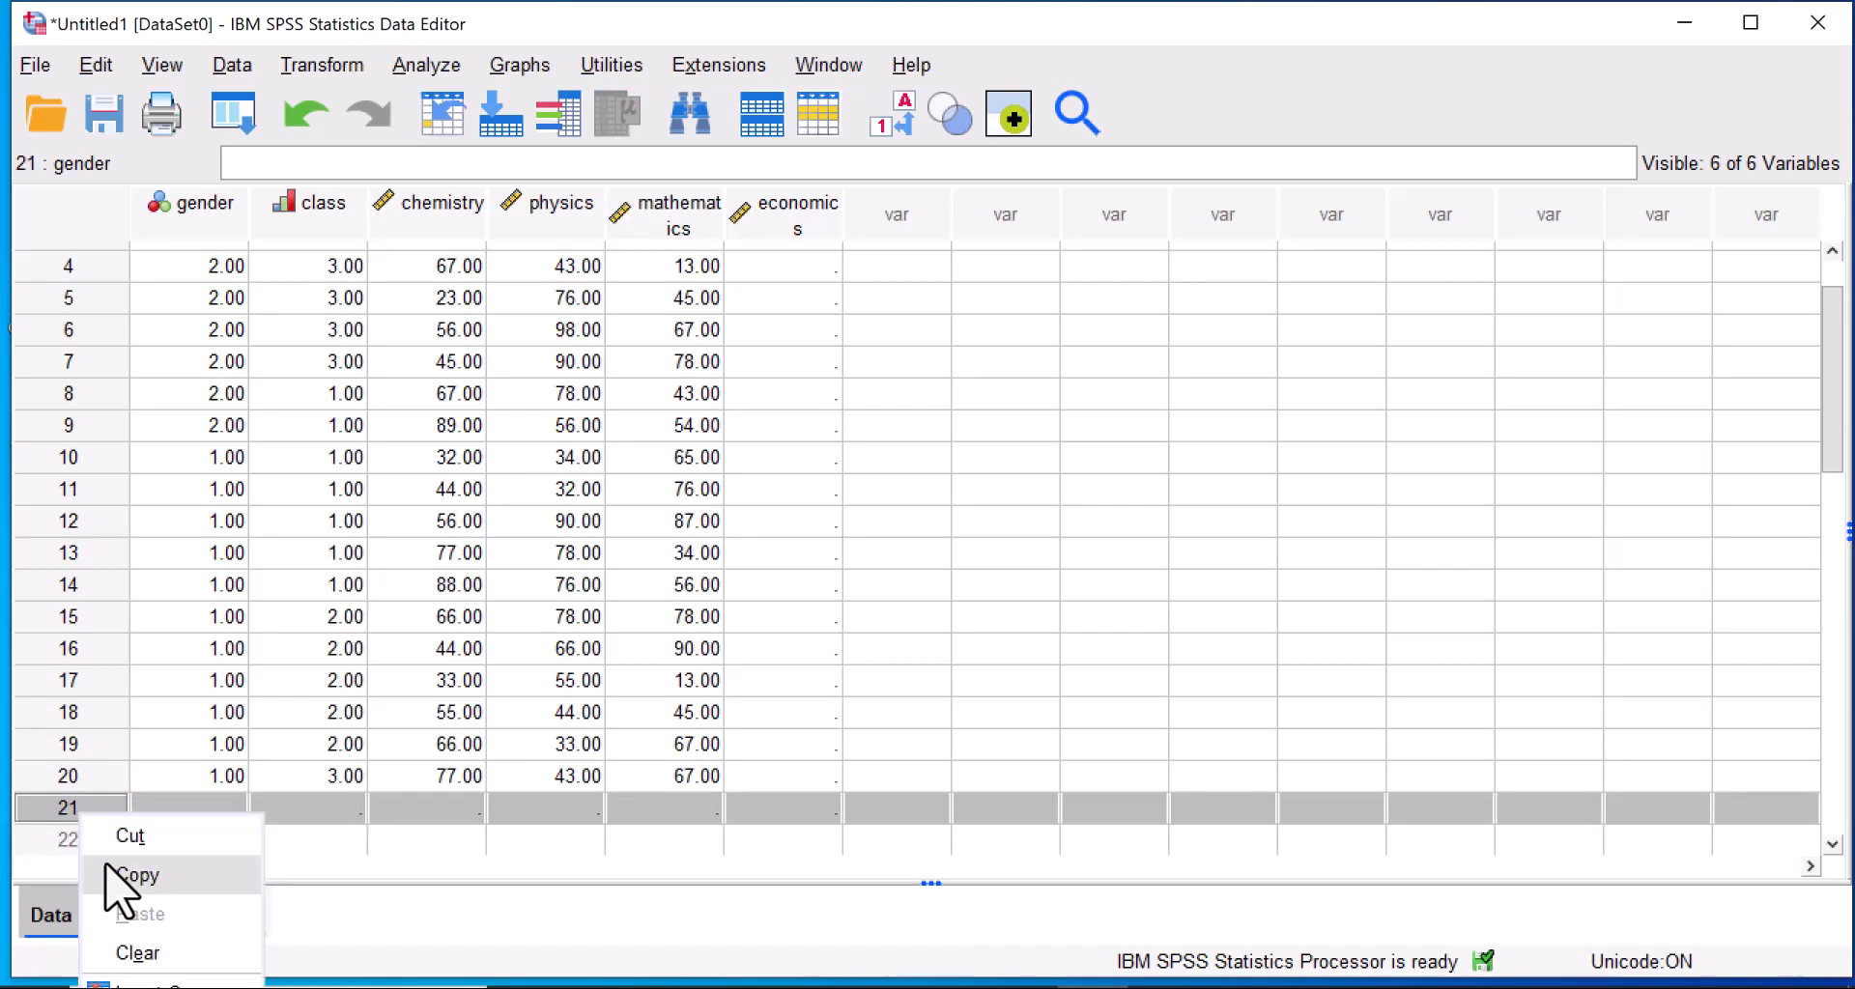
{"action": "left_click", "coordinate": [137, 952]}
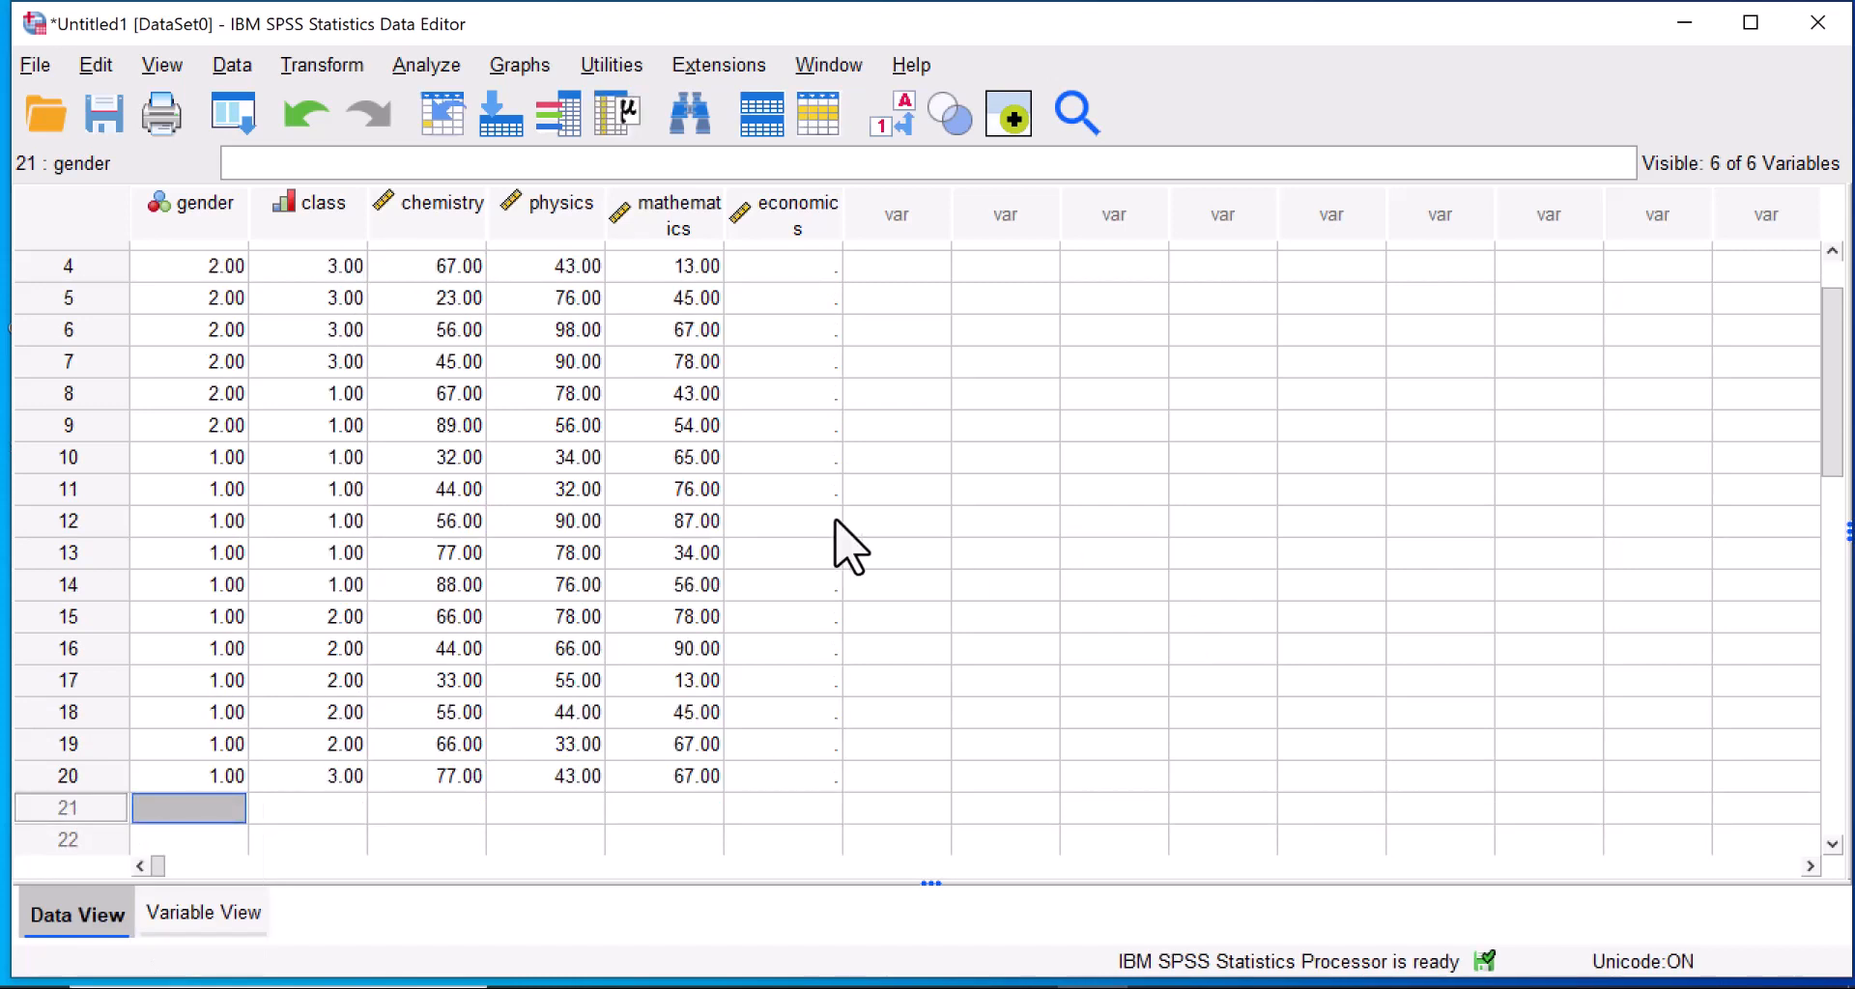
Enter the economics scores 56, 78, 78 and 98 for cases 1 to 4.
{"action": "left_click_drag", "start_coordinate": [1839, 396], "coordinate": [1839, 368]}
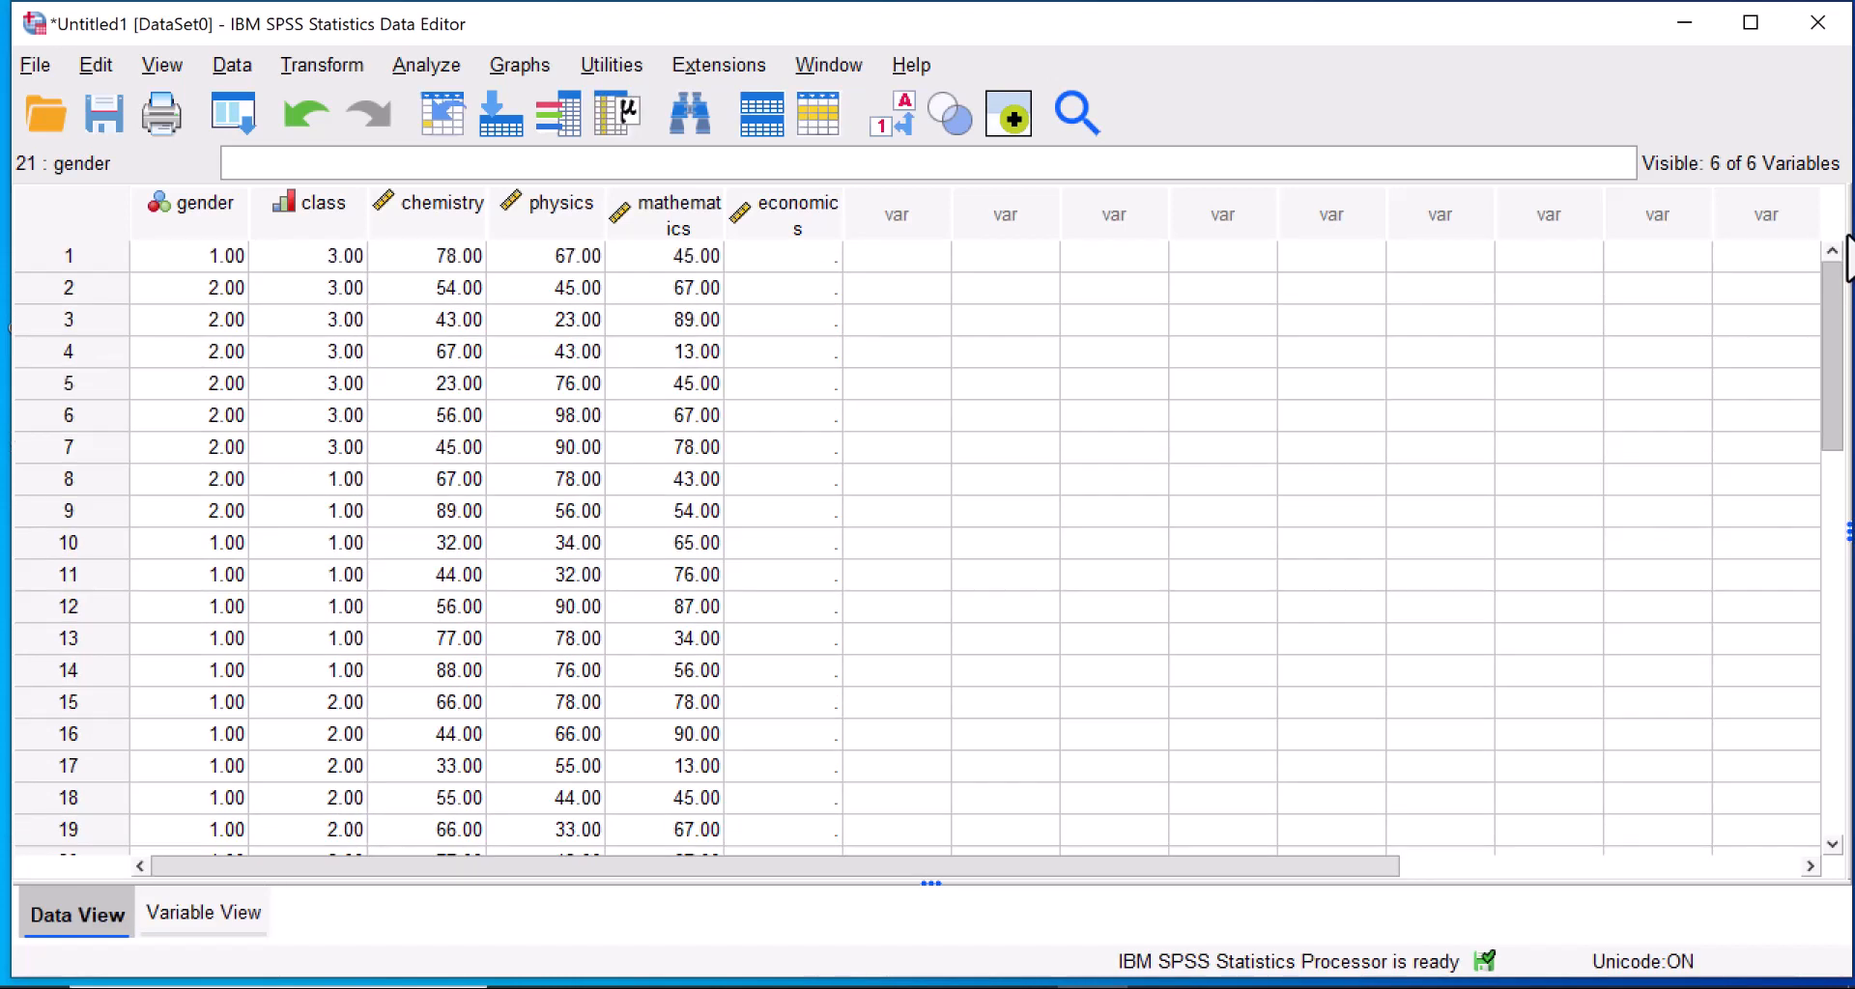
{"action": "left_click", "coordinate": [793, 259]}
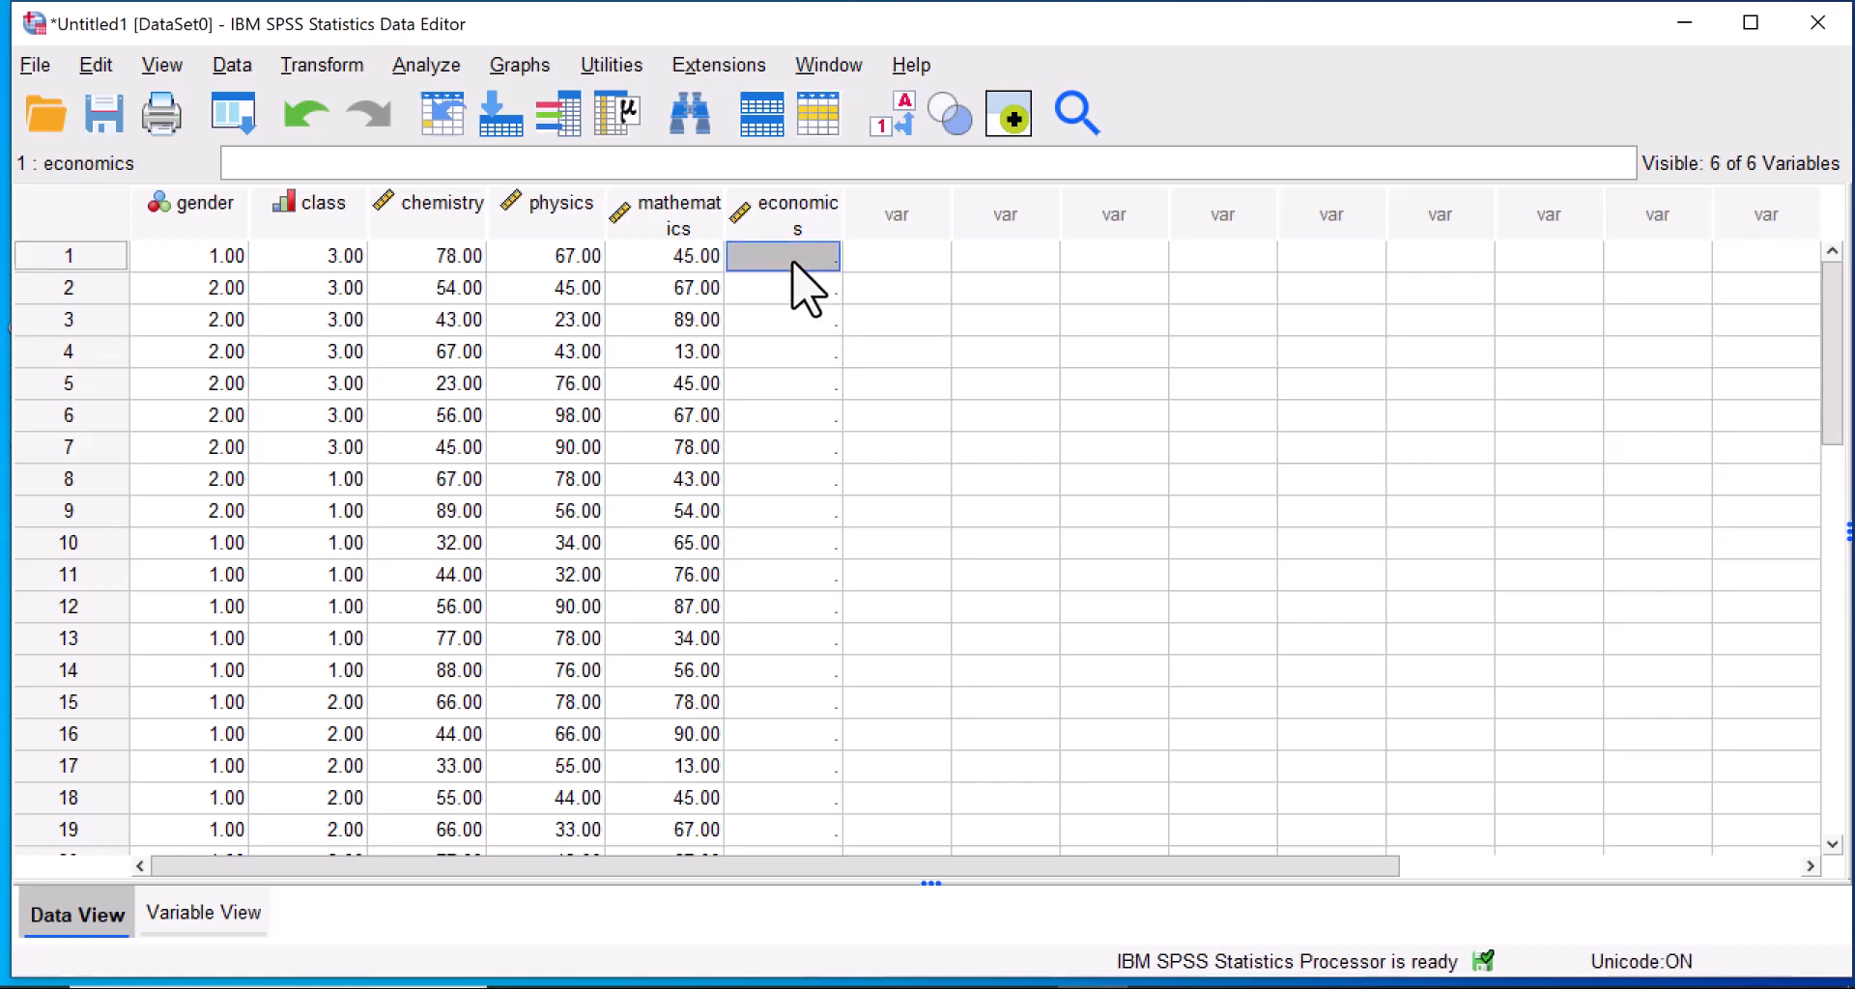
{"action": "type", "text": "56"}
{"action": "key", "text": "Return"}
{"action": "type", "text": "76"}
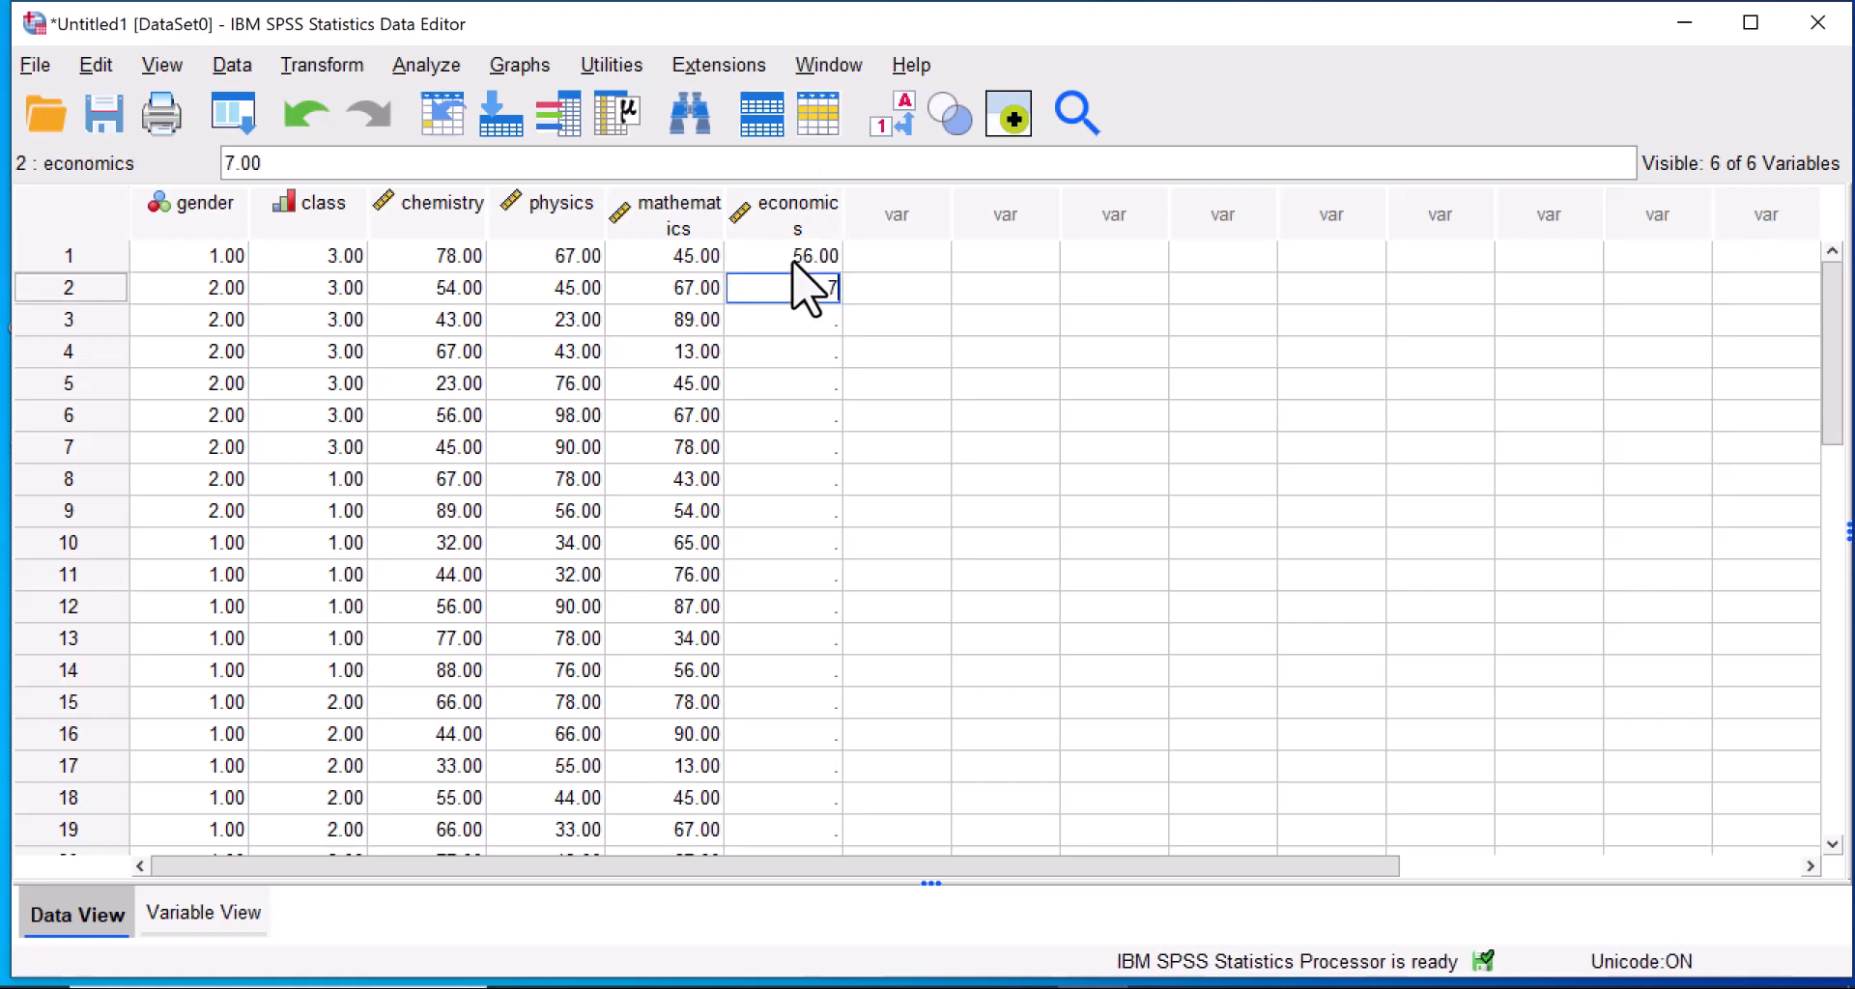
{"action": "key", "text": "Return"}
{"action": "type", "text": "78"}
{"action": "key", "text": "Return"}
{"action": "type", "text": "98"}
{"action": "key", "text": "Return"}
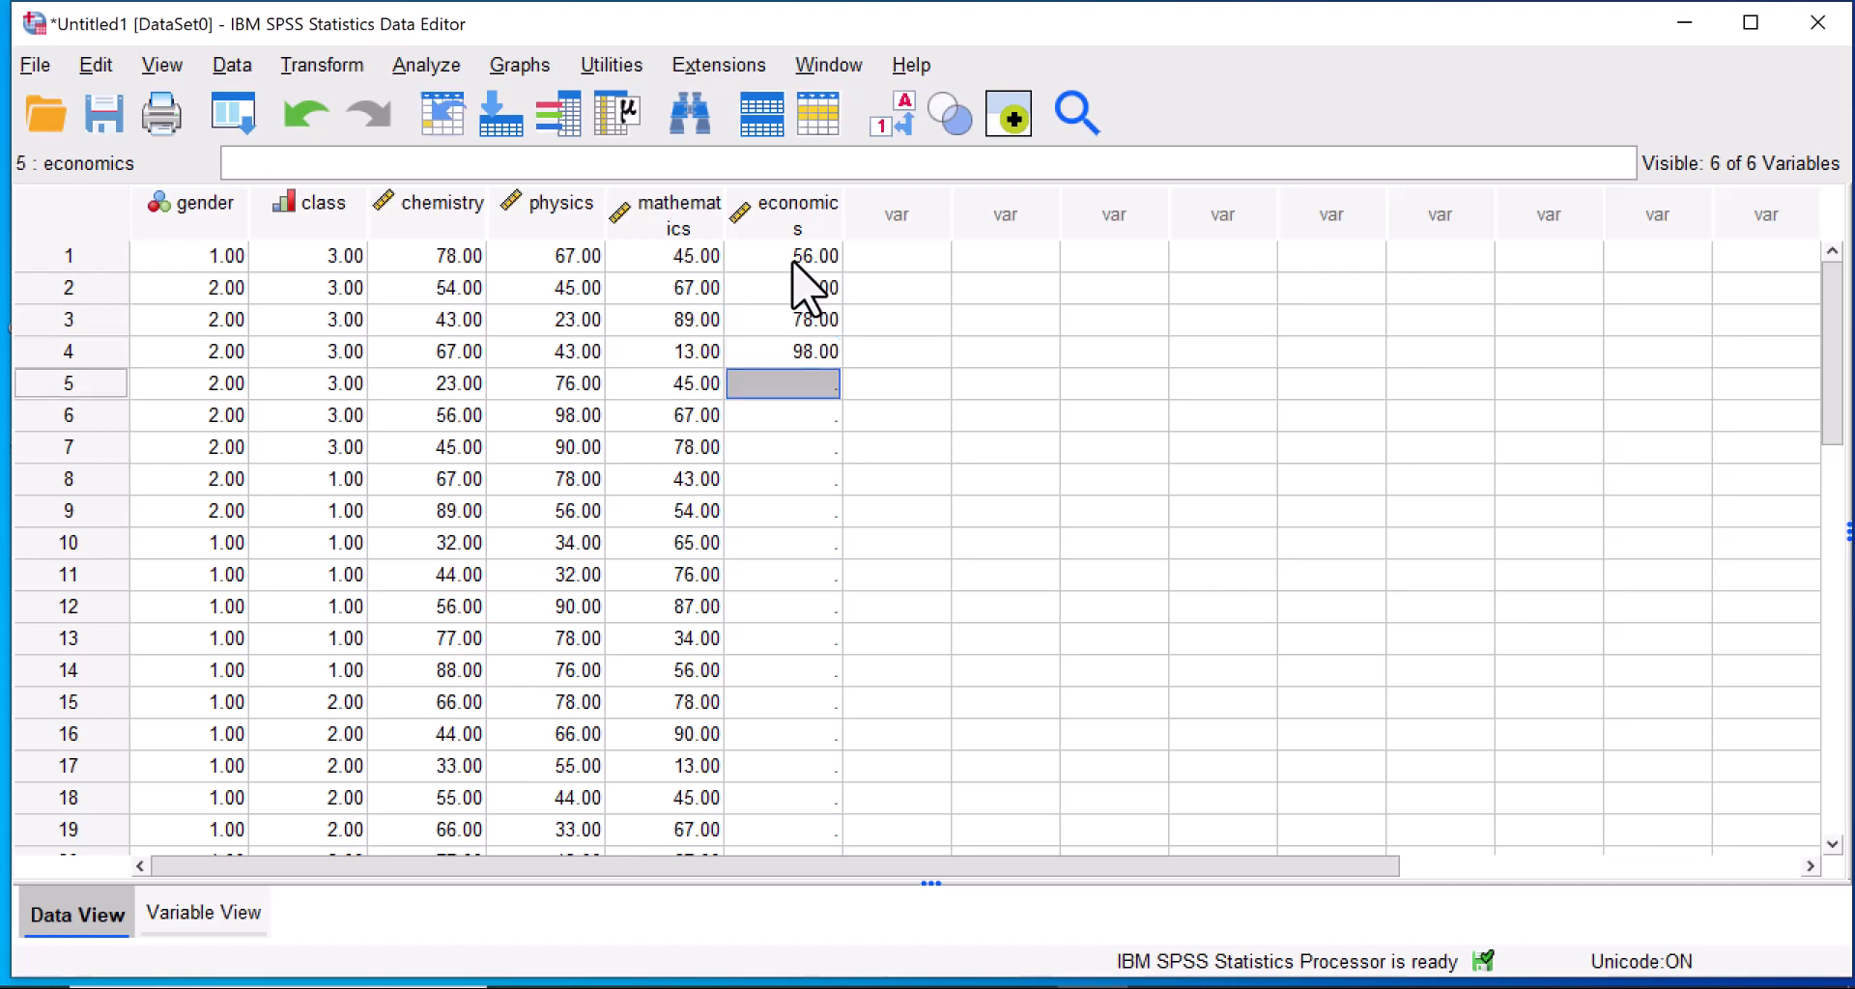
Enter the economics scores 90, 76, 65, 67 and 89 for cases 5 to 9.
{"action": "type", "text": "90"}
{"action": "key", "text": "Return"}
{"action": "type", "text": "76"}
{"action": "key", "text": "Return"}
{"action": "type", "text": "65"}
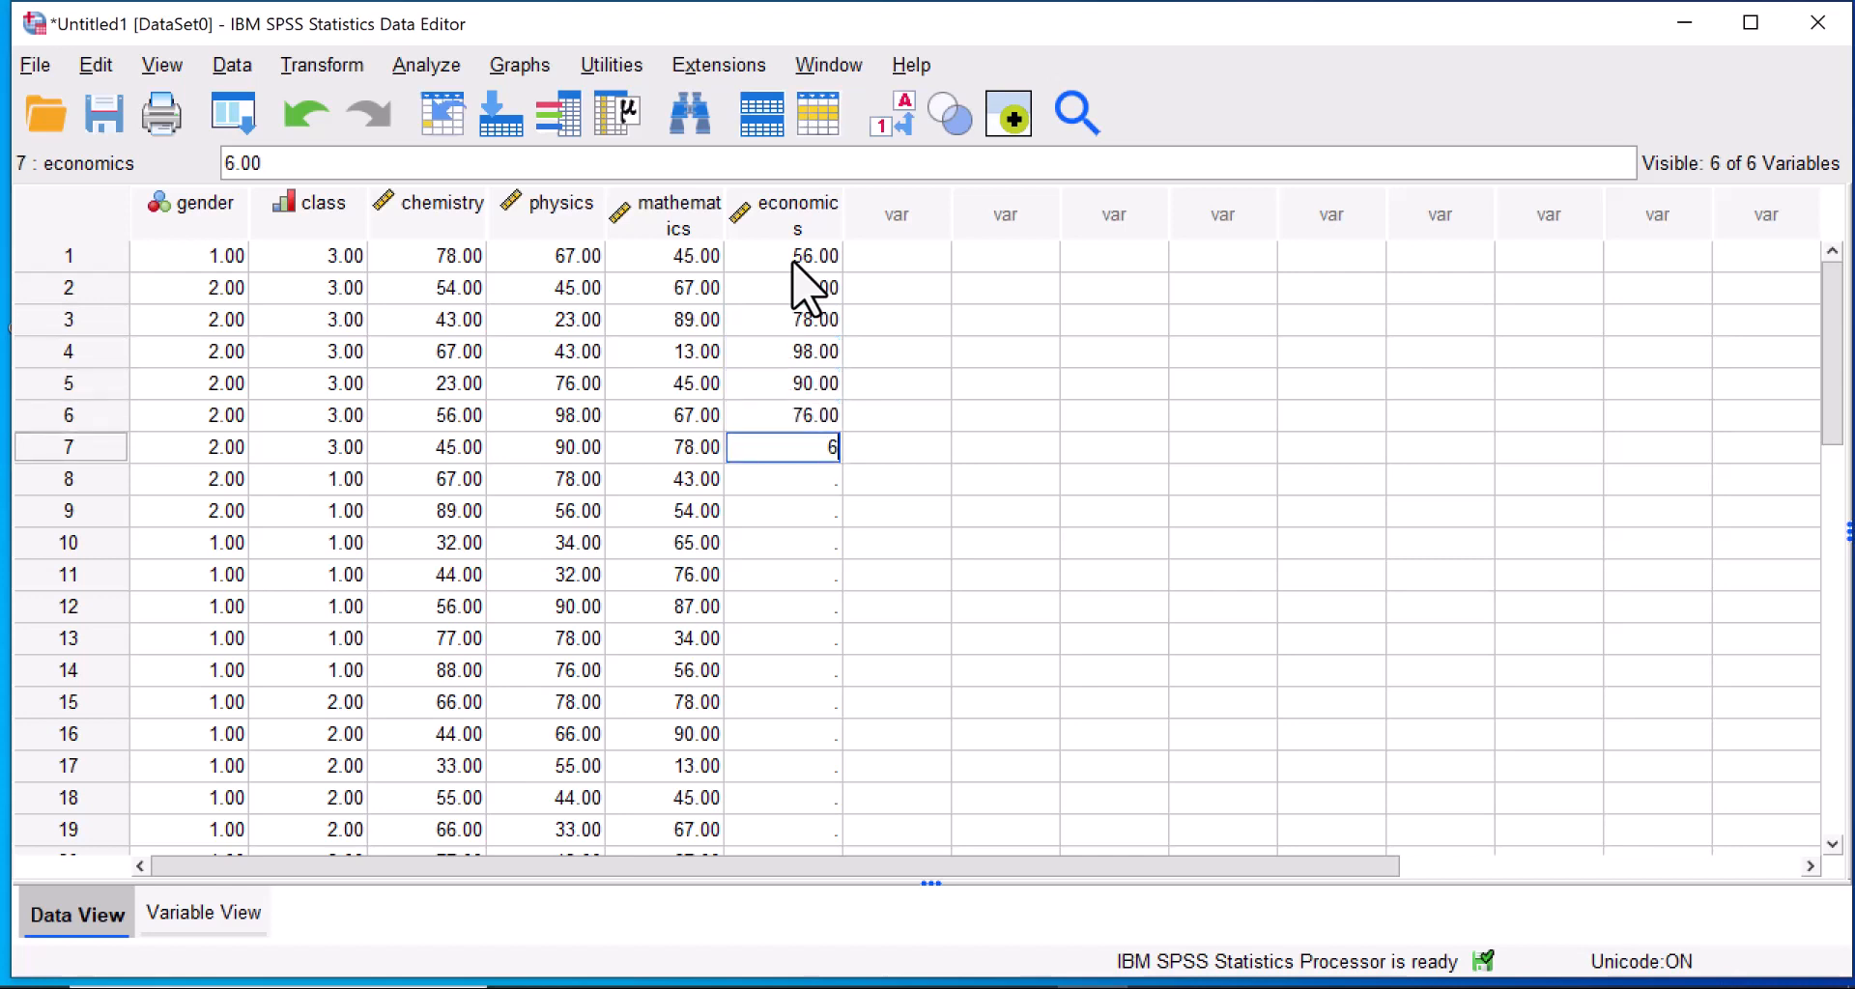
{"action": "key", "text": "Return"}
{"action": "type", "text": "67"}
{"action": "key", "text": "Return"}
{"action": "type", "text": "89"}
{"action": "key", "text": "Return"}
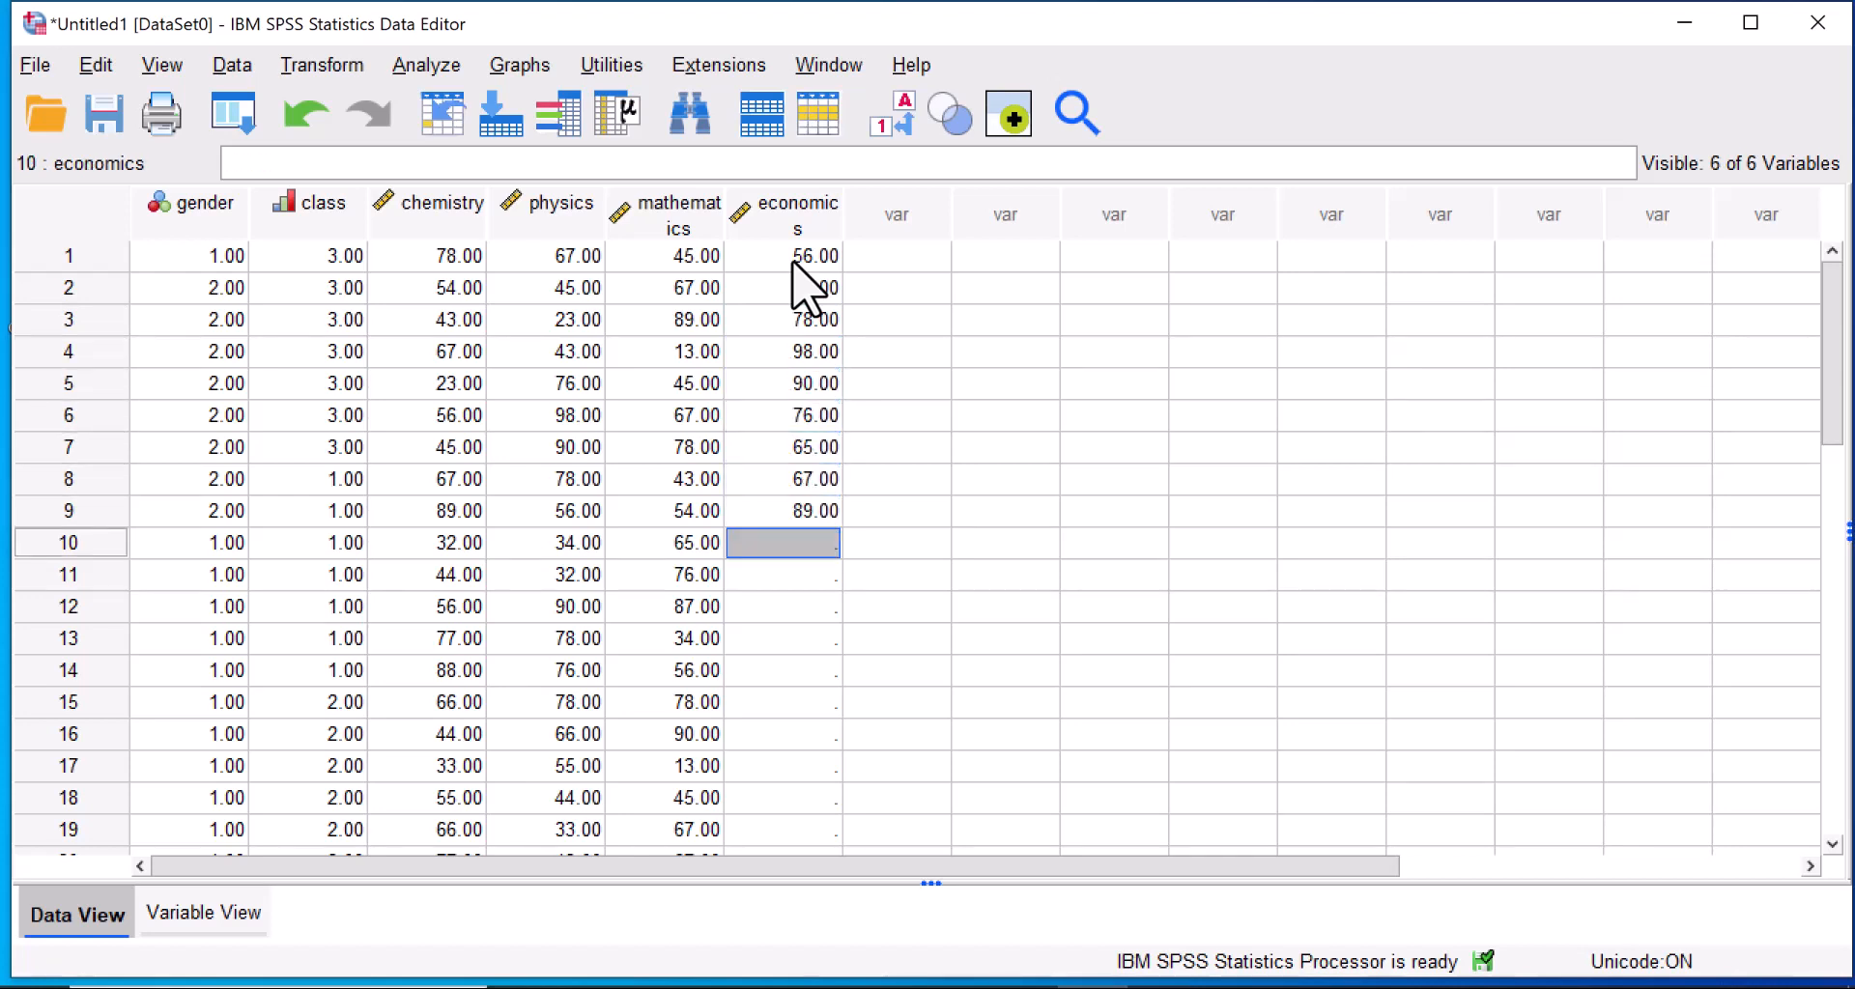
Enter the economics scores 54, 34, 56, 78 and 98 for cases 10 to 14.
{"action": "type", "text": "54"}
{"action": "key", "text": "Return"}
{"action": "type", "text": "34"}
{"action": "key", "text": "Return"}
{"action": "type", "text": "56"}
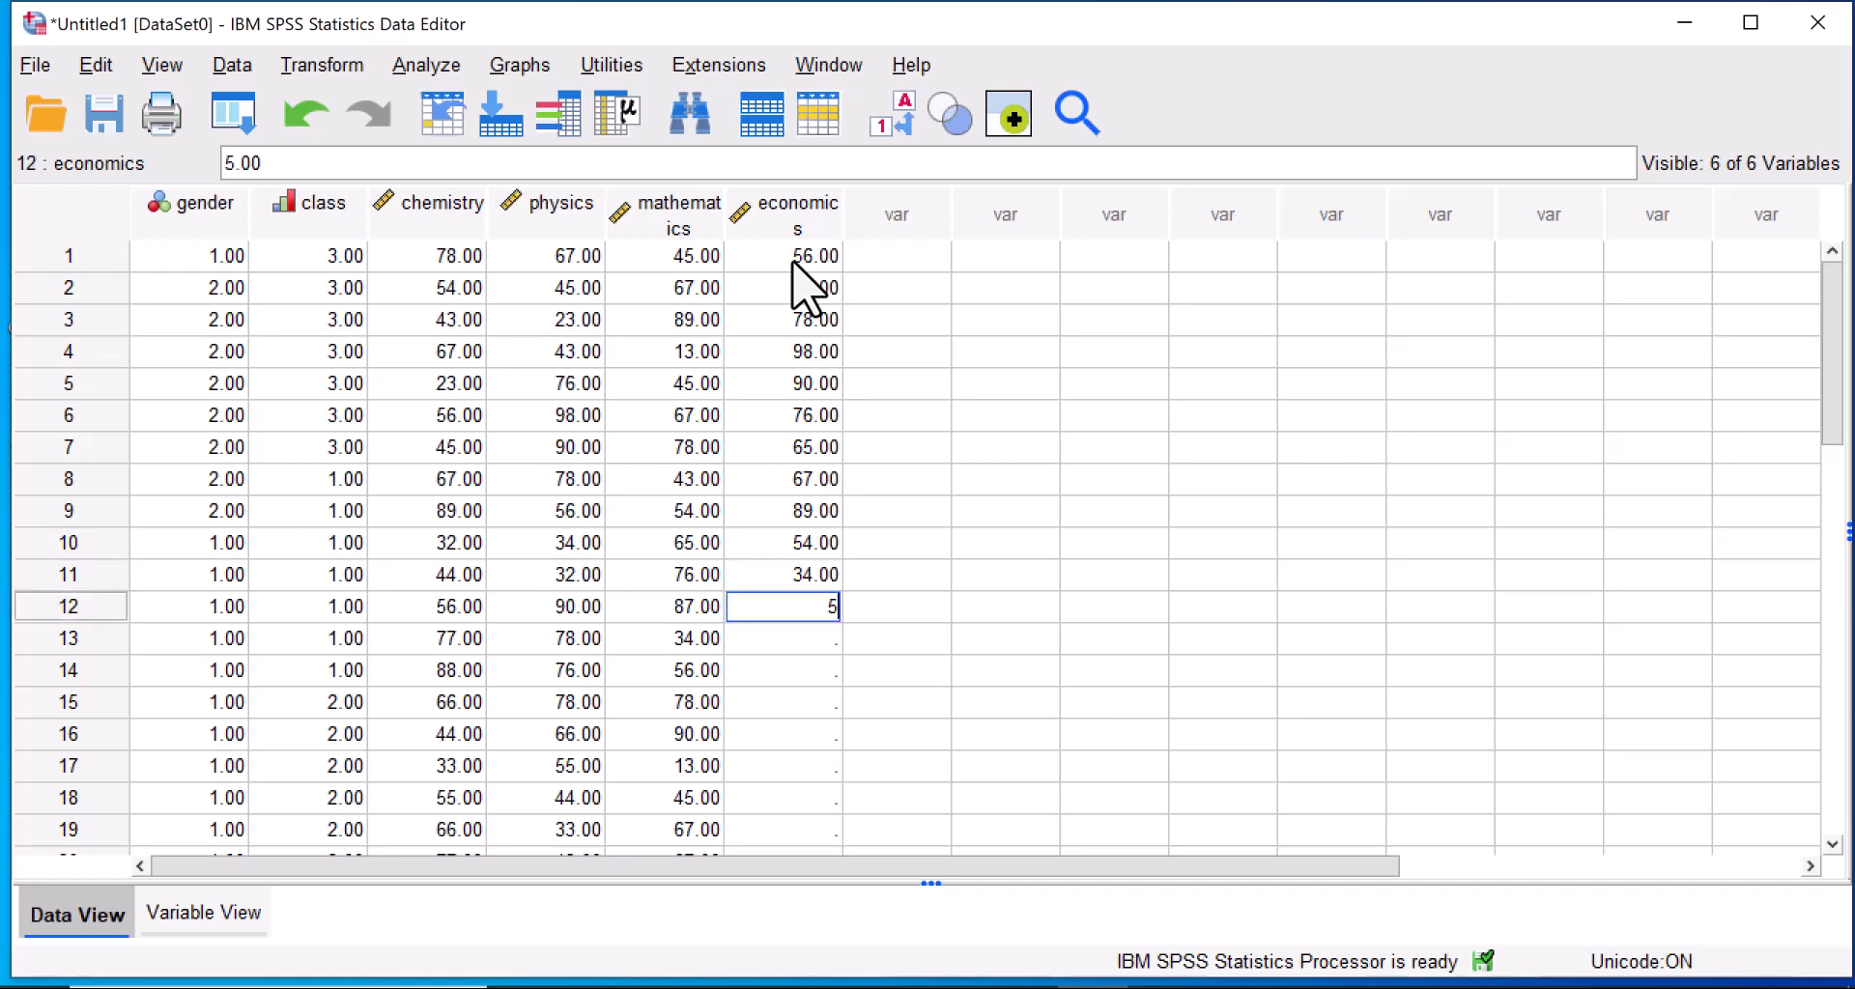
{"action": "key", "text": "Return"}
{"action": "type", "text": "78"}
{"action": "key", "text": "Return"}
{"action": "type", "text": "98"}
{"action": "key", "text": "Return"}
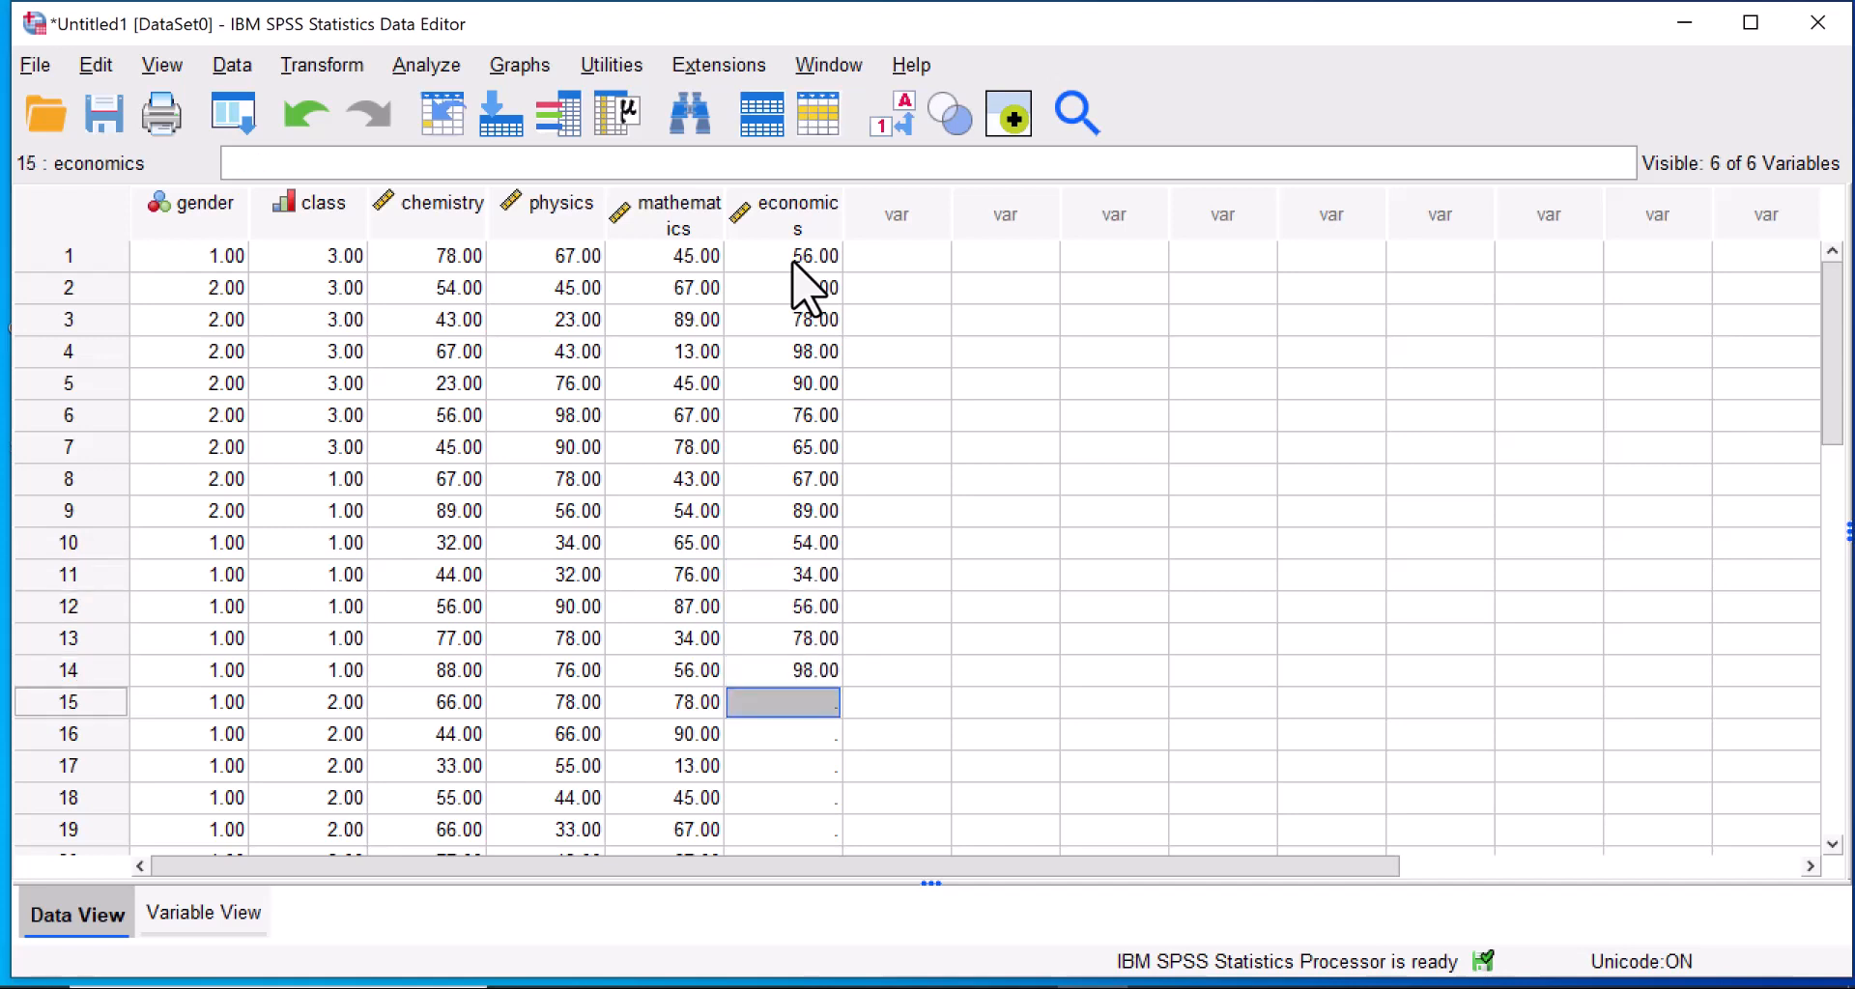
Enter the economics scores 45, 67, 78, 90, 65 and 67 for cases 15 to 20.
{"action": "type", "text": "45"}
{"action": "key", "text": "Return"}
{"action": "type", "text": "67"}
{"action": "key", "text": "Return"}
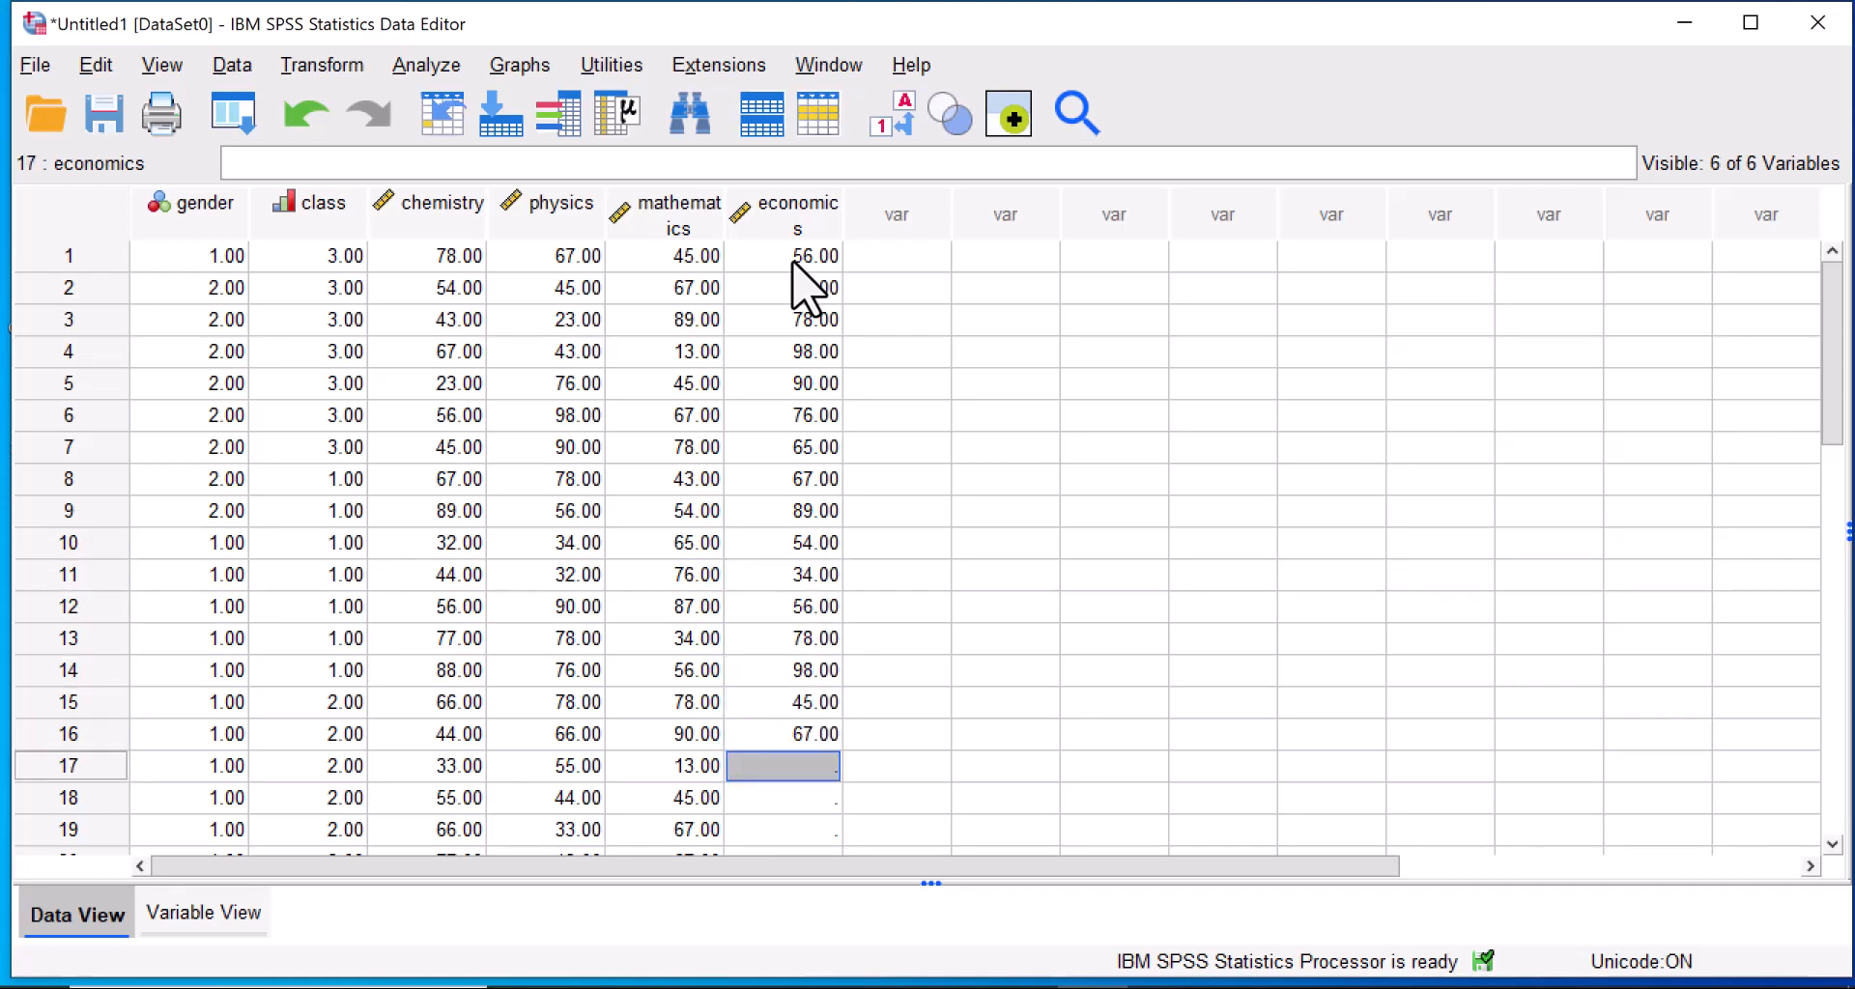
{"action": "type", "text": "78"}
{"action": "key", "text": "Return"}
{"action": "type", "text": "90"}
{"action": "key", "text": "Return"}
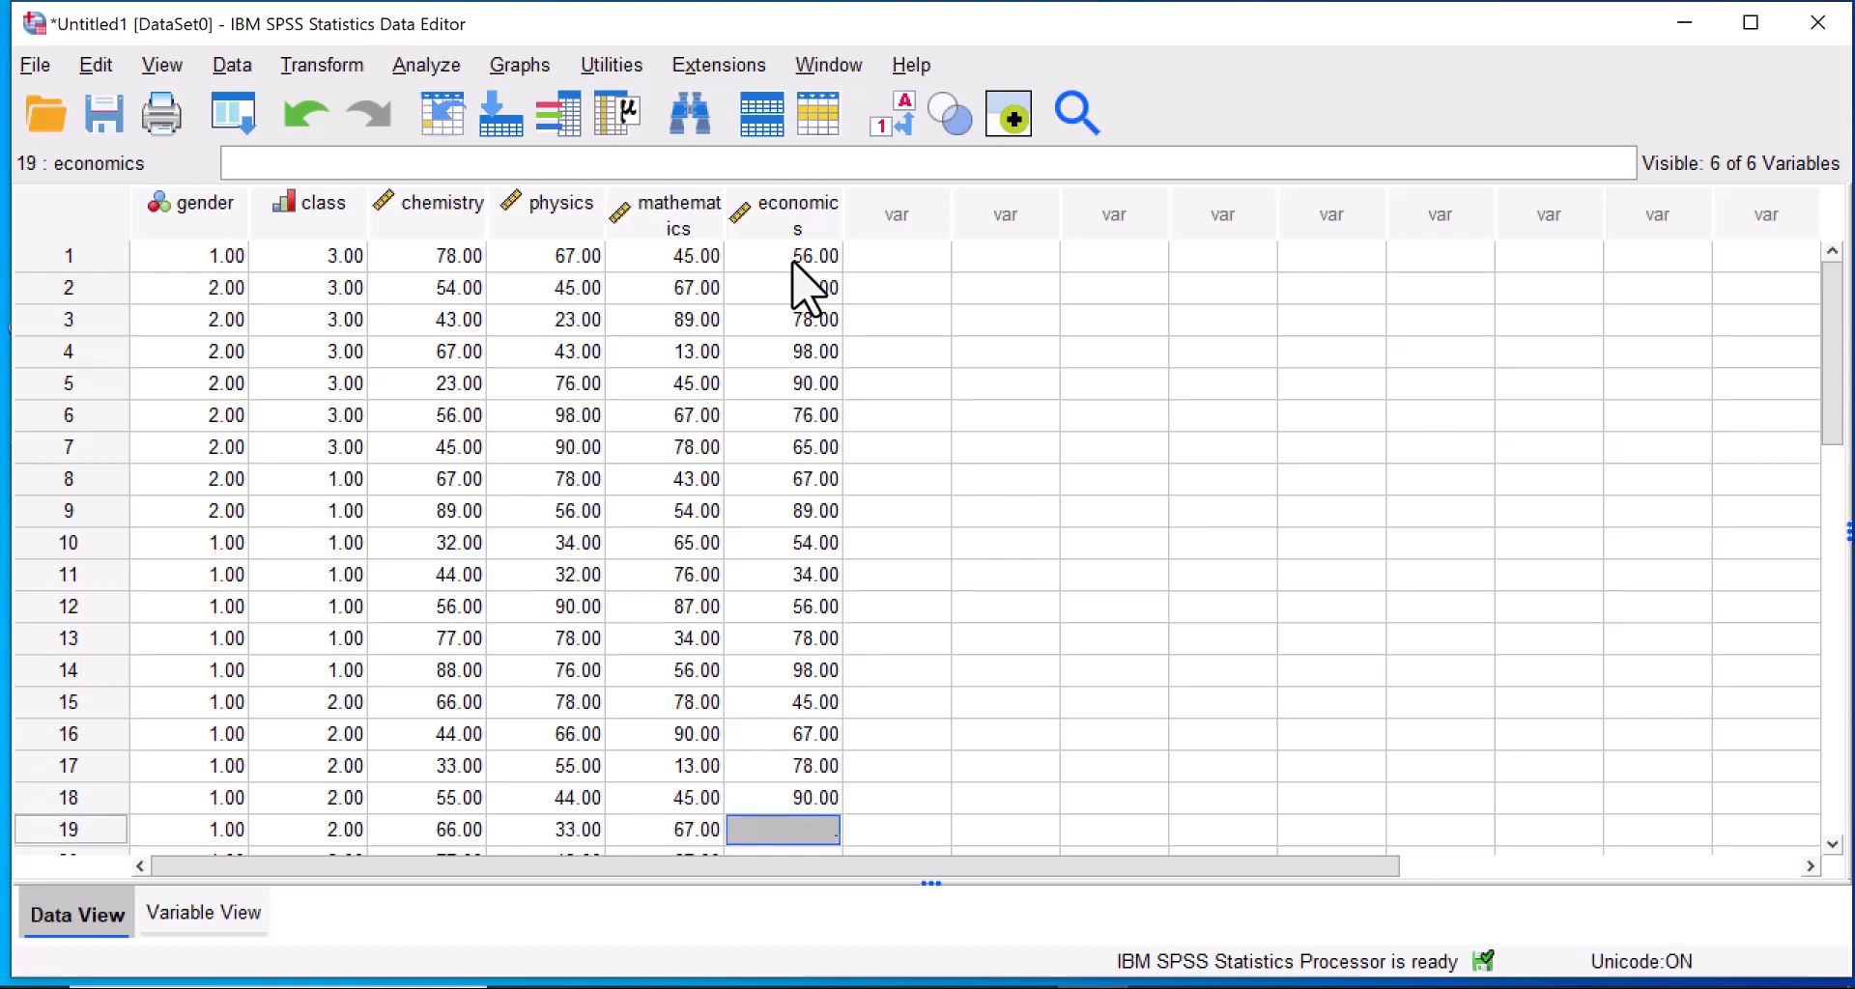
{"action": "type", "text": "65"}
{"action": "key", "text": "Return"}
{"action": "type", "text": "67"}
{"action": "key", "text": "Return"}
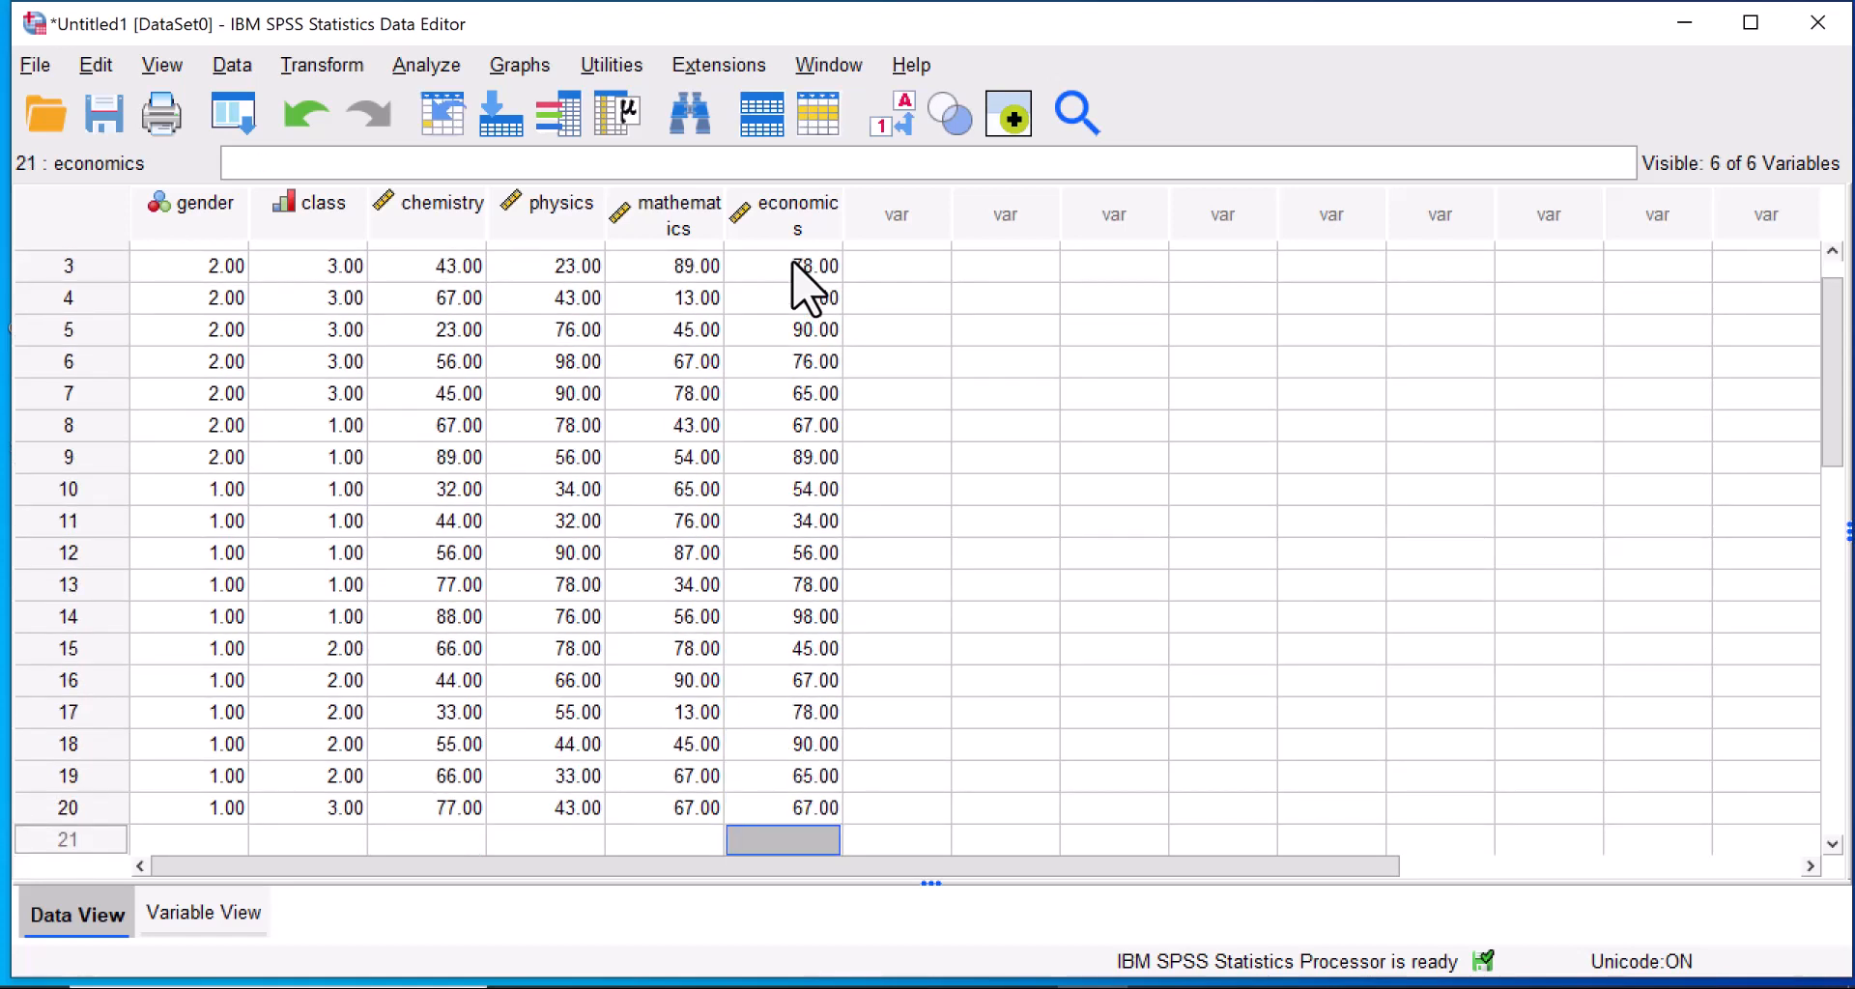
Return to case 1 and check the gender and class value labels by switching them on and back to numeric codes.
{"action": "key", "text": "Up"}
{"action": "key", "text": "Up"}
{"action": "key", "text": "Up"}
{"action": "key", "text": "Up"}
{"action": "key", "text": "Up"}
{"action": "key", "text": "Up"}
{"action": "key", "text": "Up"}
{"action": "key", "text": "Up"}
{"action": "key", "text": "Up"}
{"action": "key", "text": "Up"}
{"action": "key", "text": "Up"}
{"action": "key", "text": "Up"}
{"action": "key", "text": "Up"}
{"action": "key", "text": "Up"}
{"action": "key", "text": "Up"}
{"action": "key", "text": "Up"}
{"action": "key", "text": "Up"}
{"action": "key", "text": "Up"}
{"action": "key", "text": "Up"}
{"action": "key", "text": "Up"}
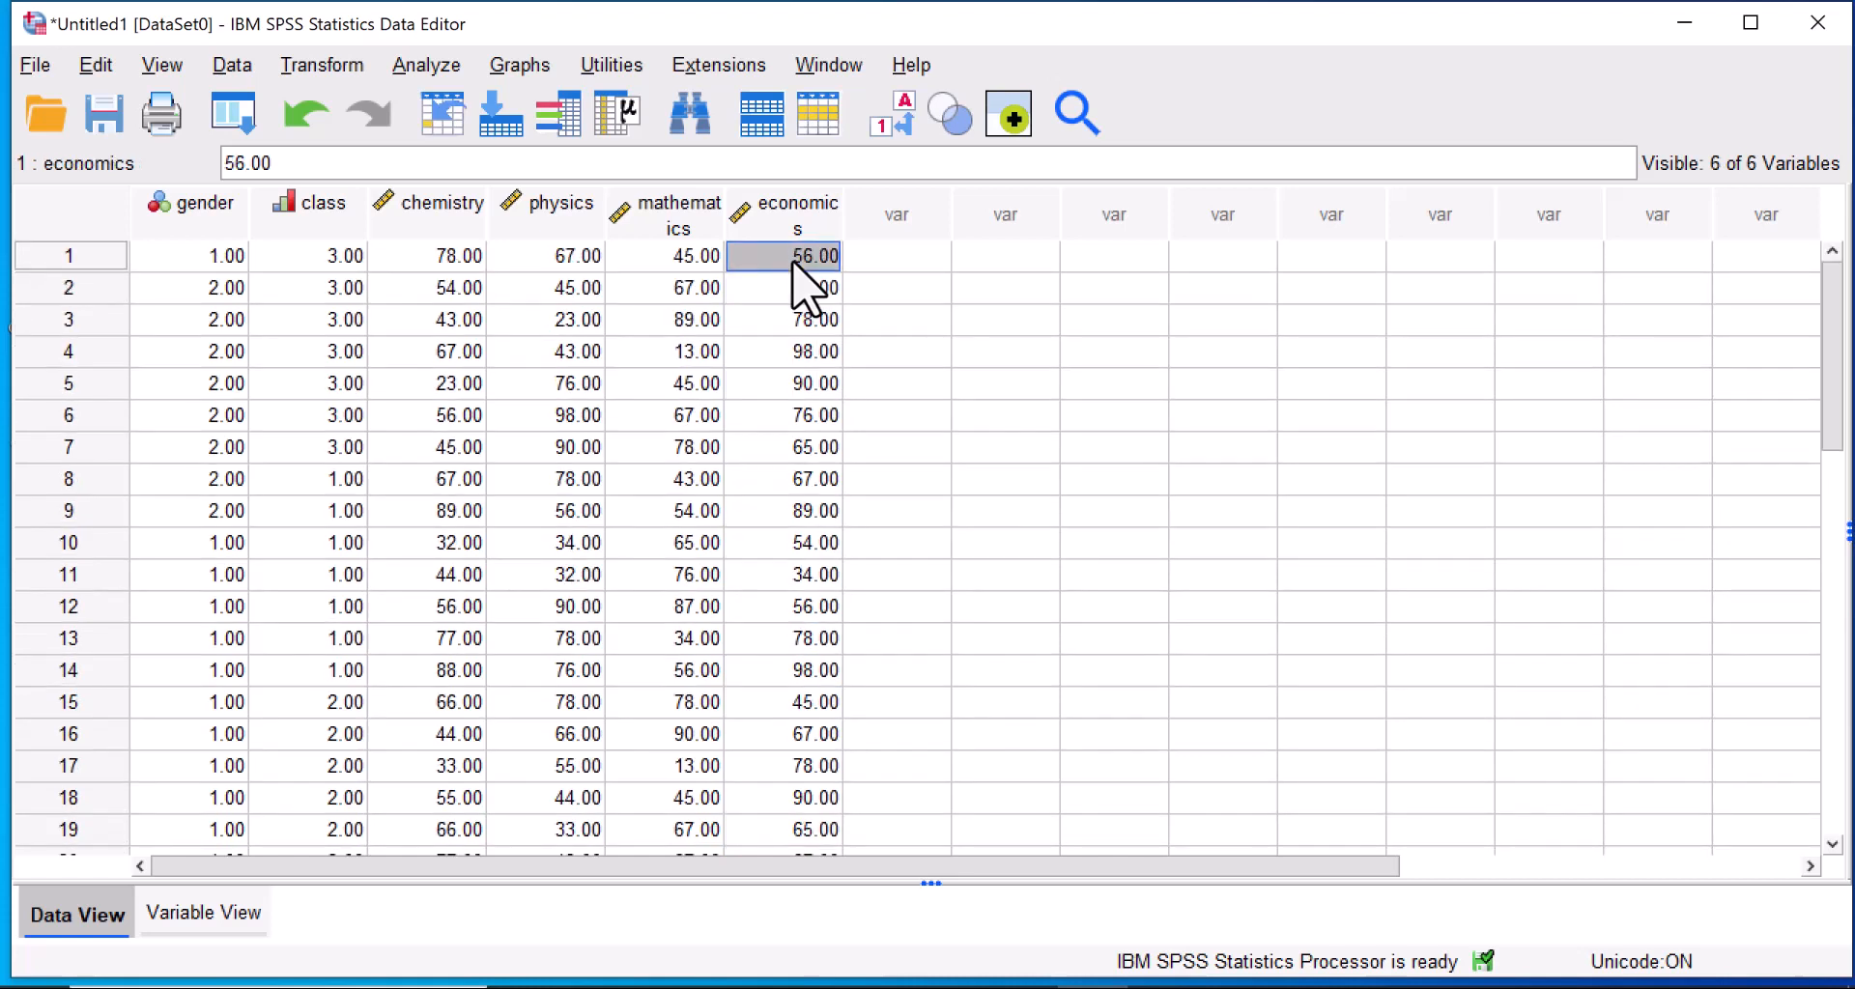
{"action": "left_click", "coordinate": [893, 116]}
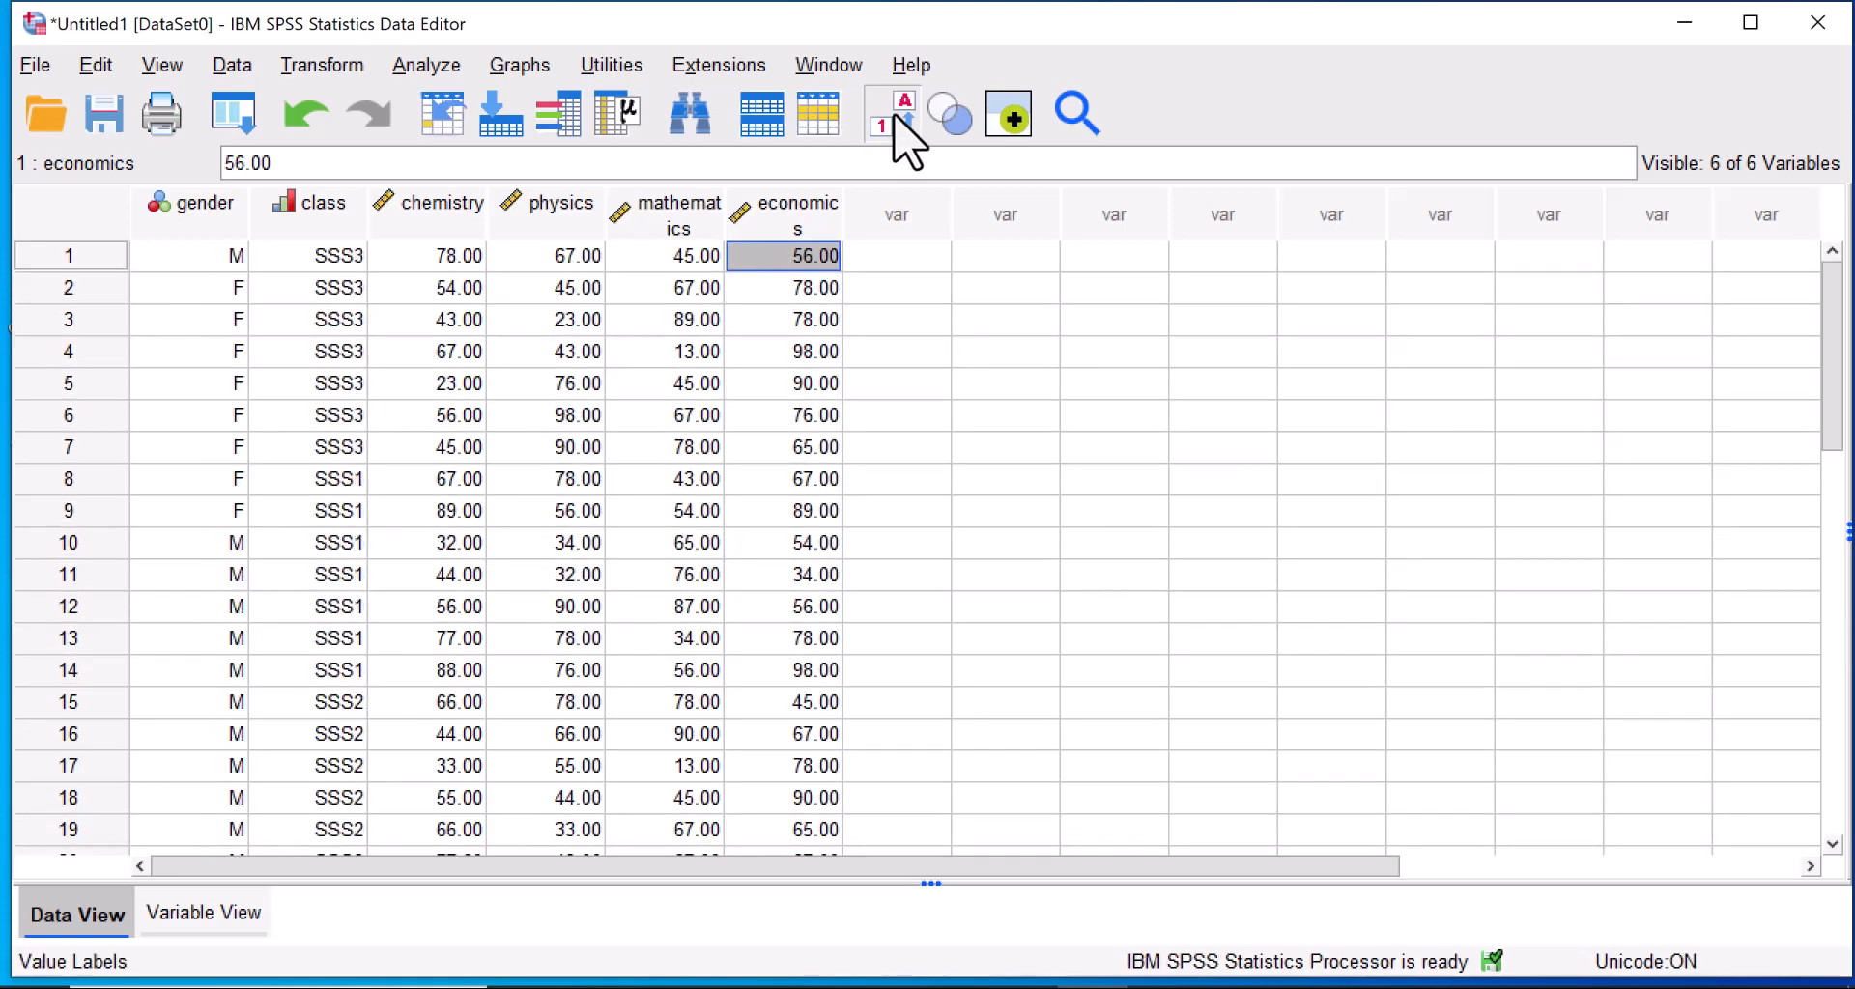
{"action": "left_click", "coordinate": [893, 115]}
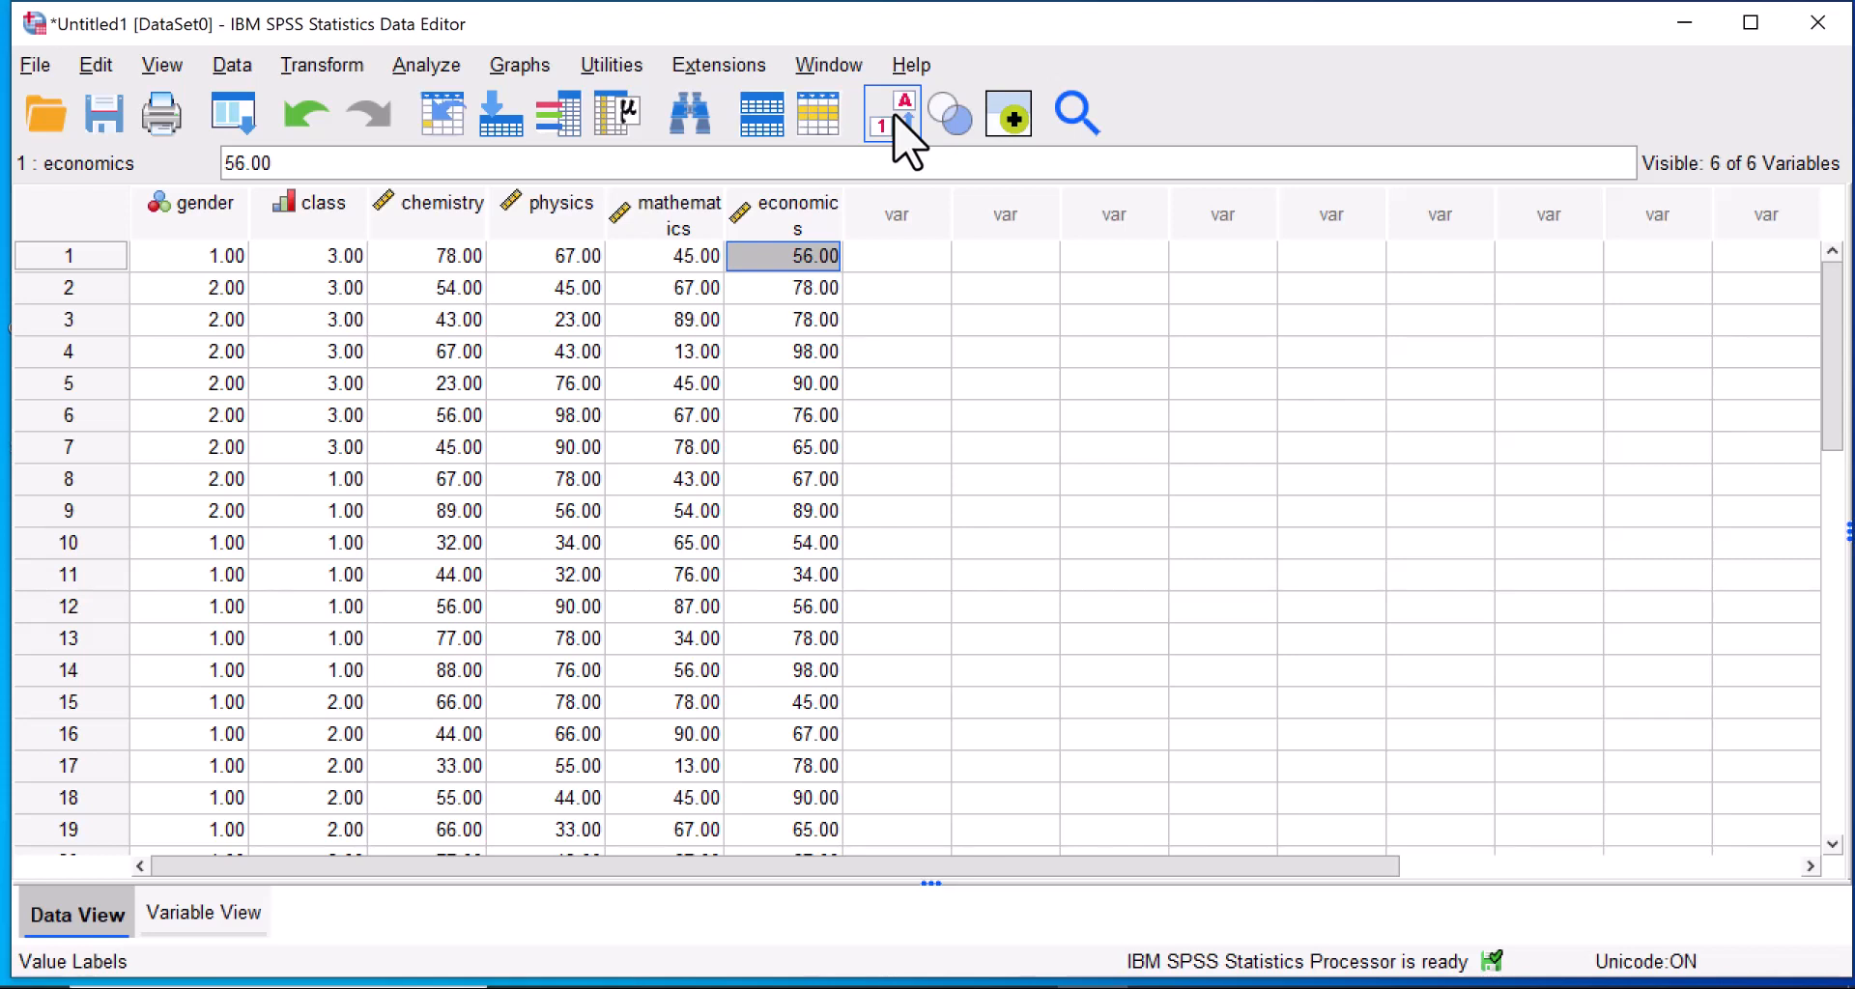
Start a Frequencies analysis and request the mean and standard deviation as its statistics.
{"action": "left_click", "coordinate": [431, 68]}
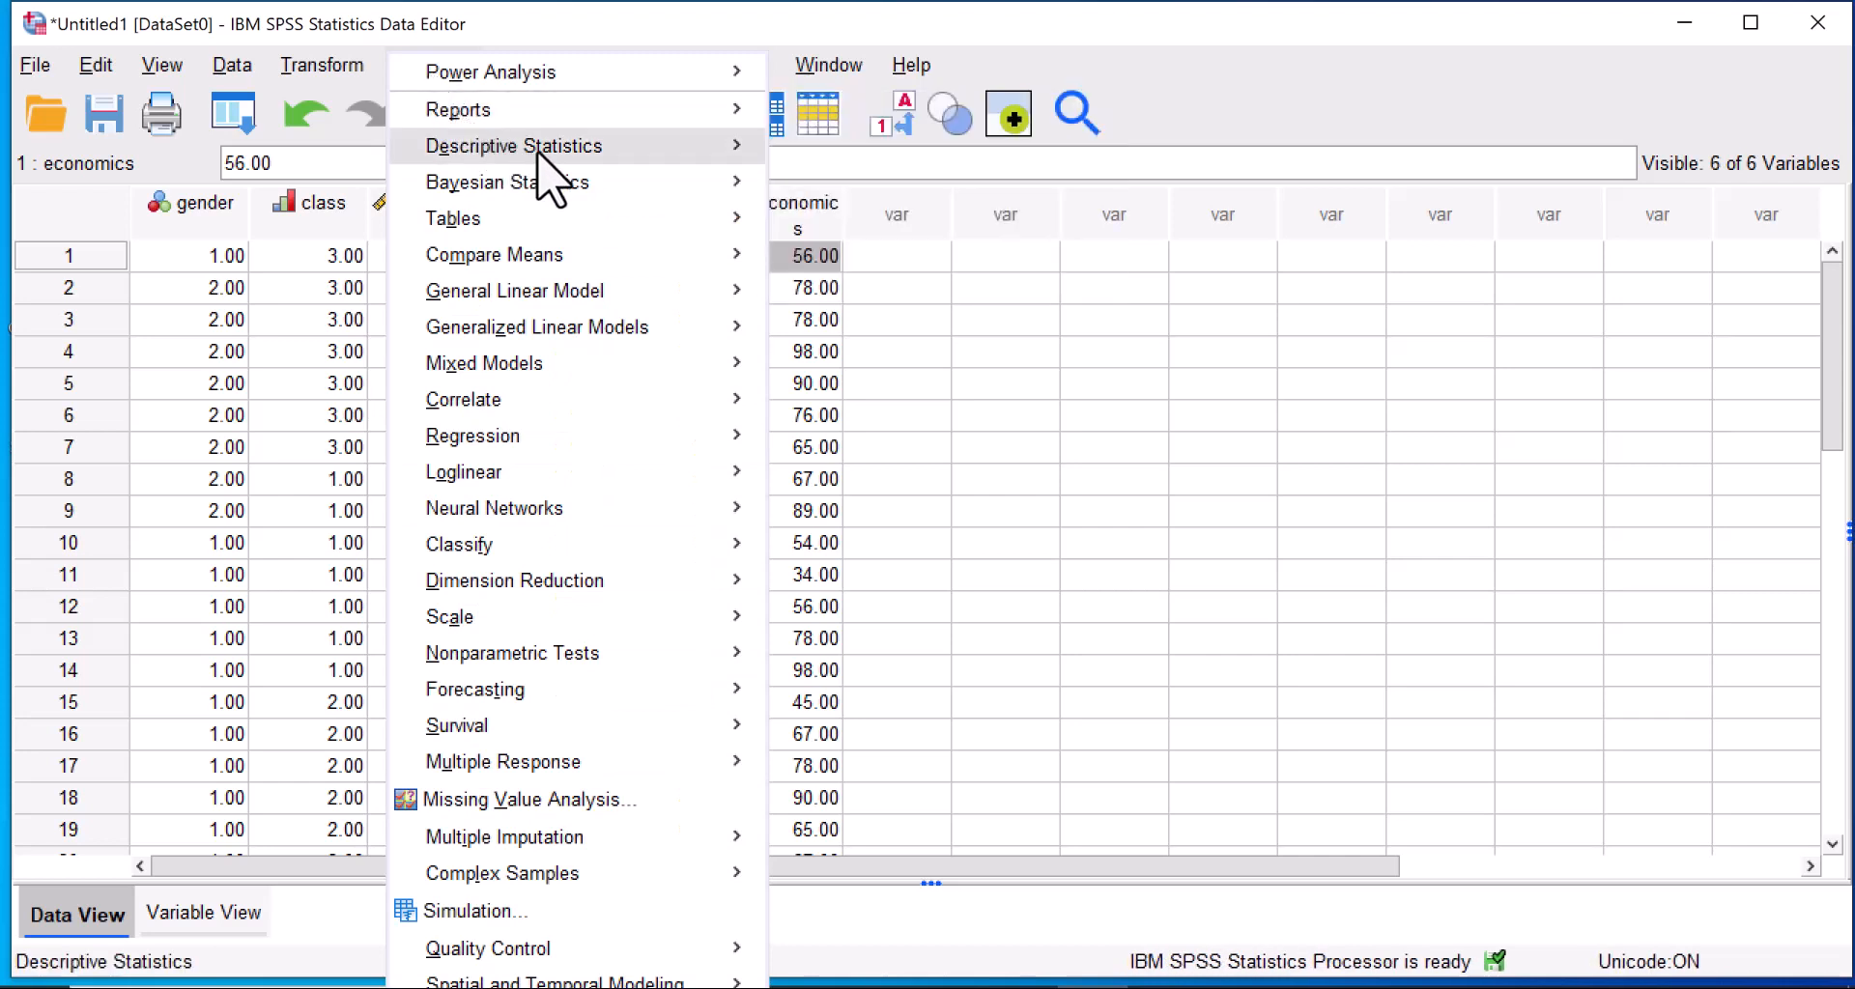
{"action": "mouse_move", "coordinate": [544, 153]}
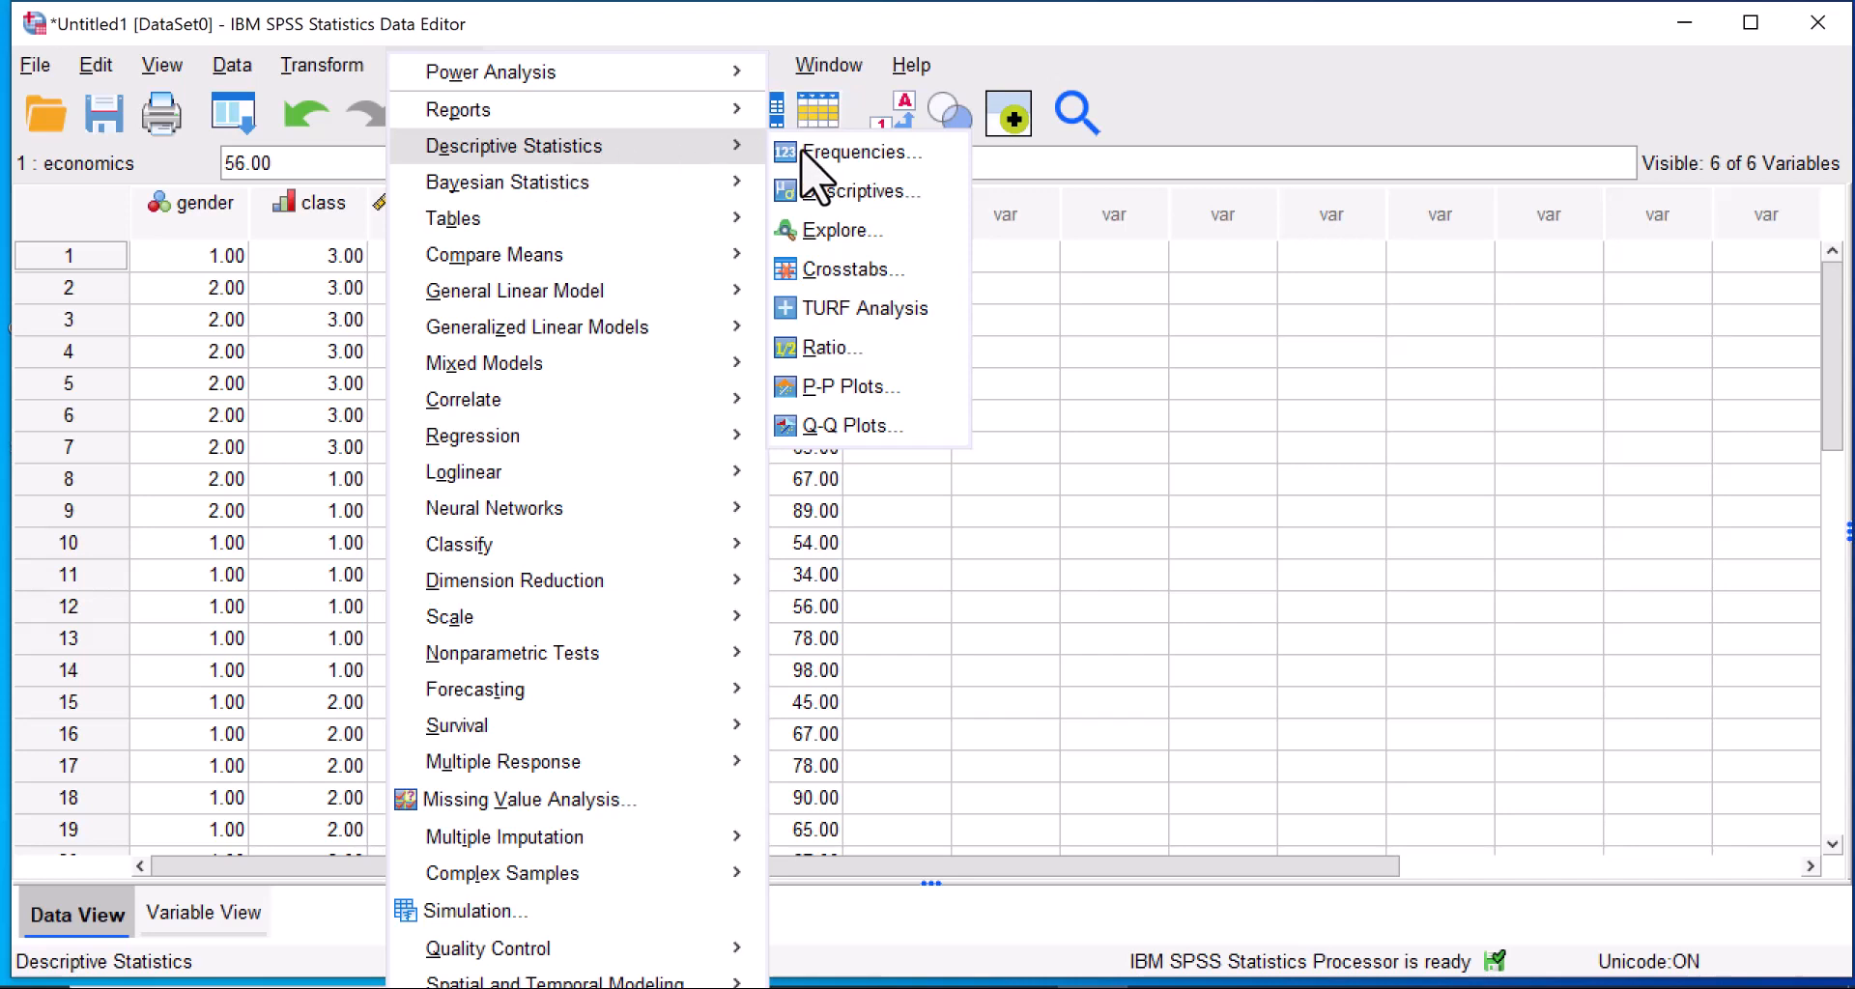
{"action": "left_click", "coordinate": [879, 160]}
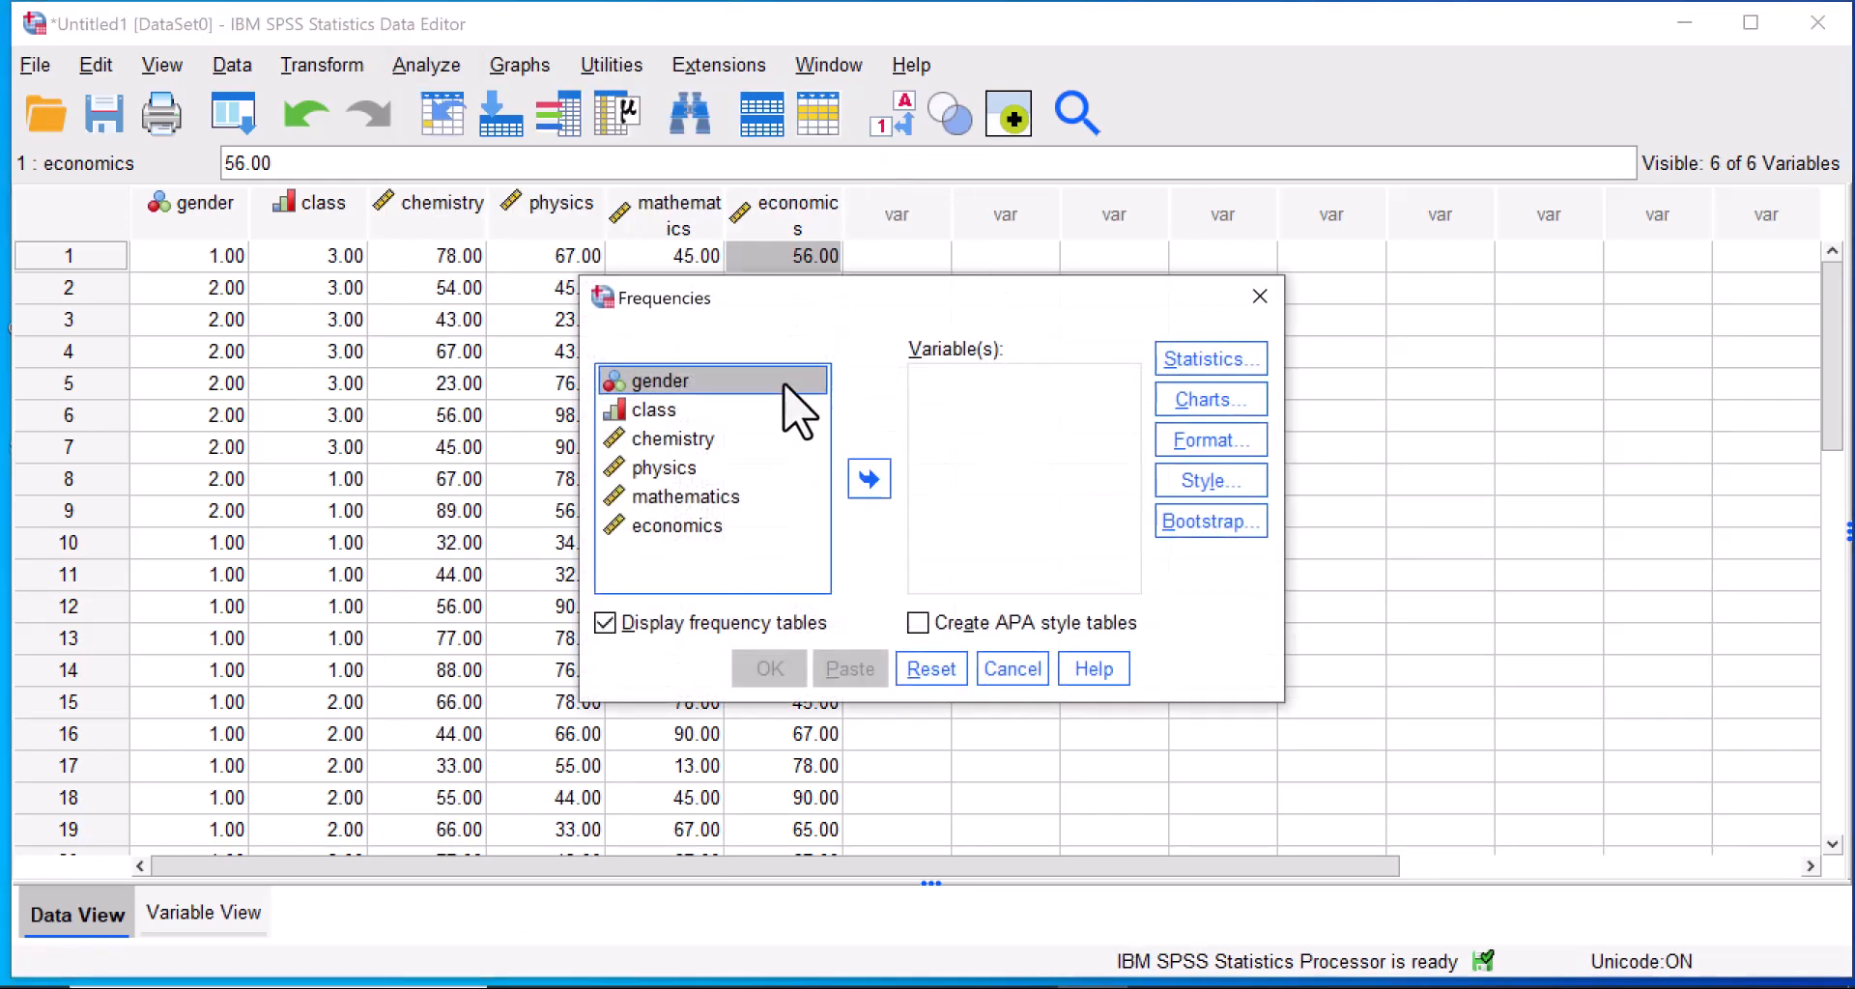
{"action": "left_click", "coordinate": [1220, 361]}
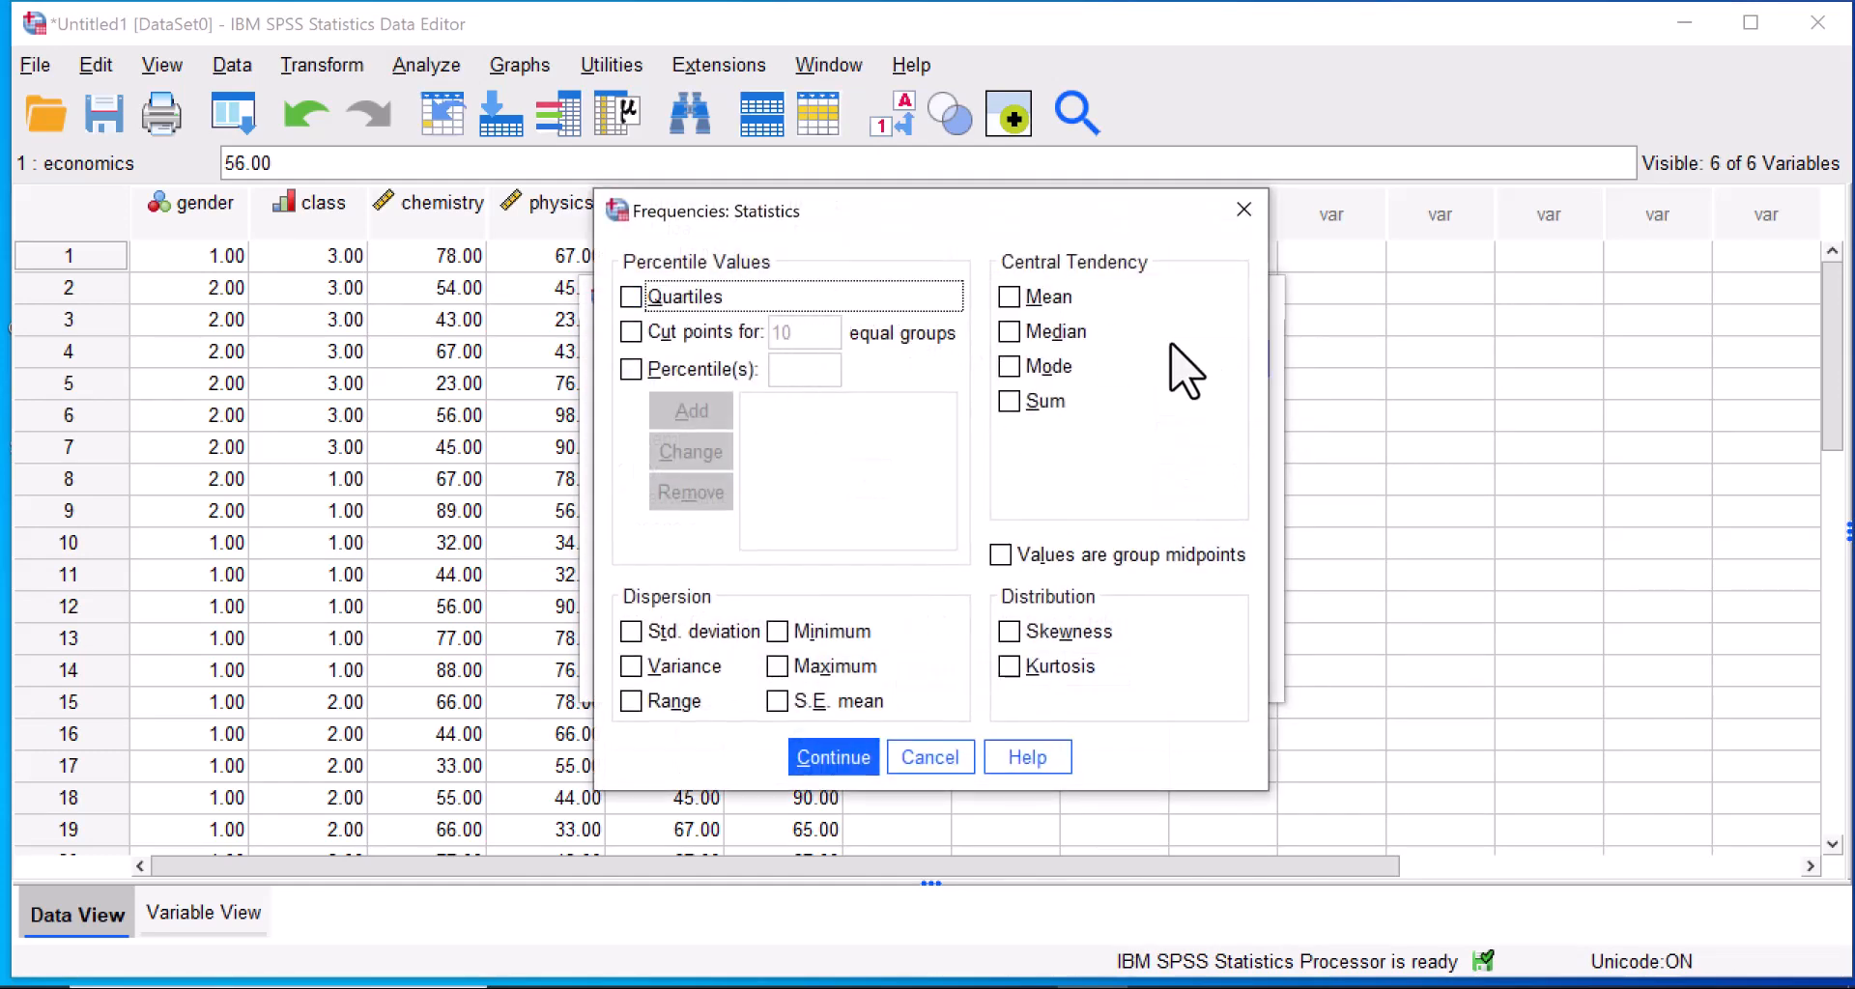
{"action": "left_click", "coordinate": [1008, 298]}
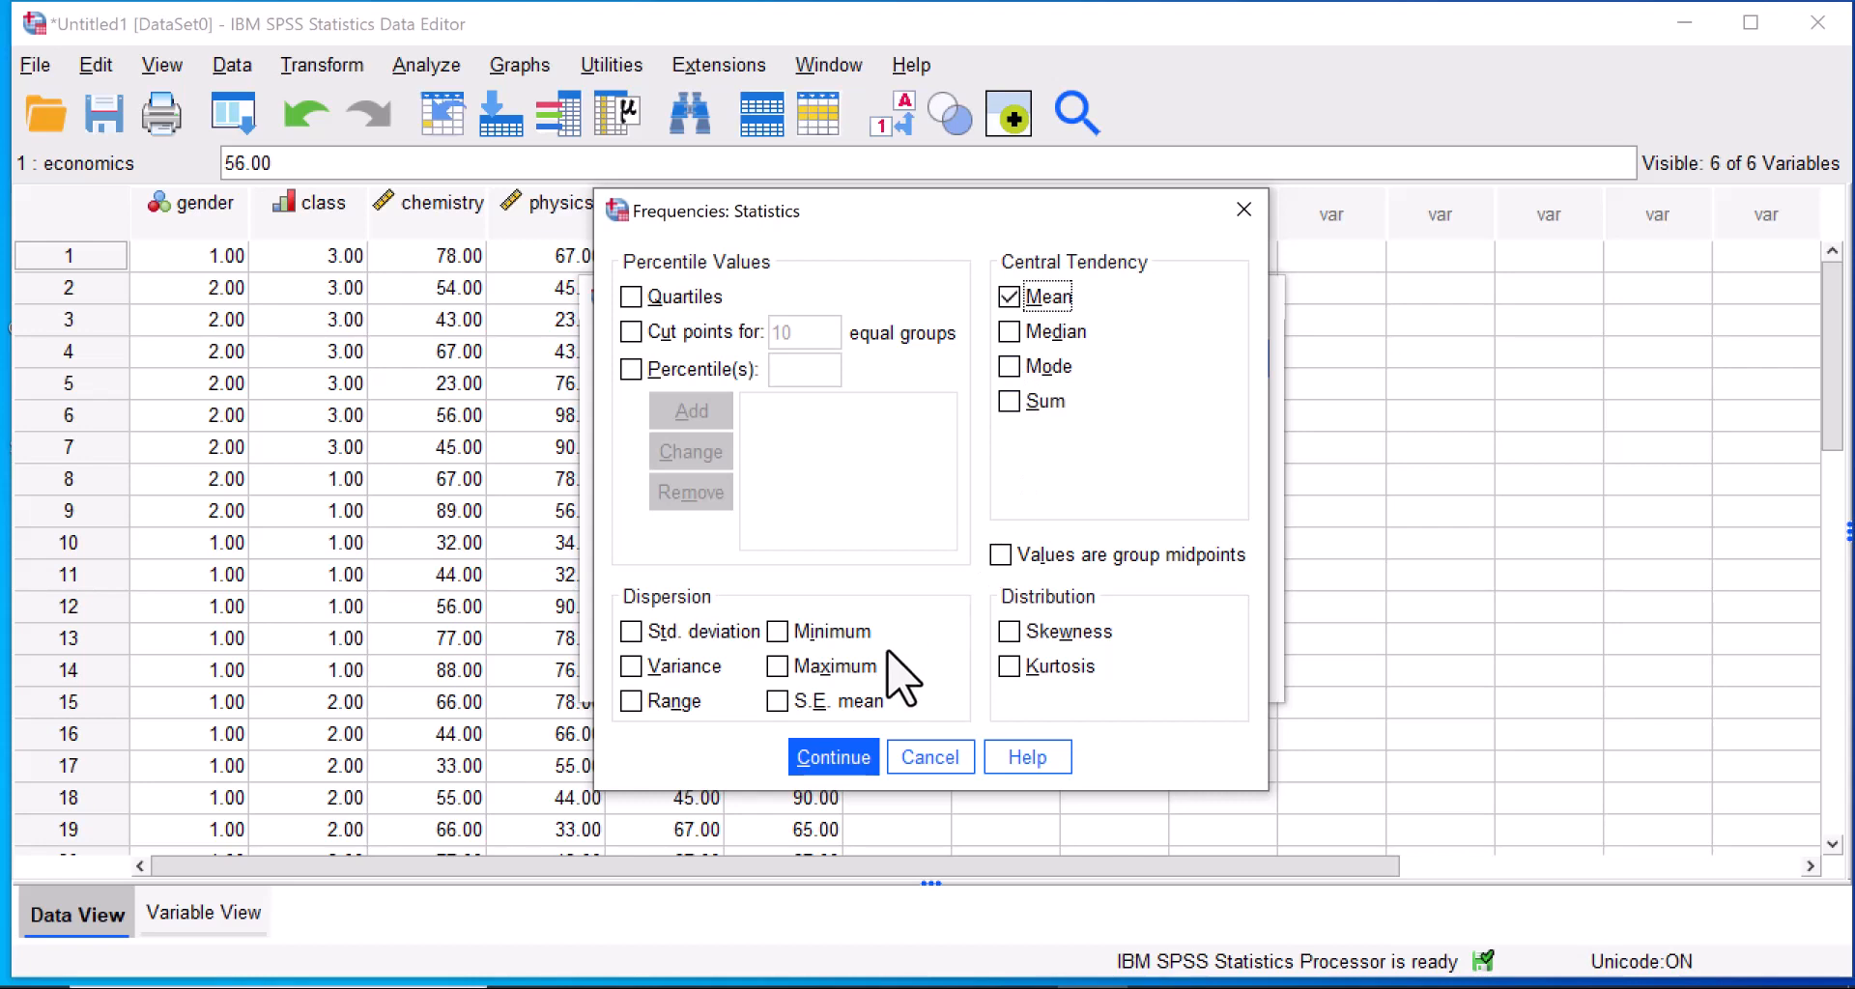
{"action": "left_click", "coordinate": [632, 633]}
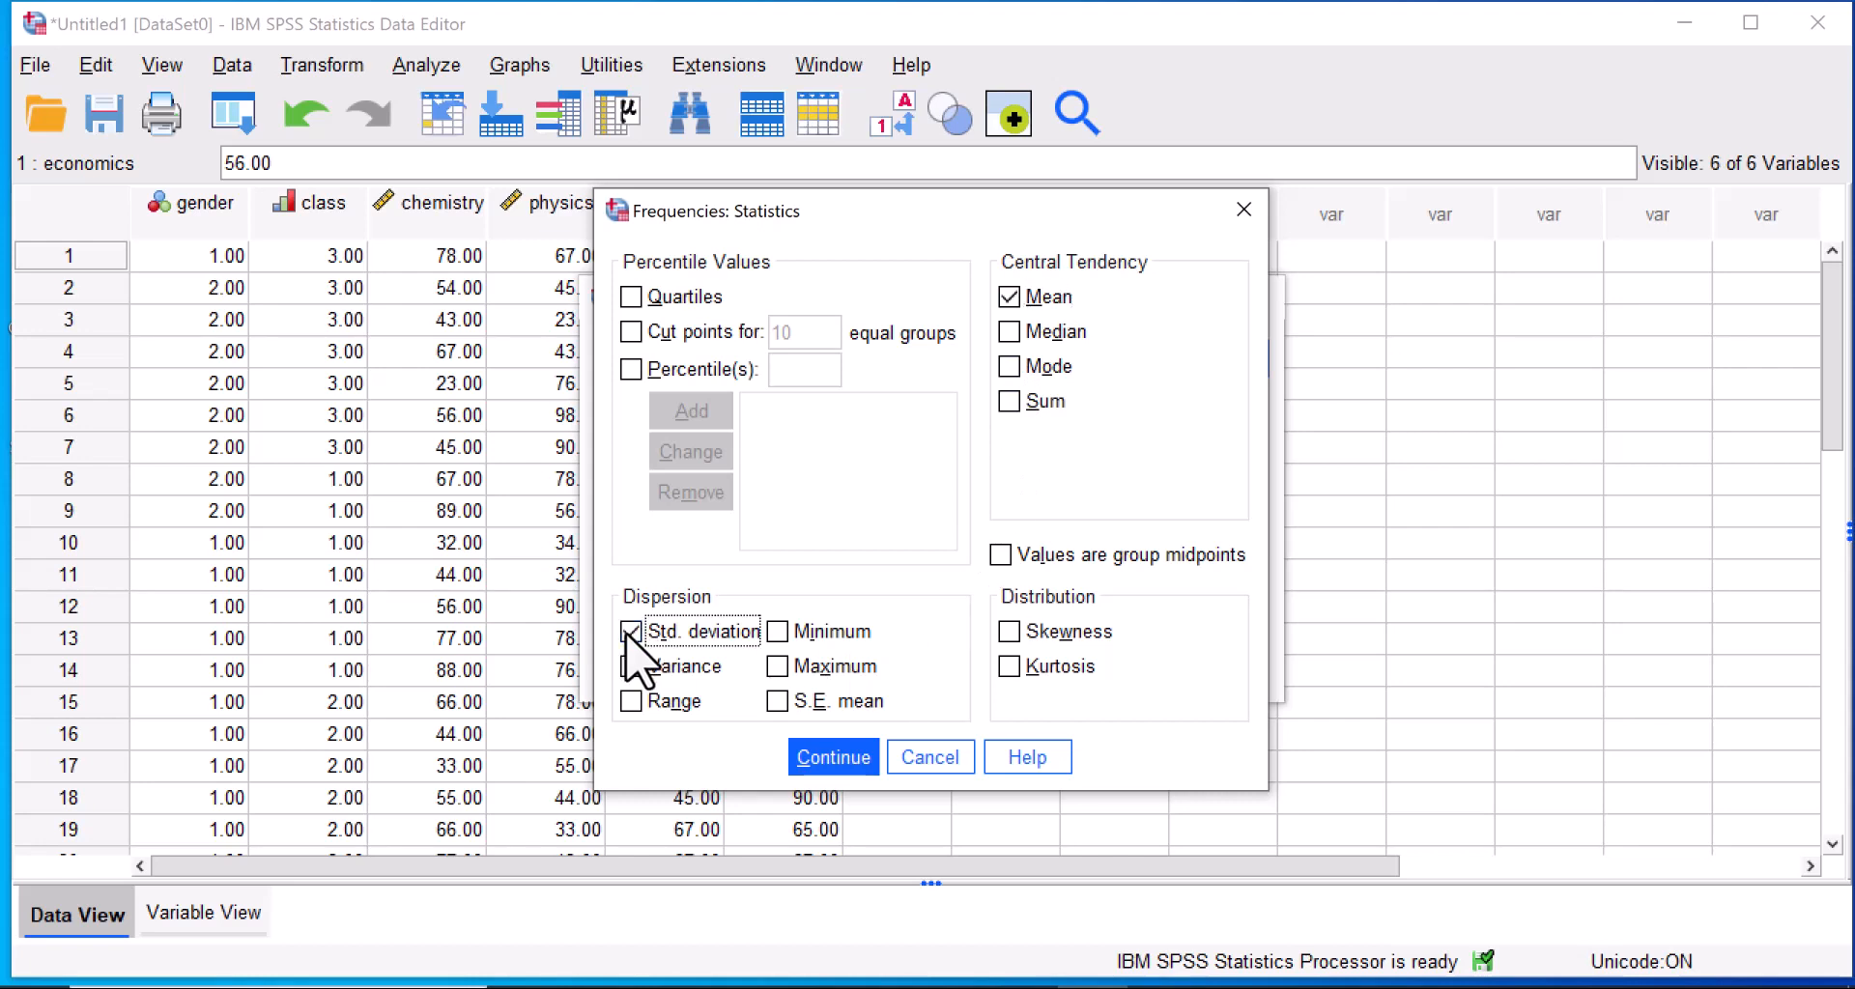
{"action": "left_click", "coordinate": [828, 763]}
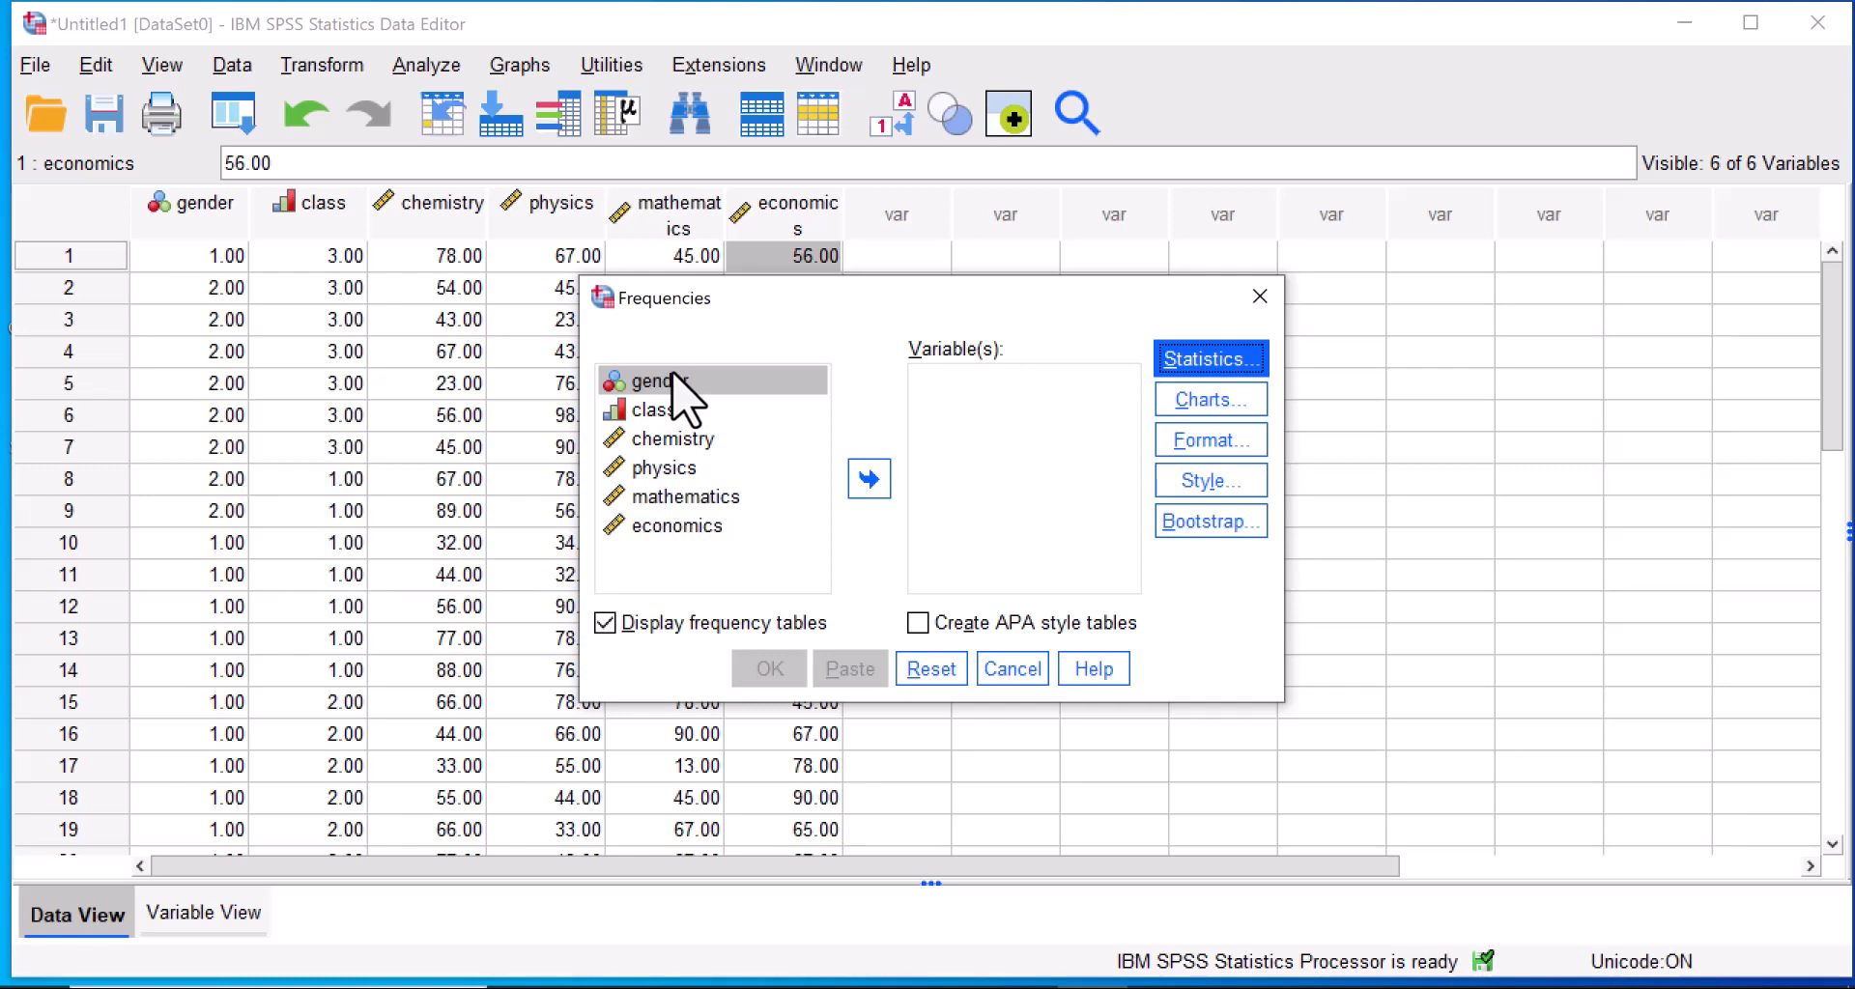
Run the Frequencies analysis on all six variables, gender through economics, with bar charts showing frequencies.
{"action": "left_click", "coordinate": [671, 530], "text": "shift"}
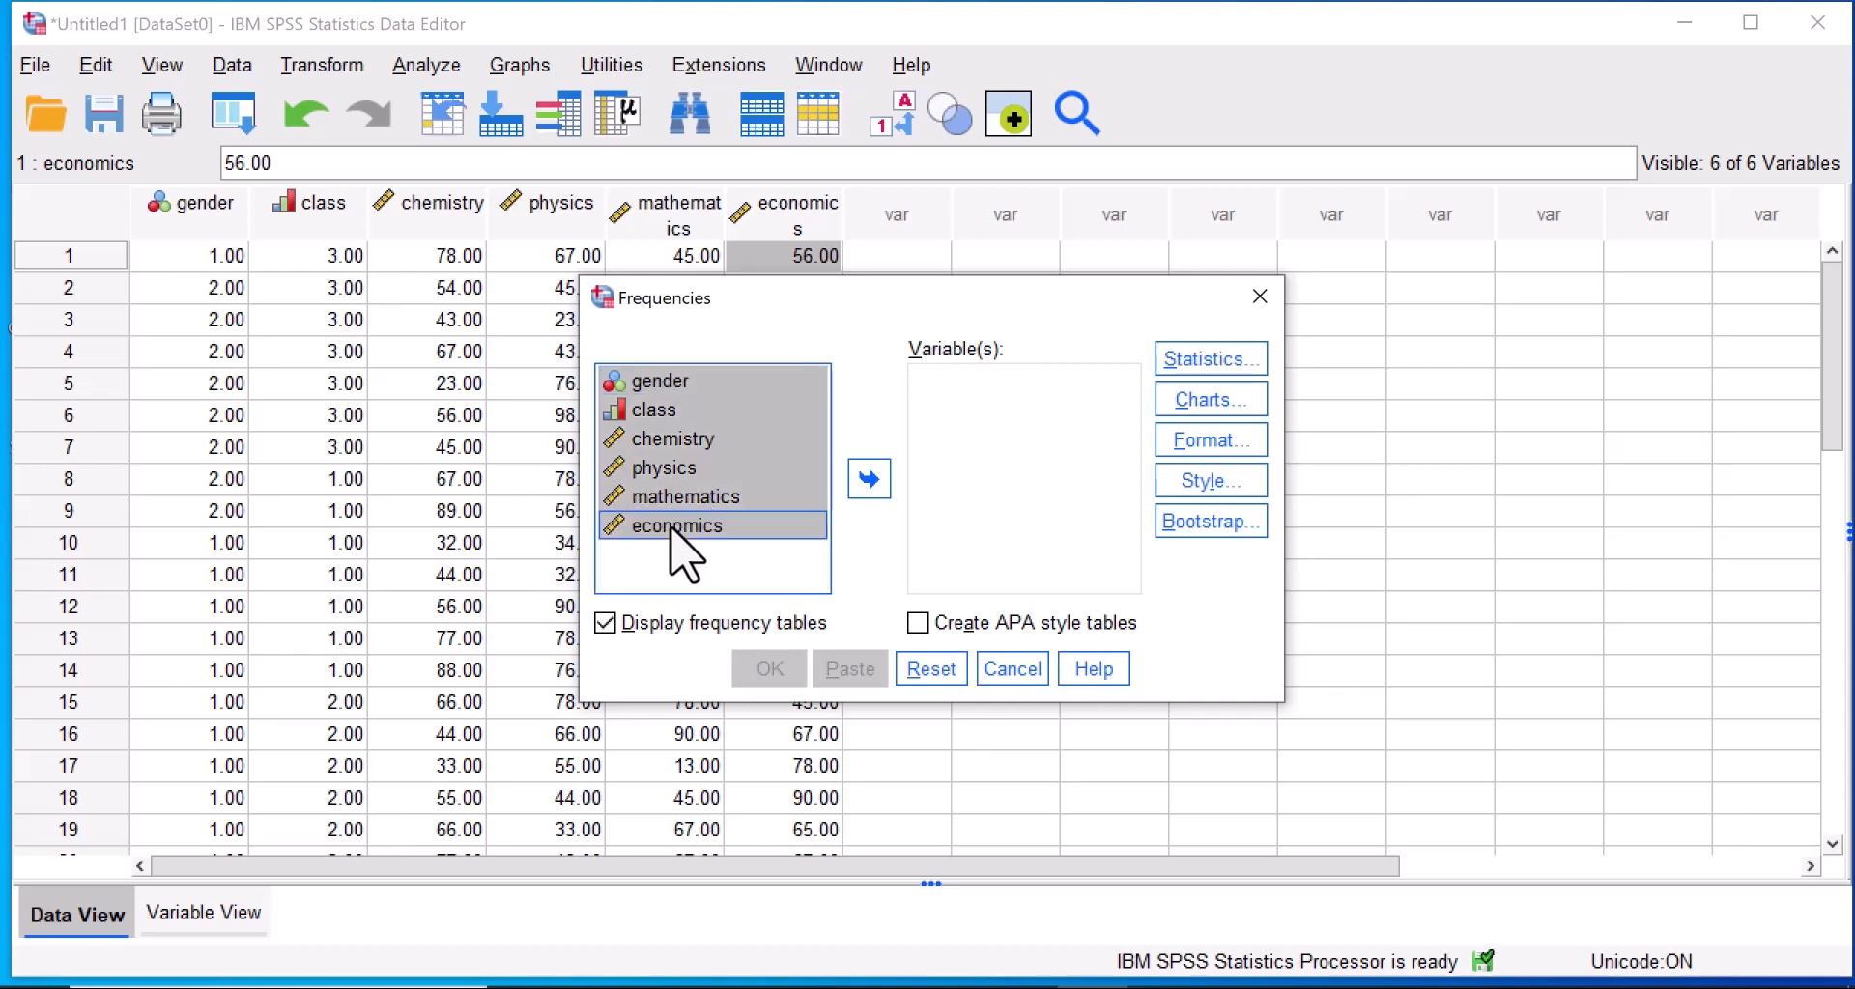
{"action": "left_click", "coordinate": [874, 481]}
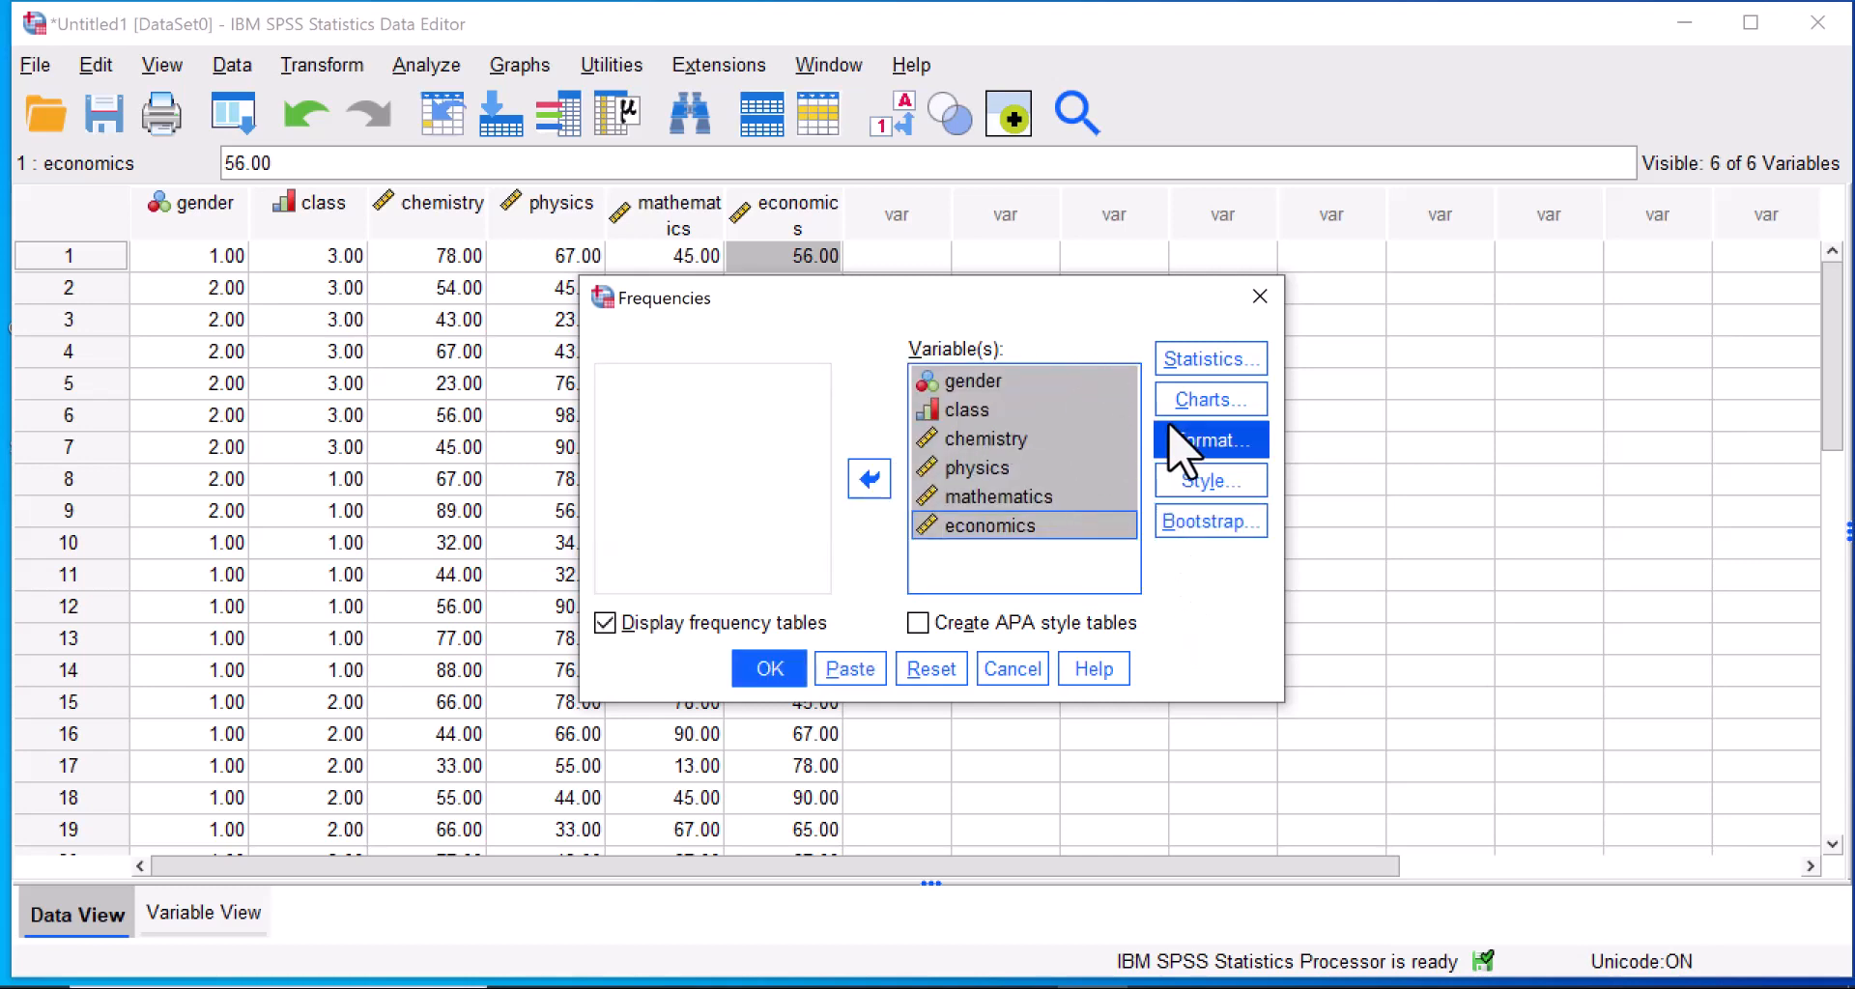
{"action": "left_click", "coordinate": [1203, 406]}
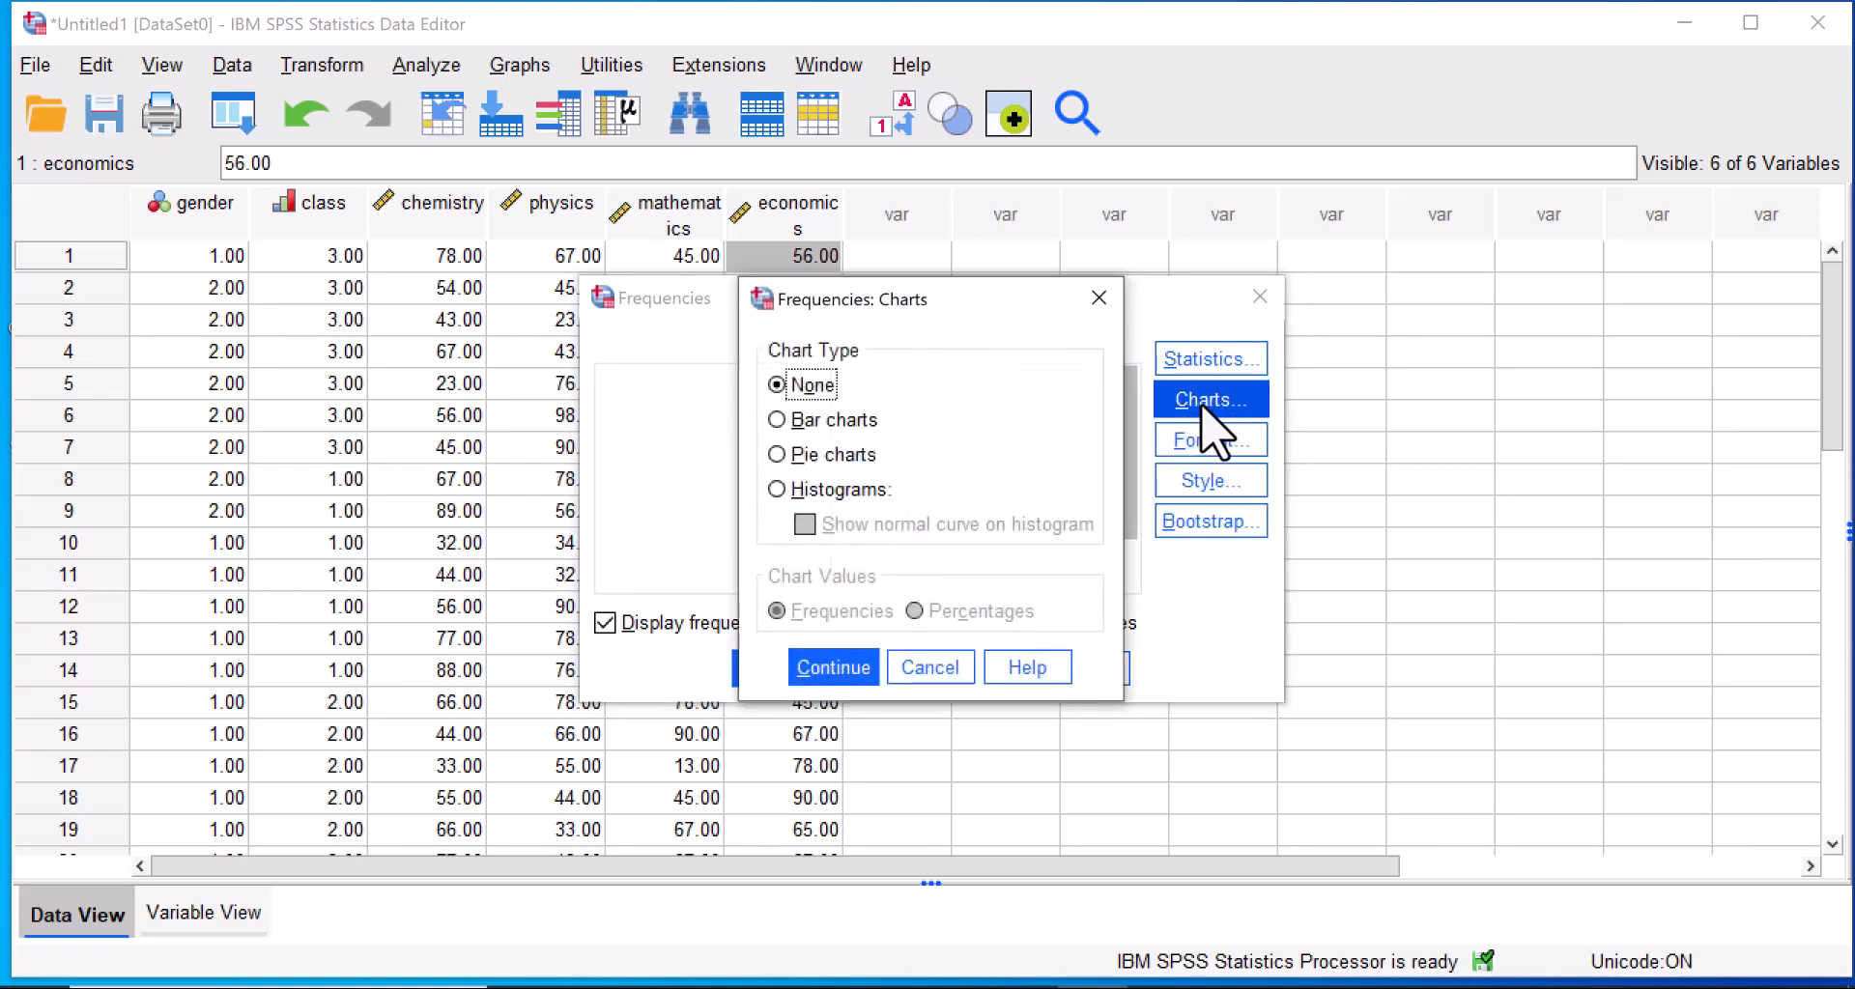
{"action": "left_click", "coordinate": [779, 456]}
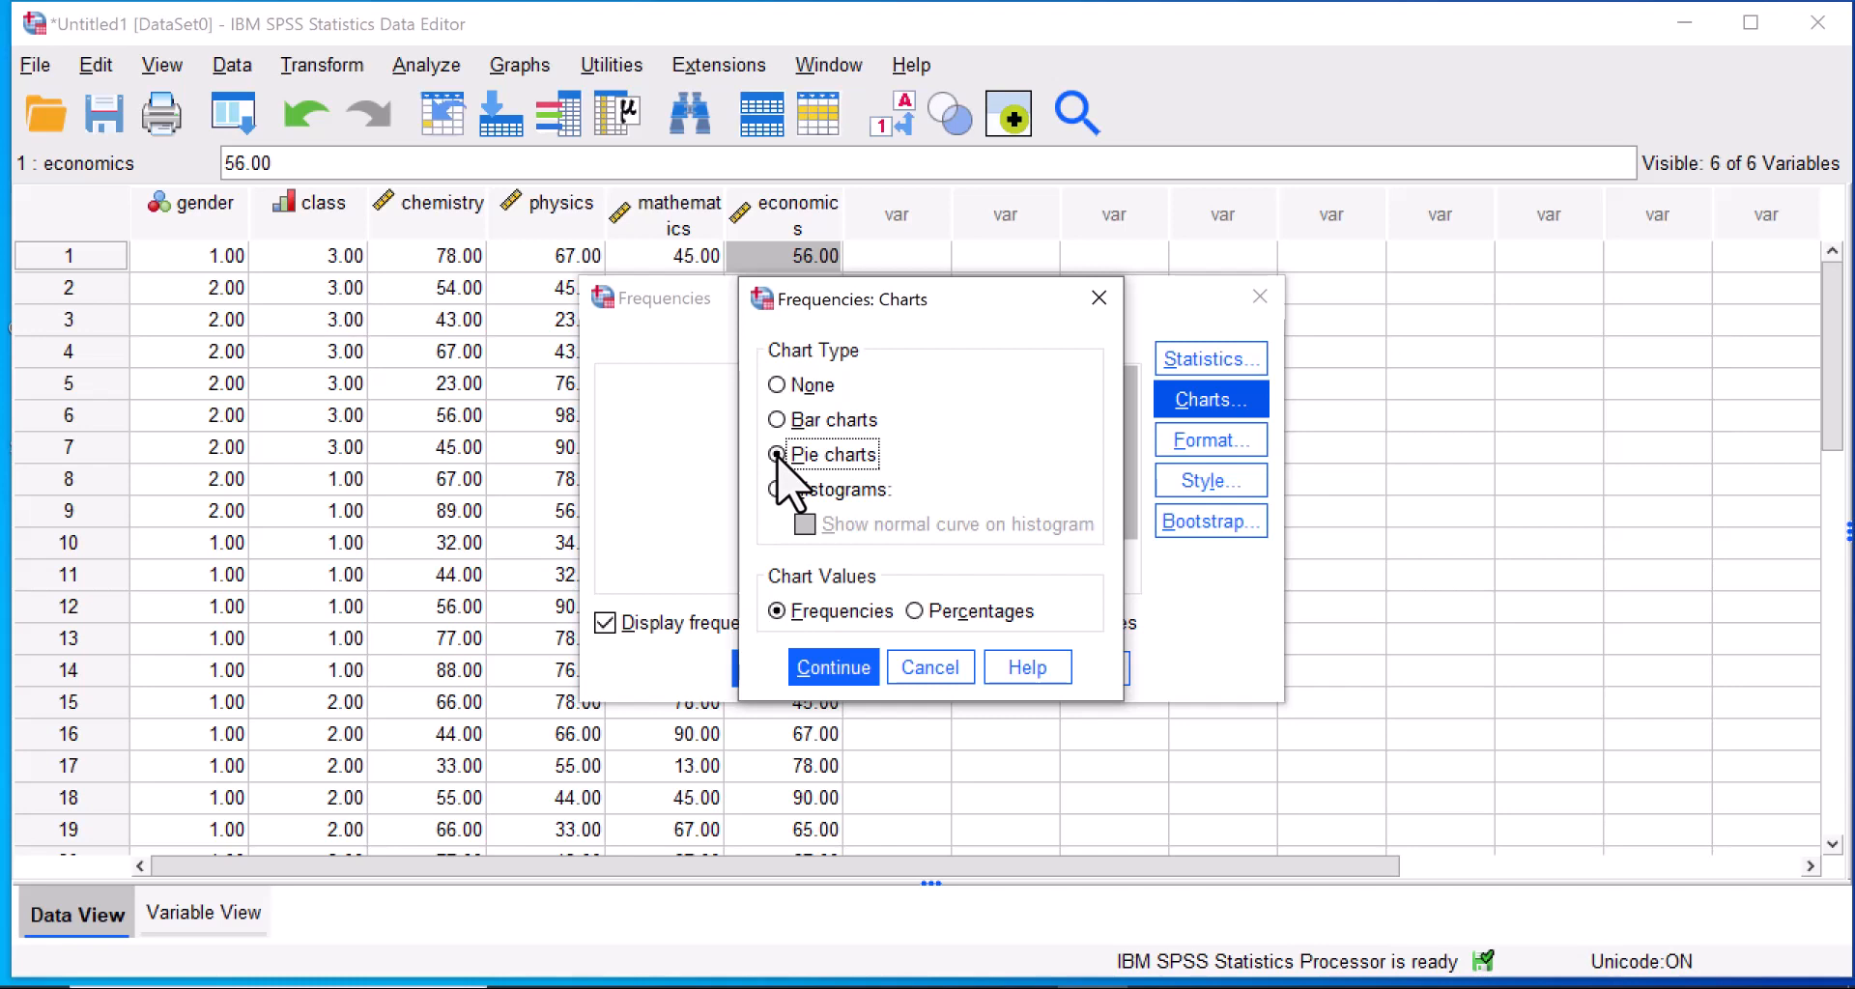
{"action": "left_click", "coordinate": [779, 422]}
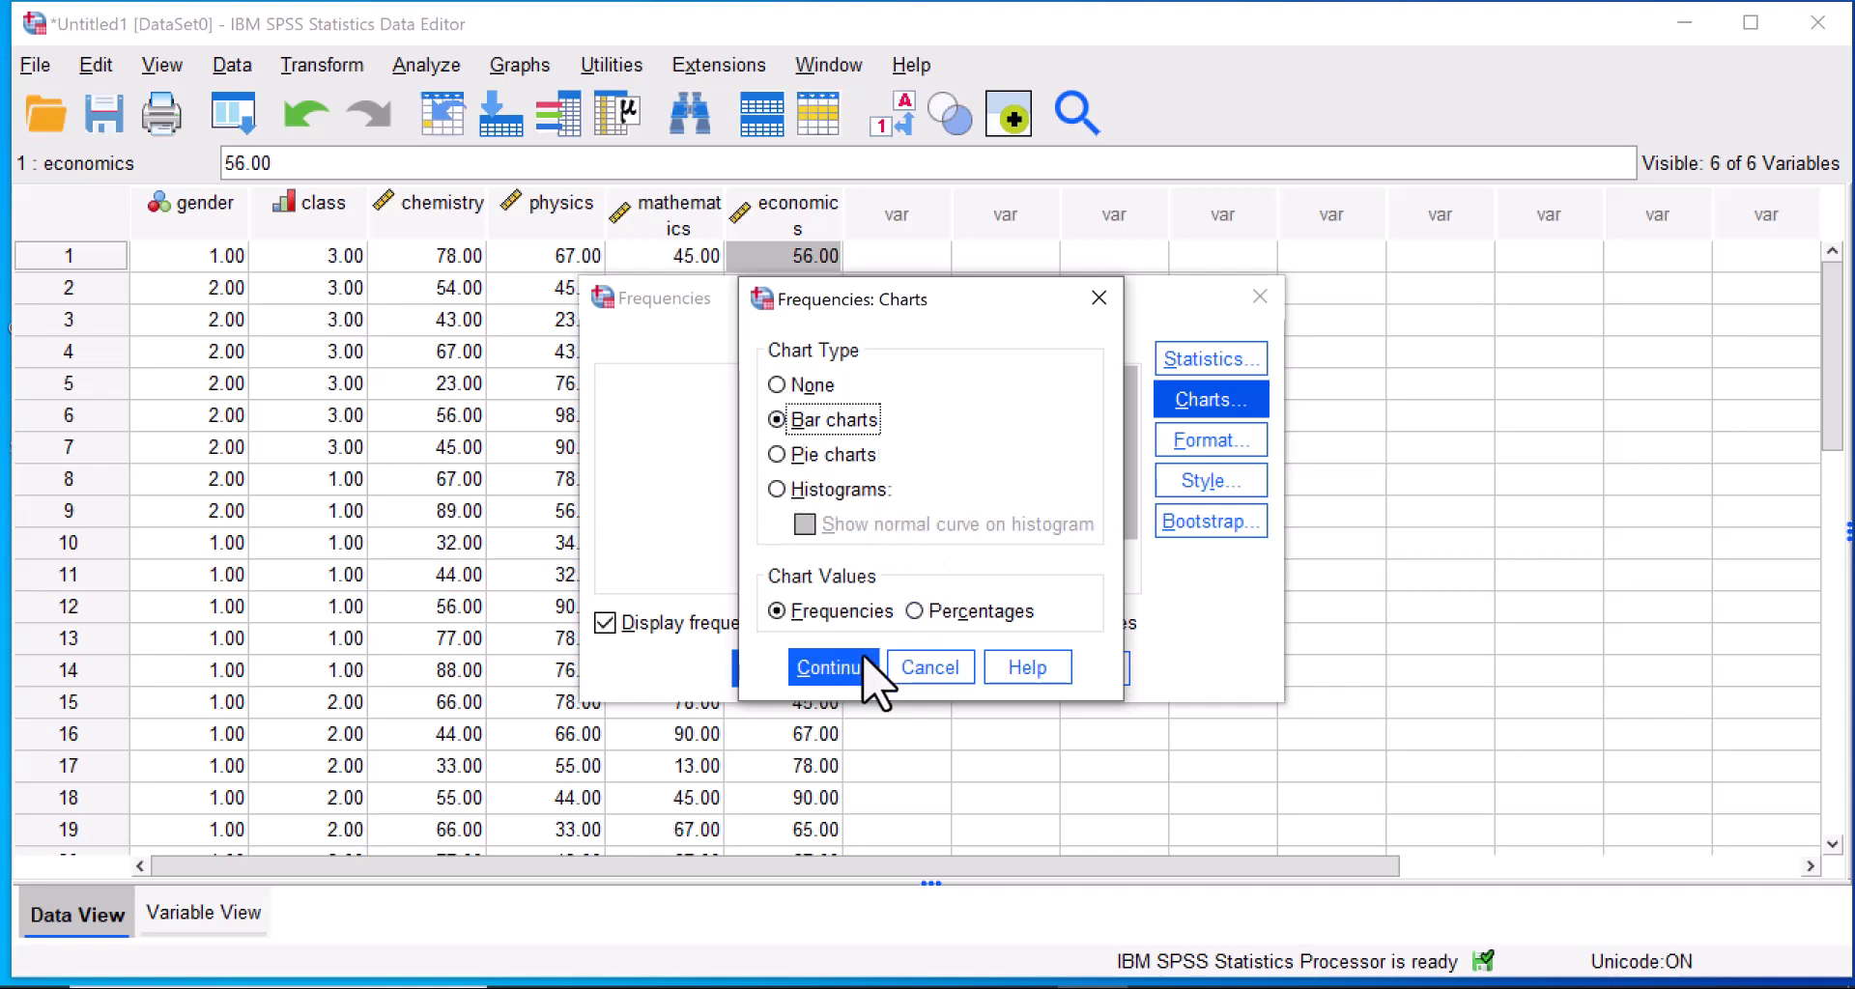
{"action": "left_click", "coordinate": [815, 675]}
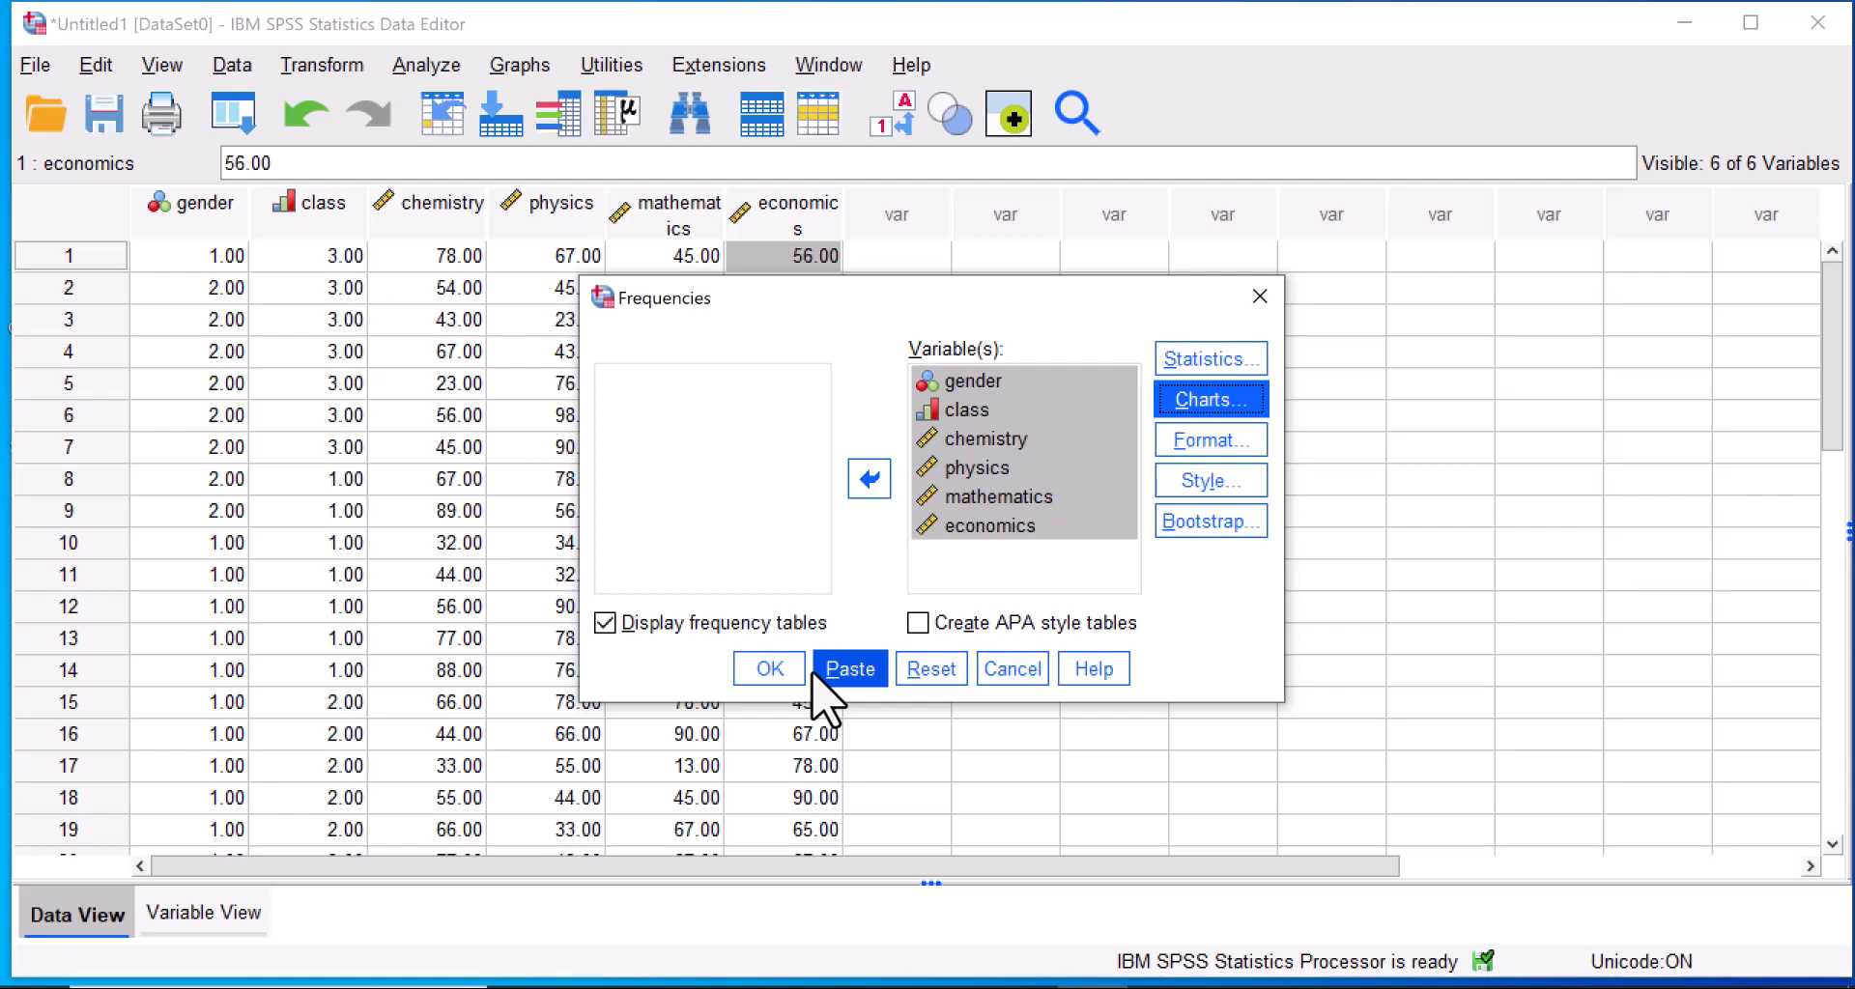
{"action": "left_click", "coordinate": [778, 671]}
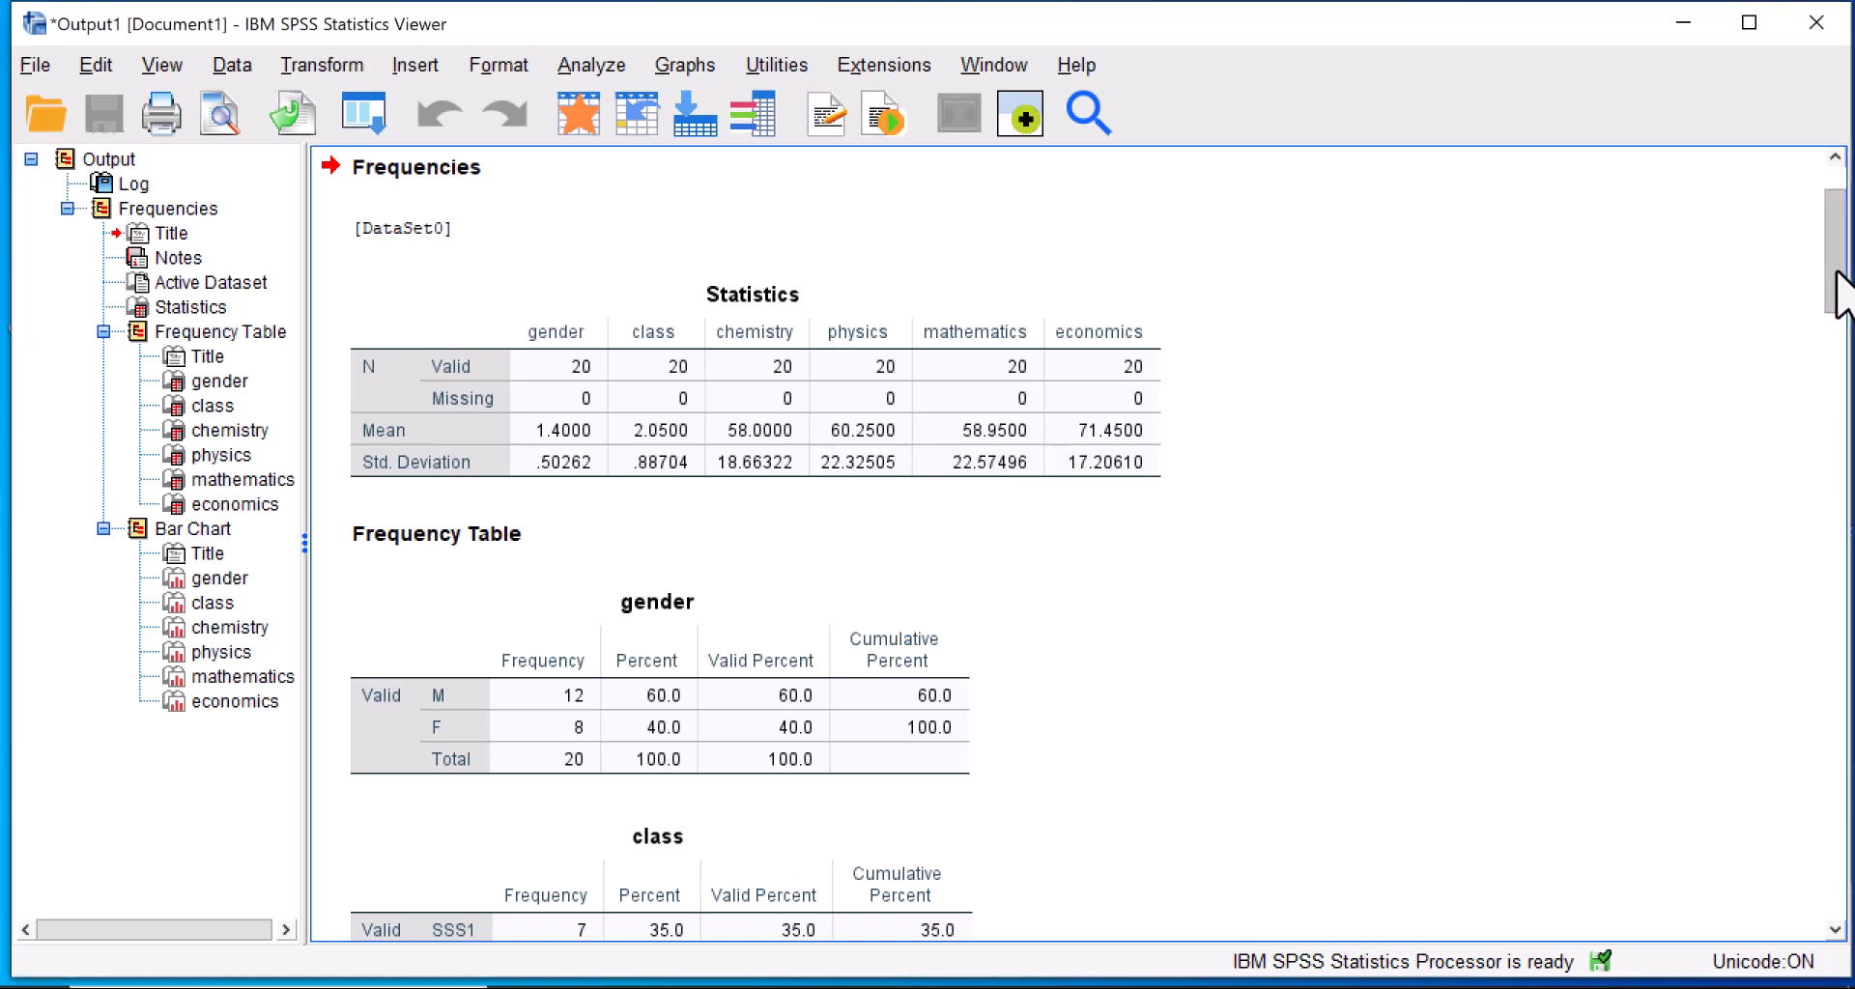
Examine the Frequencies output, from the statistics and frequency tables through the bar charts down to the economics chart.
{"action": "left_click_drag", "start_coordinate": [1838, 274], "coordinate": [1805, 592]}
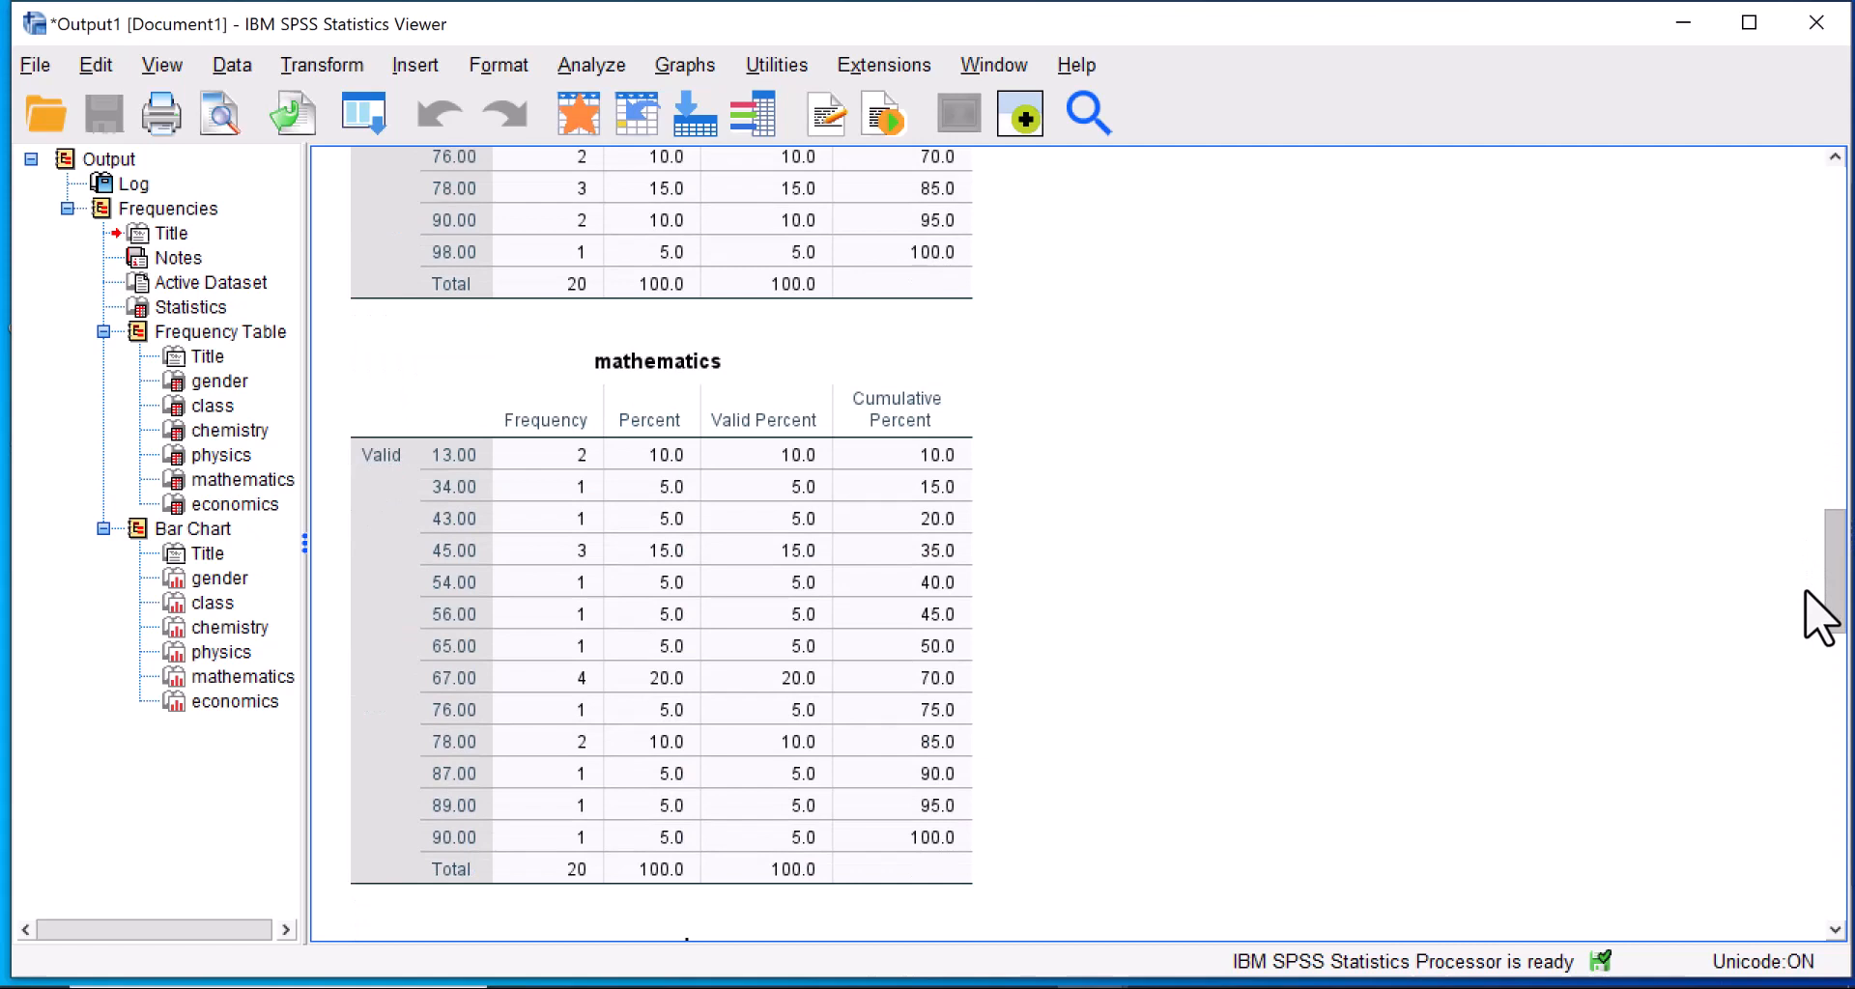
{"action": "left_click_drag", "start_coordinate": [1805, 591], "coordinate": [1805, 795]}
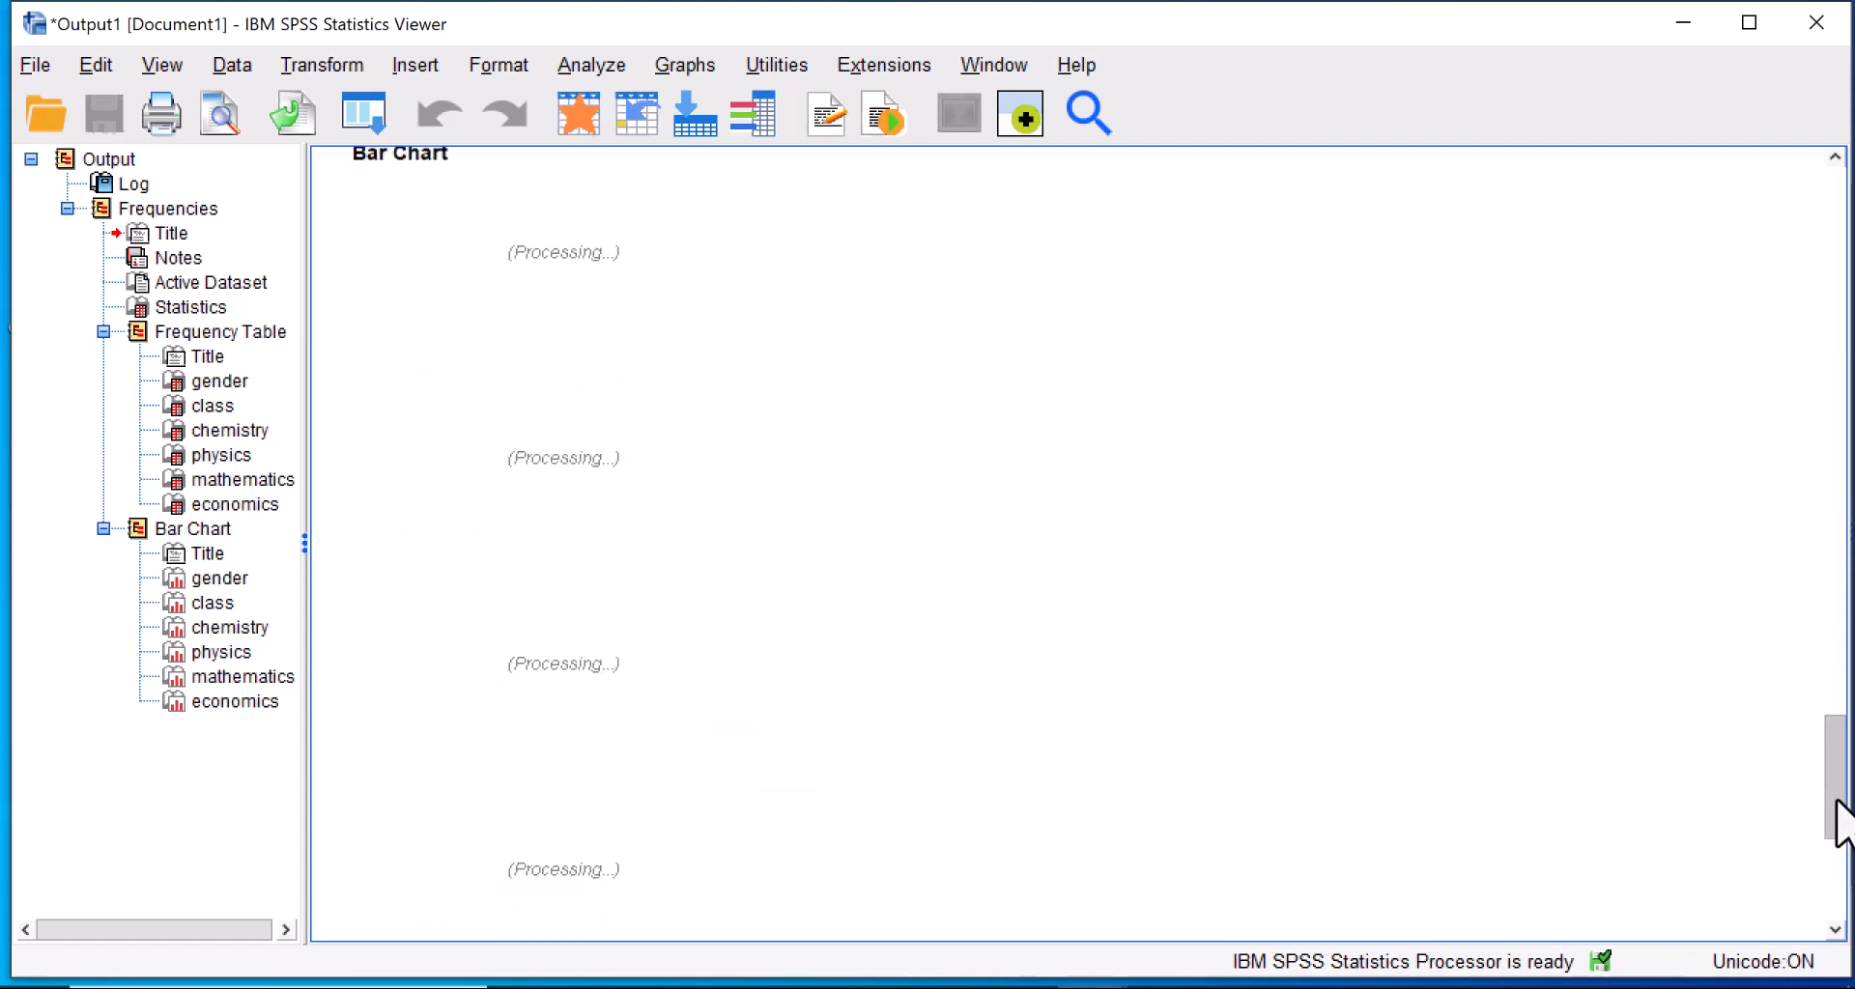
{"action": "left_click", "coordinate": [1836, 802]}
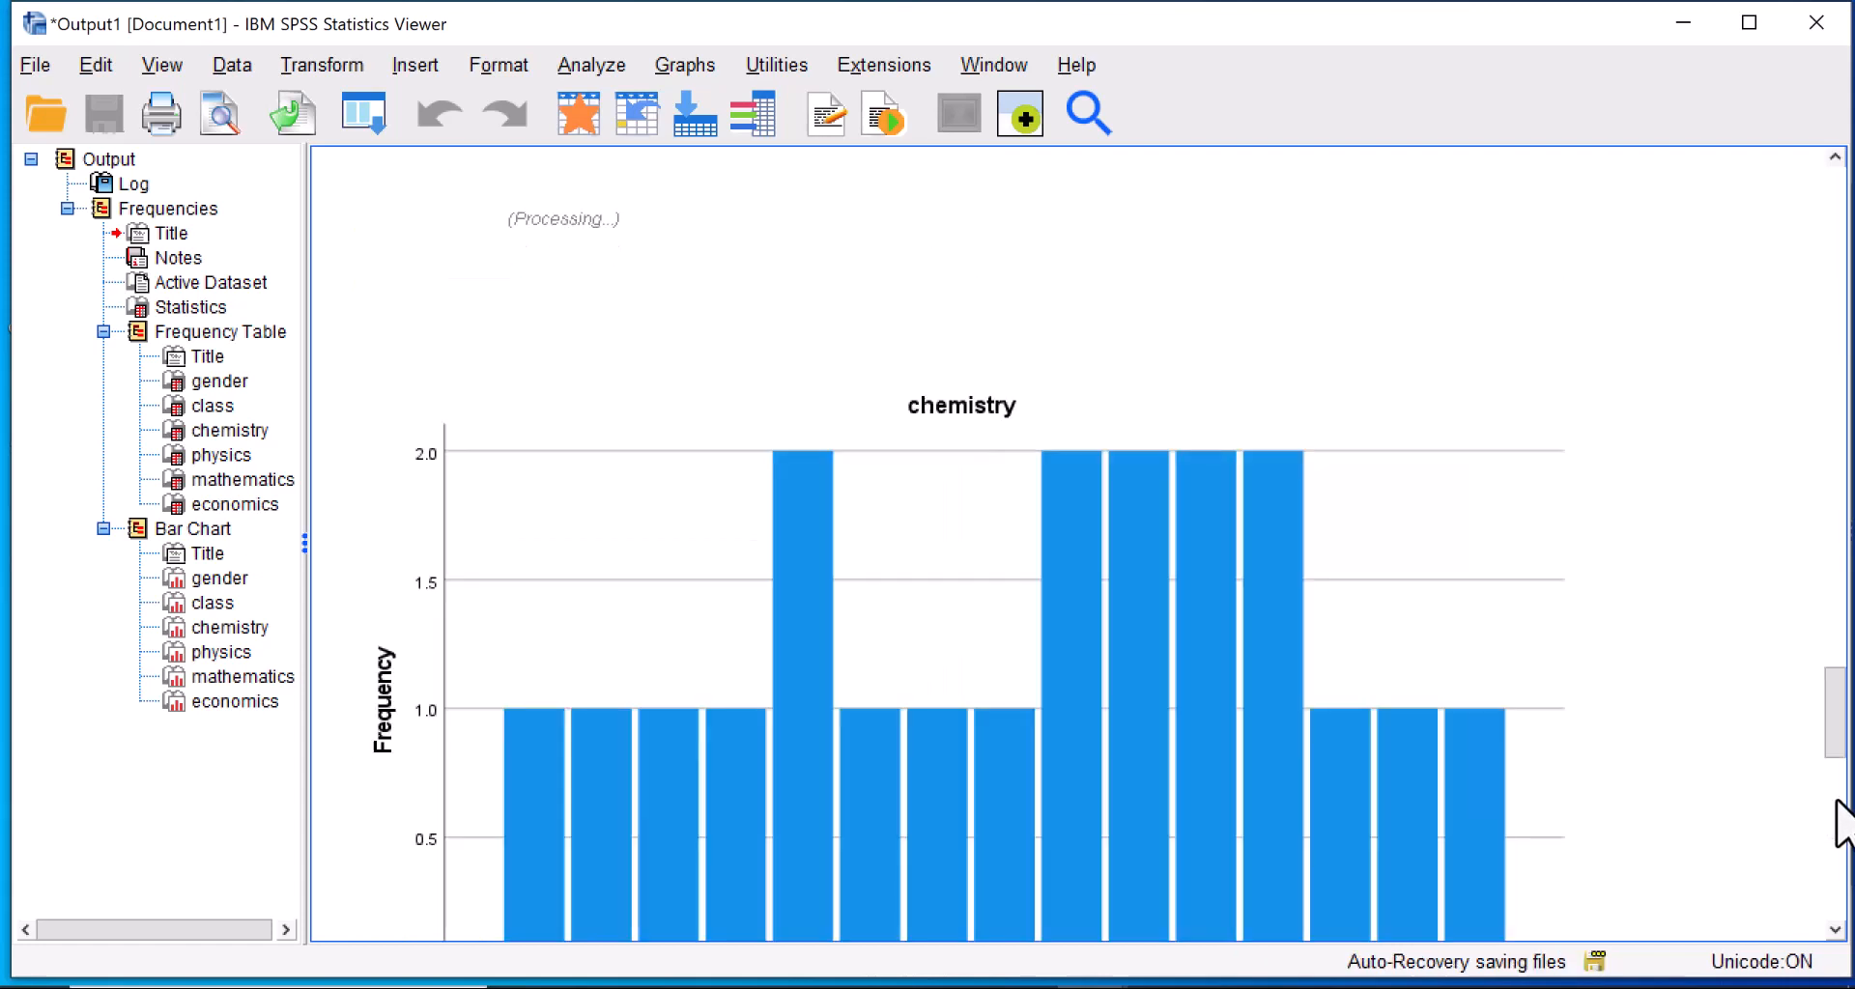
{"action": "left_click", "coordinate": [1836, 802]}
{"action": "left_click", "coordinate": [1831, 889]}
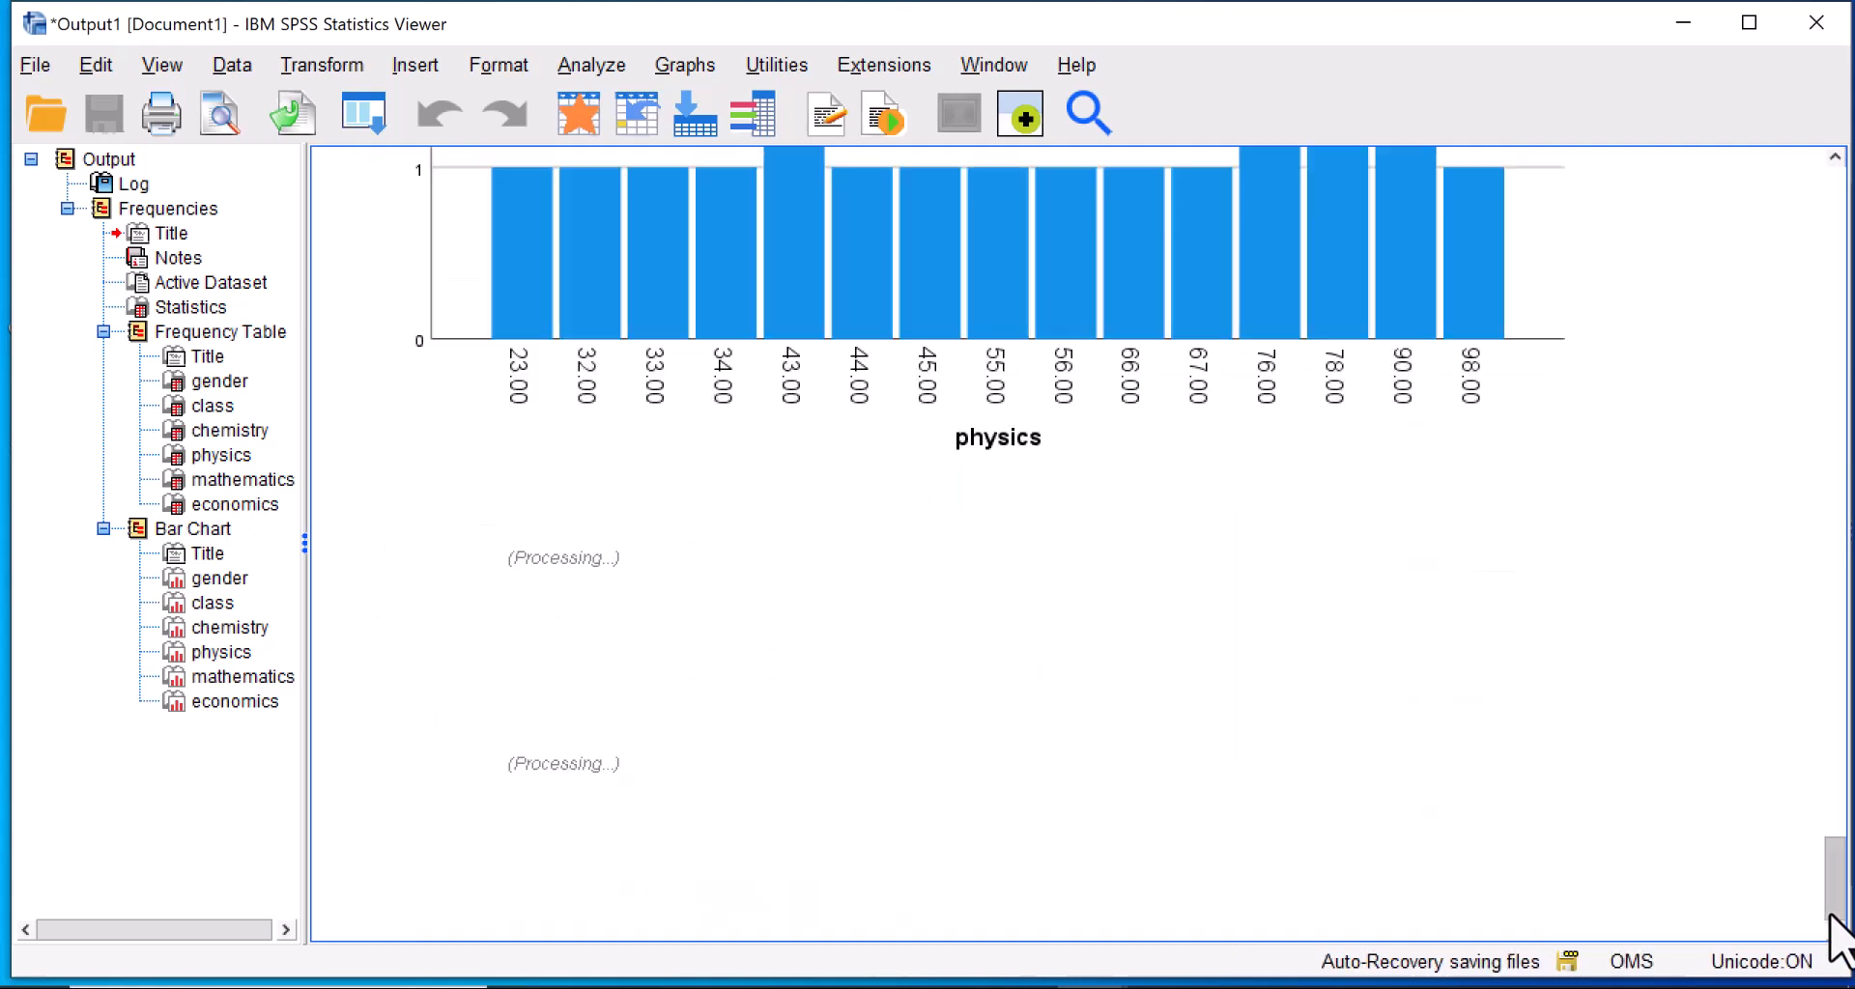
{"action": "left_click", "coordinate": [1830, 918]}
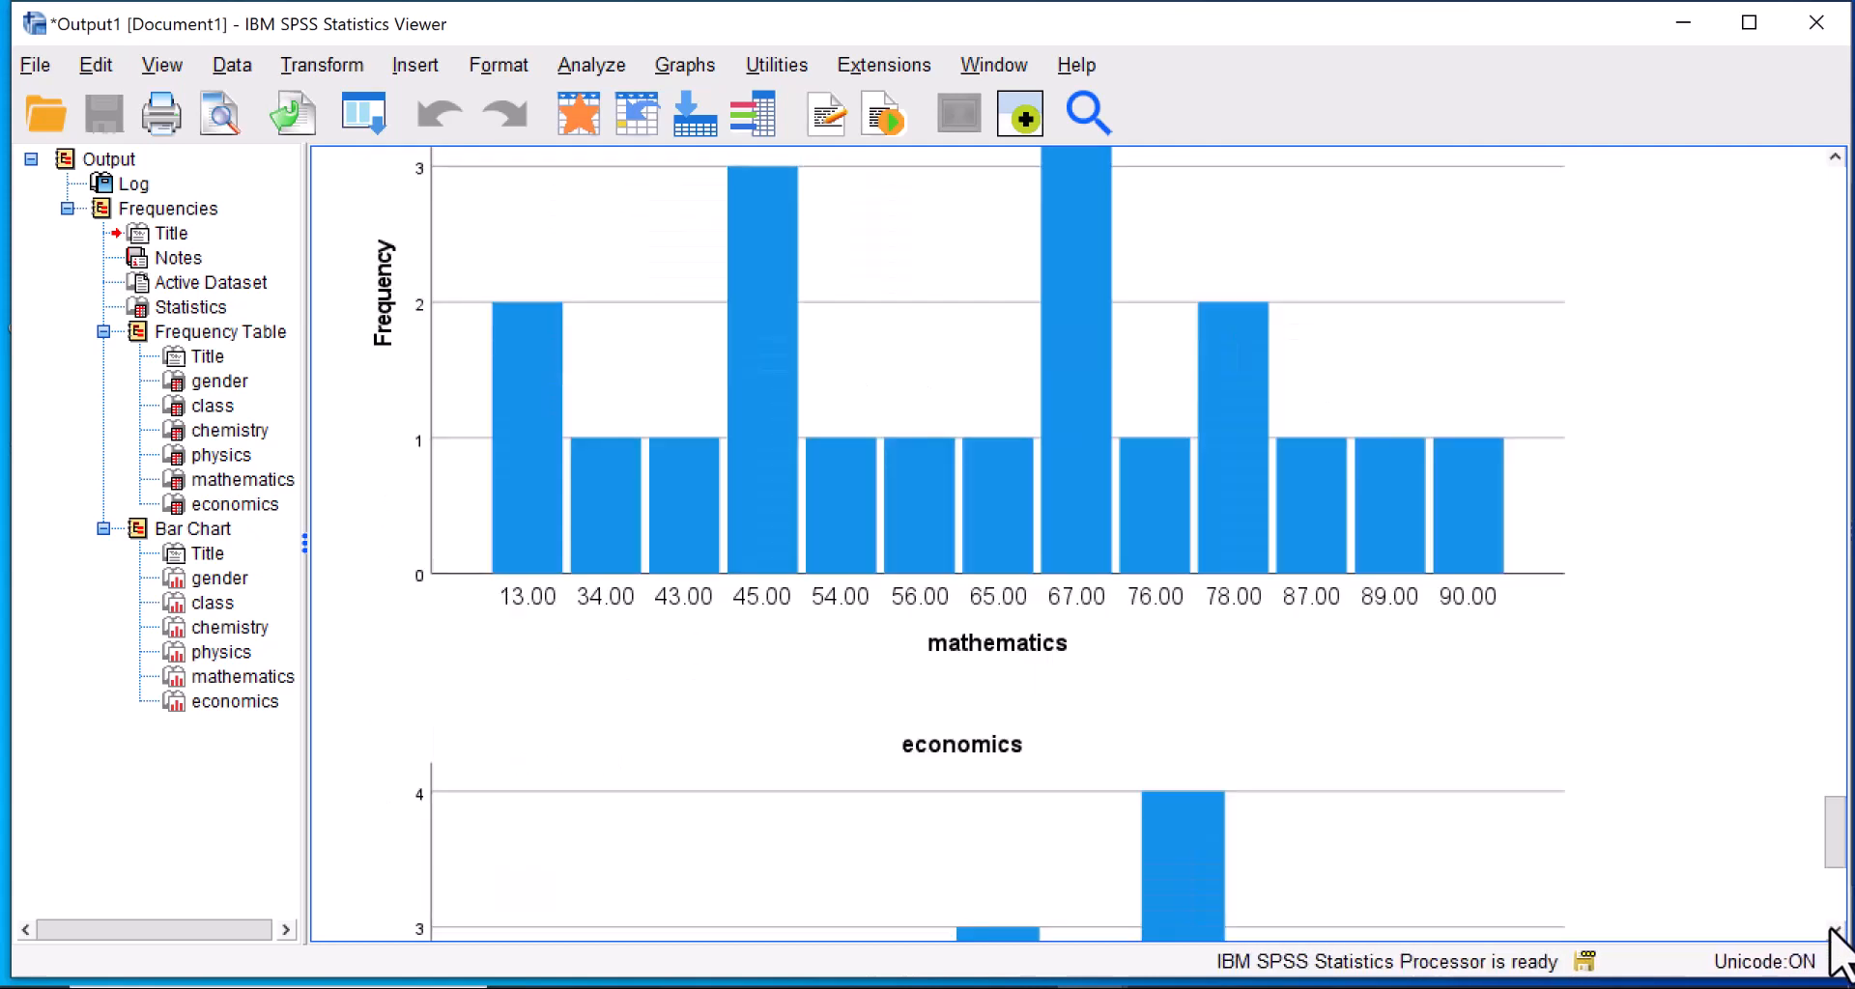
{"action": "left_click", "coordinate": [1833, 930]}
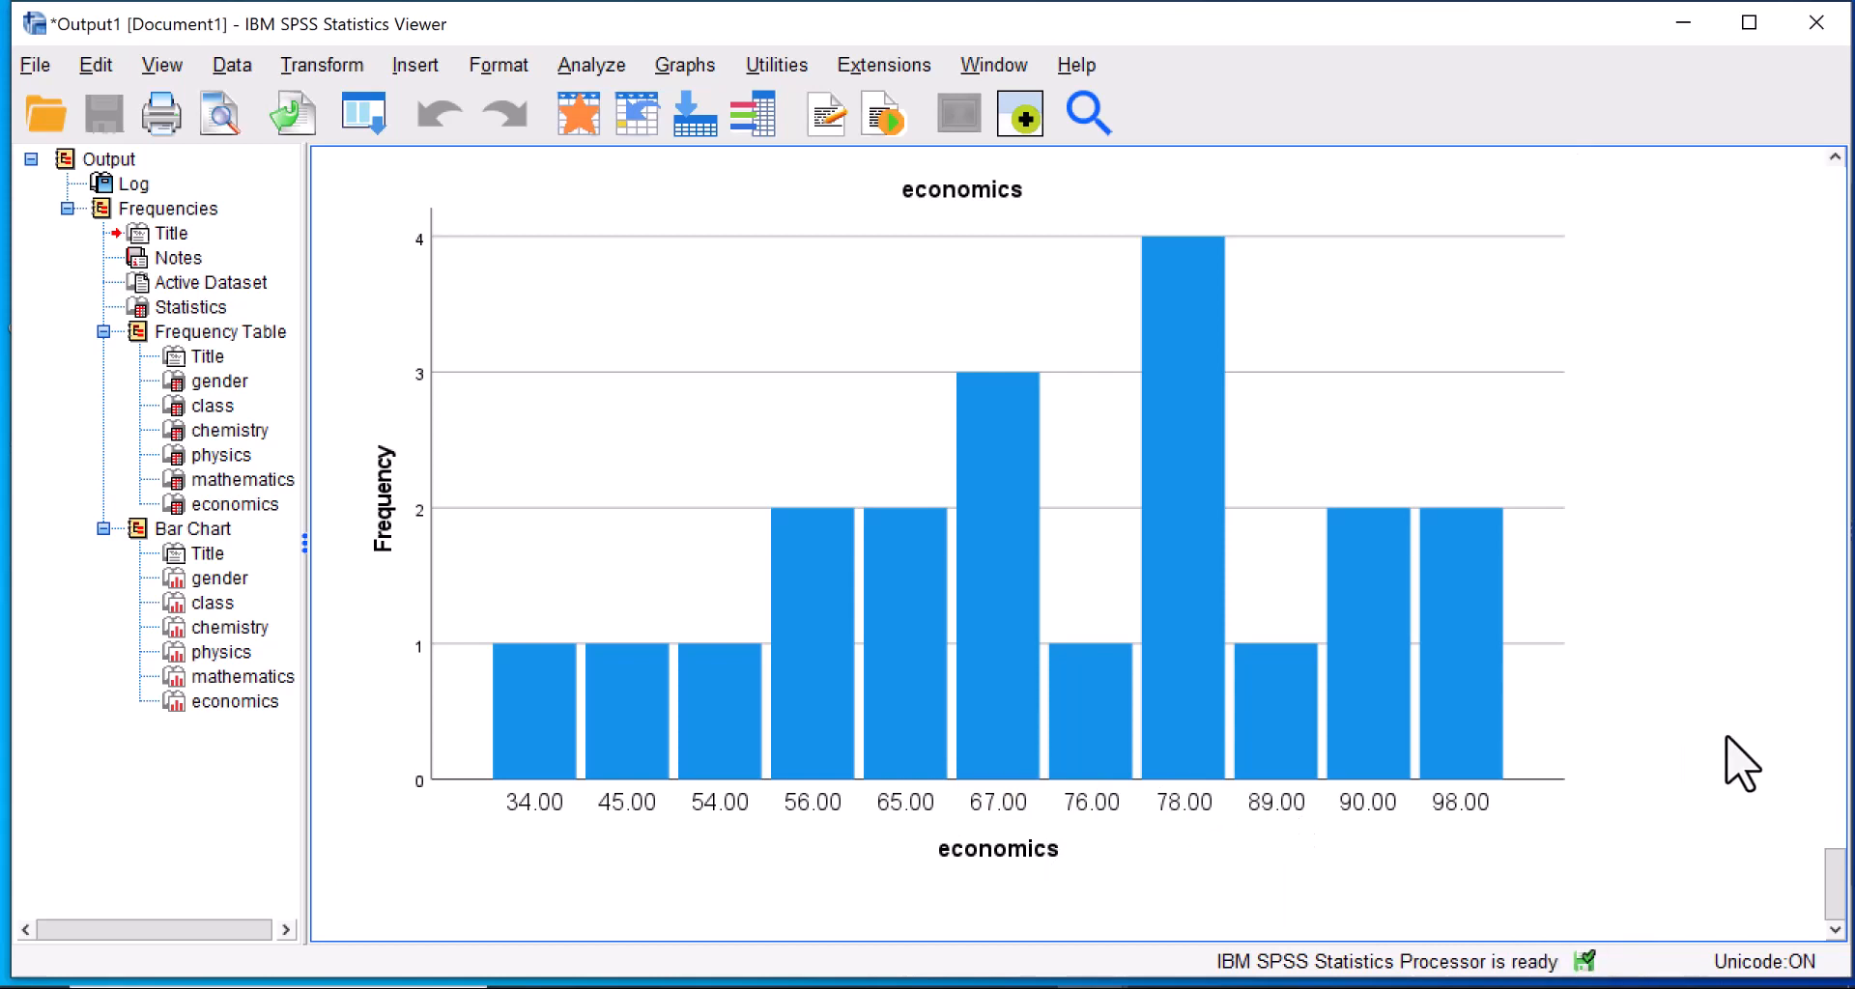
{"action": "scroll", "coordinate": [1829, 877], "scroll_direction": "up", "scroll_amount": 2}
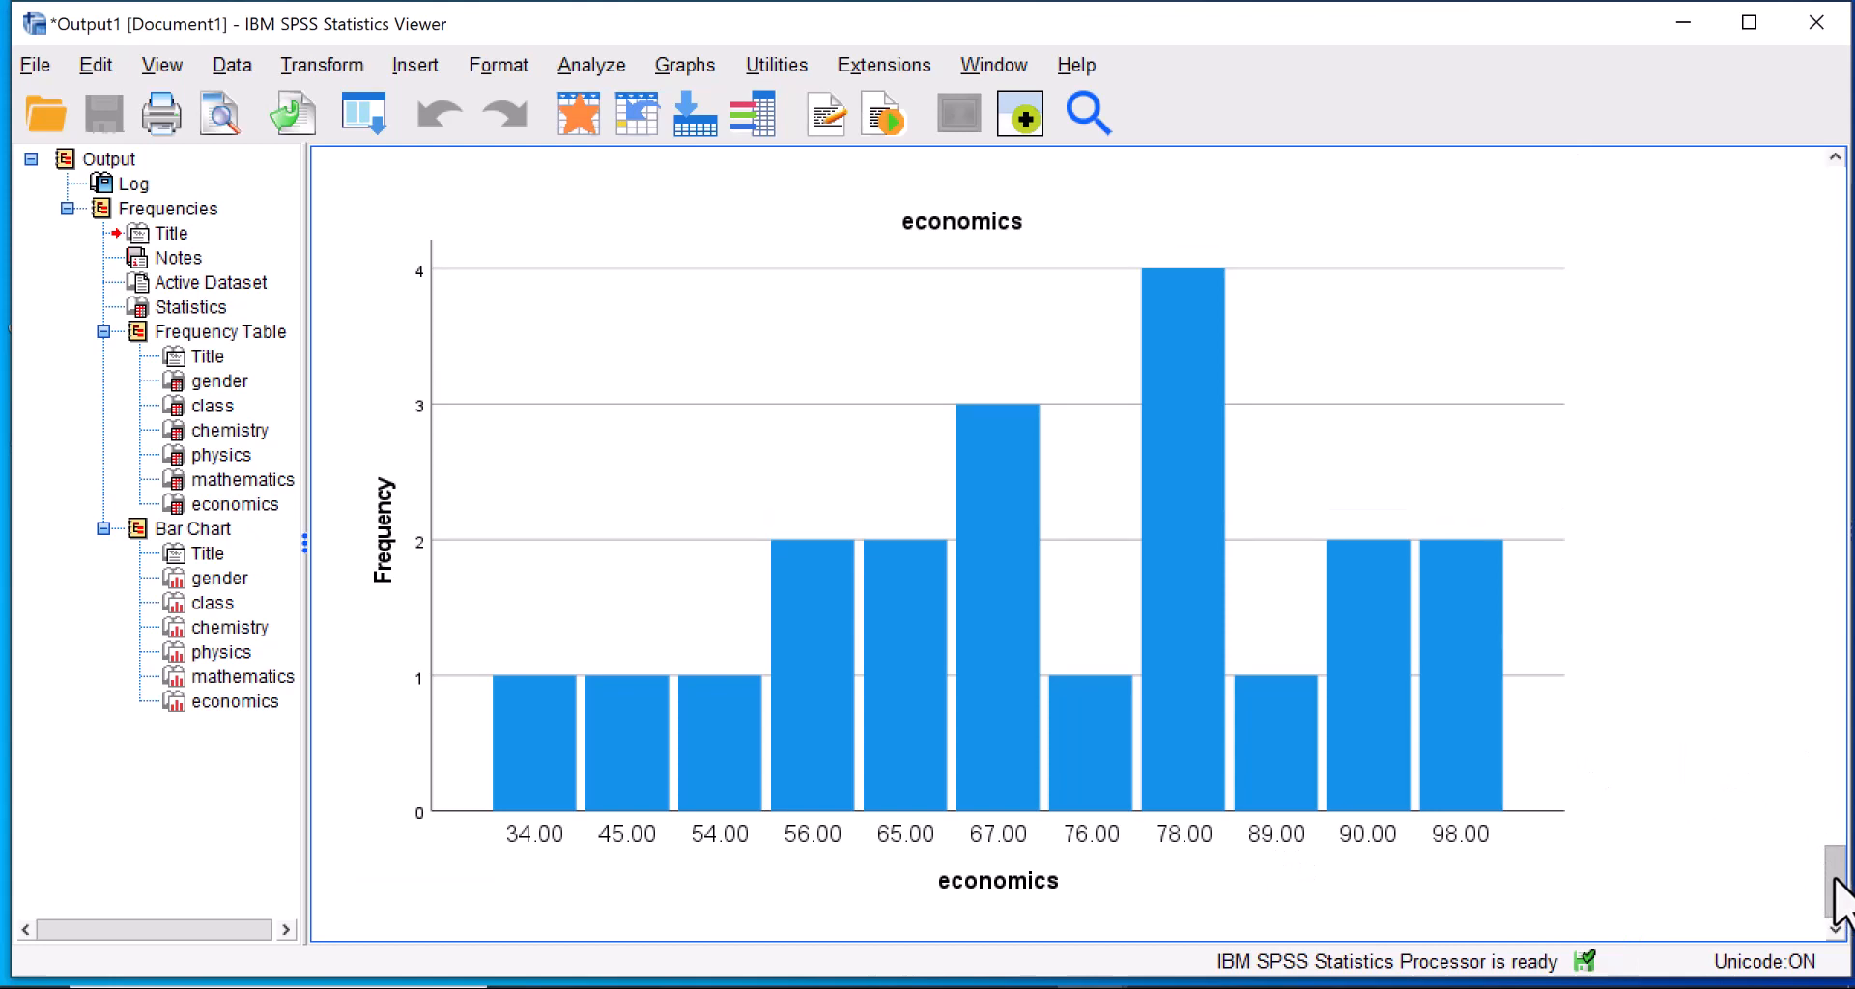
{"action": "scroll", "coordinate": [1839, 898], "scroll_direction": "up", "scroll_amount": 5}
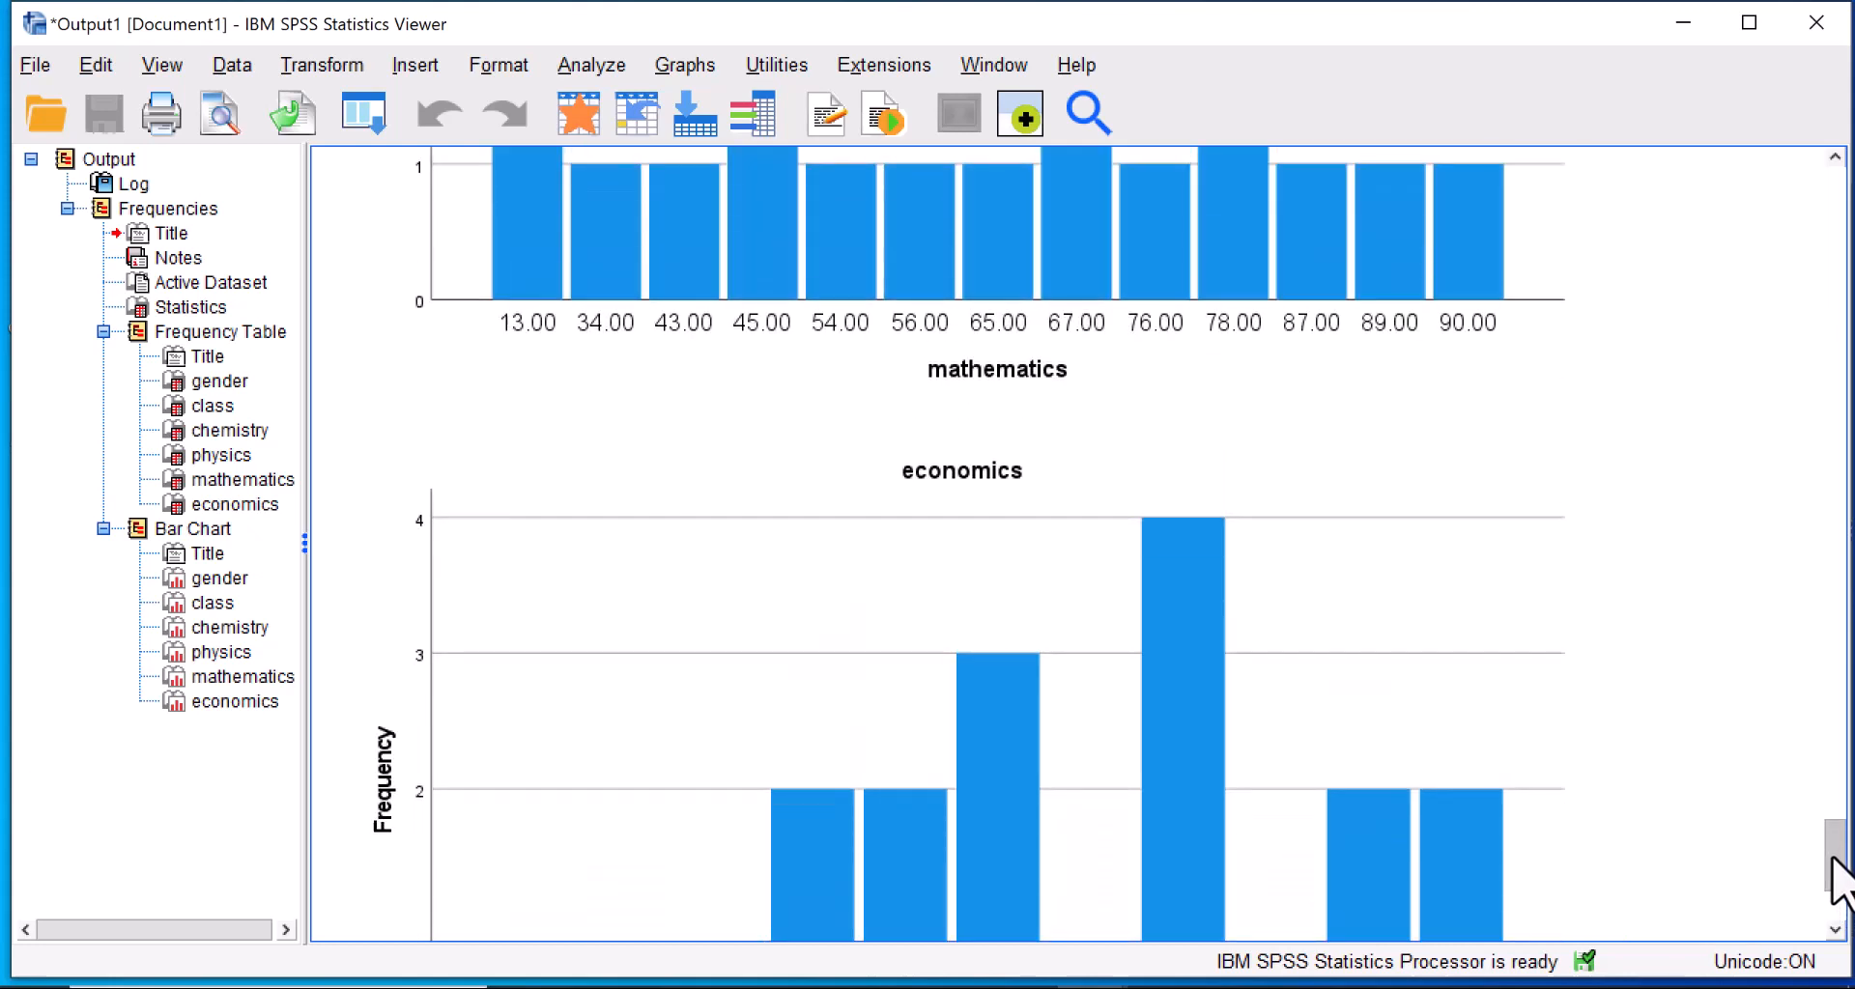
{"action": "scroll", "coordinate": [1836, 898], "scroll_direction": "down", "scroll_amount": 5}
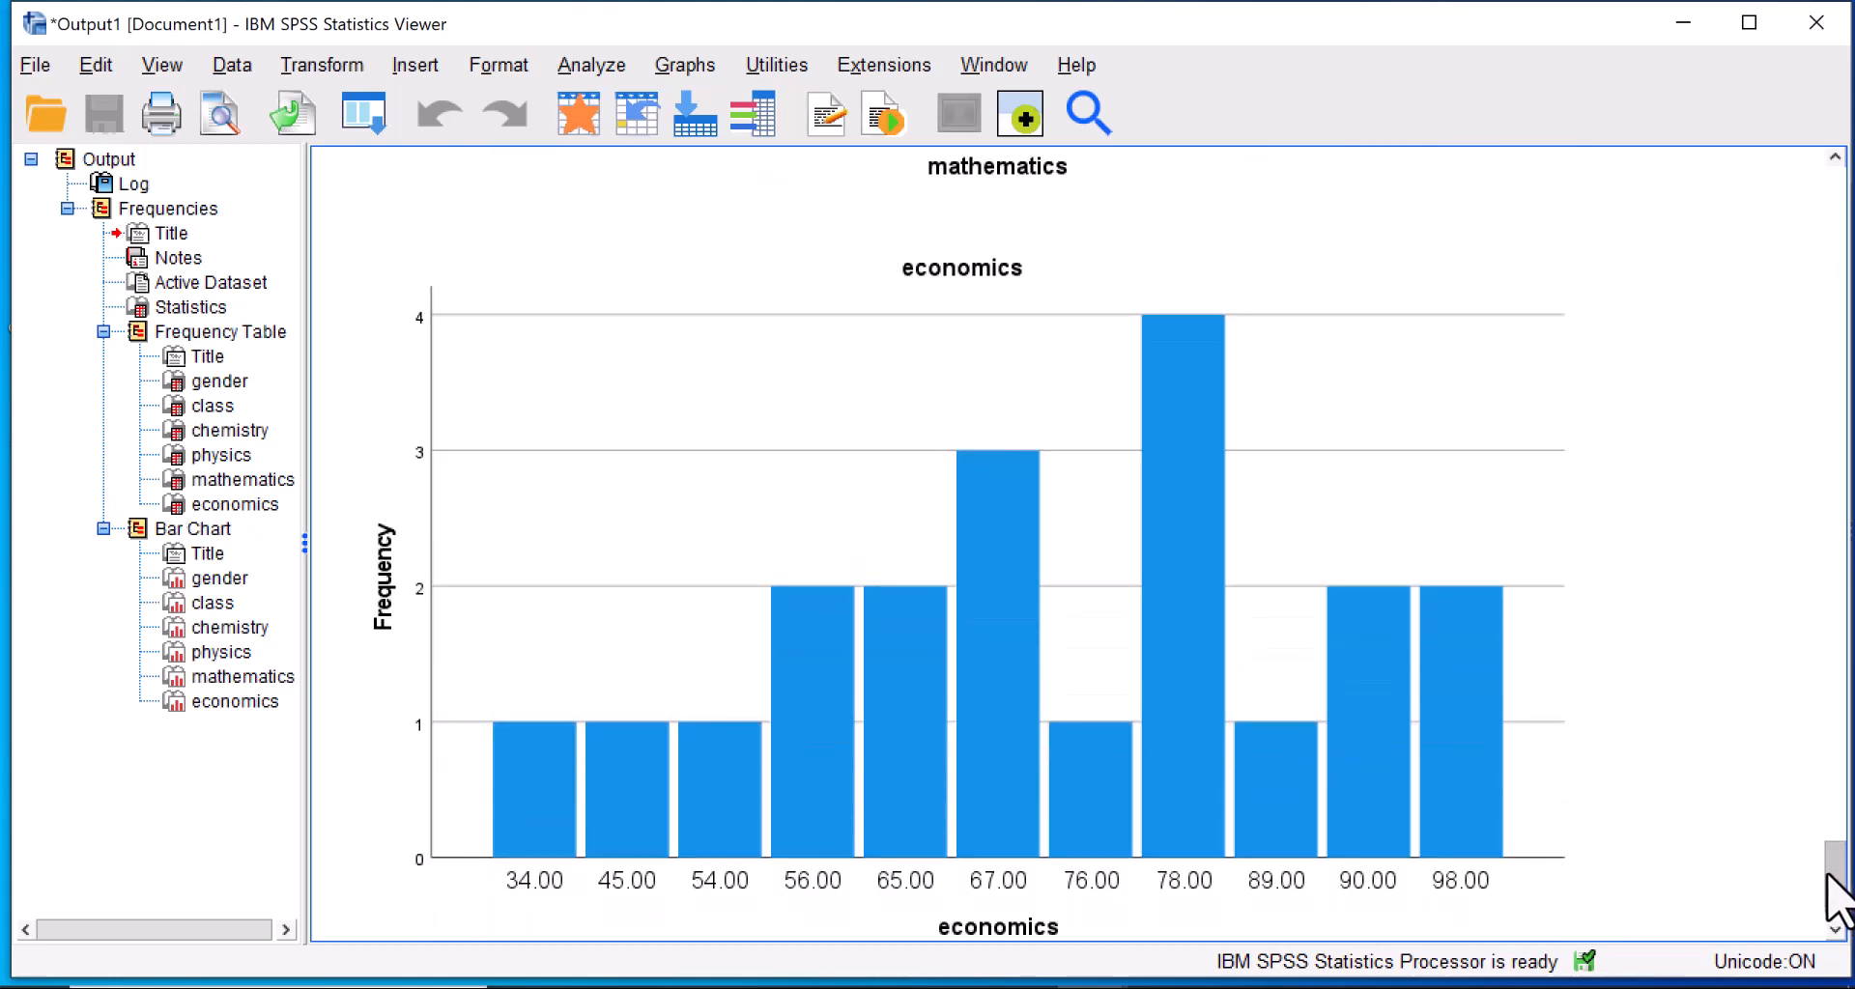
{"action": "scroll", "coordinate": [1828, 877], "scroll_direction": "up", "scroll_amount": 3}
{"action": "scroll", "coordinate": [1831, 881], "scroll_direction": "down", "scroll_amount": 7}
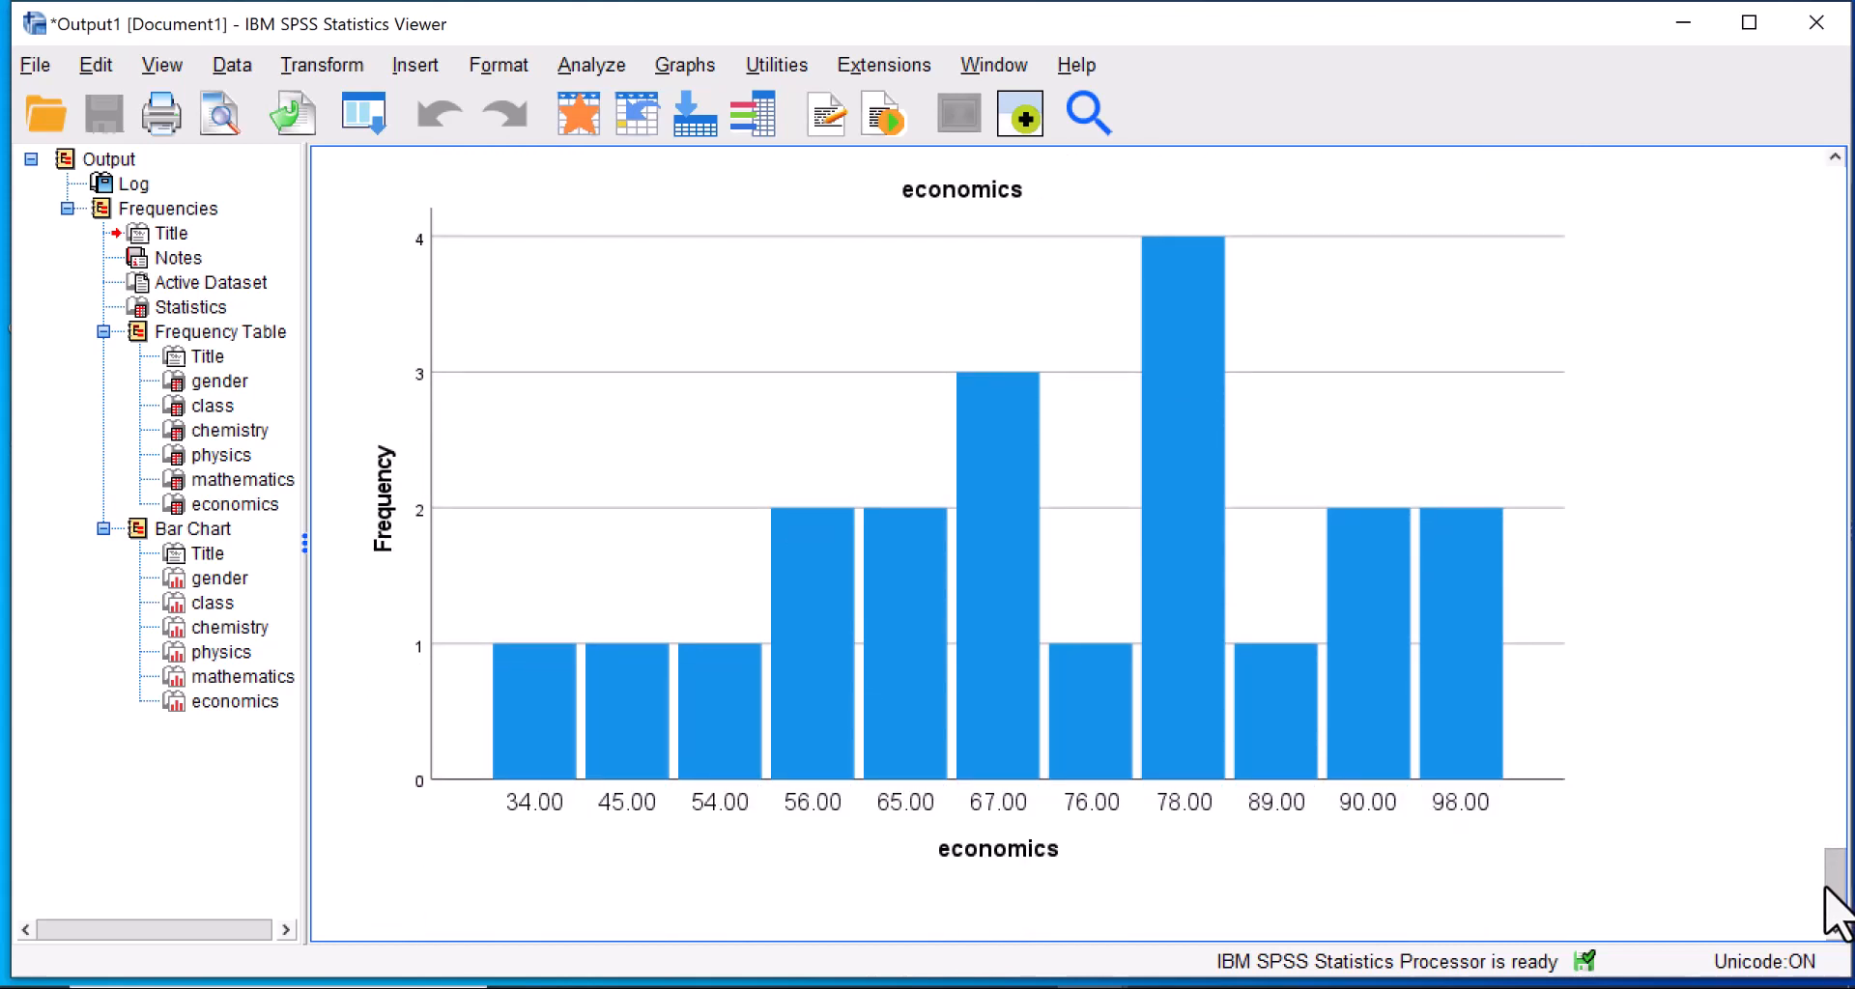
{"action": "scroll", "coordinate": [1825, 889], "scroll_direction": "up", "scroll_amount": 8}
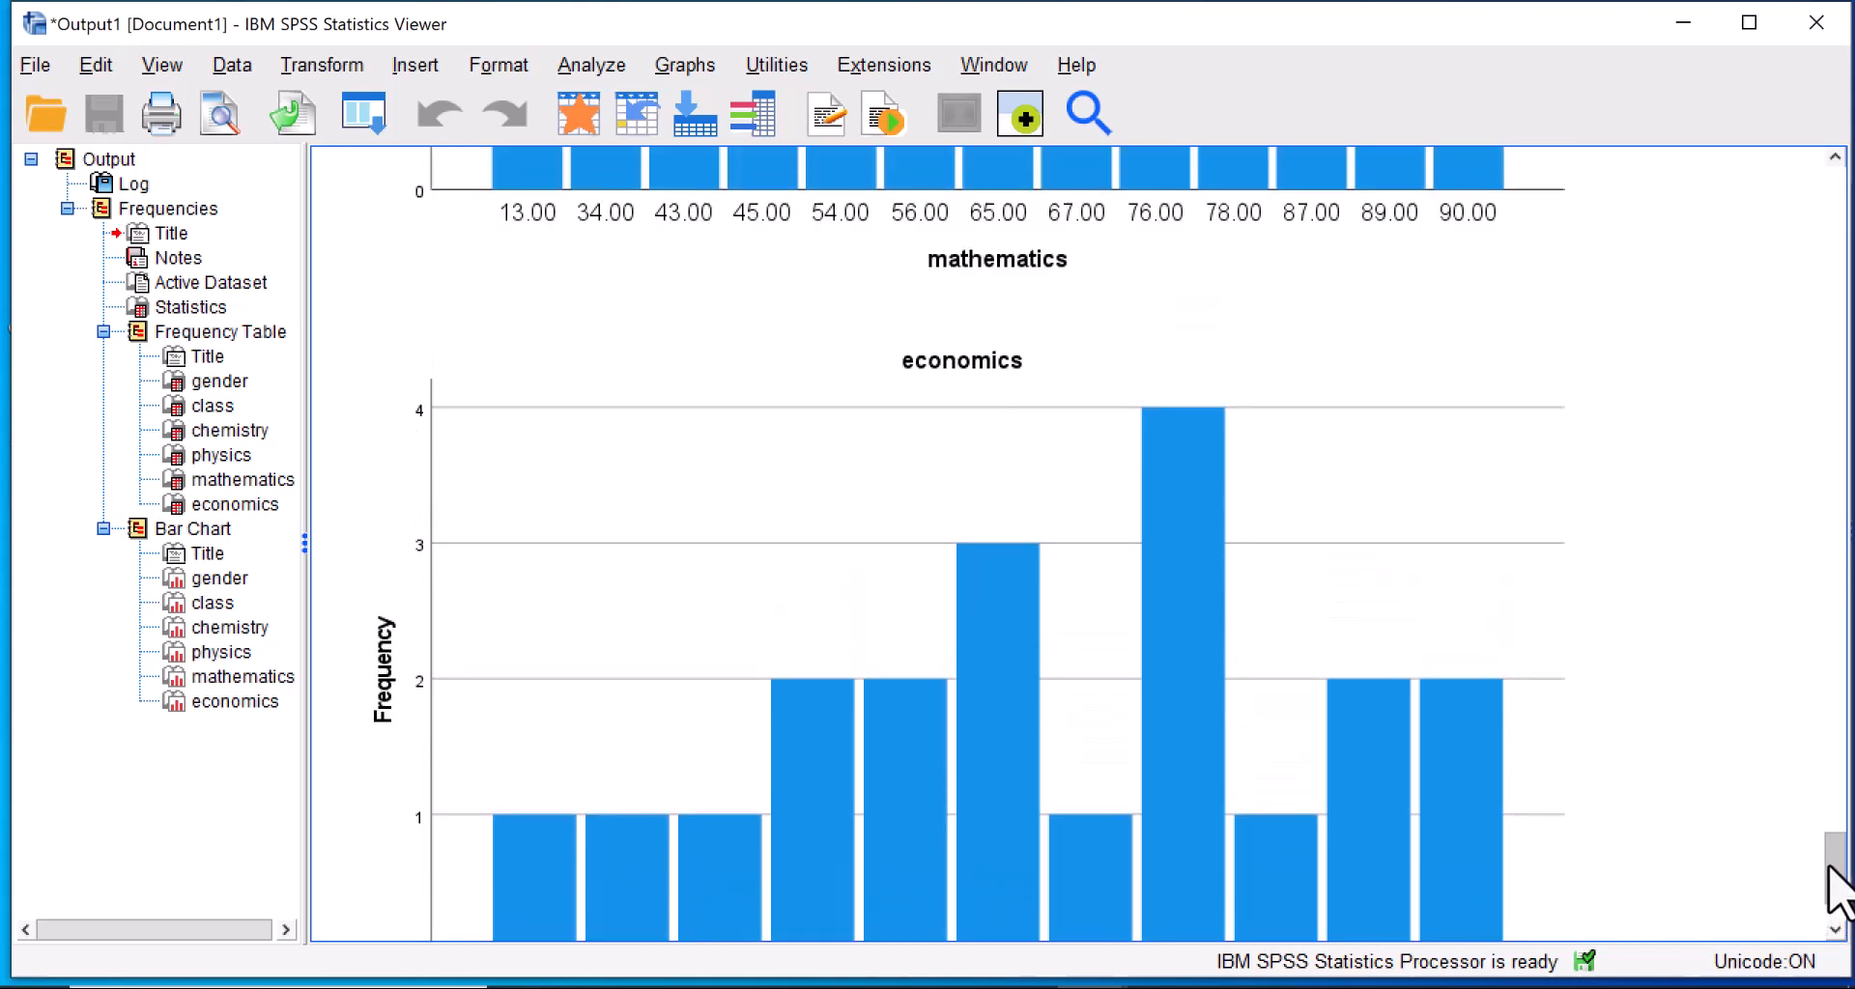
{"action": "scroll", "coordinate": [1821, 886], "scroll_direction": "down", "scroll_amount": 8}
{"action": "scroll", "coordinate": [1821, 886], "scroll_direction": "up", "scroll_amount": 6}
{"action": "scroll", "coordinate": [1821, 882], "scroll_direction": "down", "scroll_amount": 6}
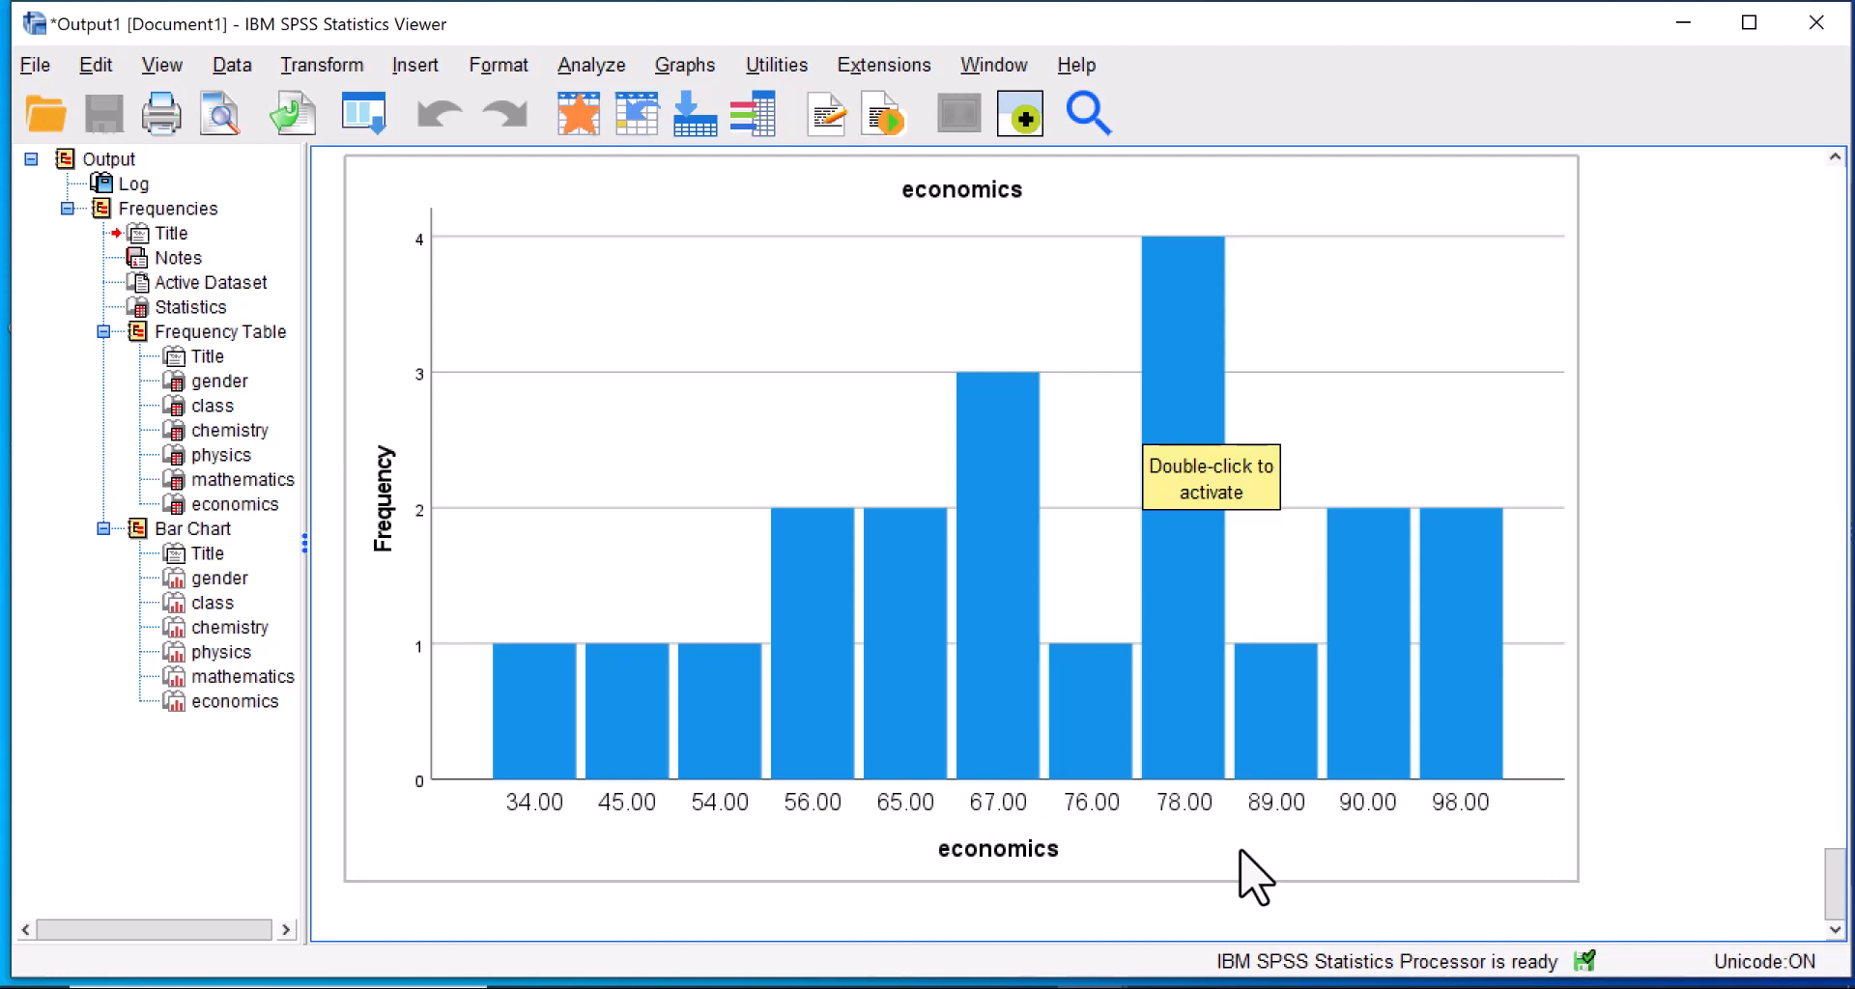
Review the Frequencies output again, from the Statistics table and the gender and class frequency tables down to the gender bar chart.
{"action": "left_click_drag", "start_coordinate": [1833, 859], "coordinate": [1753, 236]}
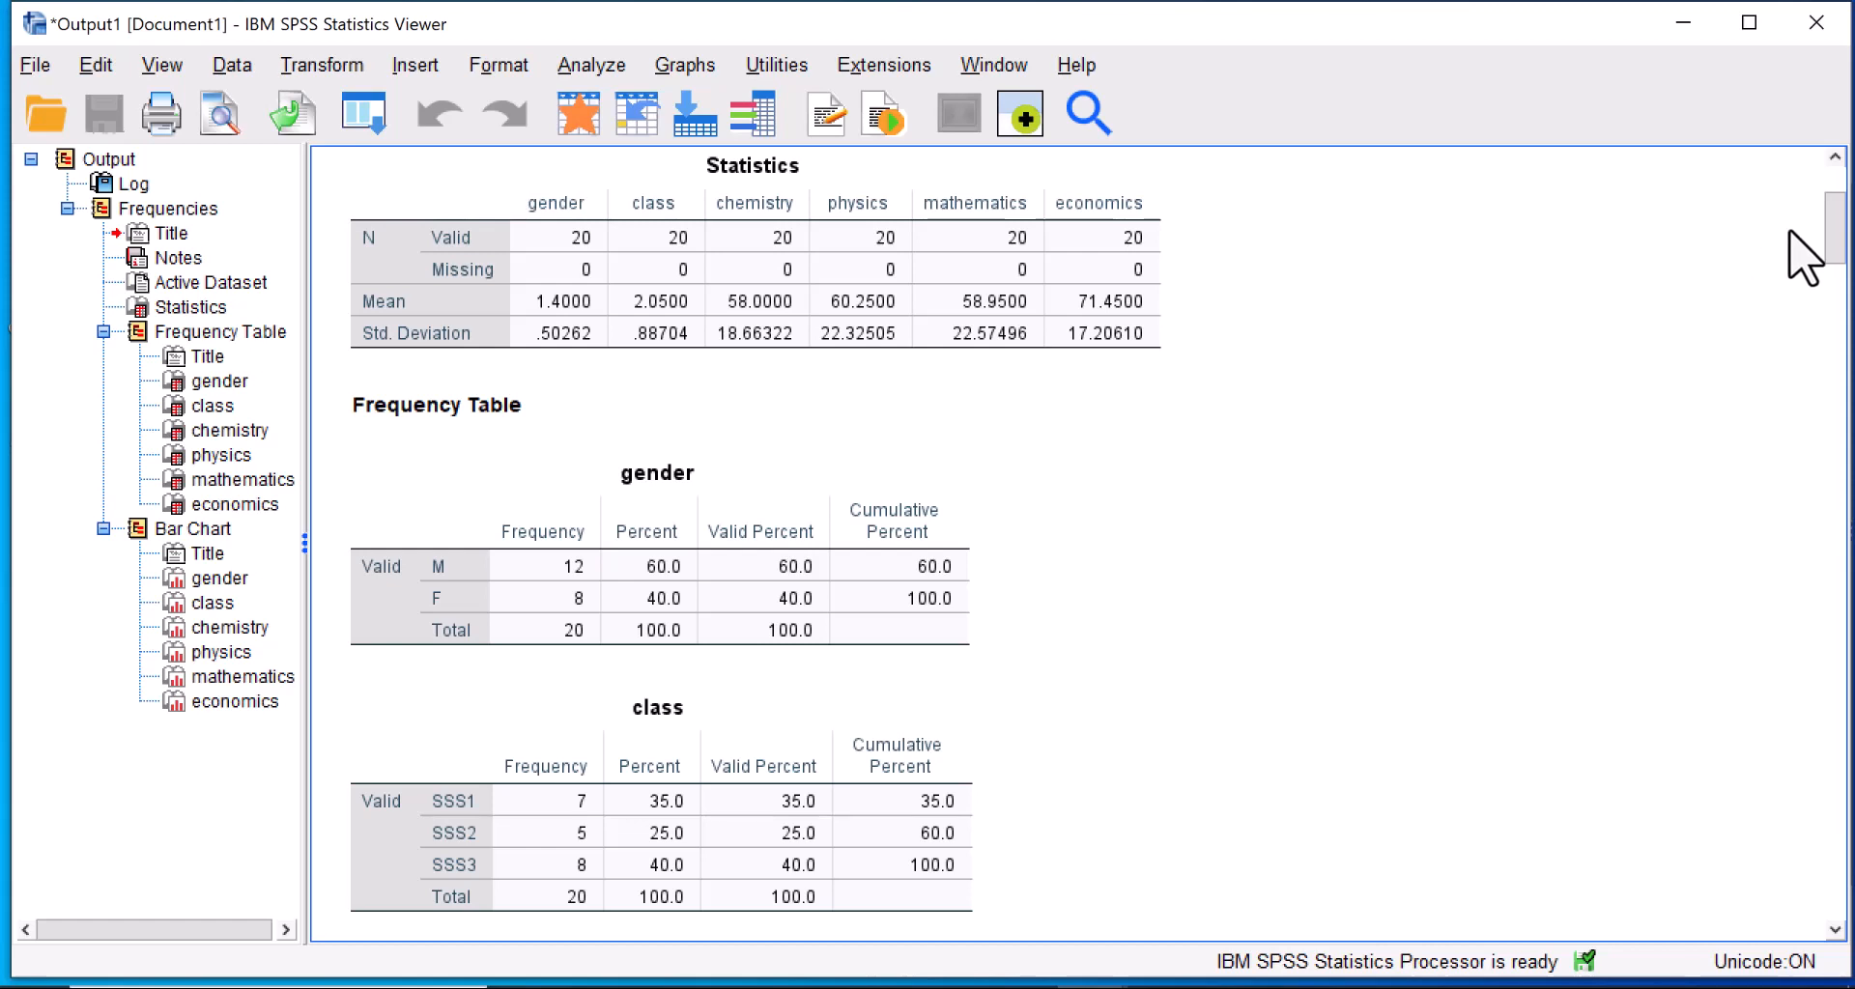
{"action": "left_click_drag", "start_coordinate": [1835, 237], "coordinate": [1793, 512]}
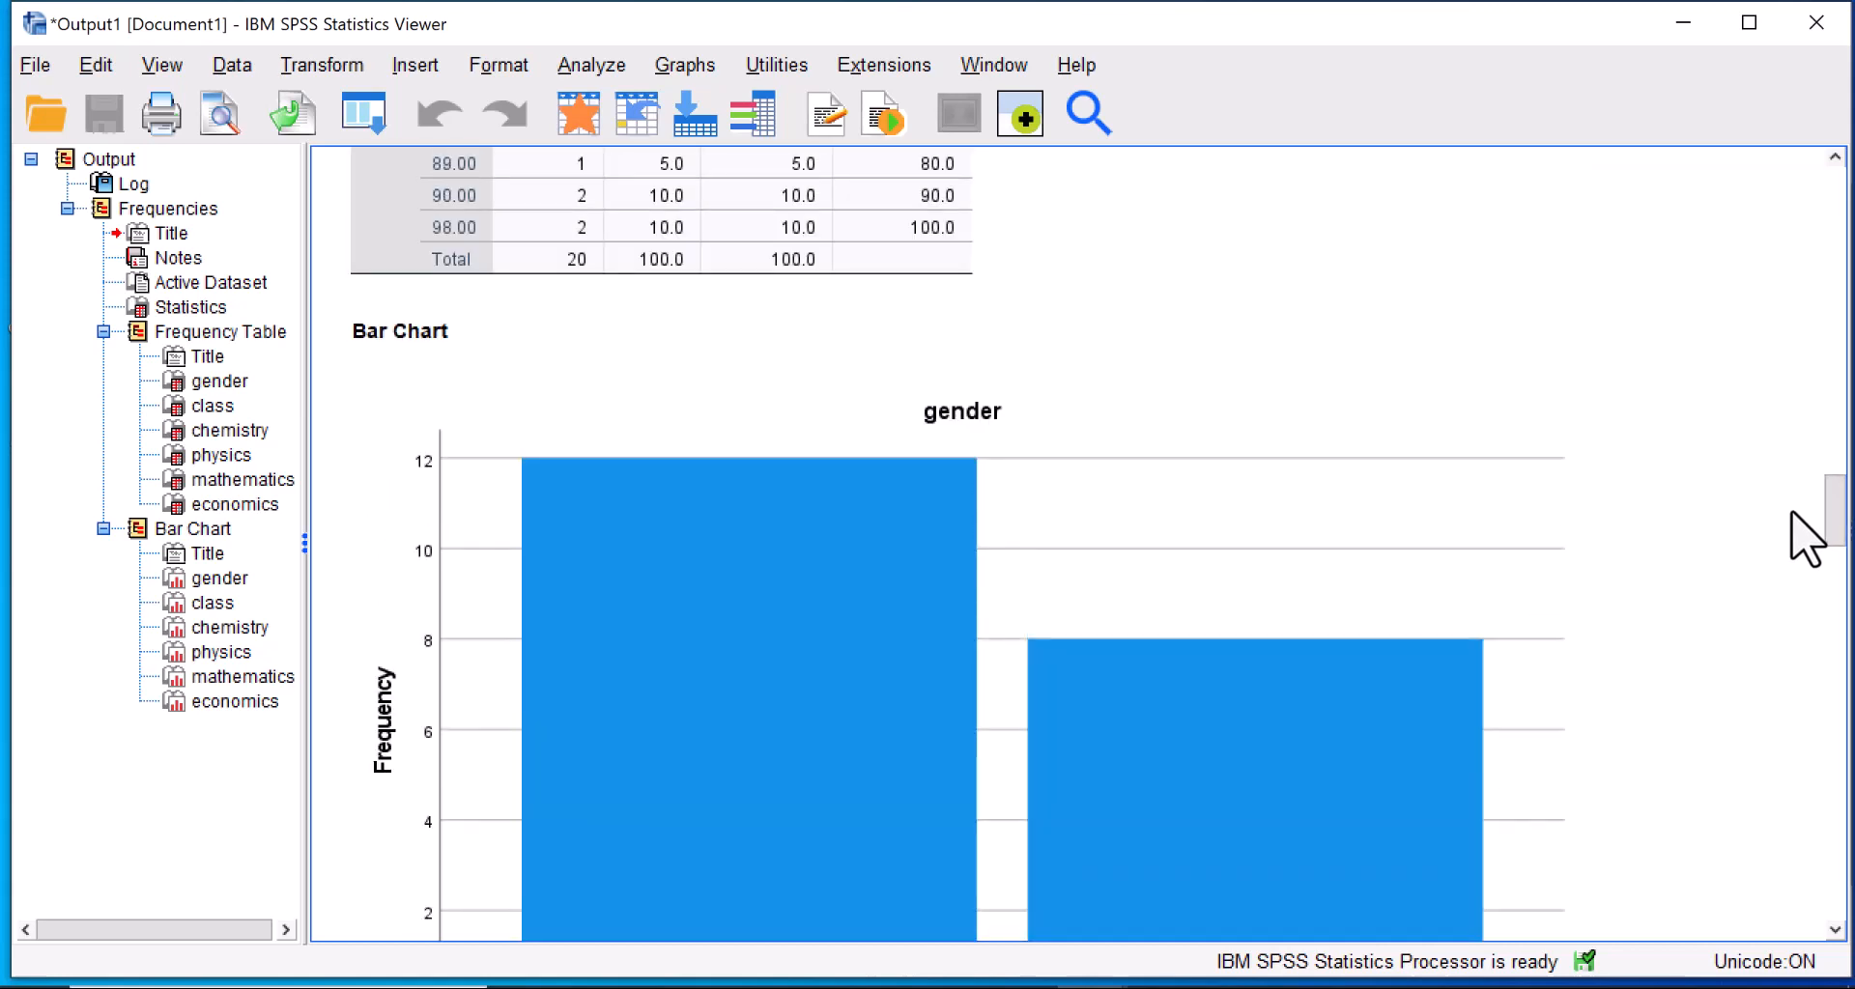